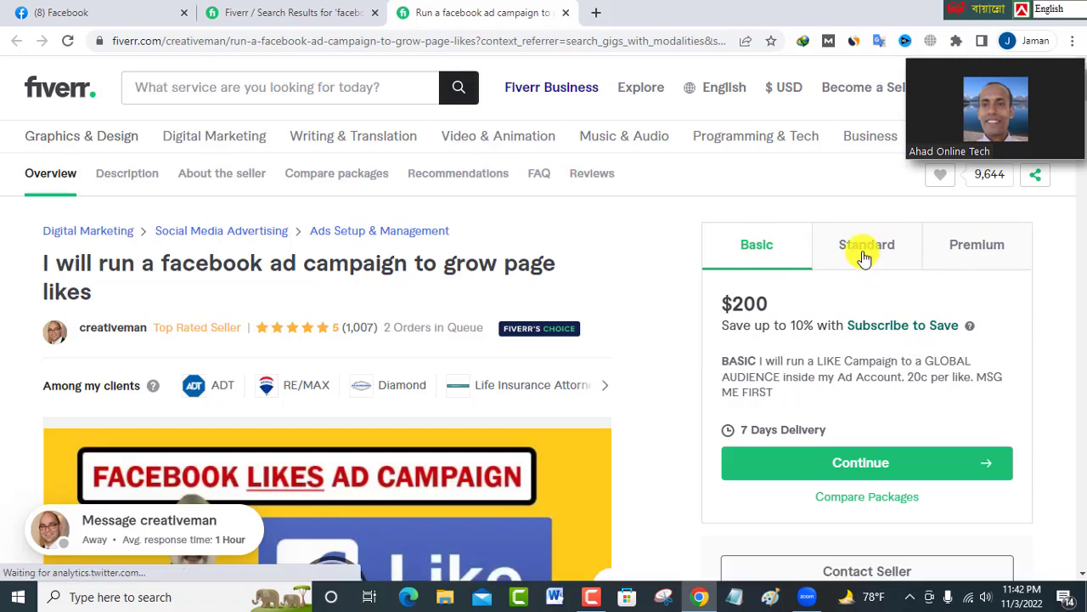
Step: View the Premium package of the Facebook page-likes ad campaign gig, and close the Fiverr gig and search results pages
click(988, 246)
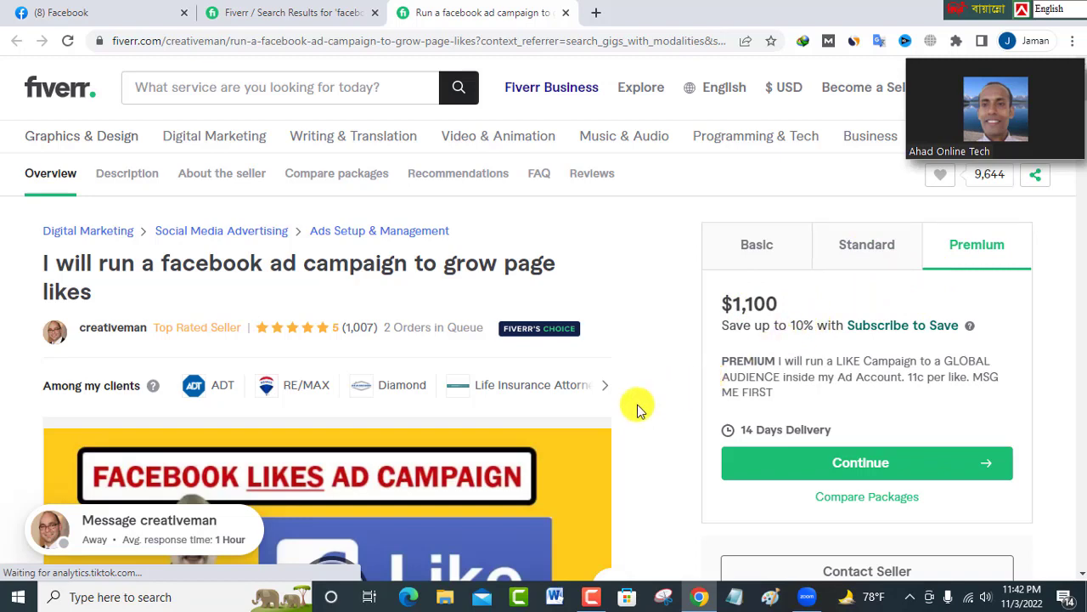
scroll(639, 409, down, 1)
scroll(639, 409, up, 1)
click(565, 13)
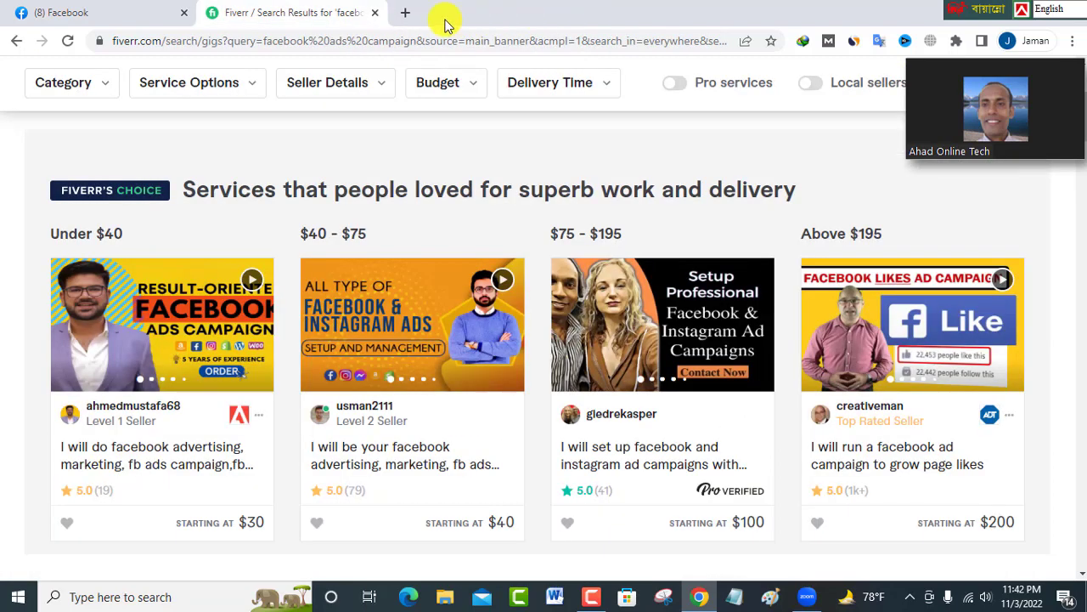
click(376, 13)
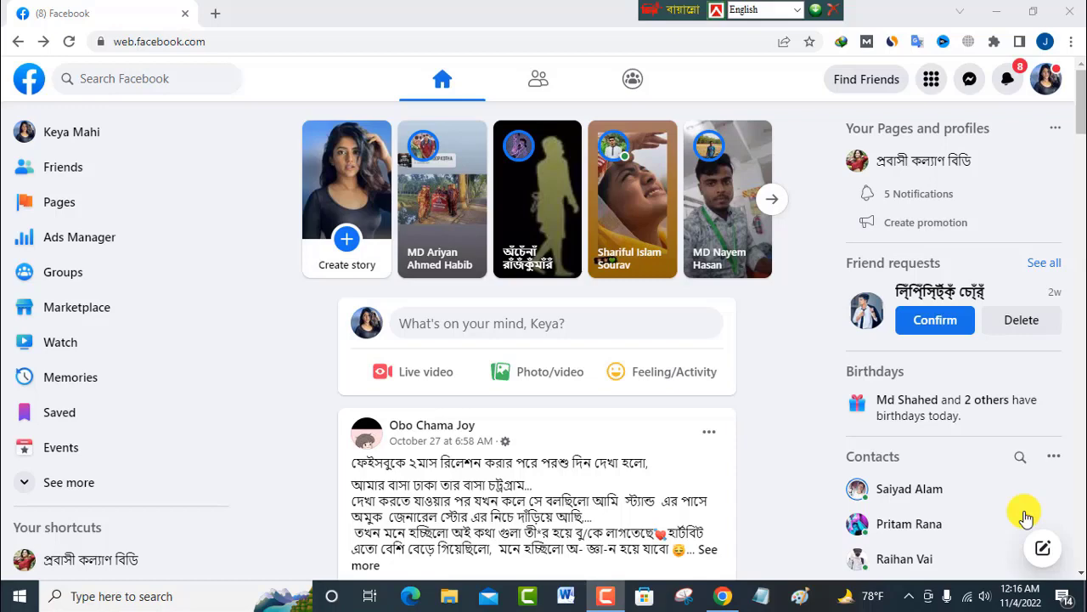
Step: Open Ads Manager from the Facebook home page and start creating a new campaign
click(104, 244)
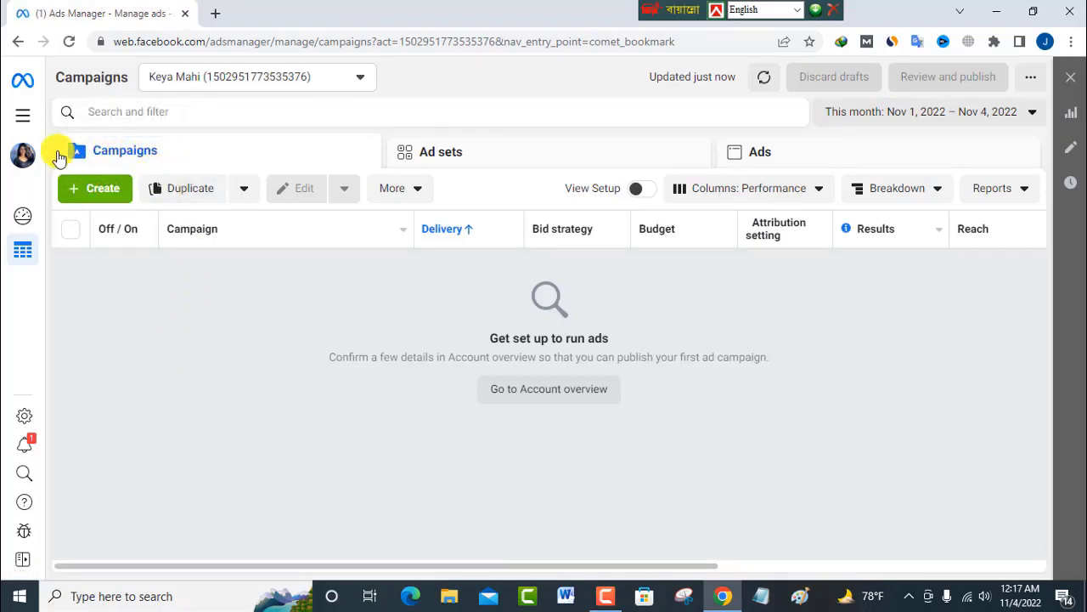
click(21, 117)
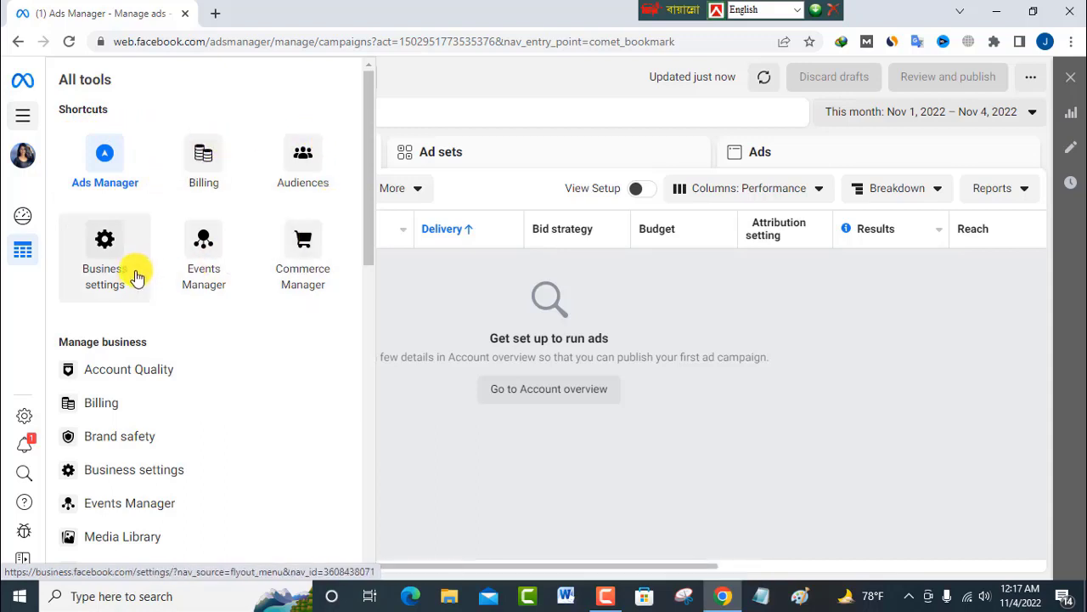
click(18, 119)
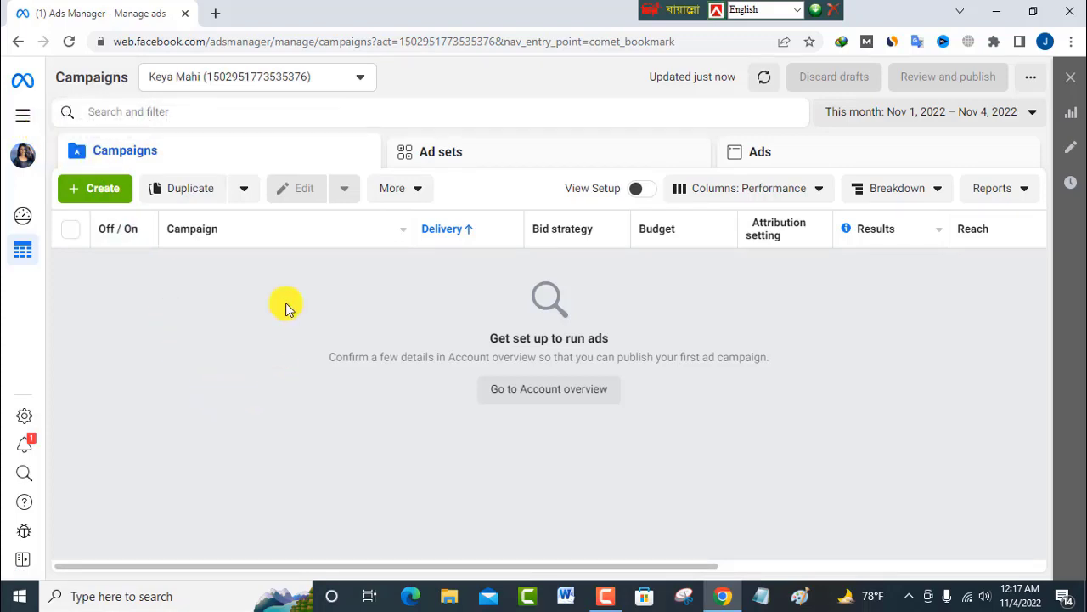
click(101, 192)
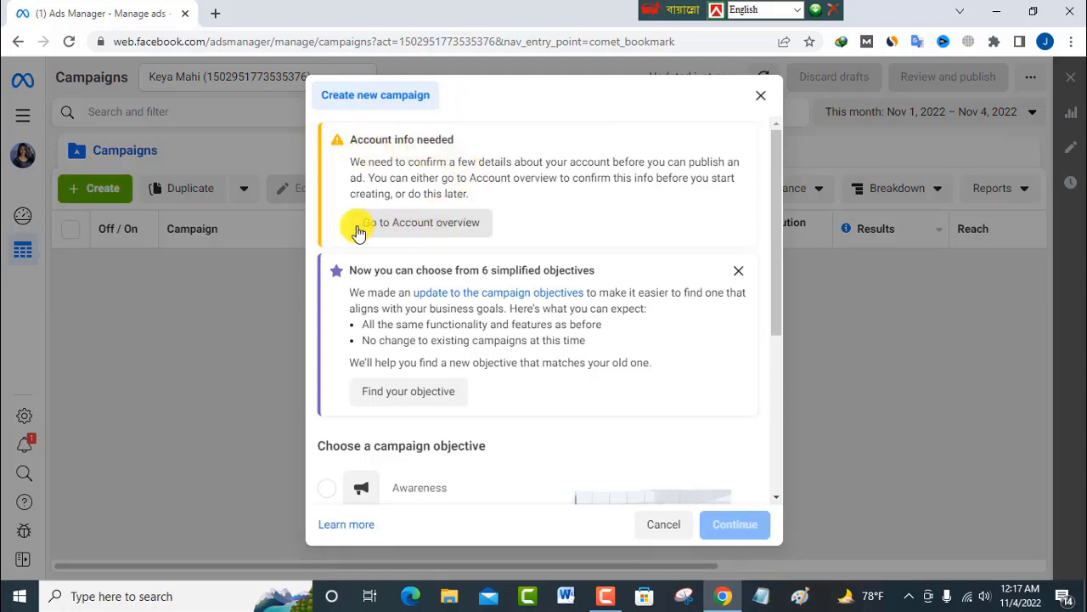
Step: Check the active campaigns and amount spent in the account overview, and return to the new campaign dialog
click(432, 226)
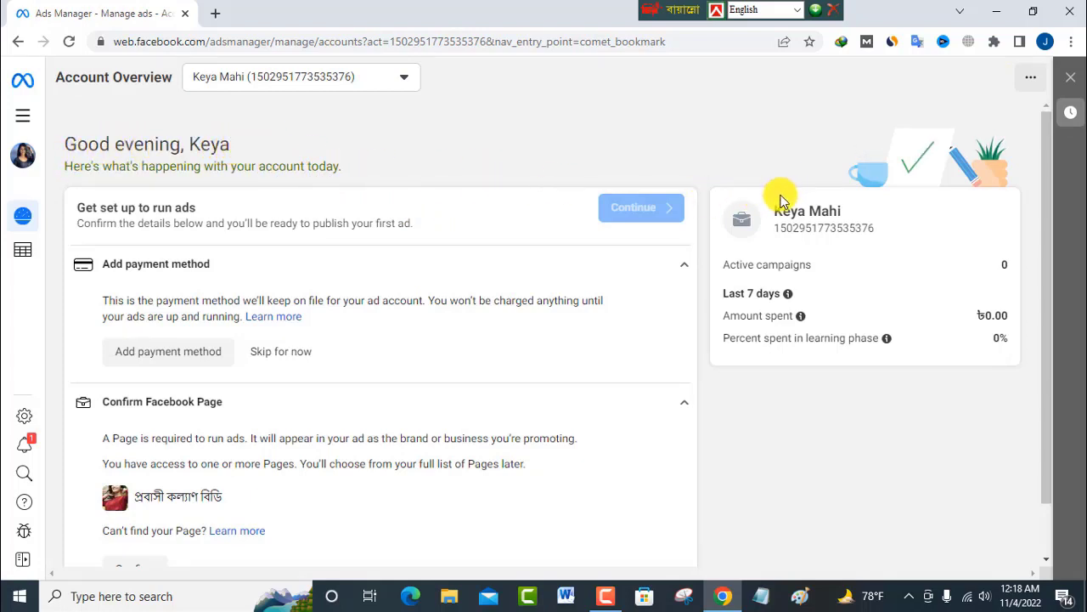
drag(774, 211, 947, 266)
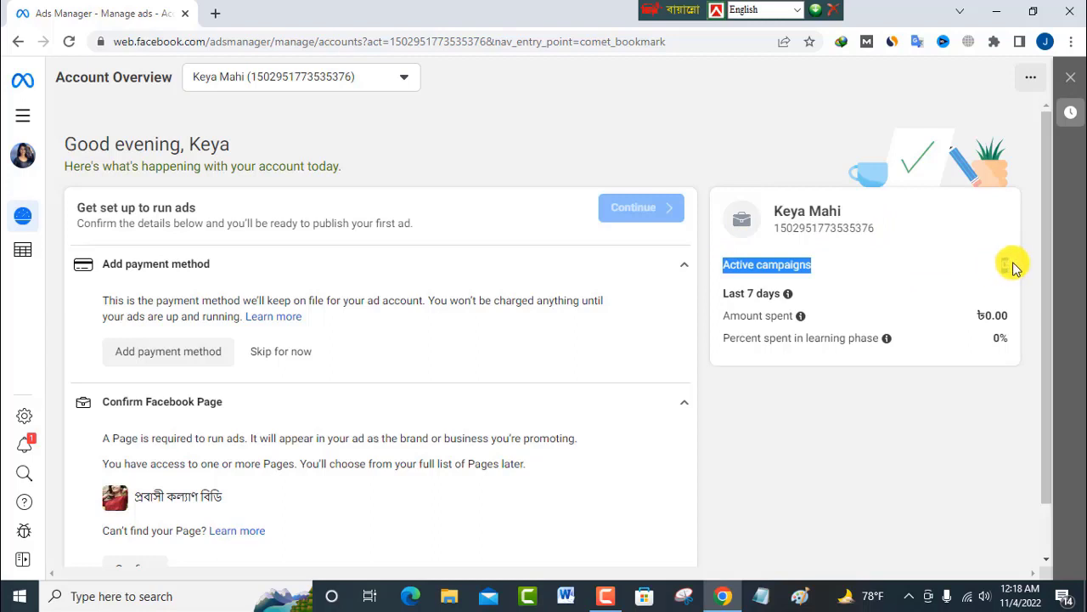
click(952, 267)
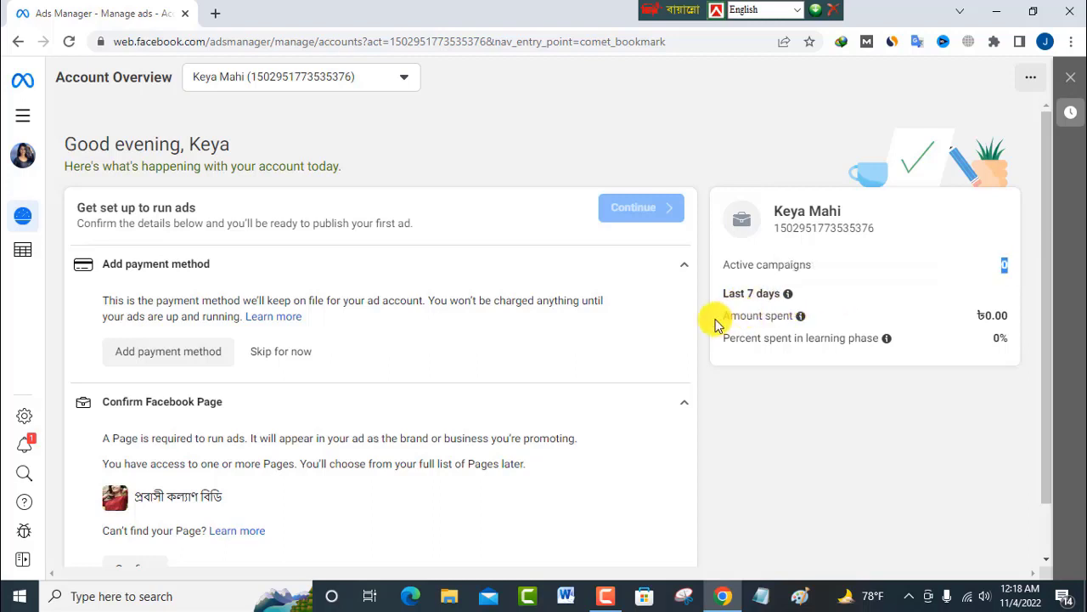
drag(719, 315, 793, 316)
drag(902, 316, 1022, 318)
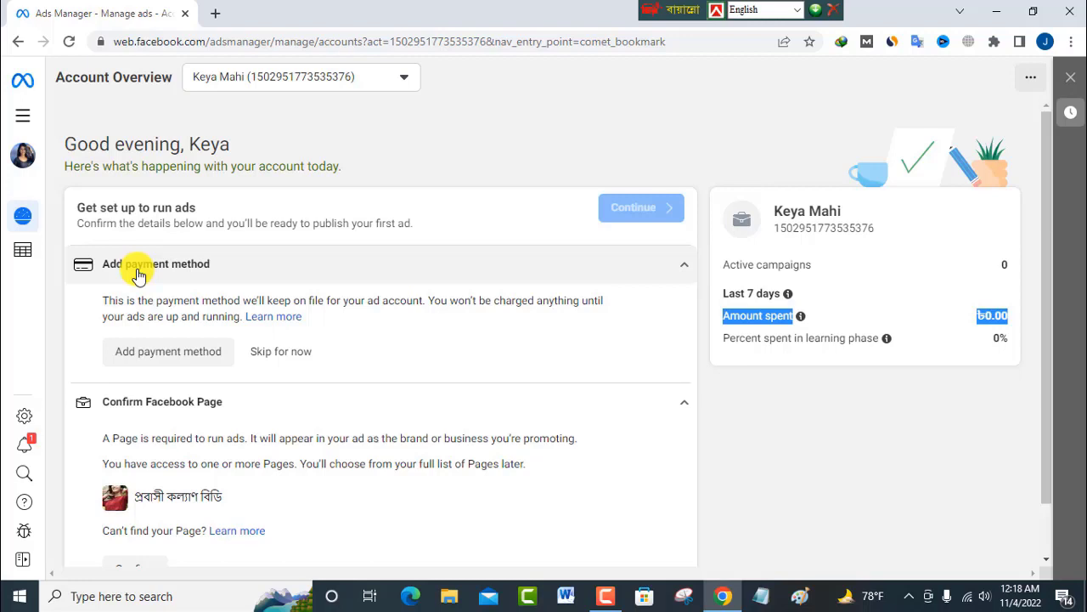
click(18, 41)
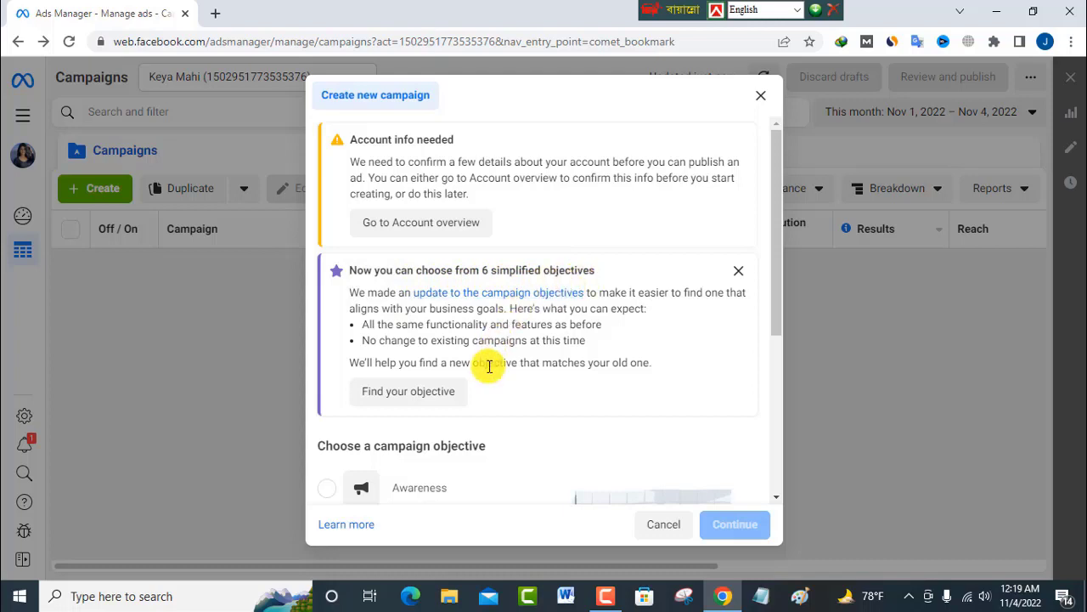
Step: Examine the available campaign objectives and the list of previously used objectives under Find your objective
scroll(489, 369, down, 1)
scroll(484, 367, down, 2)
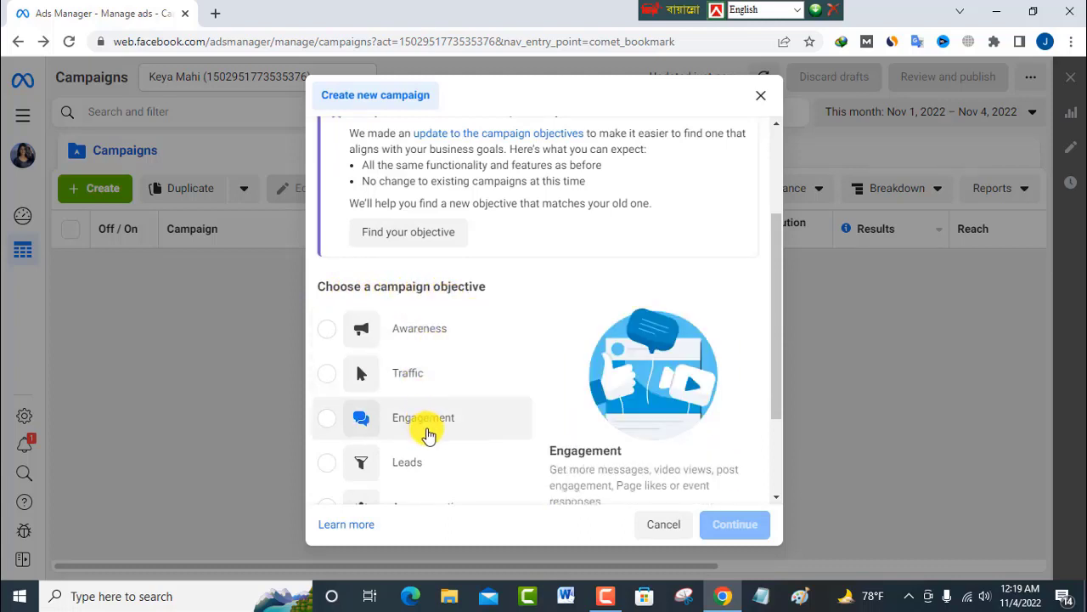
scroll(425, 429, down, 2)
scroll(442, 446, down, 1)
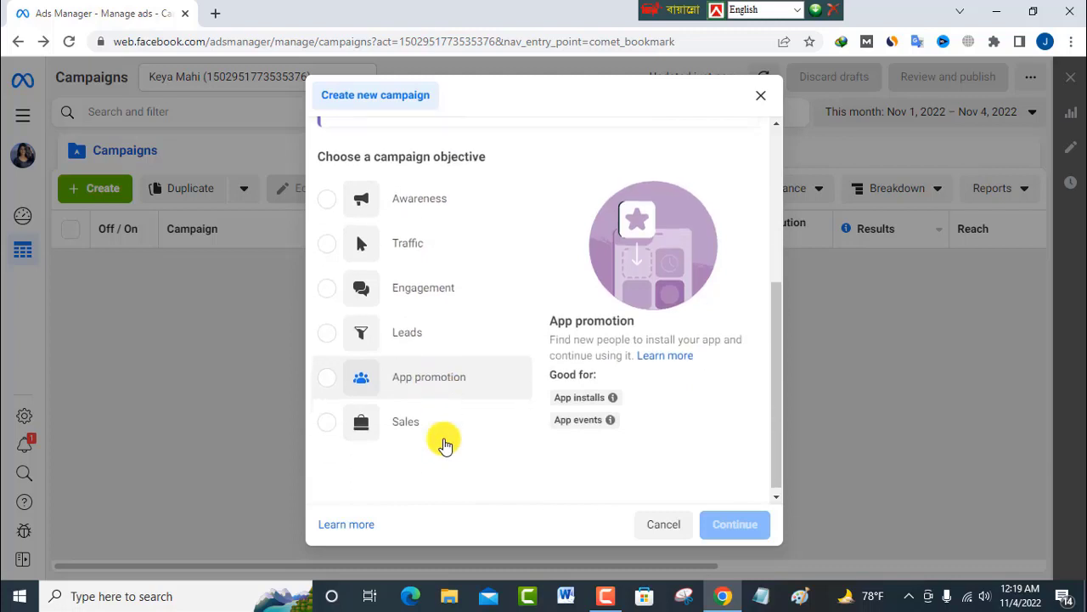
scroll(420, 430, up, 4)
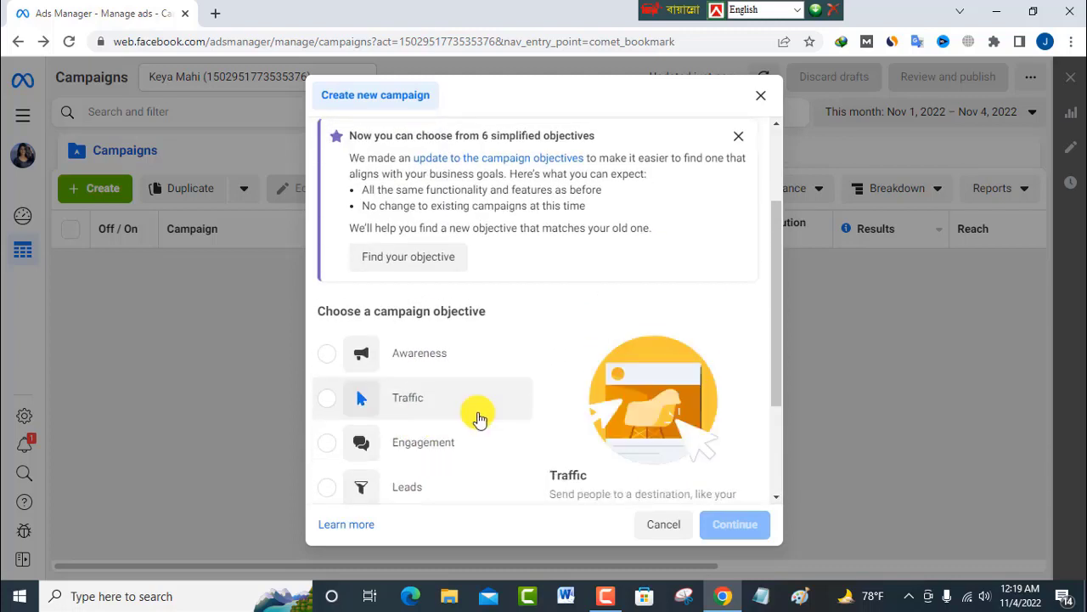
click(435, 264)
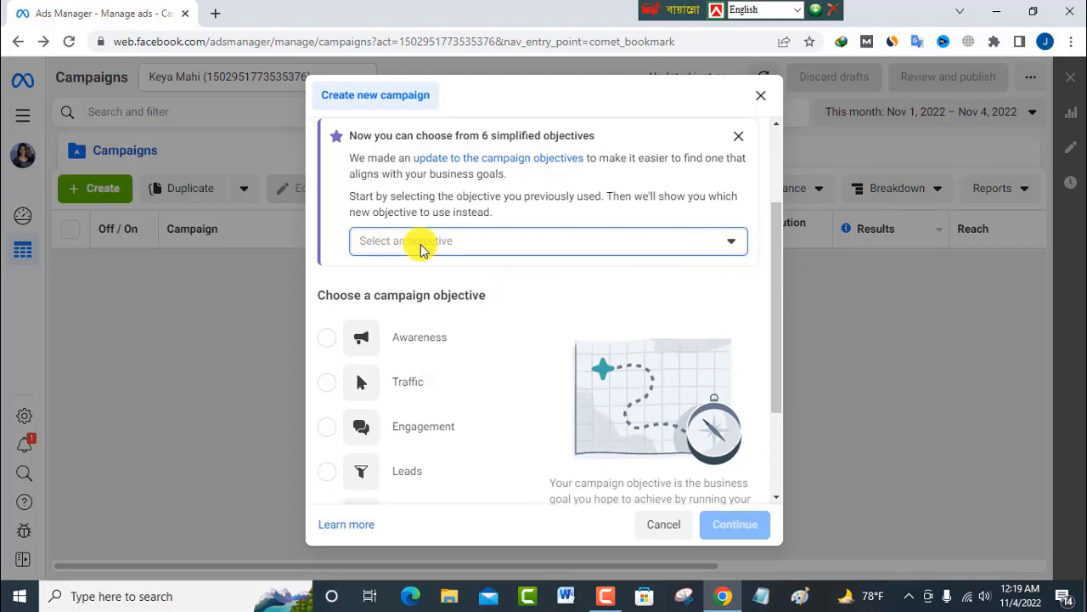
click(732, 246)
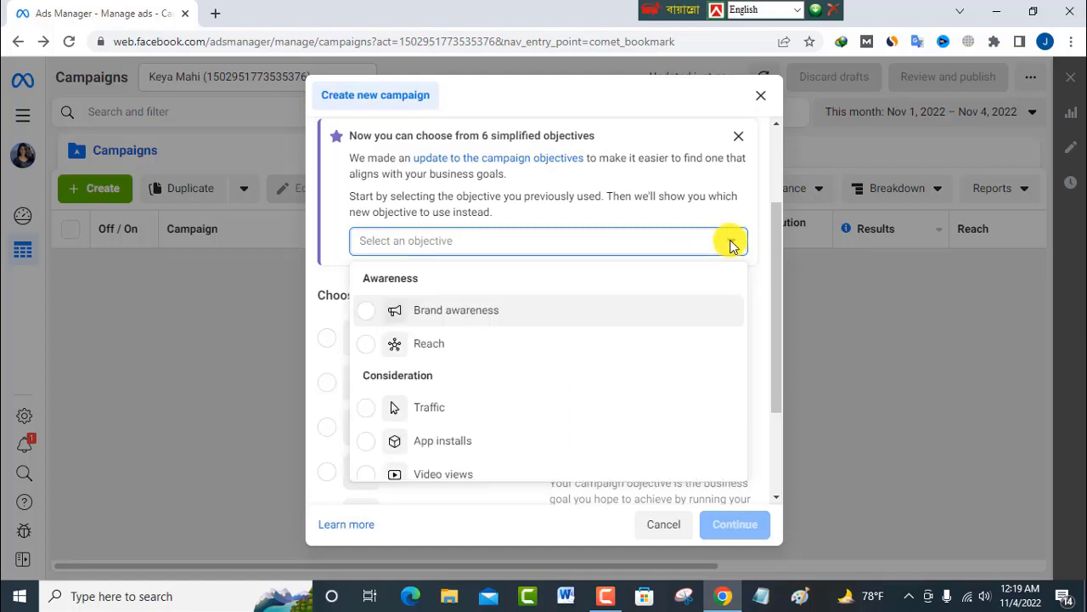
scroll(537, 356, down, 2)
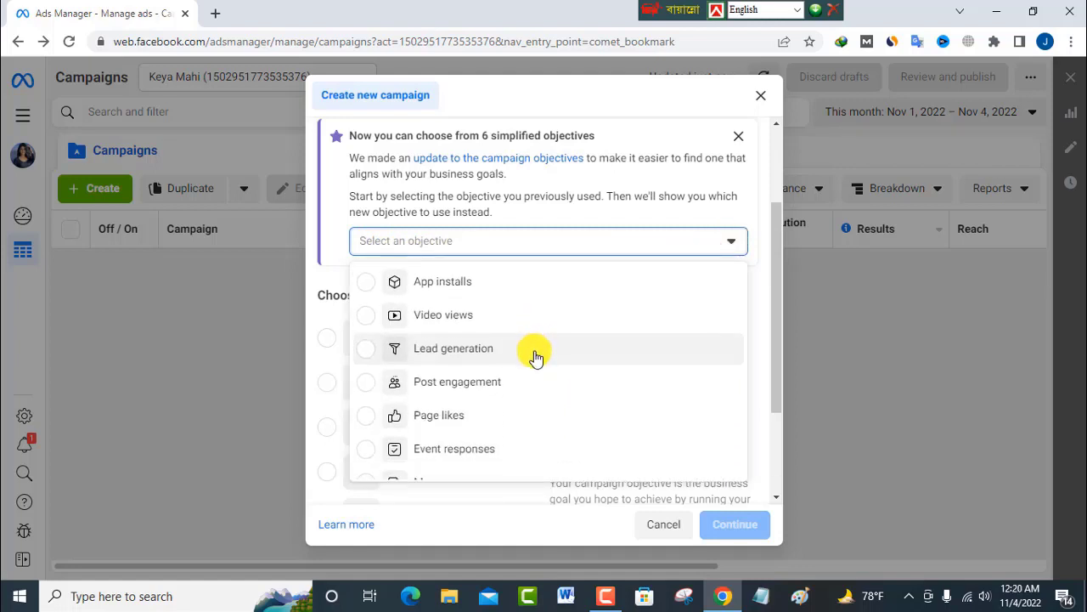
scroll(535, 357, up, 1)
scroll(530, 361, down, 1)
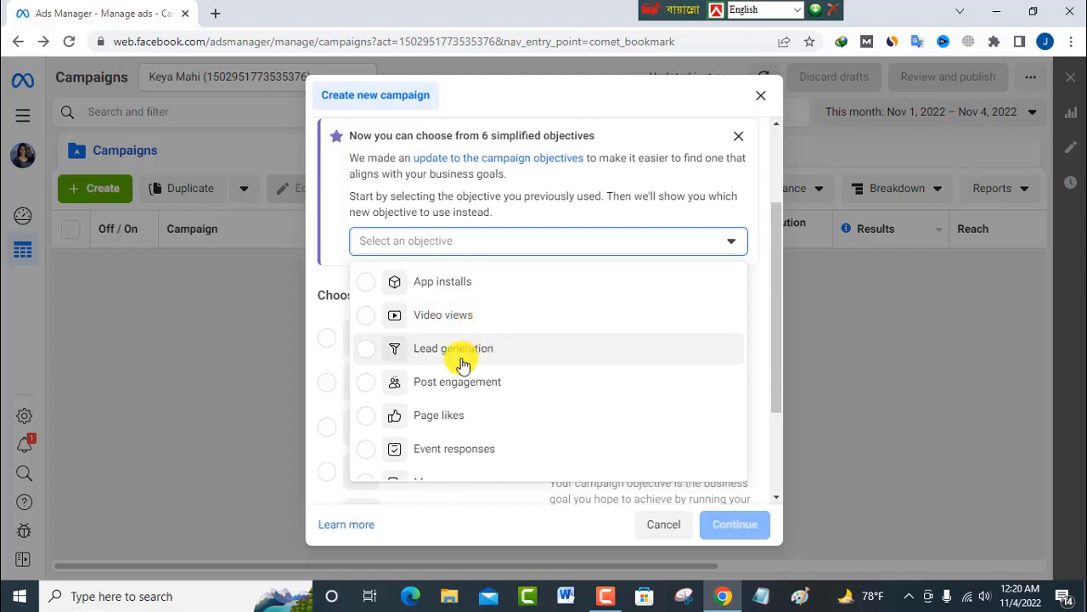
scroll(456, 425, down, 1)
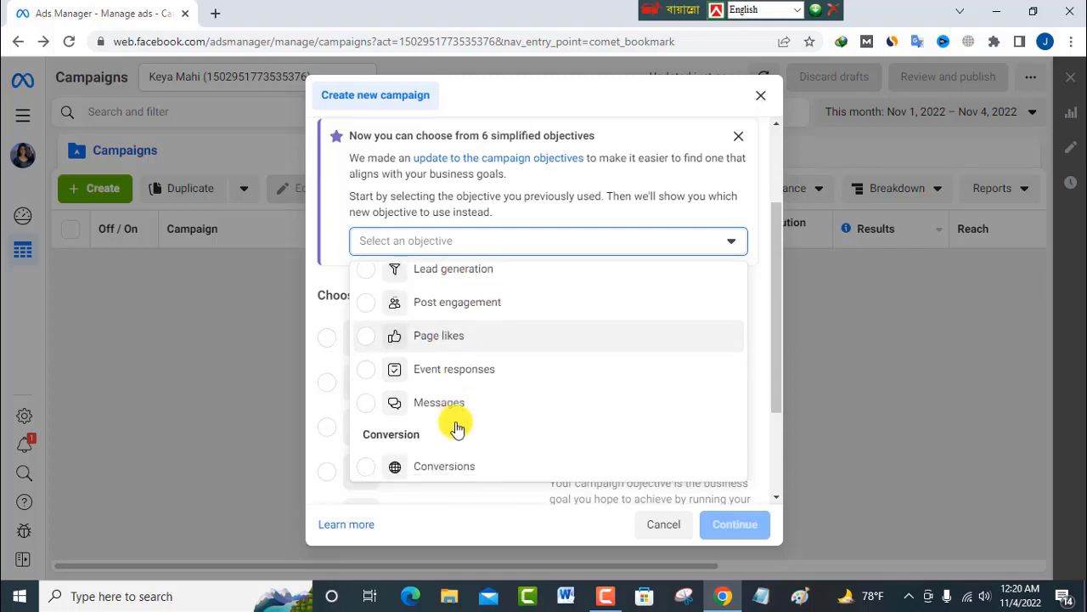
scroll(475, 410, down, 1)
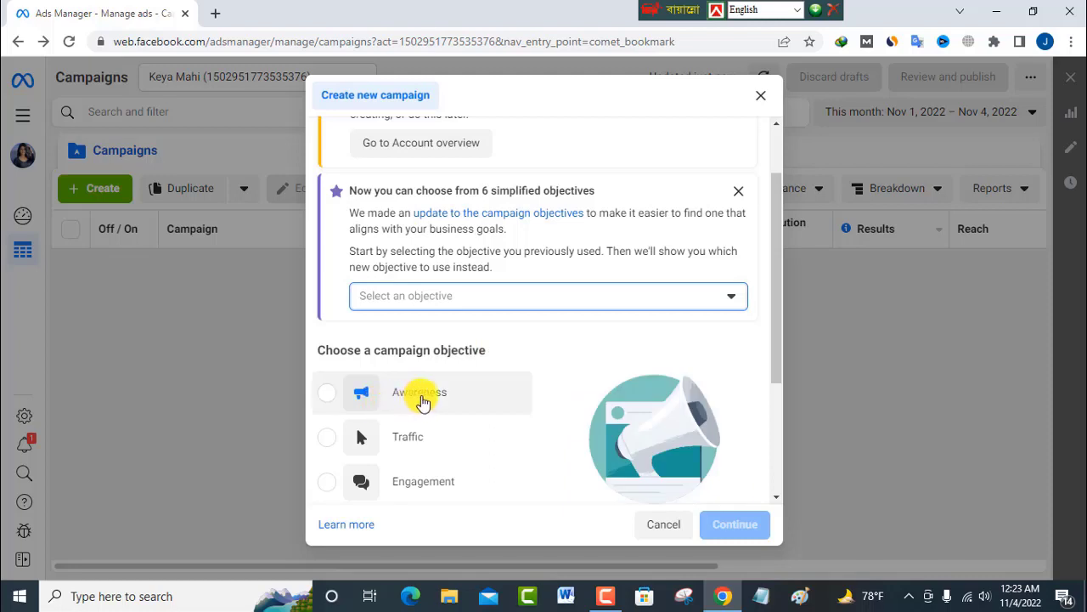
Step: Open the Walton Group site in a new tab and create an Awareness campaign using Reach as the previously used objective
click(733, 297)
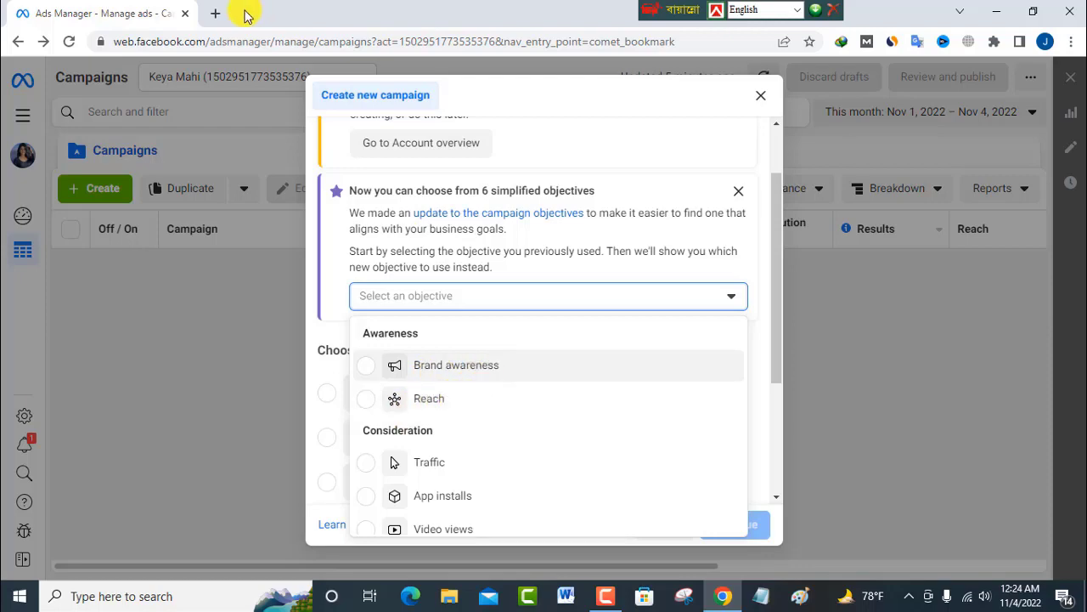
click(215, 18)
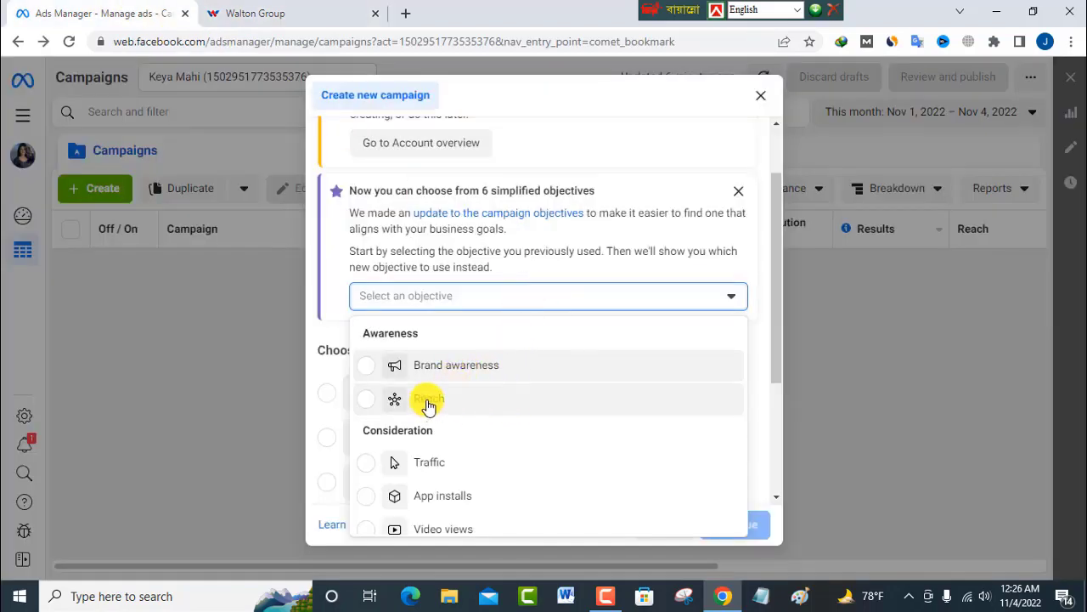
click(429, 403)
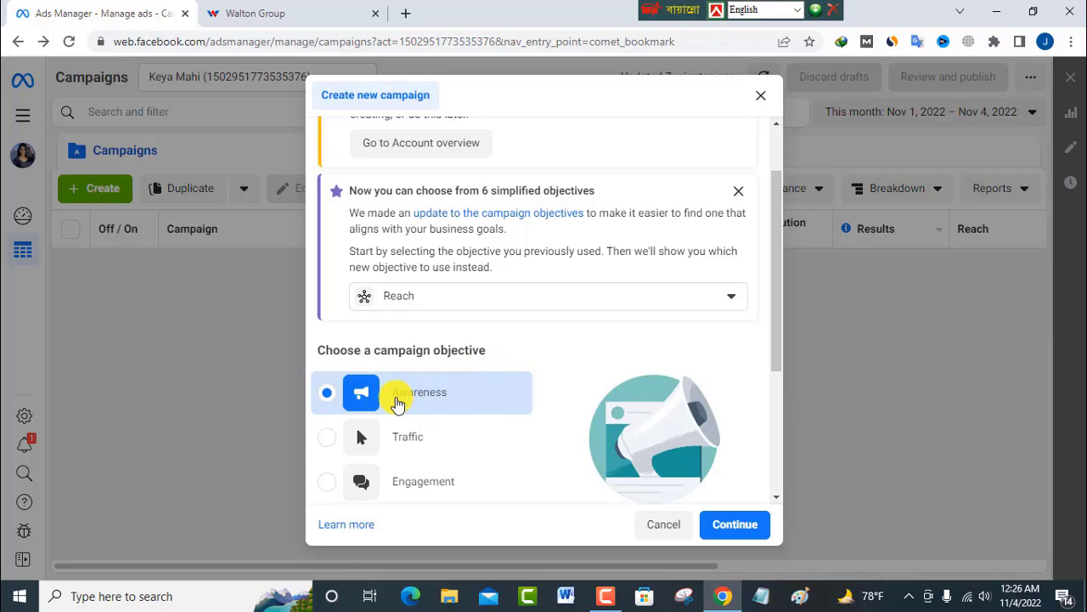
scroll(674, 417, down, 1)
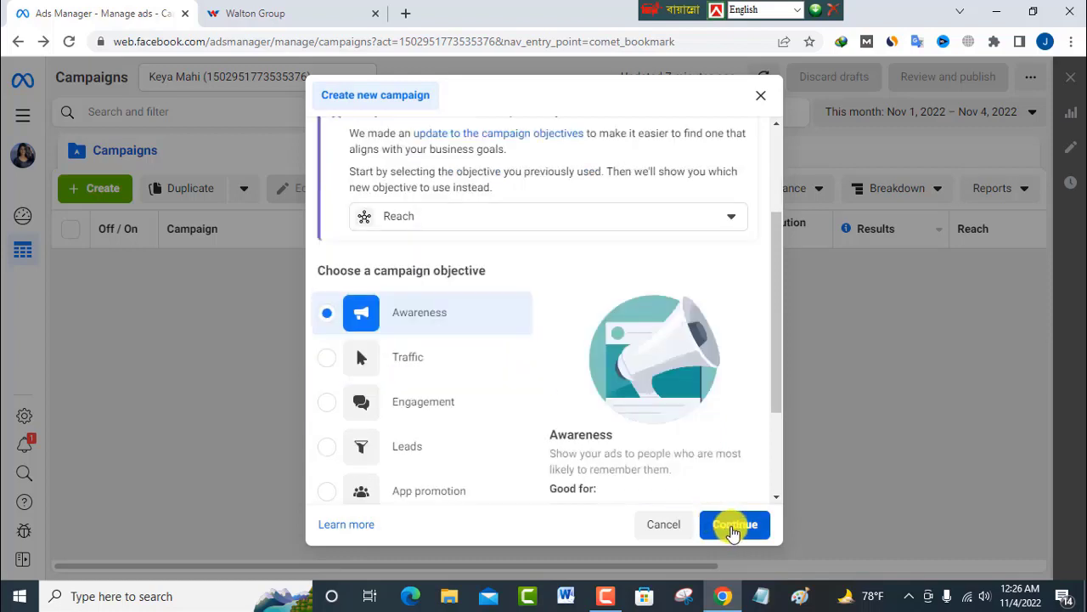
click(734, 527)
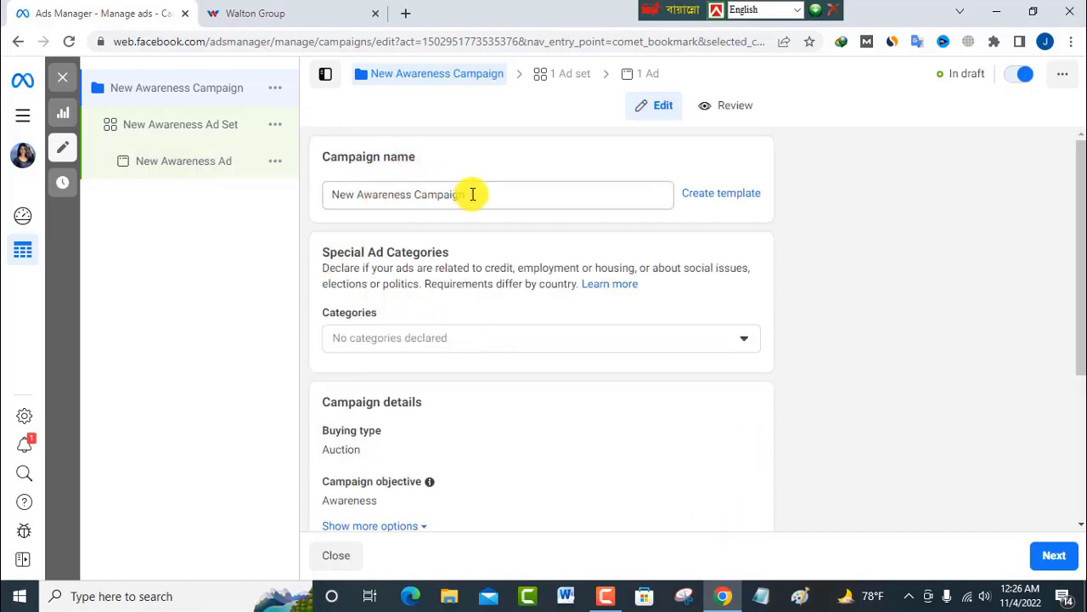
Step: Name the campaign WALTON ADS CAMPAIGN and proceed to the ad set, keeping the remaining campaign settings
drag(466, 194, 331, 202)
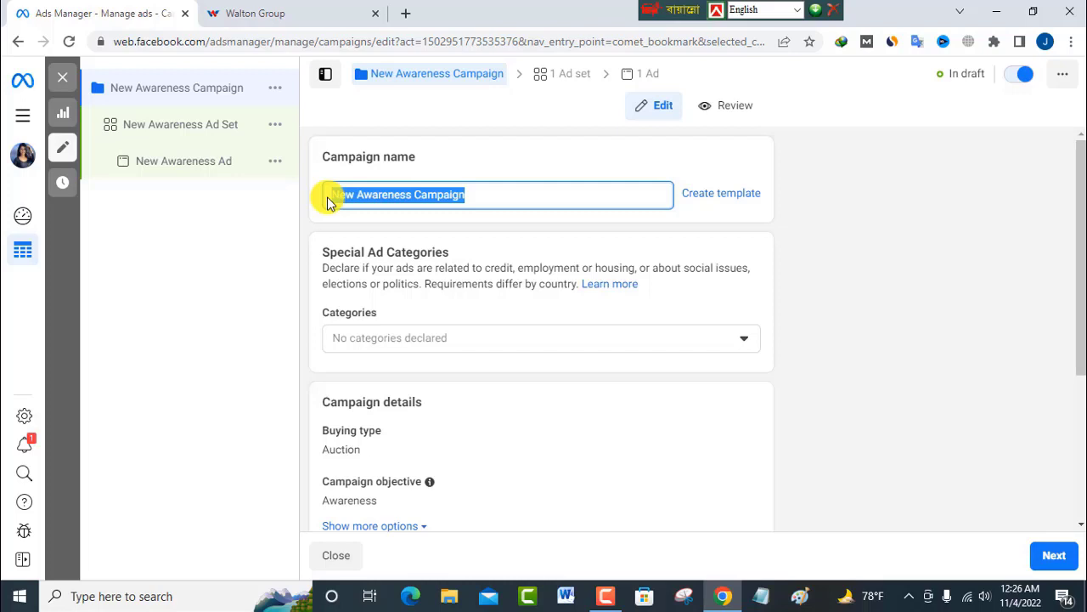
text(WALTON ADS CAMPAIGN)
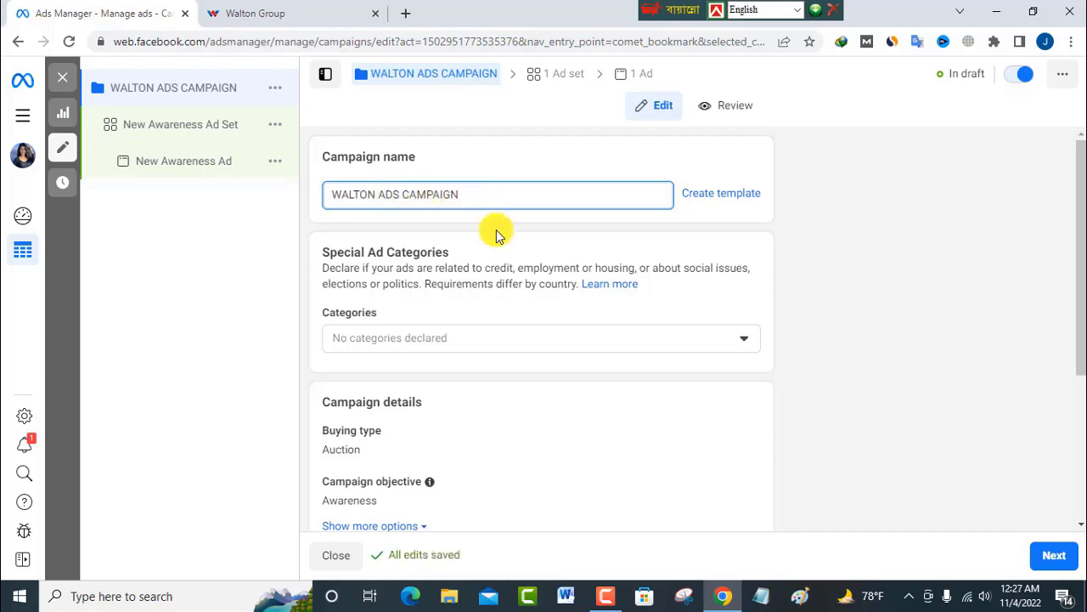
scroll(489, 284, down, 1)
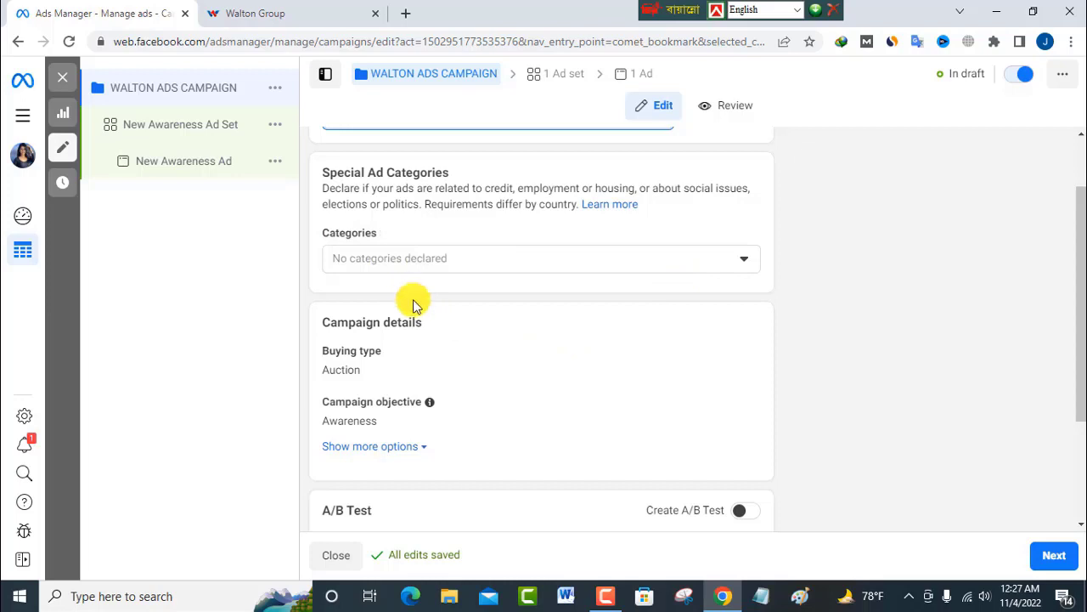
scroll(417, 307, down, 1)
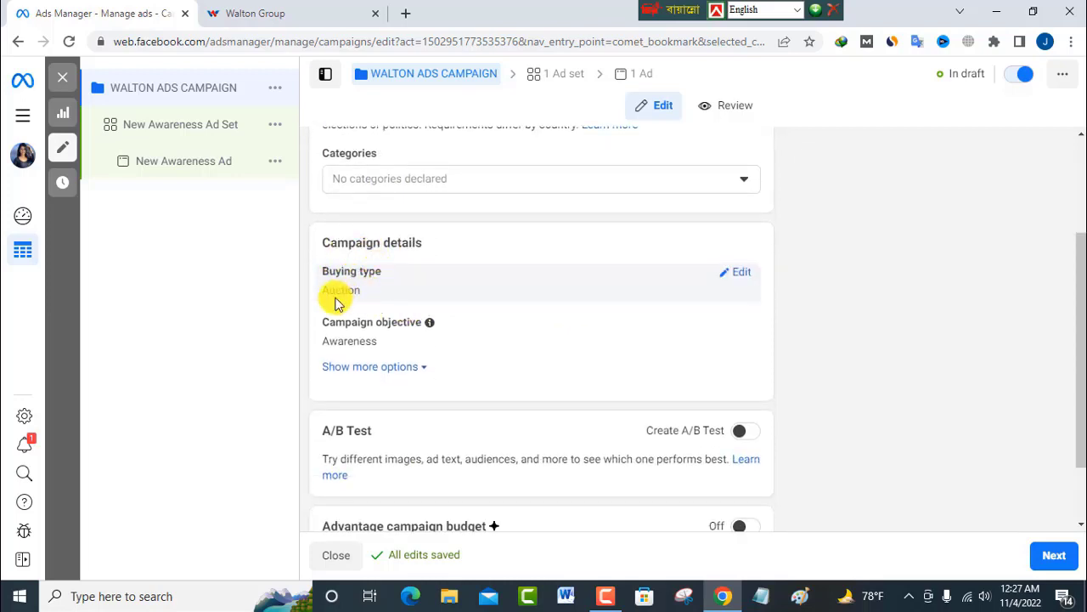
scroll(472, 370, down, 1)
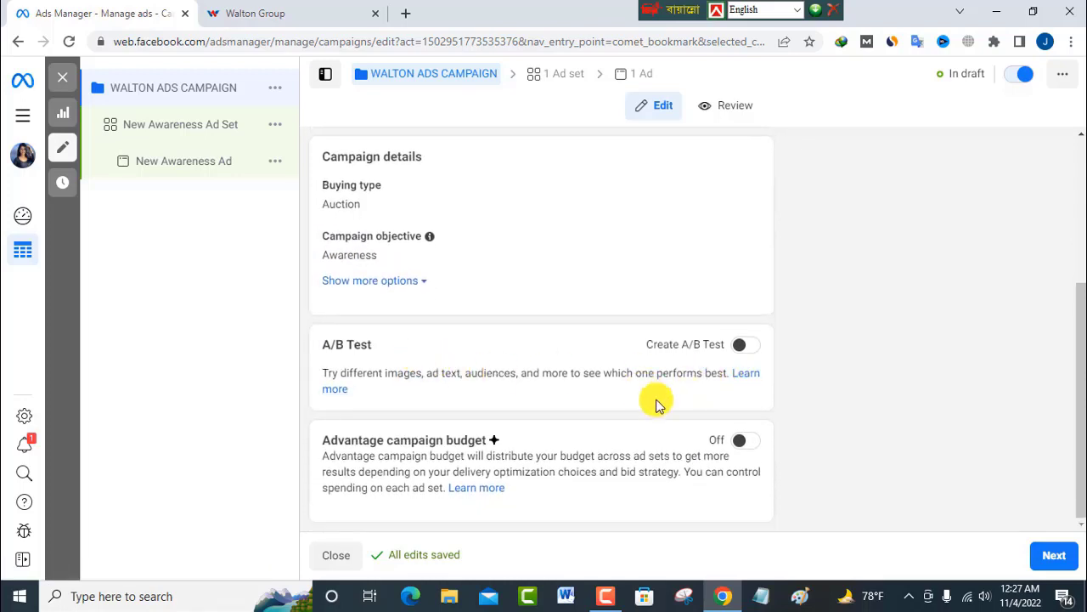
click(1055, 561)
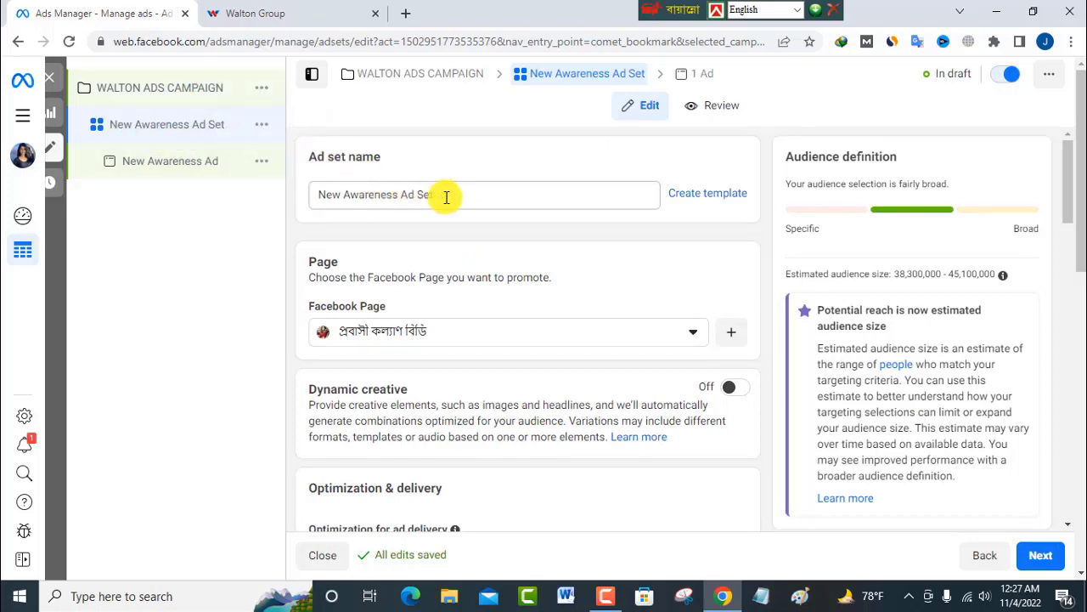
Step: Name the ad set WALTON ADS CAMPAIGN and check the list of available Facebook Pages to promote
drag(446, 197, 319, 197)
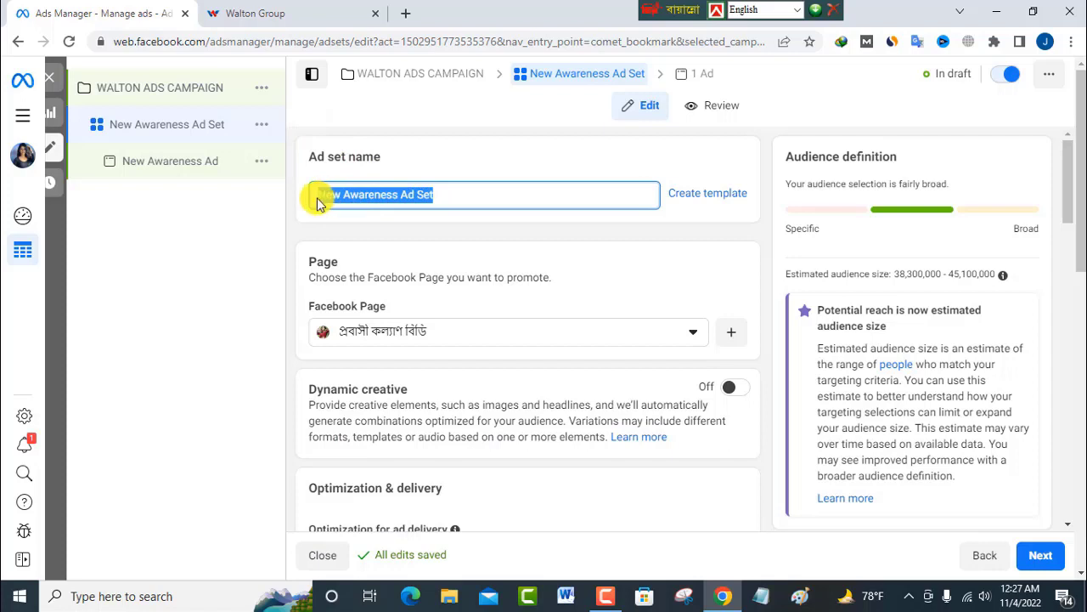
text(WALTON ADS CAMPAIGN)
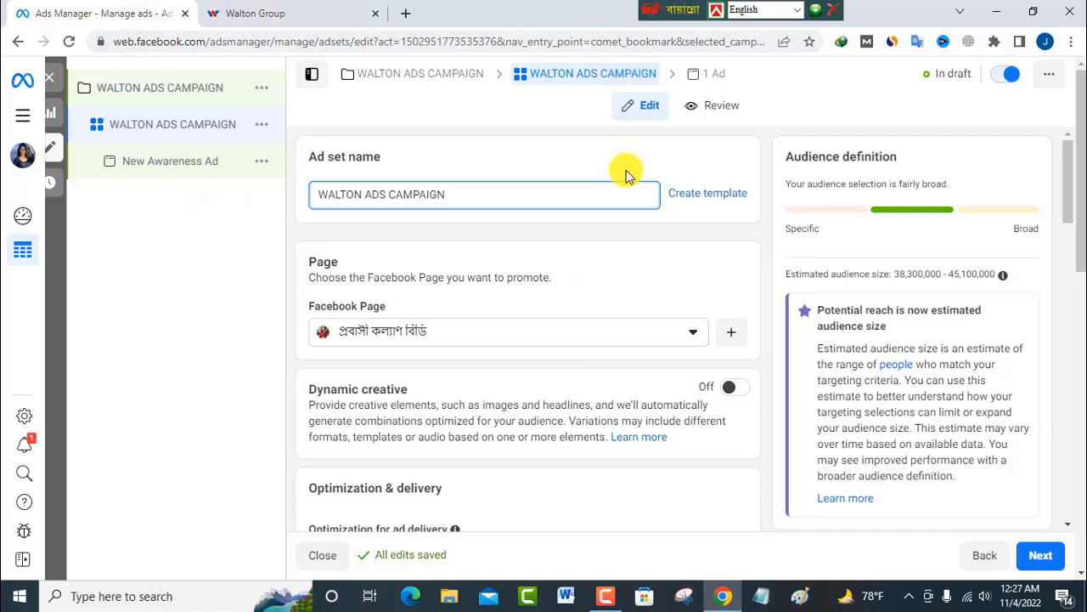
click(693, 337)
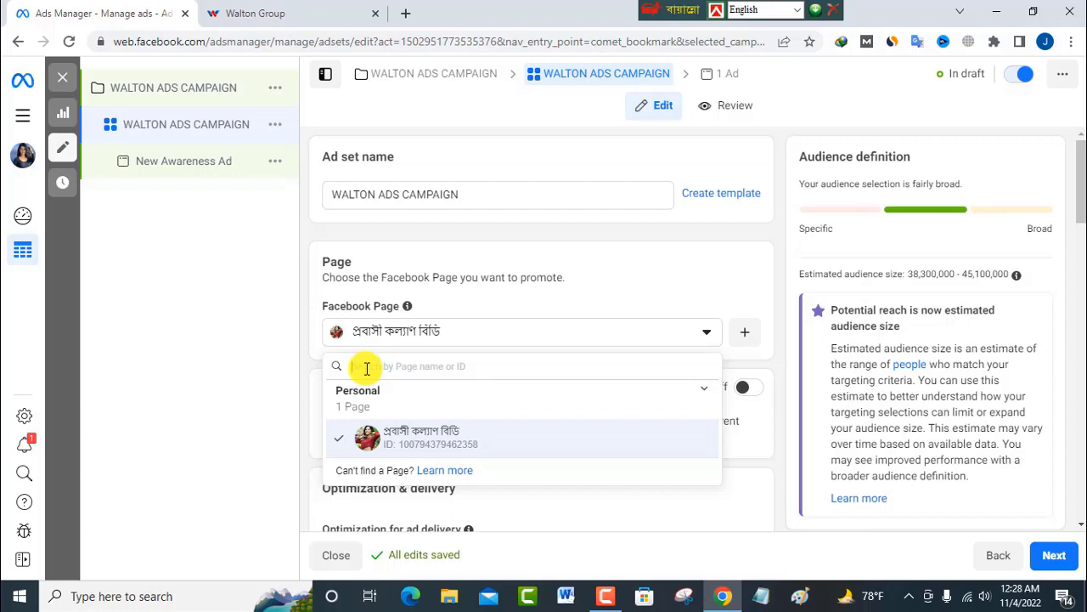
Step: Examine the ad set's dynamic creative and its optimization and delivery settings, including the bid control field
scroll(424, 365, down, 2)
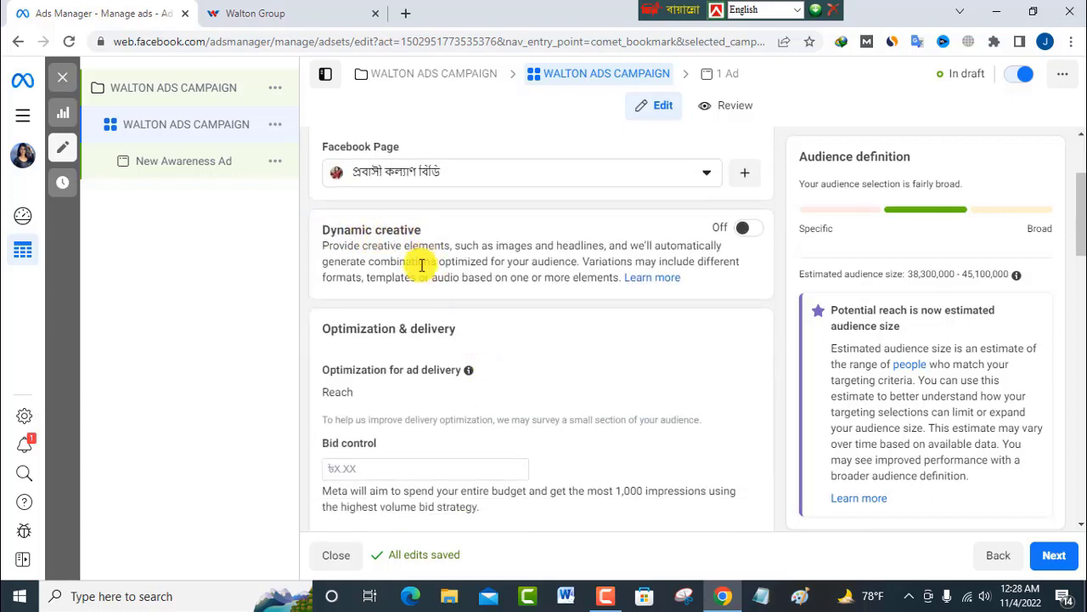
scroll(418, 350, down, 1)
drag(457, 249, 316, 259)
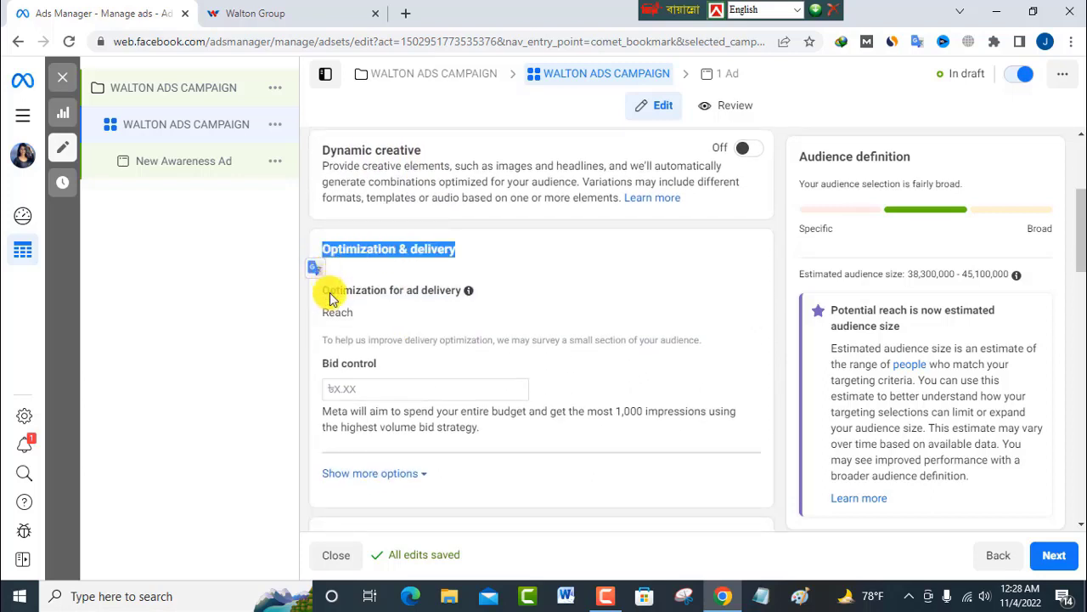
scroll(338, 306, down, 1)
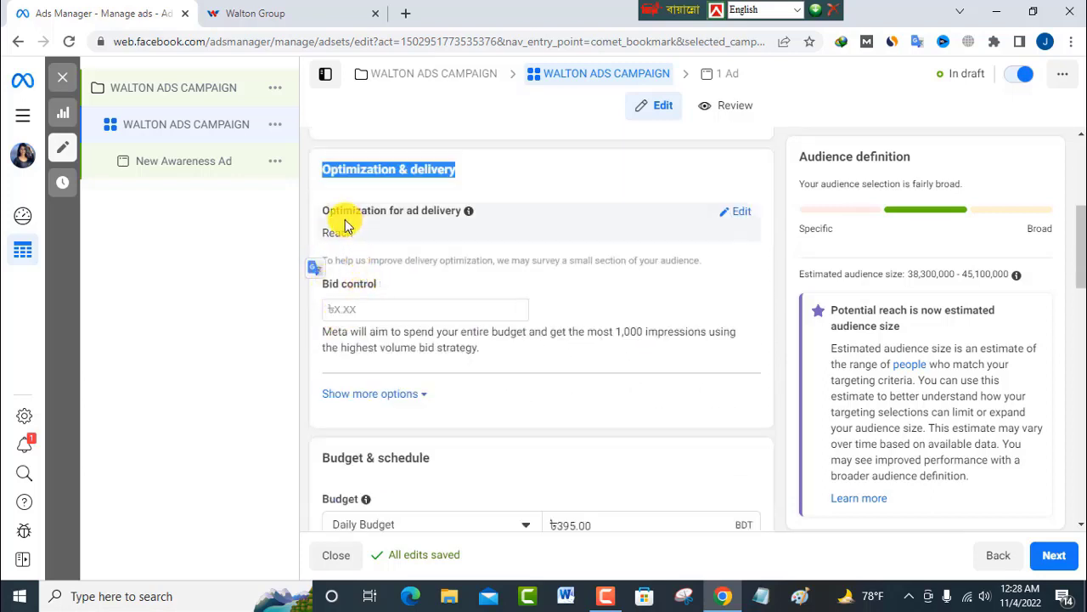
scroll(352, 306, down, 1)
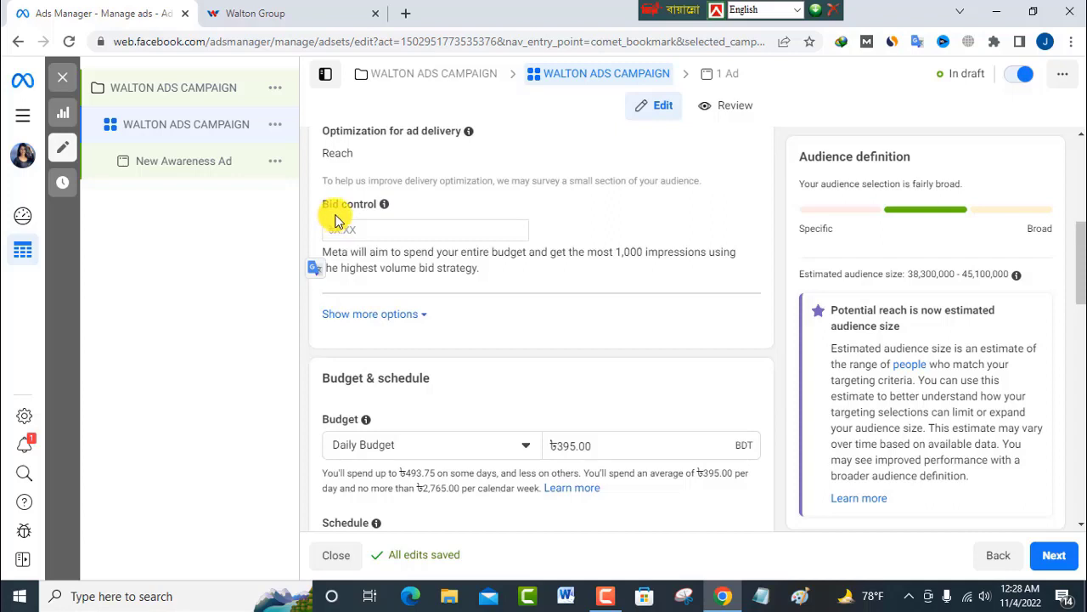
click(370, 231)
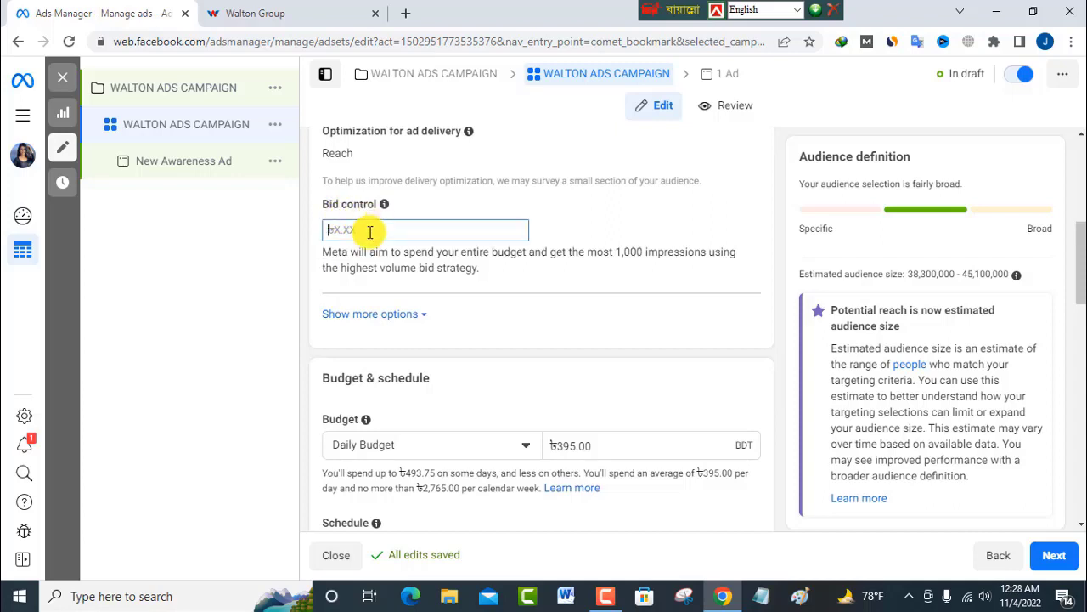
Step: Set the ad set's daily budget to 500 BDT
scroll(370, 231, down, 1)
scroll(371, 245, down, 1)
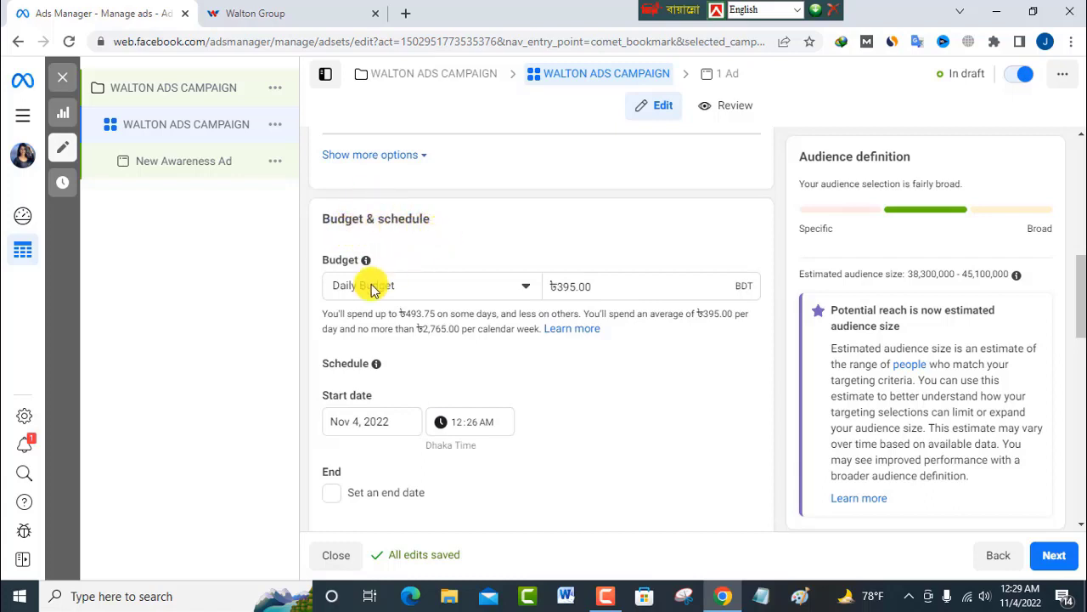
click(526, 289)
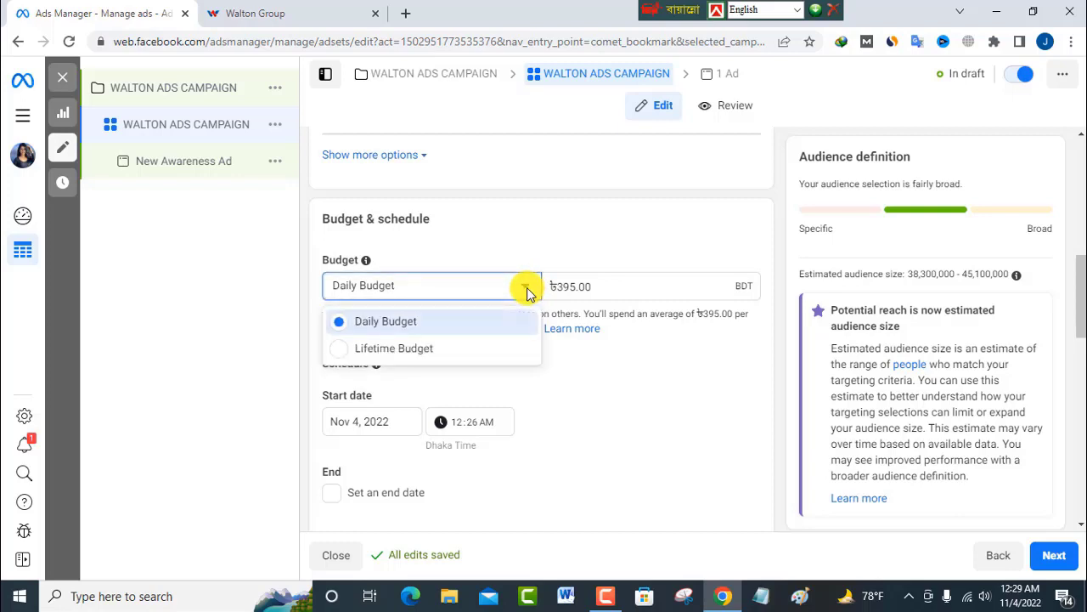
click(576, 285)
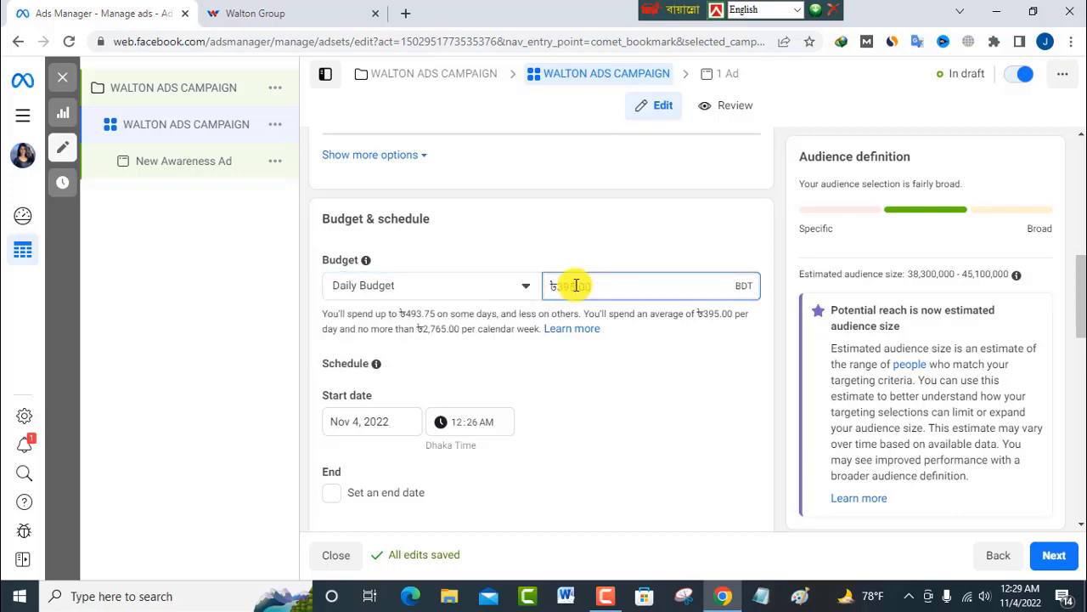
text(500)
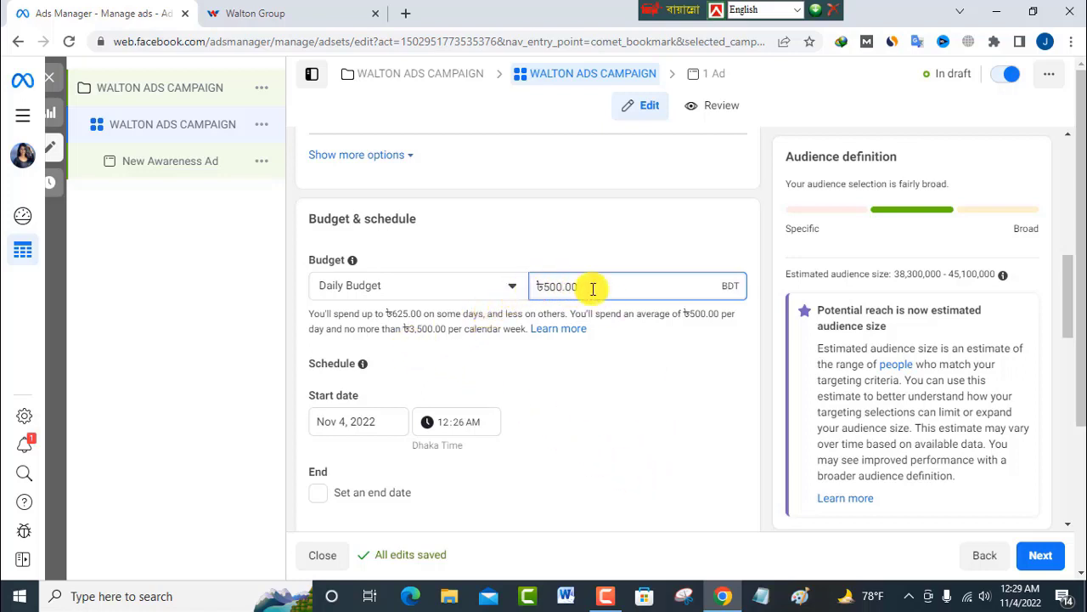
Step: Change the ad set's budget type to Lifetime Budget and set the amount to 10,000 BDT
click(511, 291)
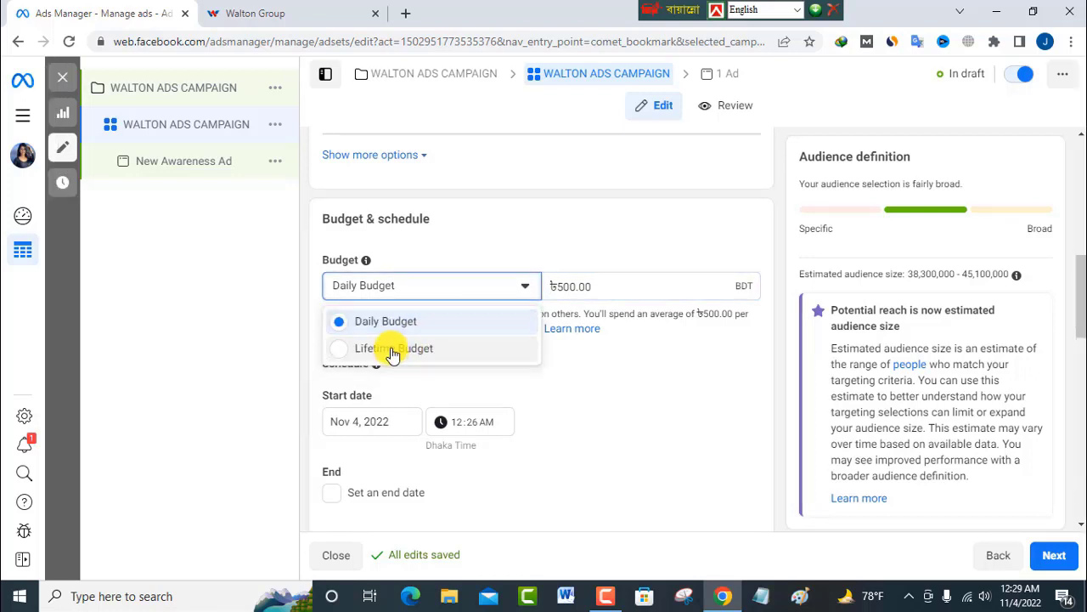
click(393, 351)
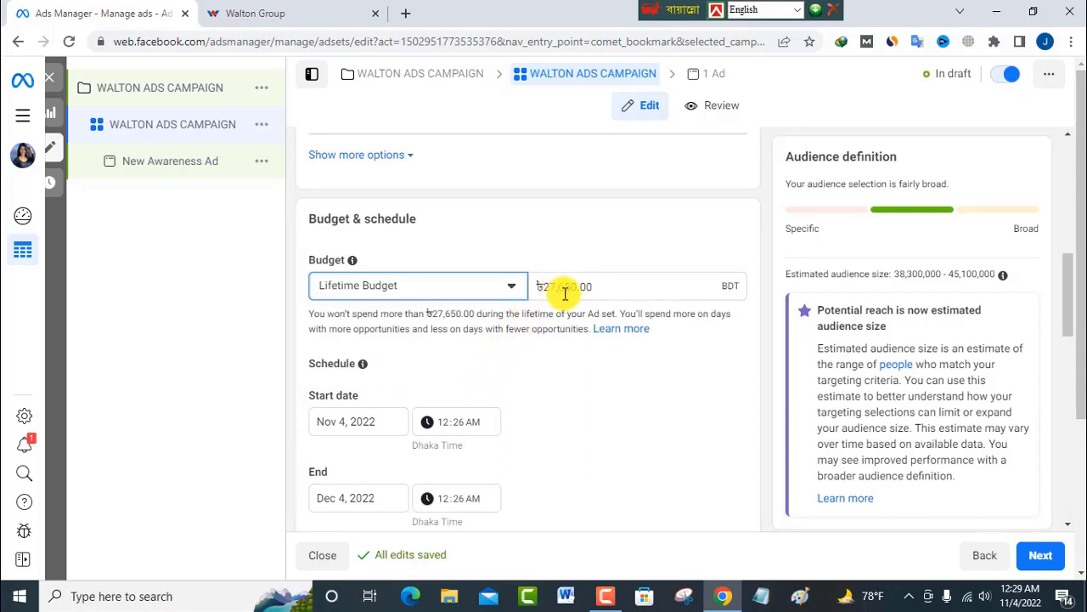
drag(576, 286, 544, 287)
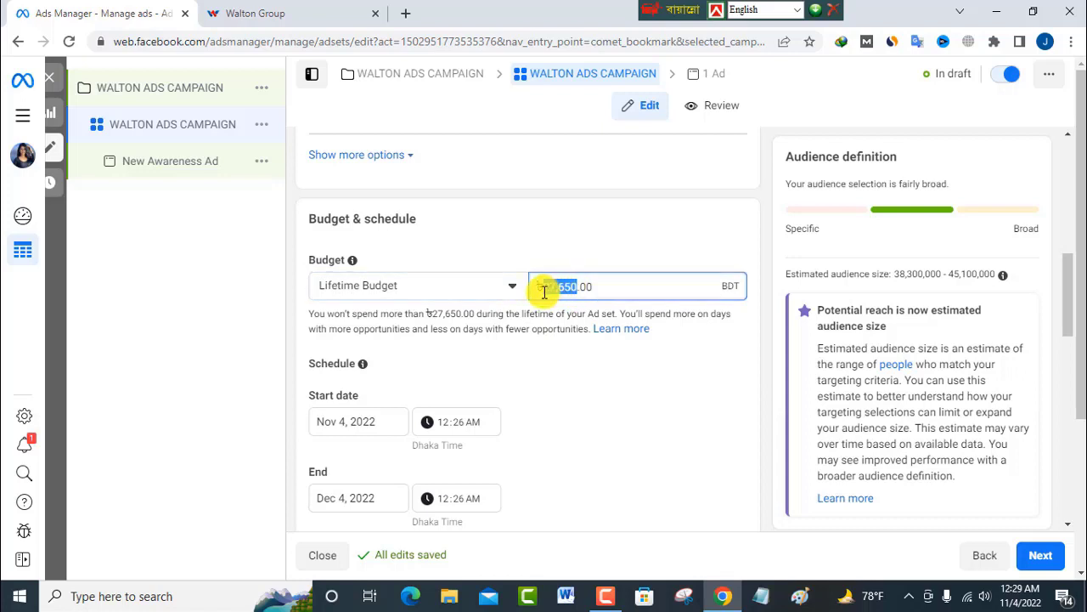
text(1000)
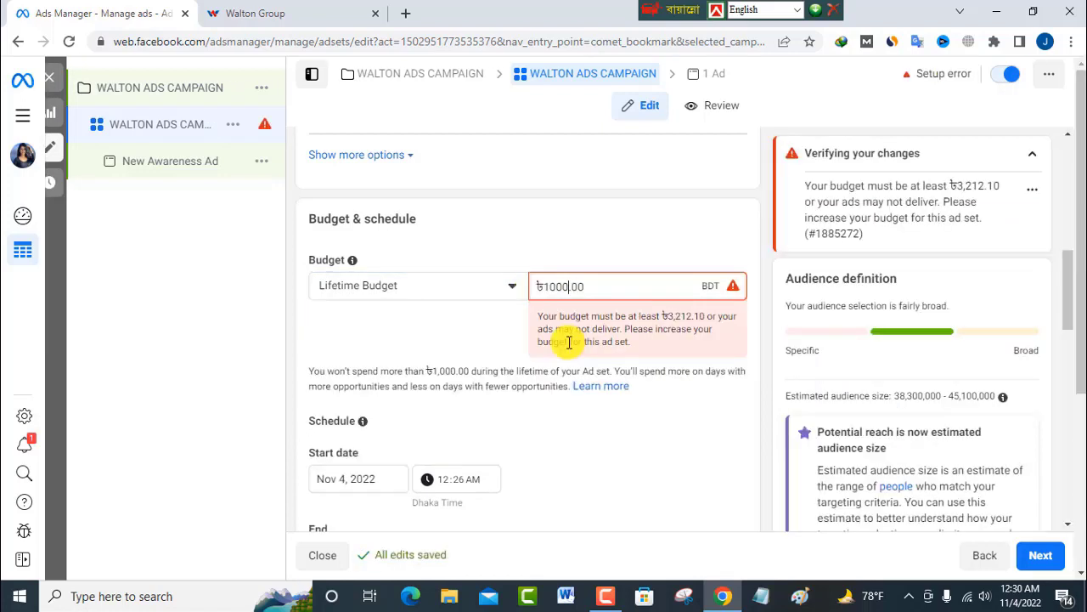
text(0)
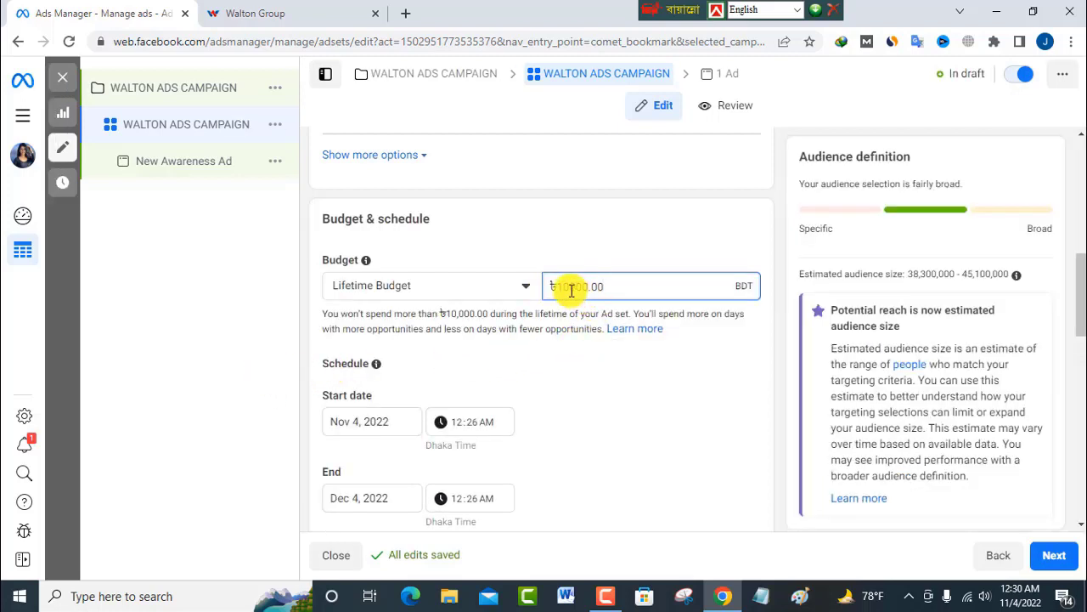
Step: Schedule the ad set to start on Nov 5, 2022 and end on Dec 14, 2022
scroll(456, 362, down, 2)
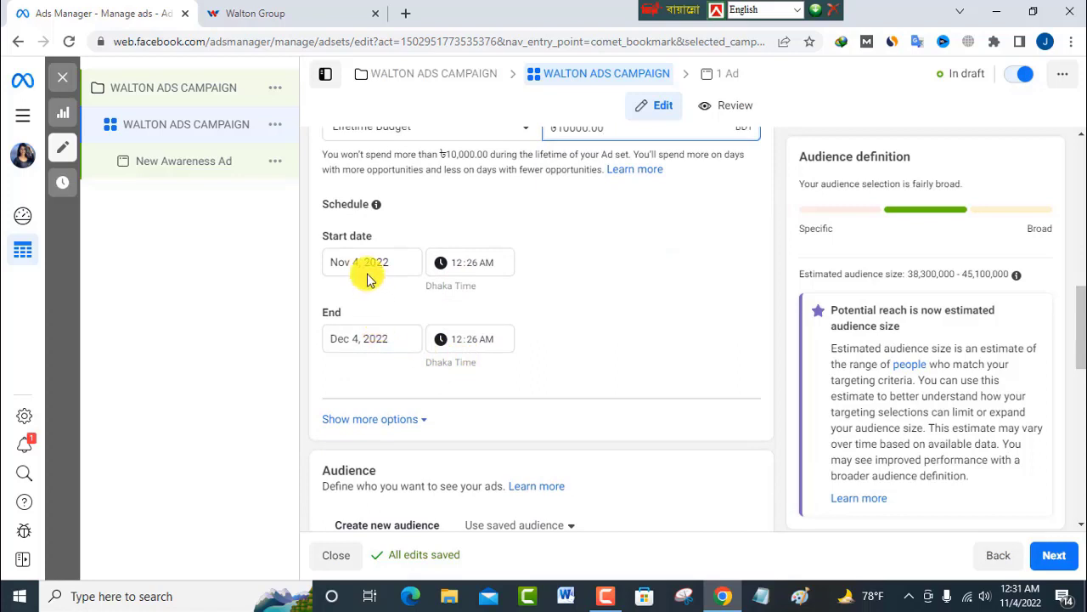
scroll(348, 279, up, 1)
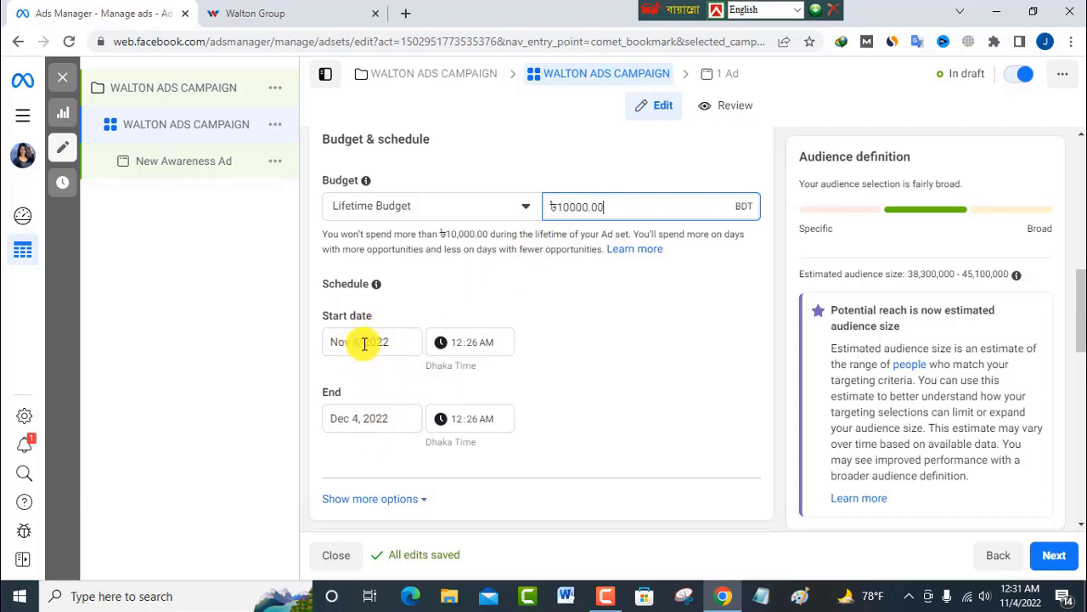
click(362, 424)
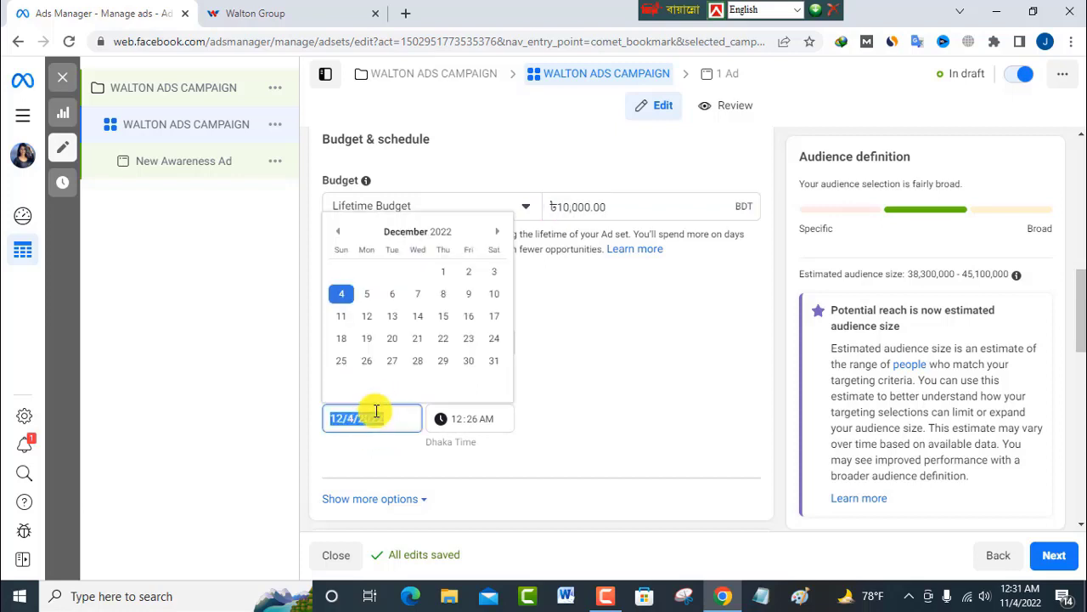
click(415, 315)
click(358, 344)
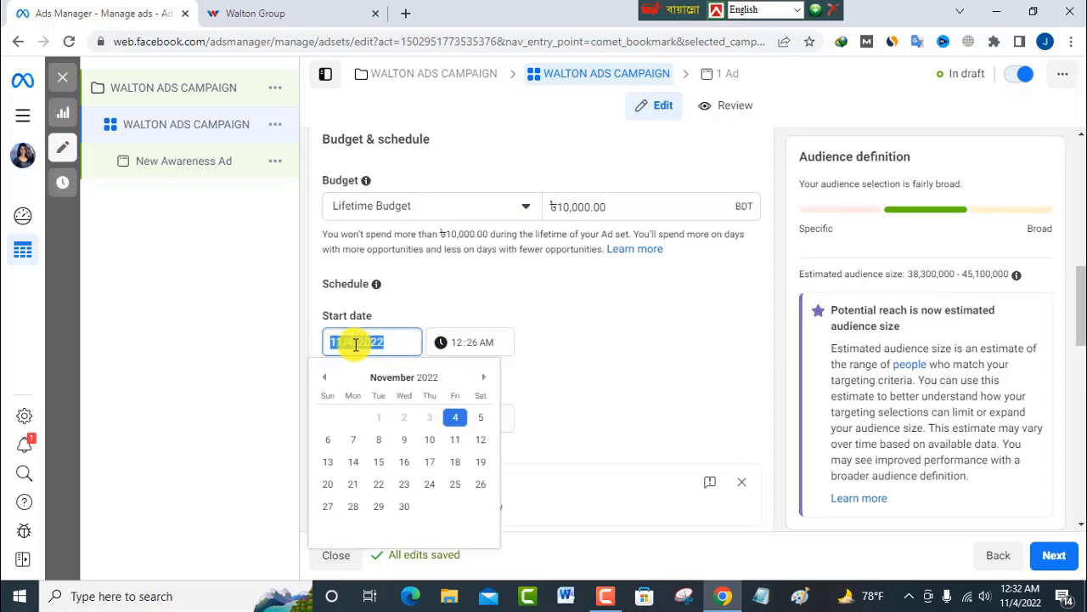
click(481, 418)
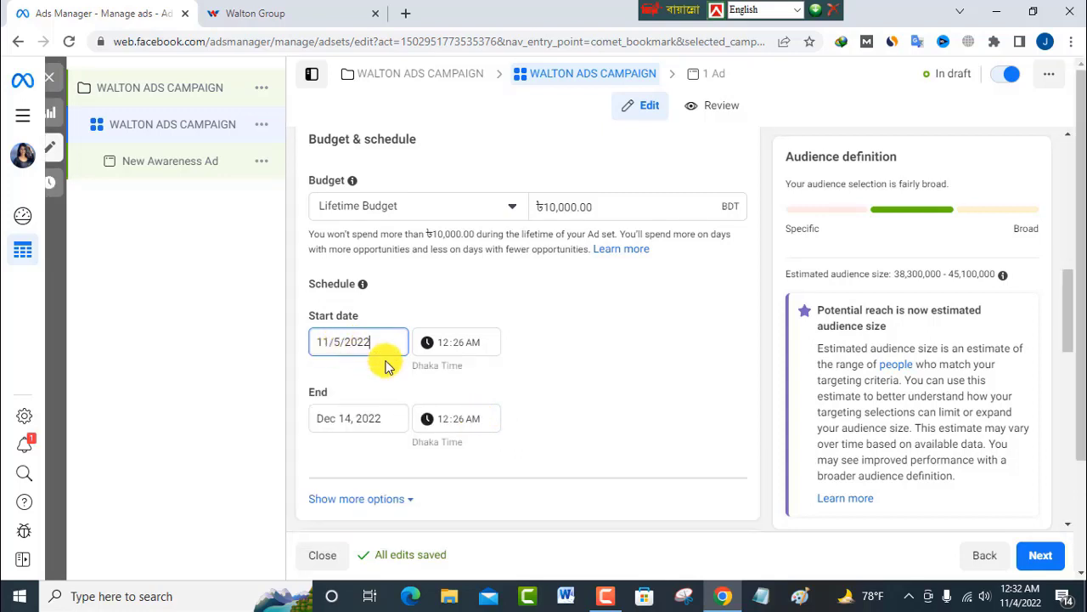
Step: Review the audience section, open its locations for editing and remove Bangladesh from the targeted locations
scroll(529, 451, down, 3)
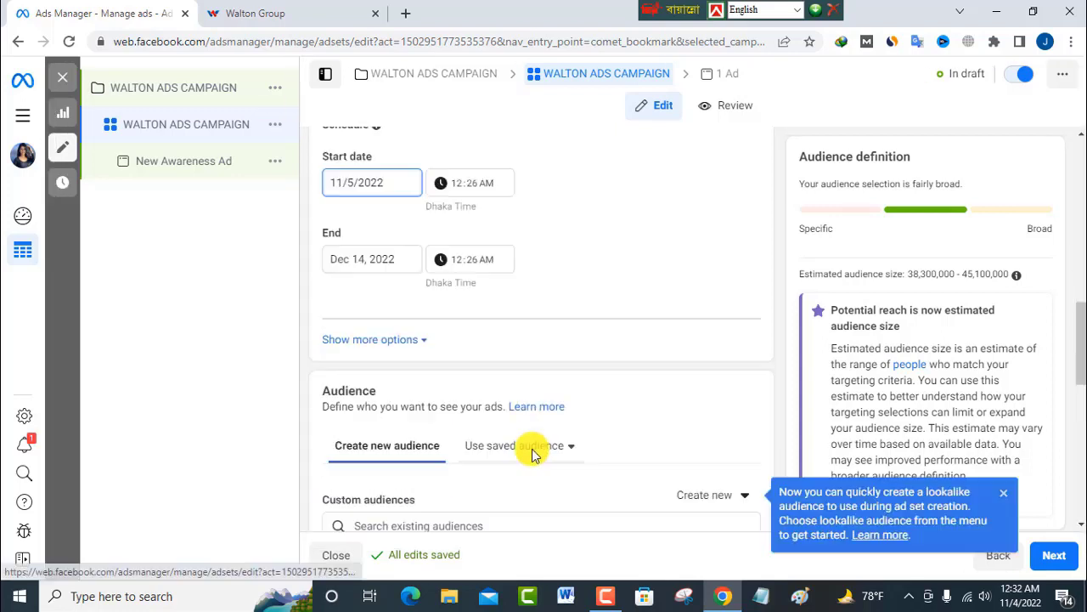
scroll(533, 448, down, 1)
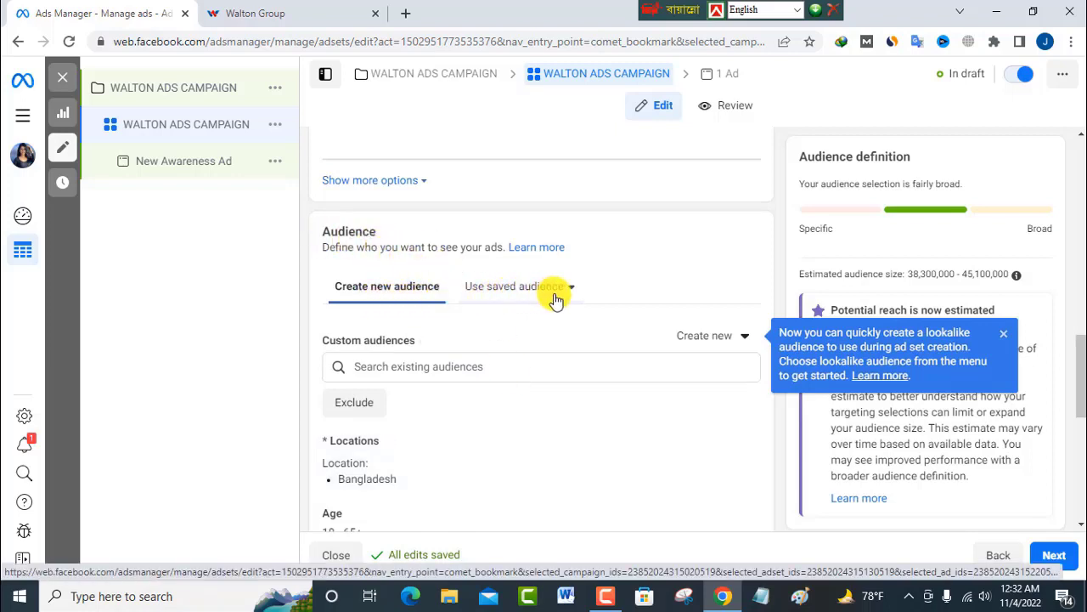
scroll(544, 336, down, 1)
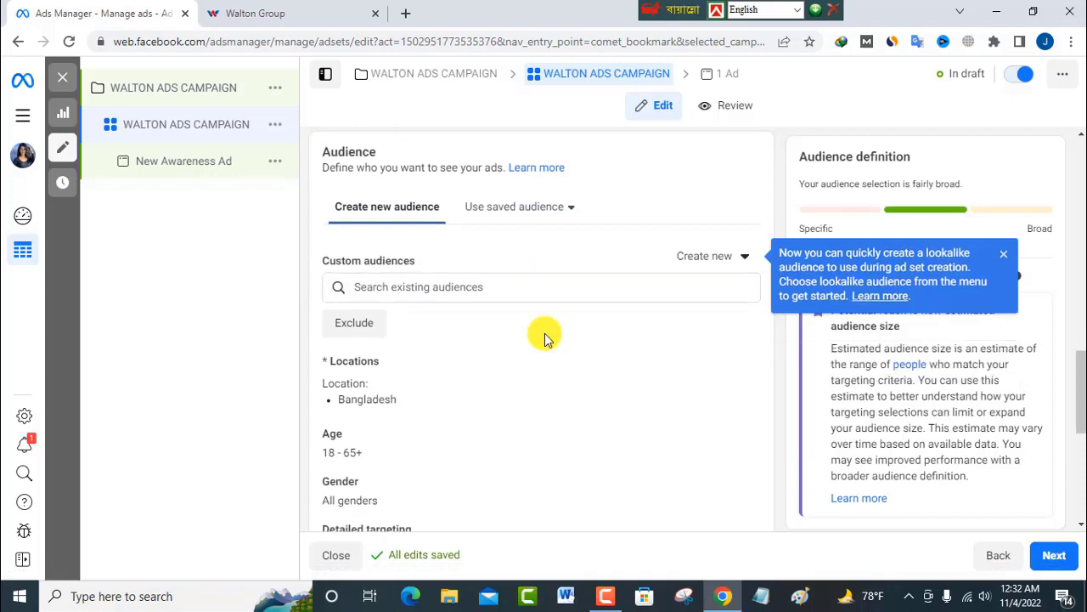
scroll(531, 331, down, 1)
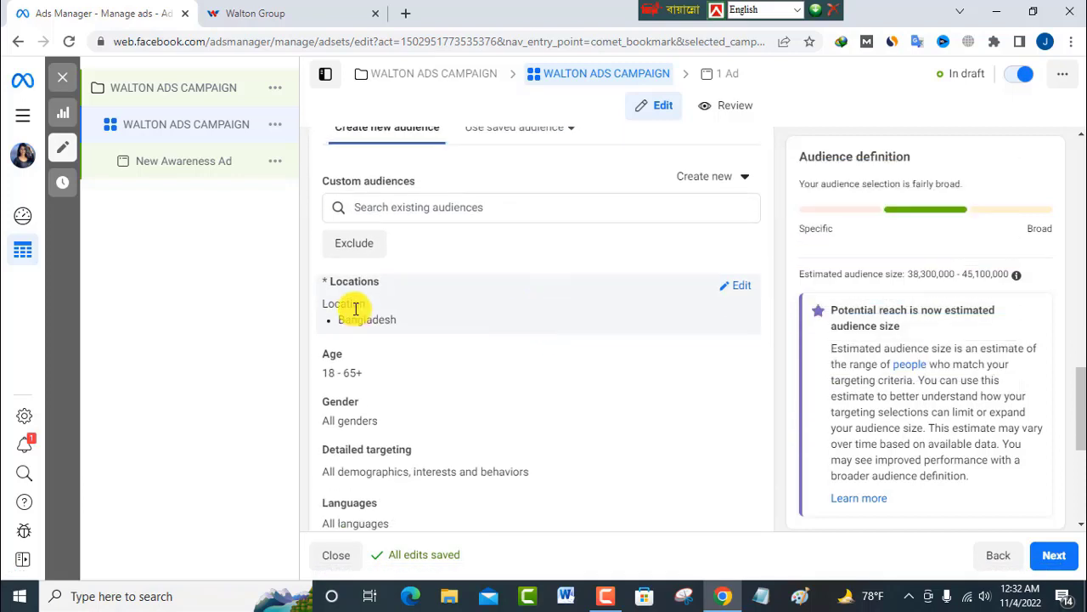
scroll(351, 309, down, 1)
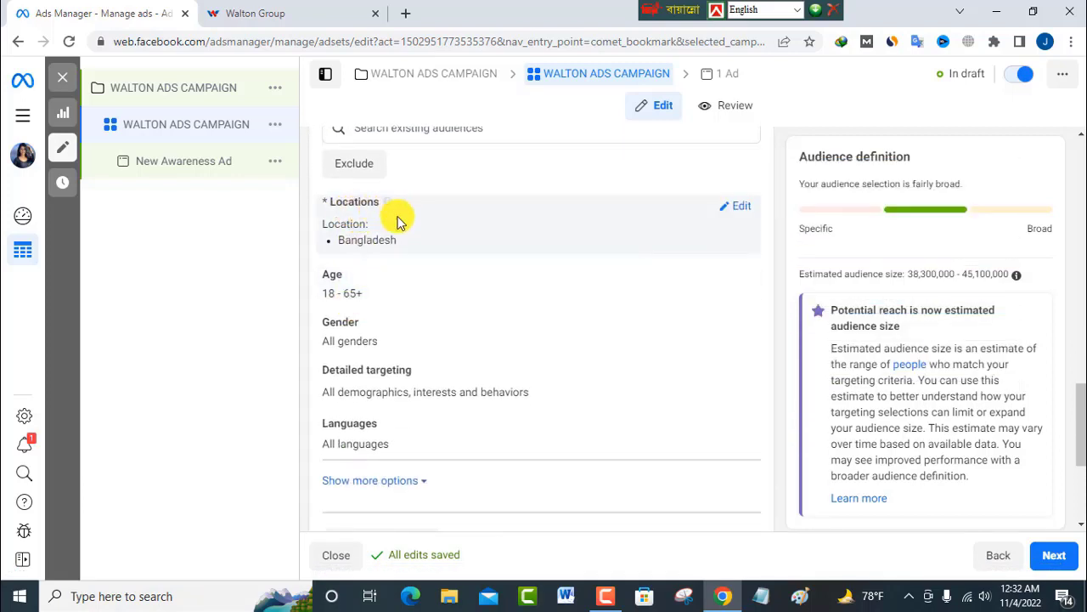
scroll(440, 330, up, 1)
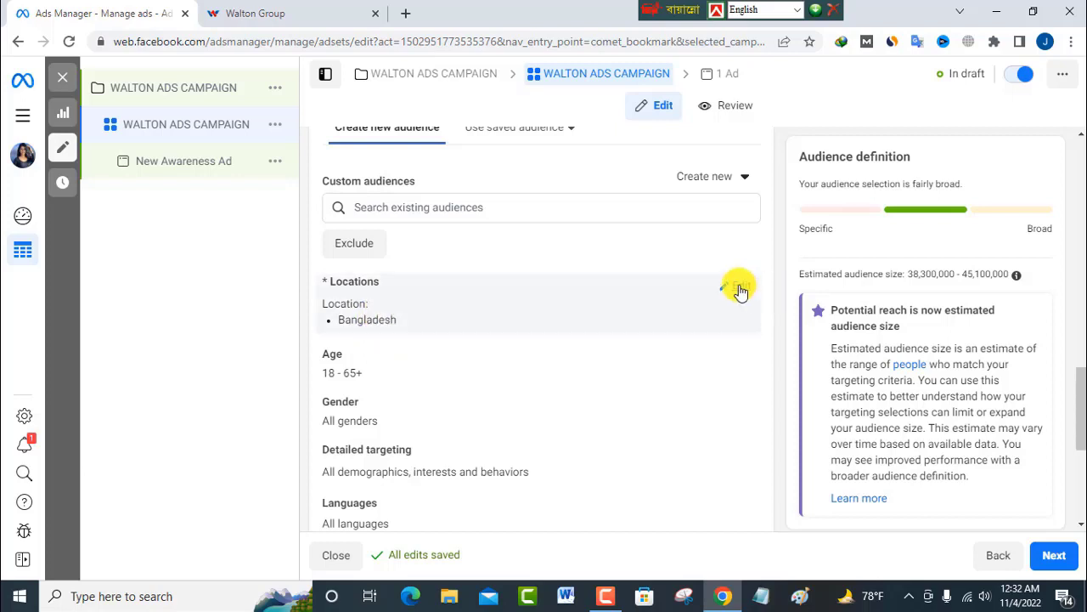
click(740, 287)
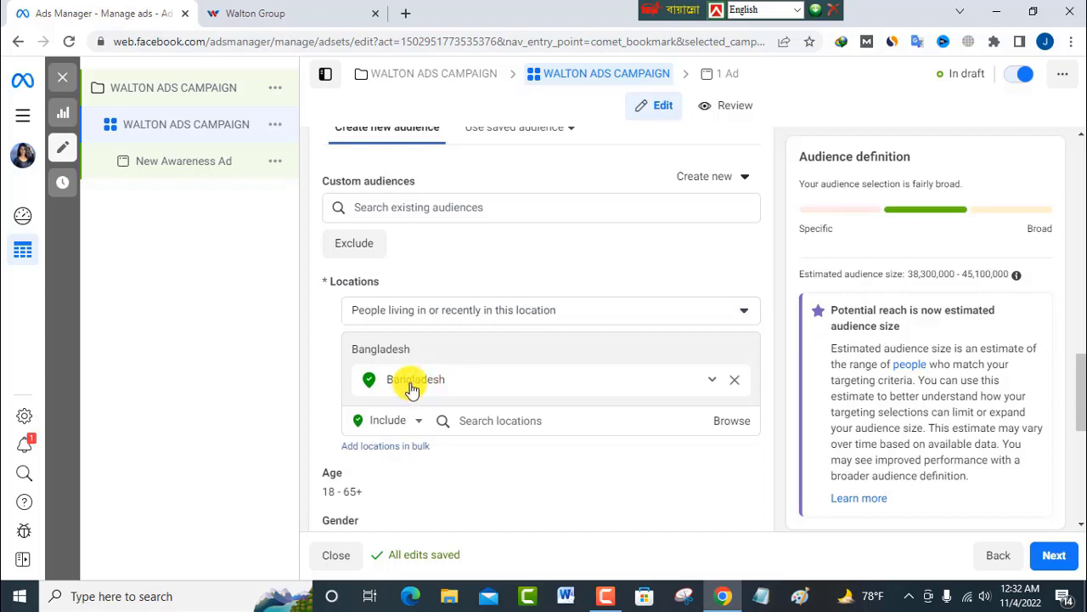
scroll(409, 389, down, 1)
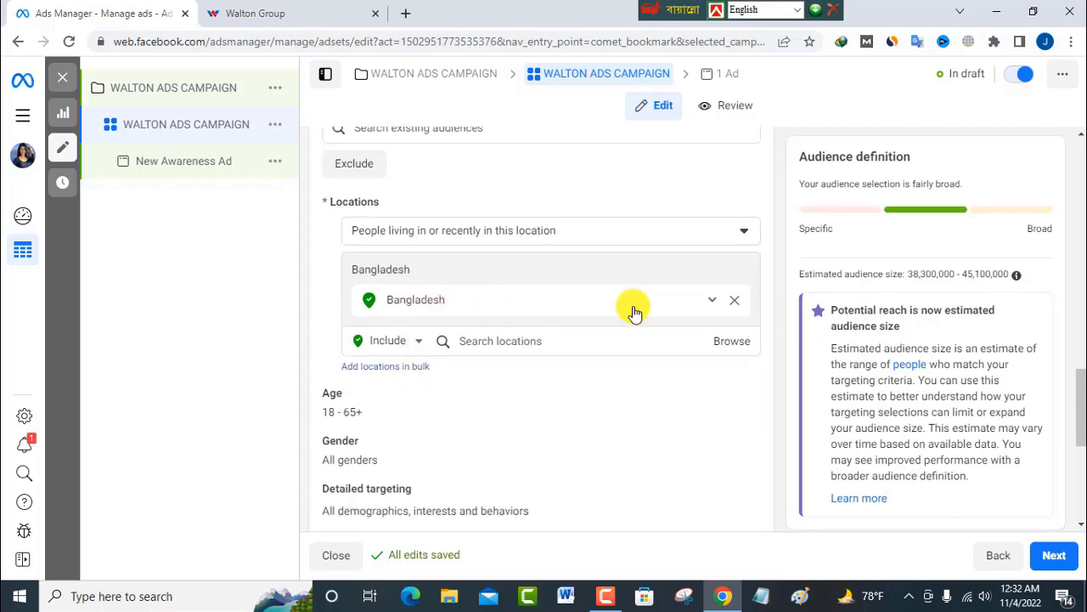
click(735, 306)
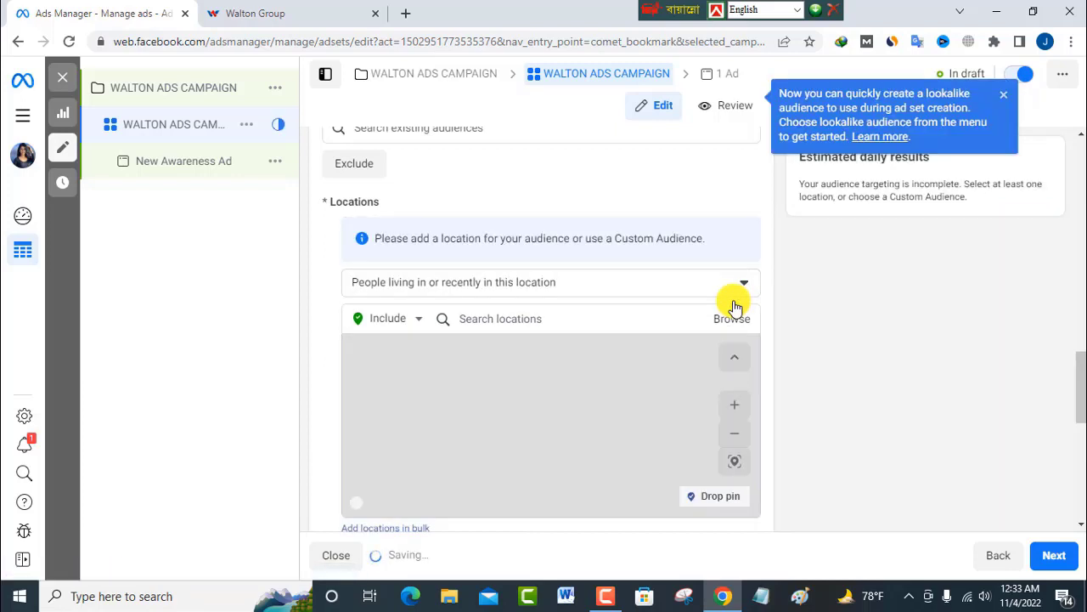
Step: Add United States, United Kingdom and Bangladesh to the included audience locations
click(498, 320)
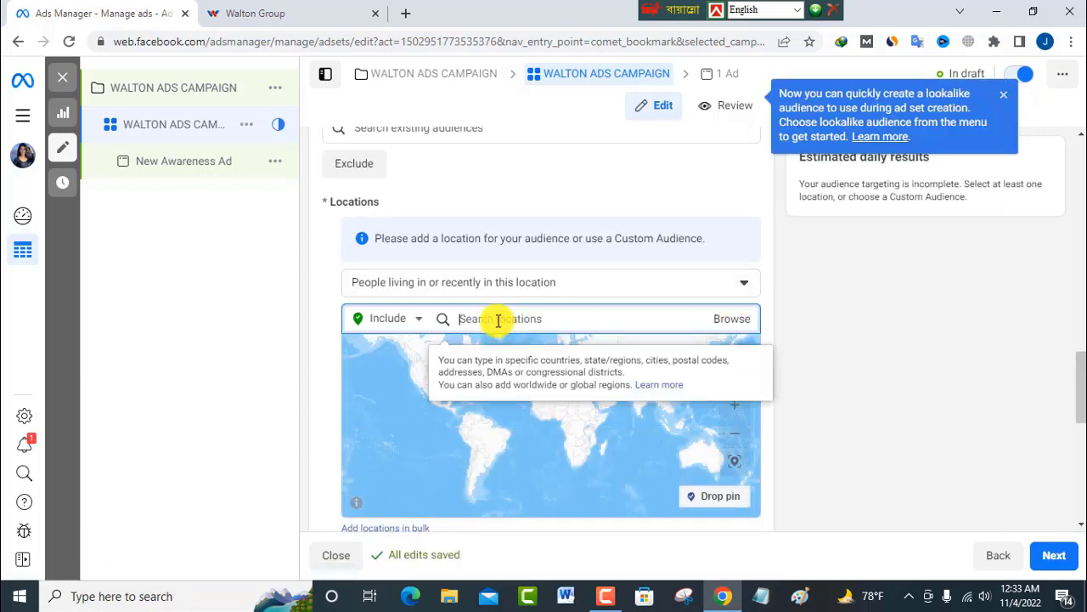
text(USA)
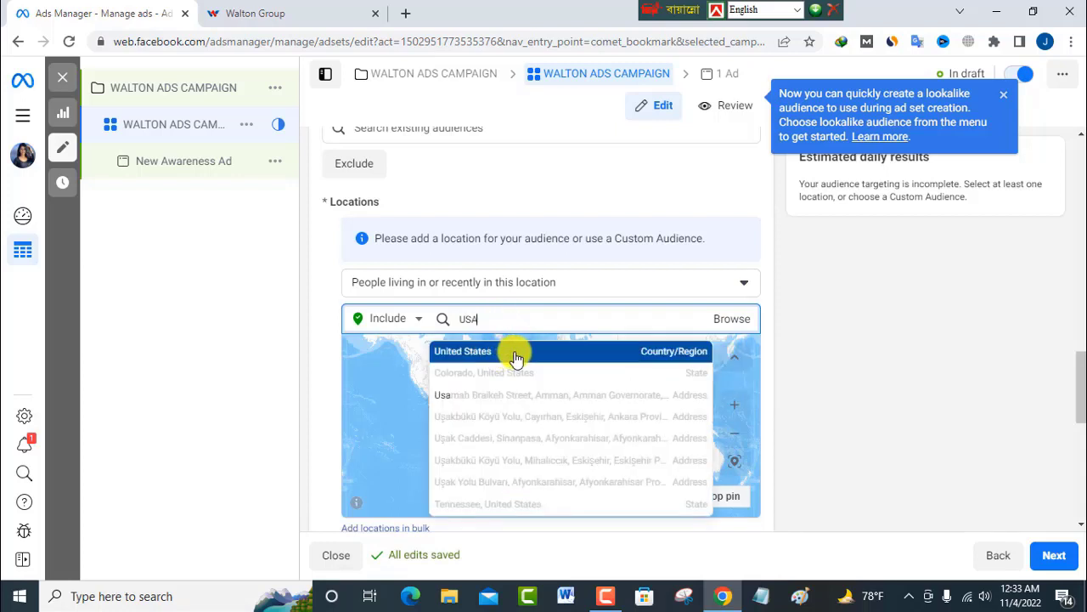
click(516, 355)
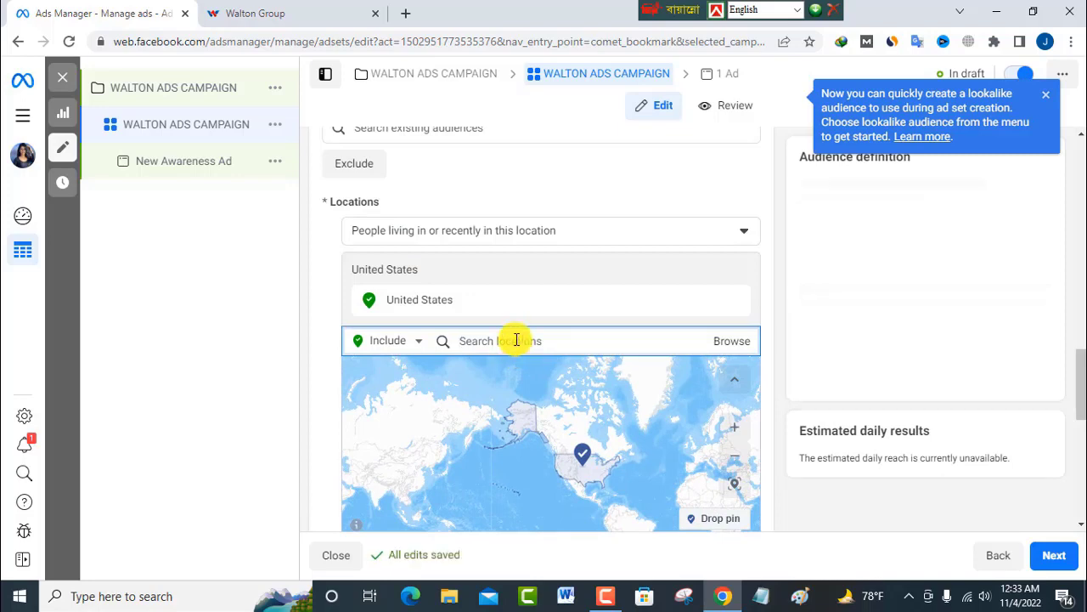
text(u)
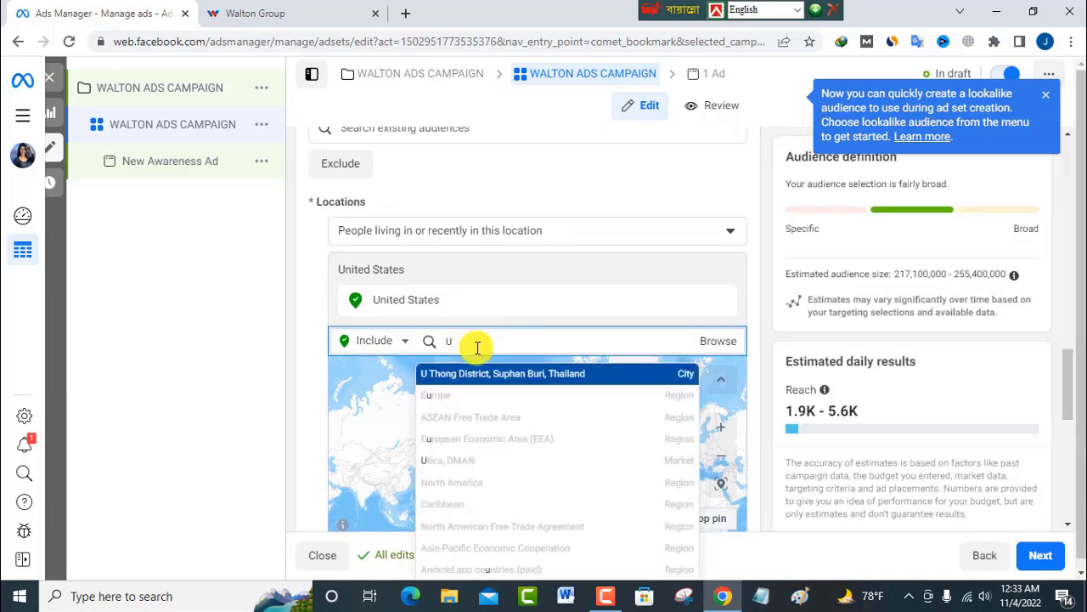
text(NITED)
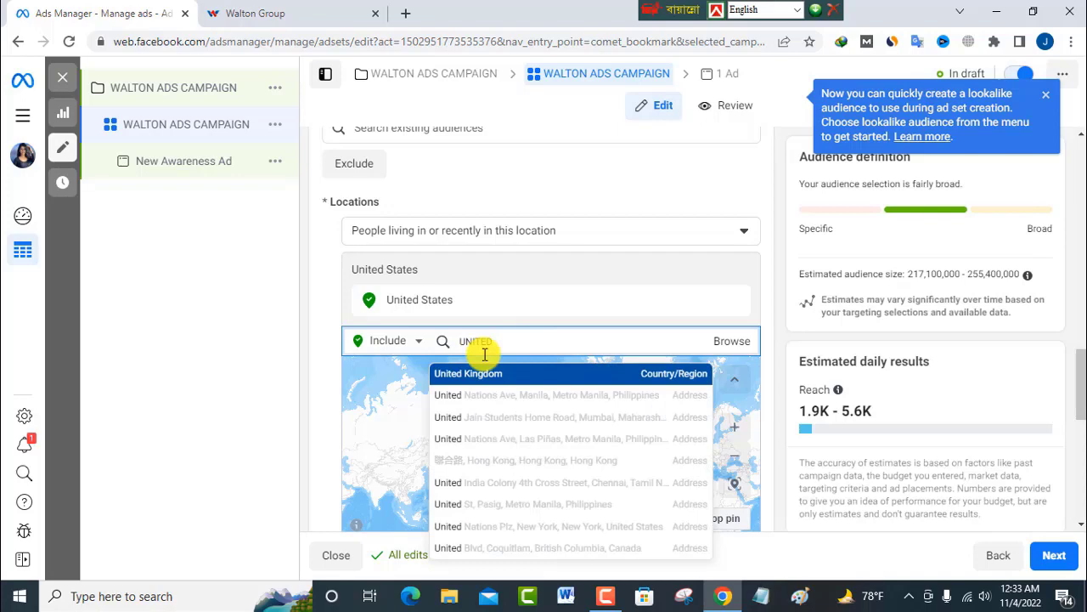
click(528, 376)
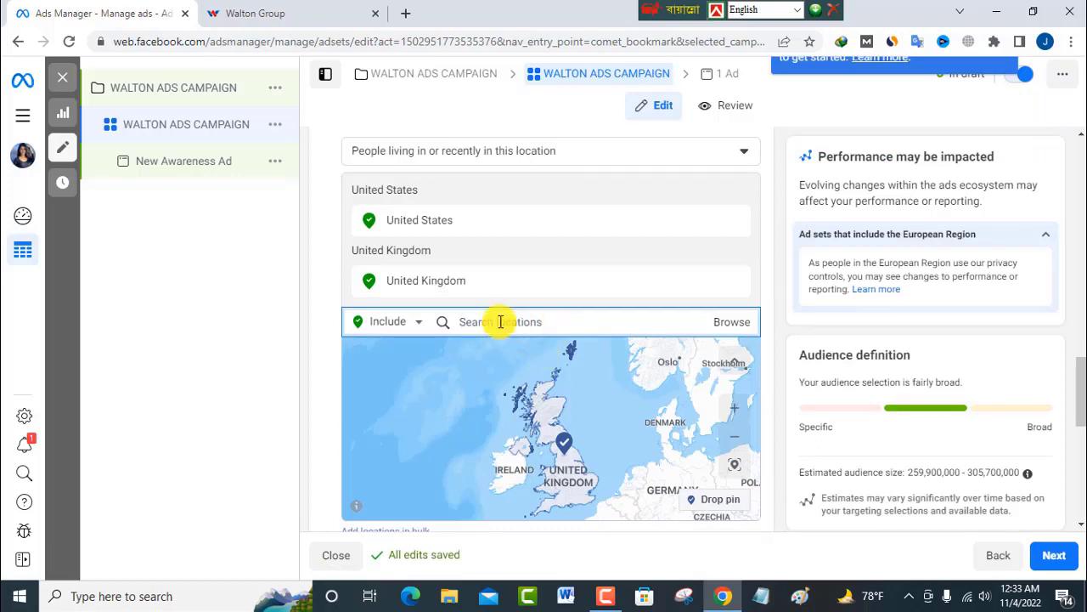
scroll(512, 403, up, 1)
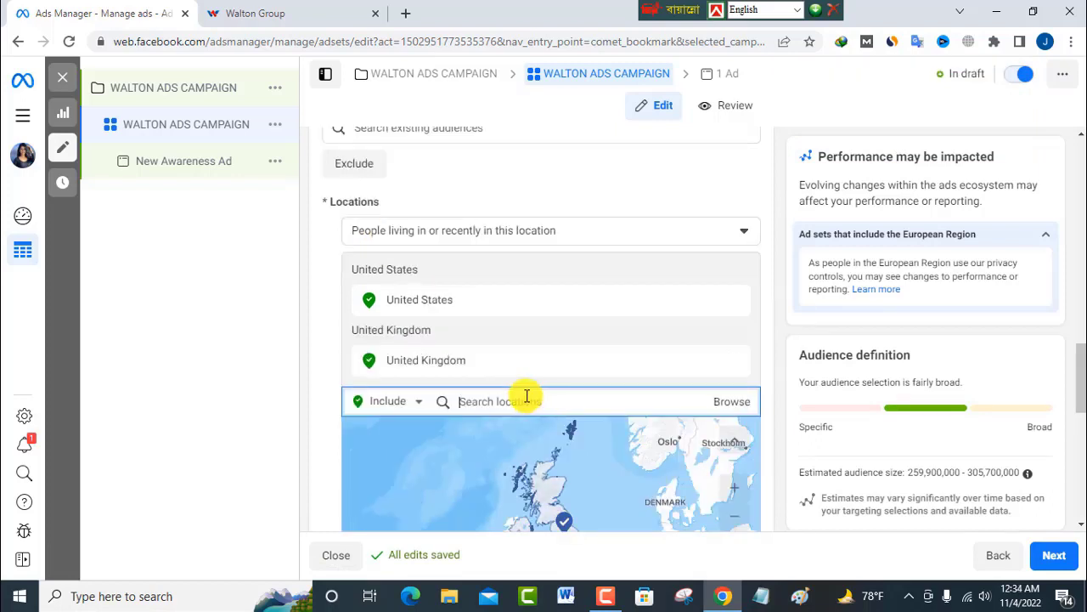
text(BANGLADESH)
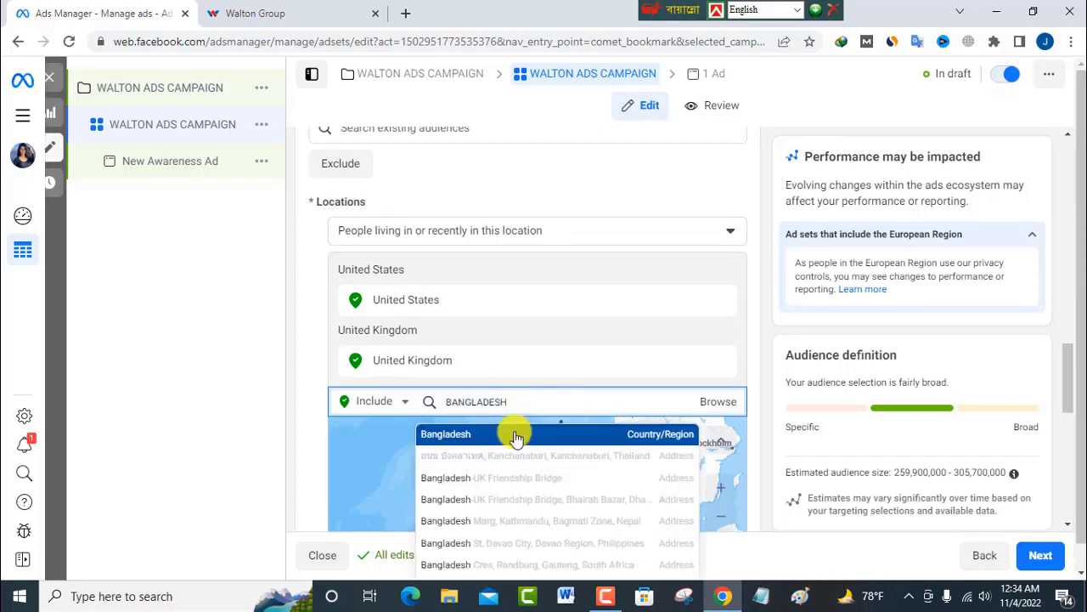
click(514, 431)
Step: Switch the audience location search from Include to Exclude
scroll(421, 310, down, 2)
click(419, 308)
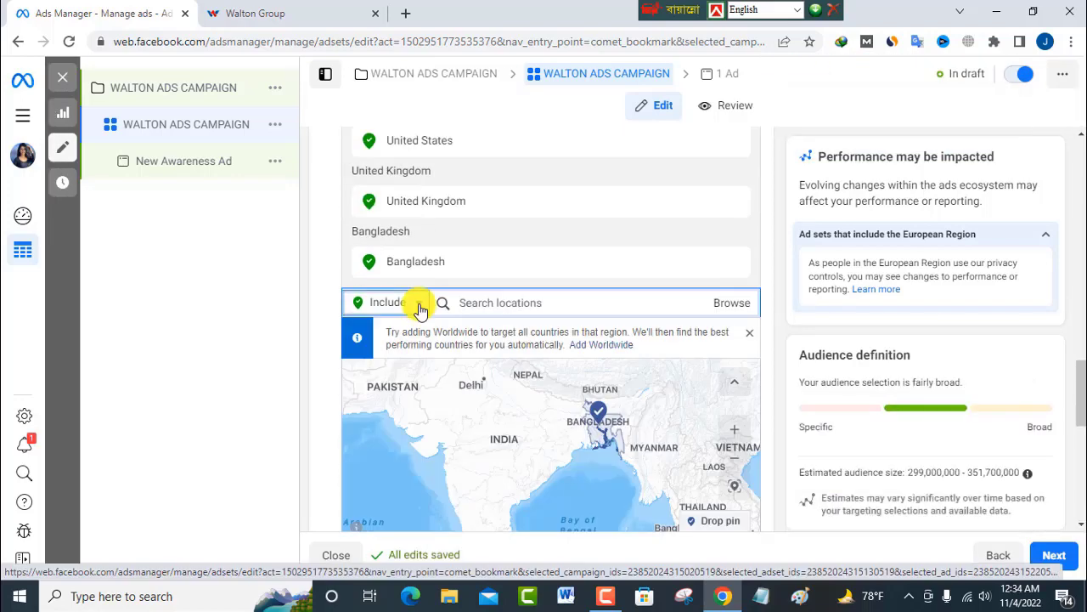
click(408, 309)
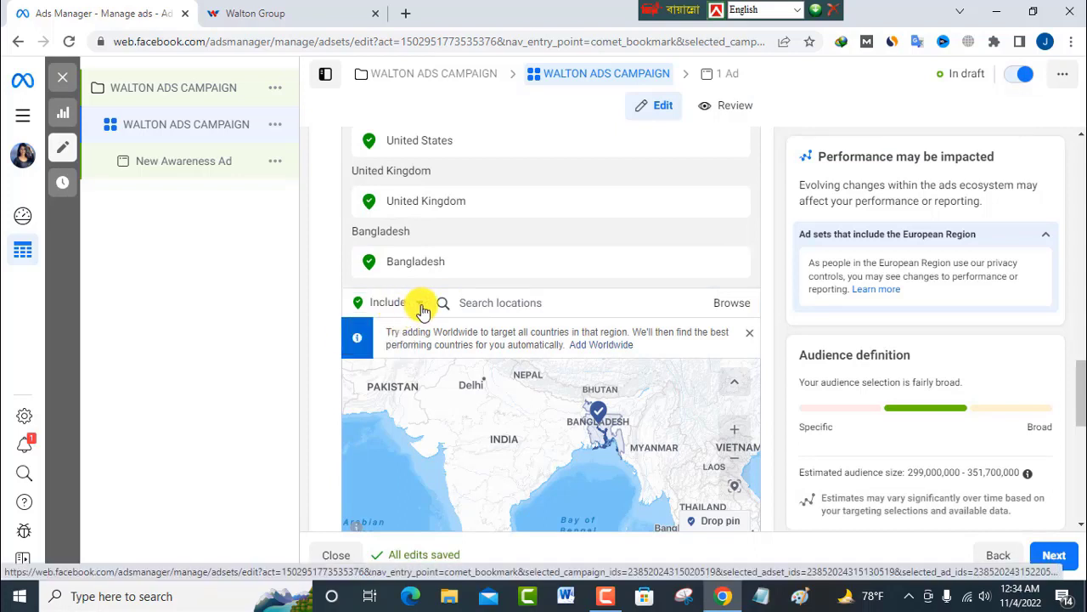
click(416, 306)
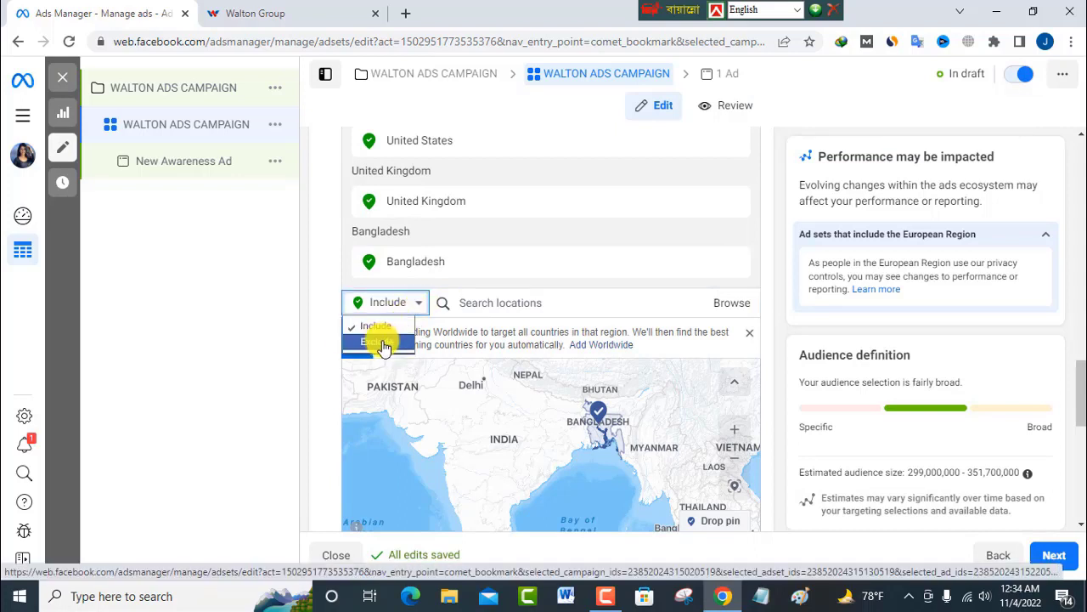
click(382, 344)
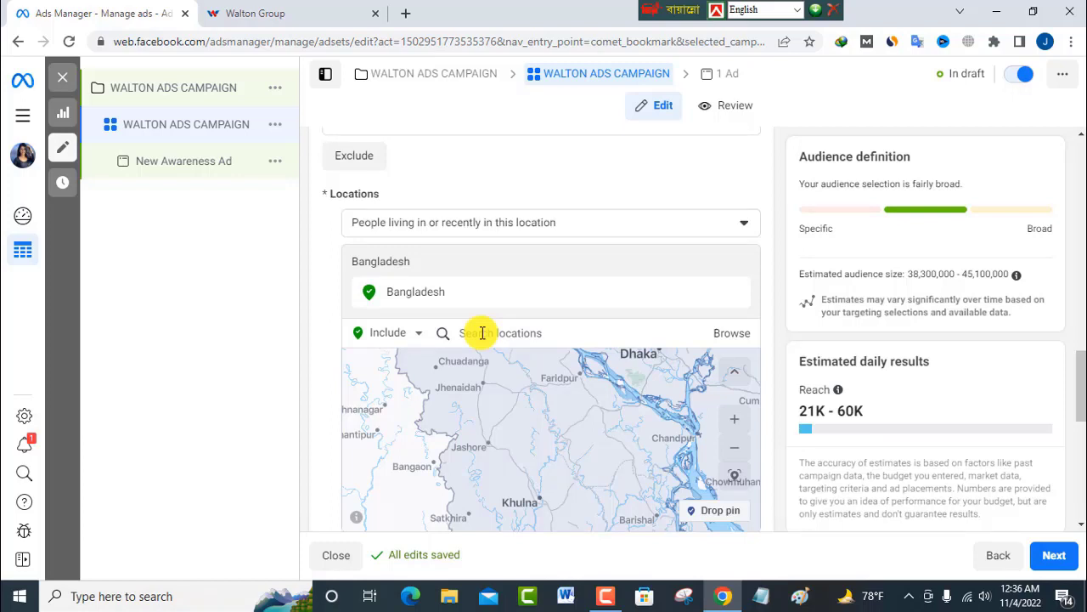
Step: Search the locations for faridpur and include the city Faridpur, Dhaka, Dhaka Division, Bangladesh in the audience
click(482, 333)
text(faridpur)
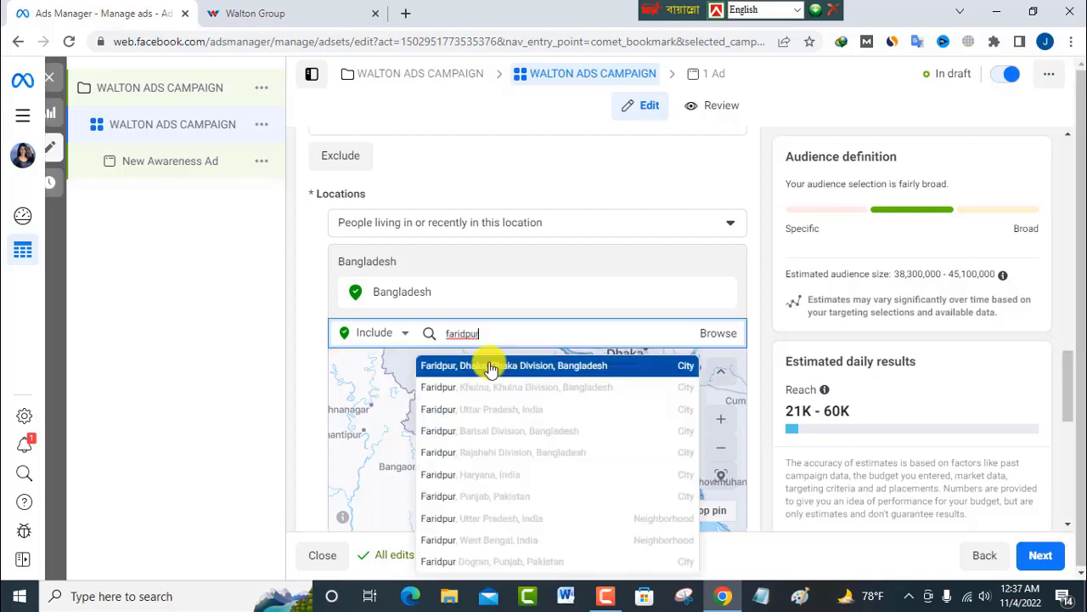
click(490, 365)
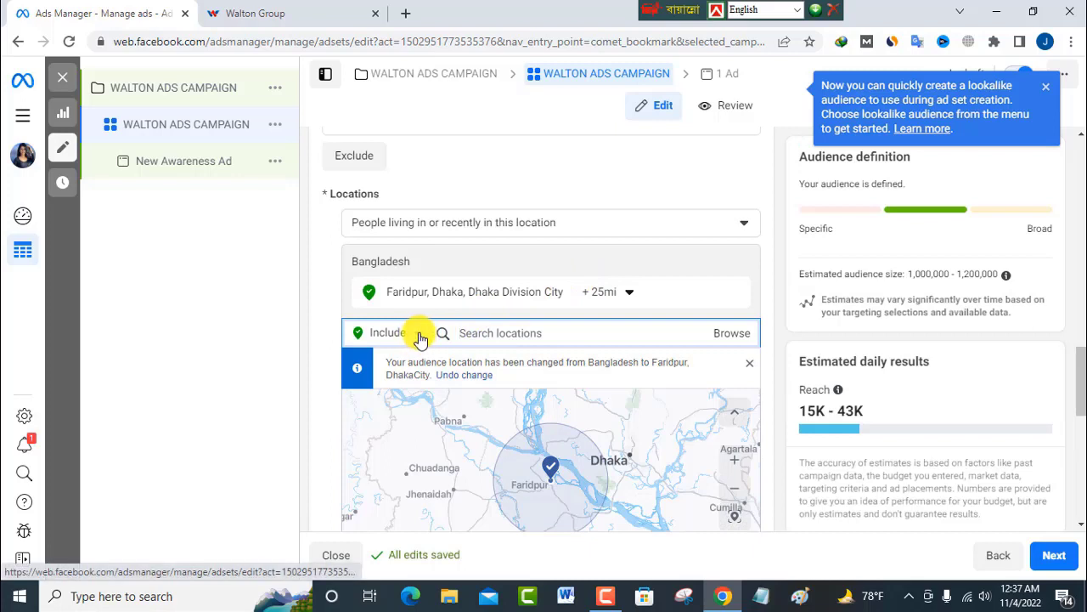
Step: Try the Exclude option for the audience locations and set it back to Include
click(419, 339)
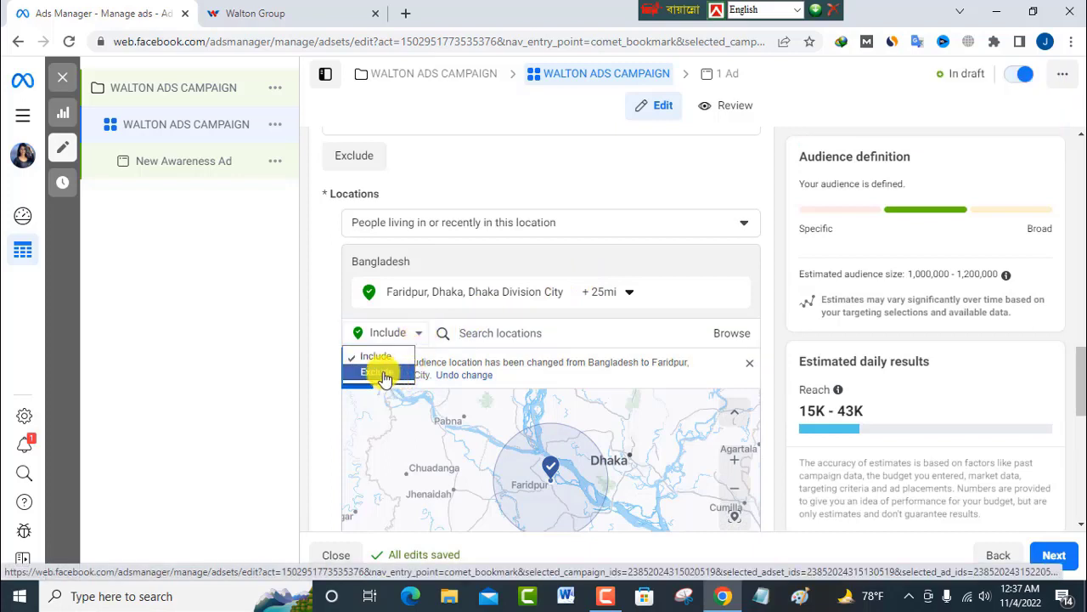
click(388, 374)
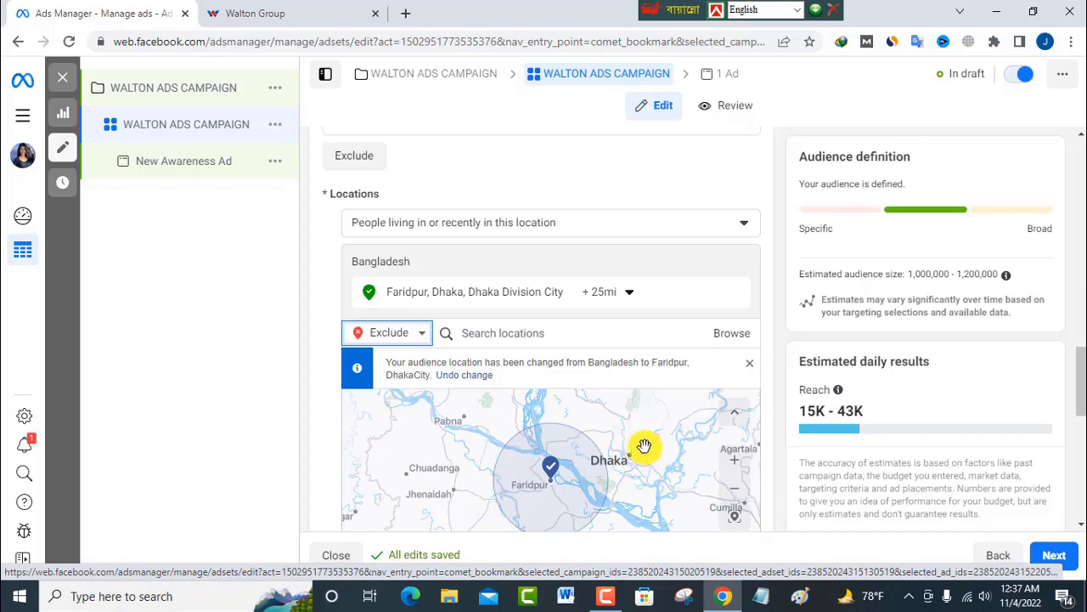
click(423, 340)
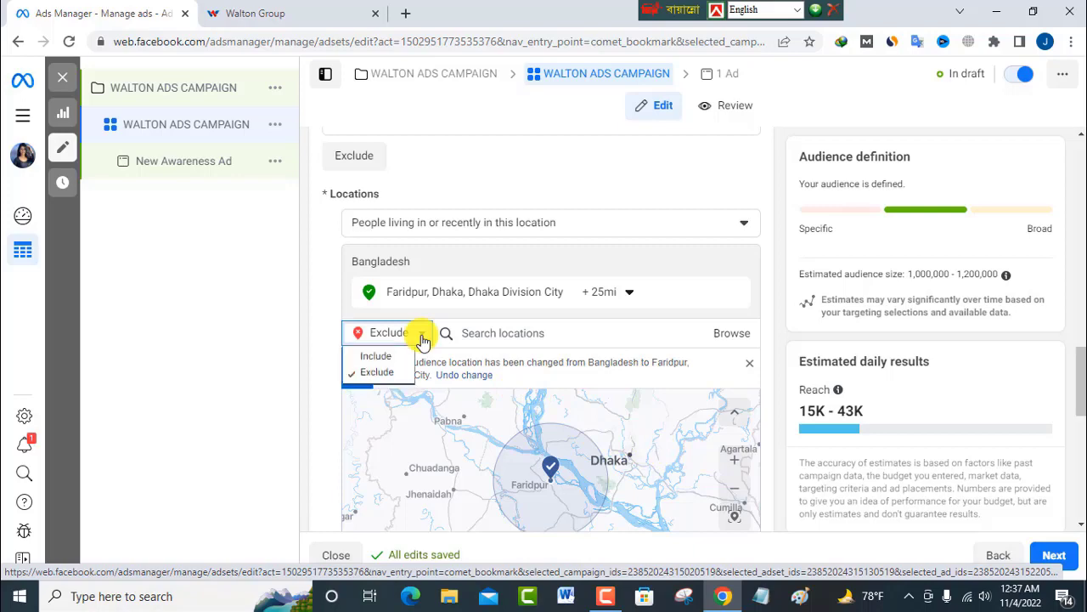
click(371, 356)
Step: Set the audience's age range to a minimum of 20 and a maximum of 50
scroll(643, 378, down, 3)
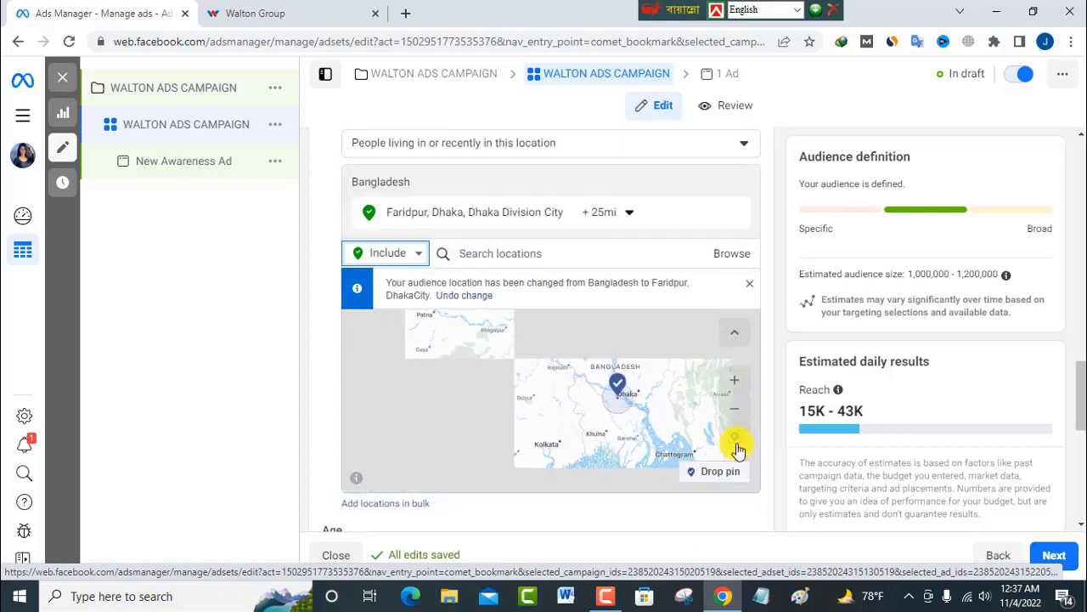
scroll(736, 444, down, 3)
scroll(751, 478, down, 1)
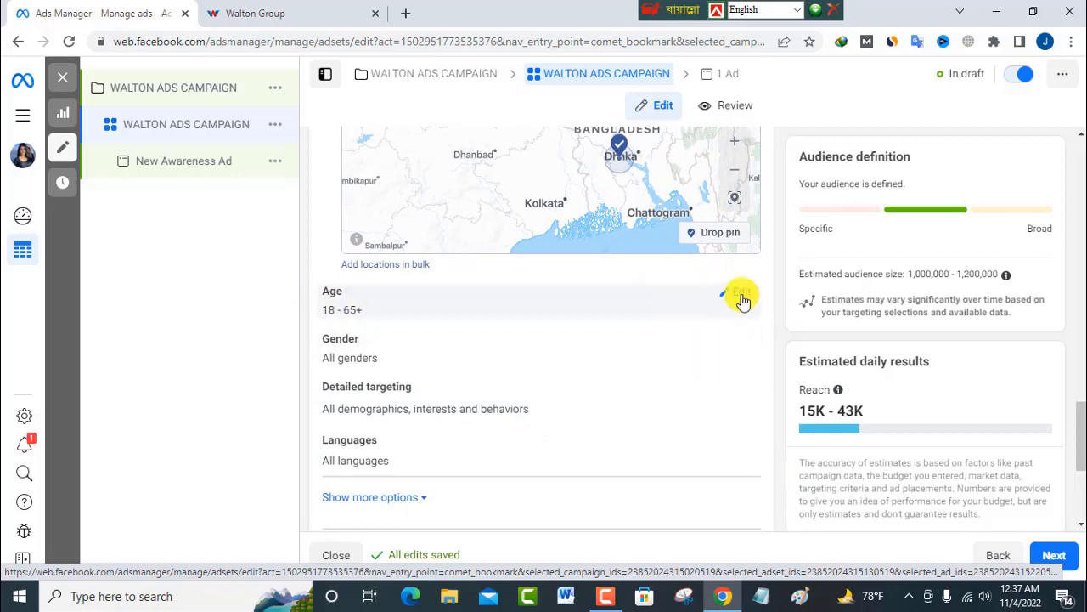
click(741, 295)
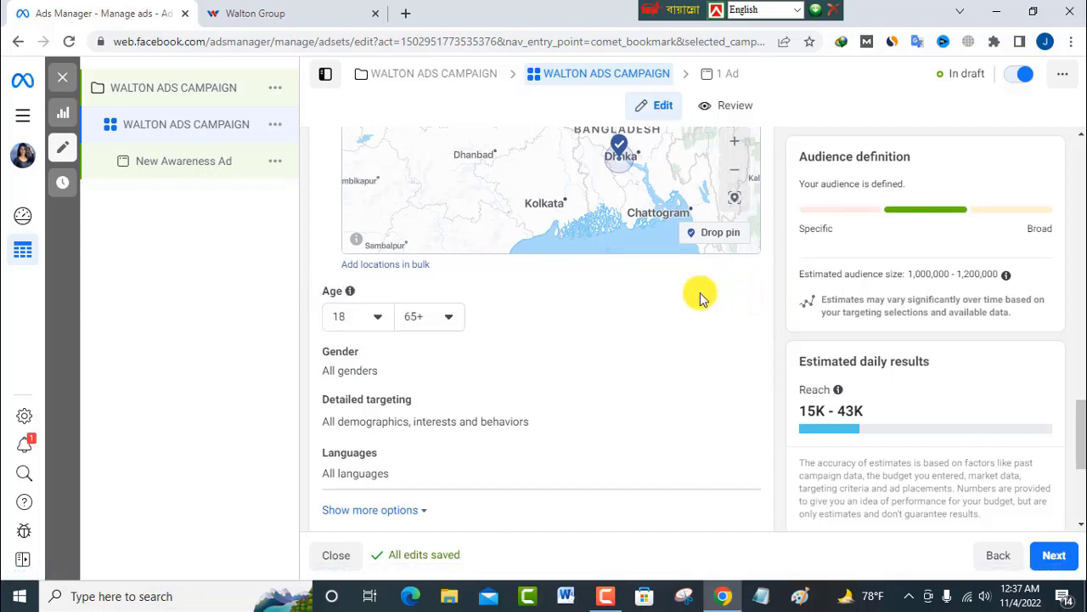
click(378, 318)
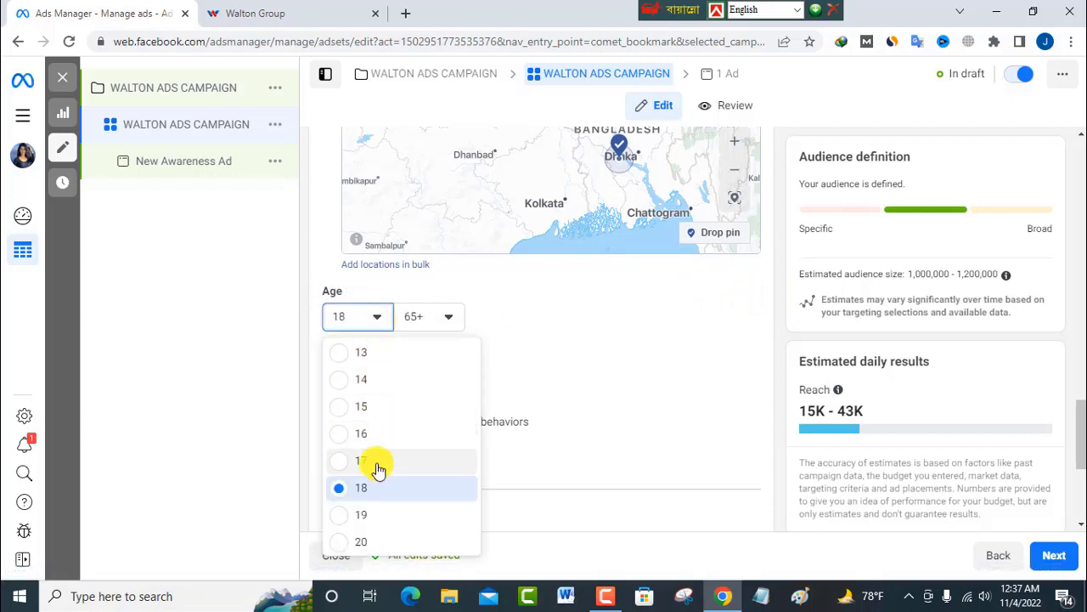
click(367, 544)
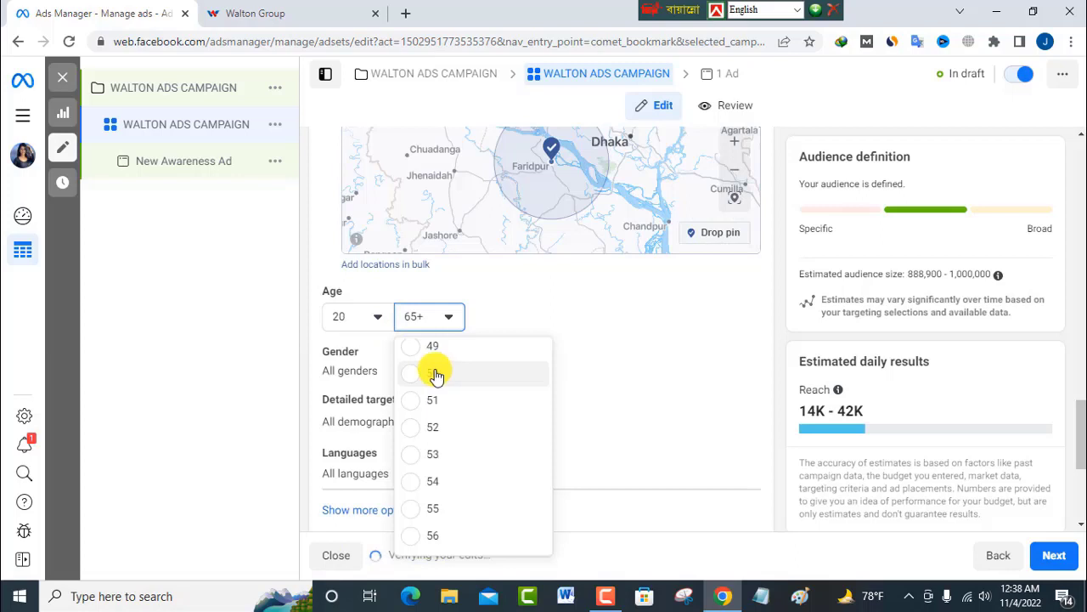
click(436, 377)
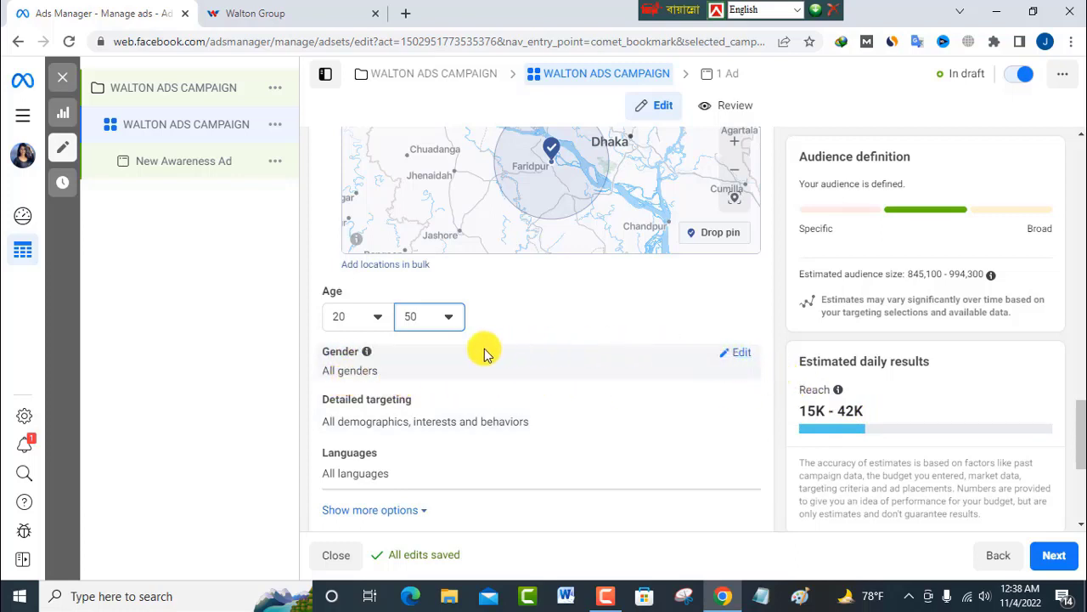
Step: Open the audience's gender for editing, try Men and Women, and set it back to All
click(734, 355)
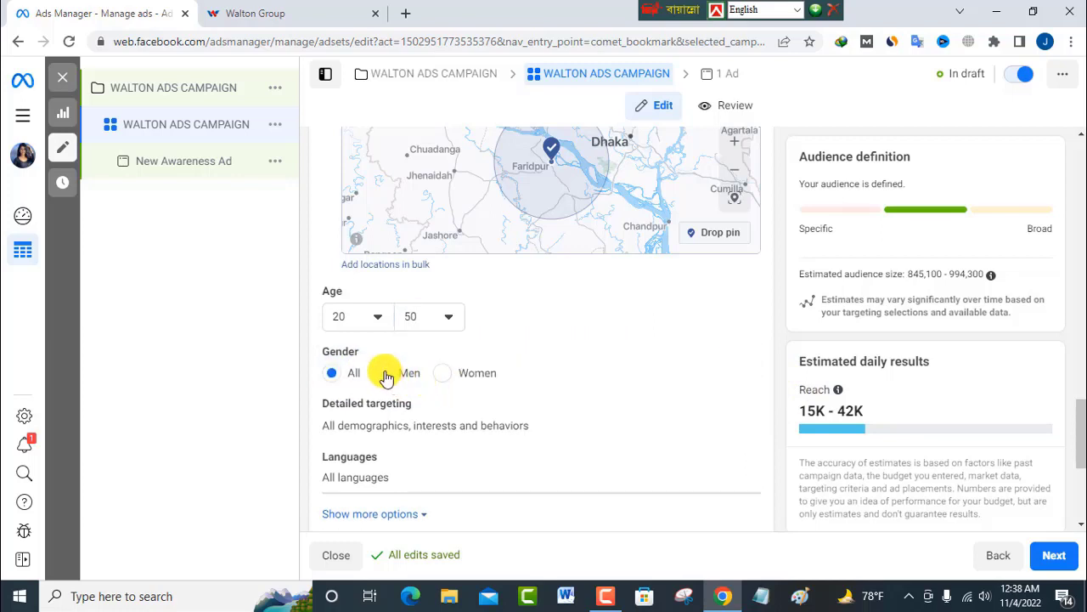
click(384, 375)
click(442, 376)
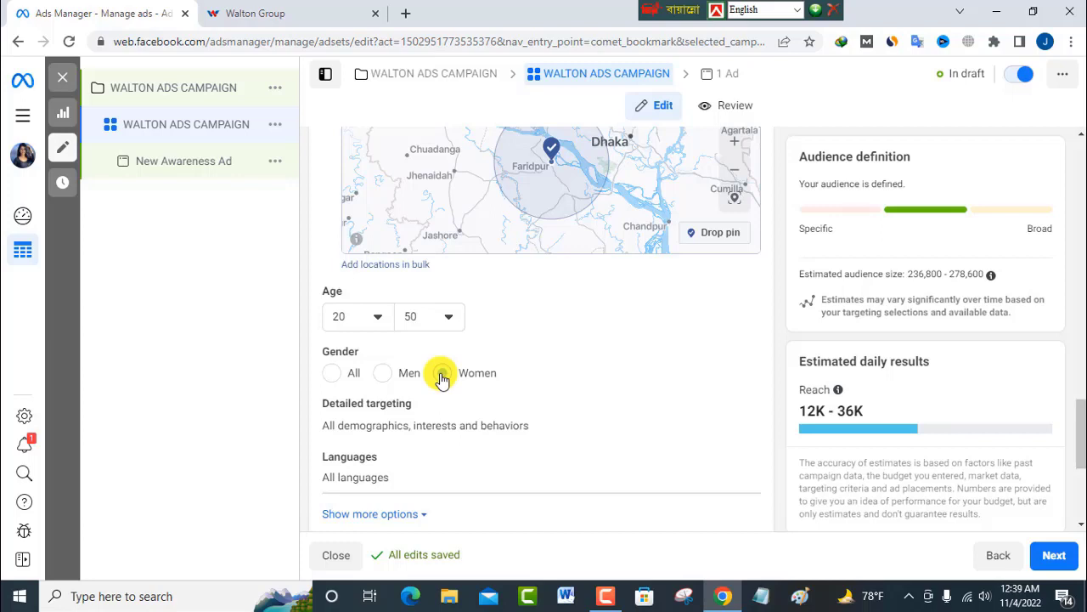
click(441, 375)
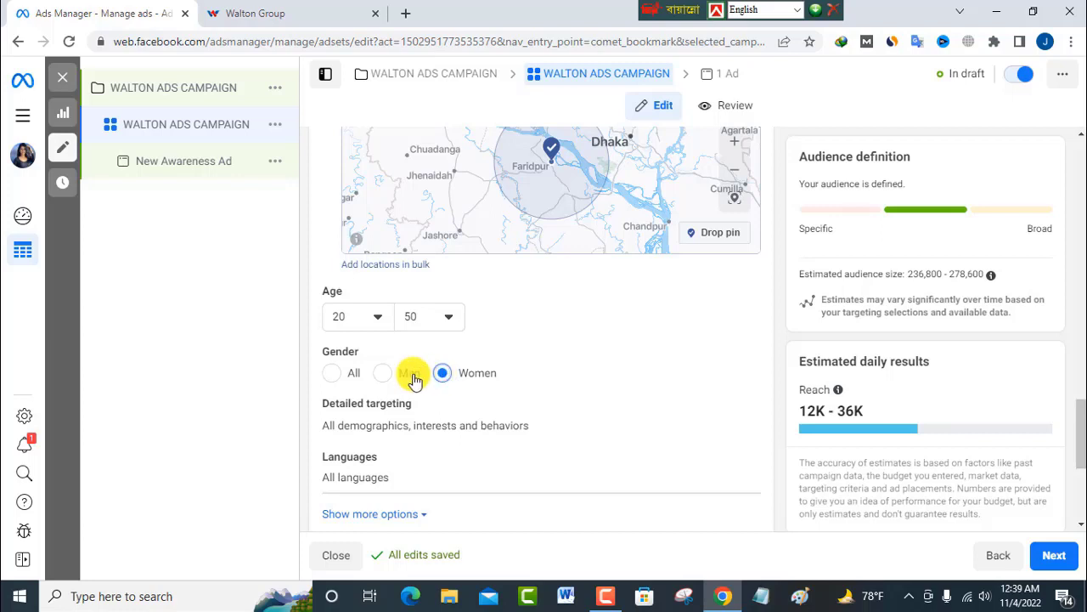
click(337, 378)
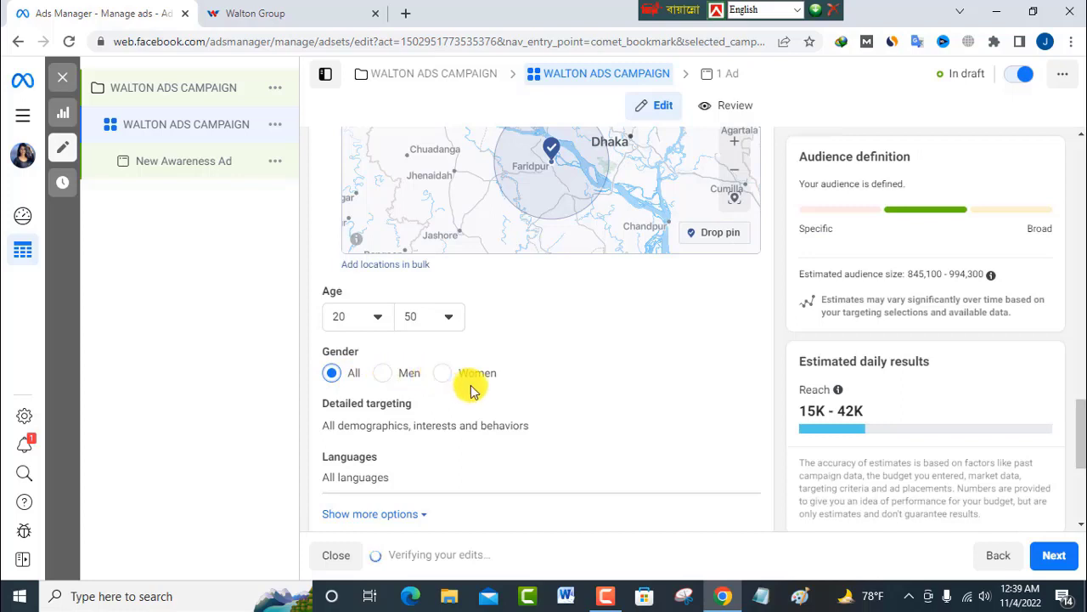
Step: Open the audience's detailed targeting and languages for editing
scroll(473, 383, down, 1)
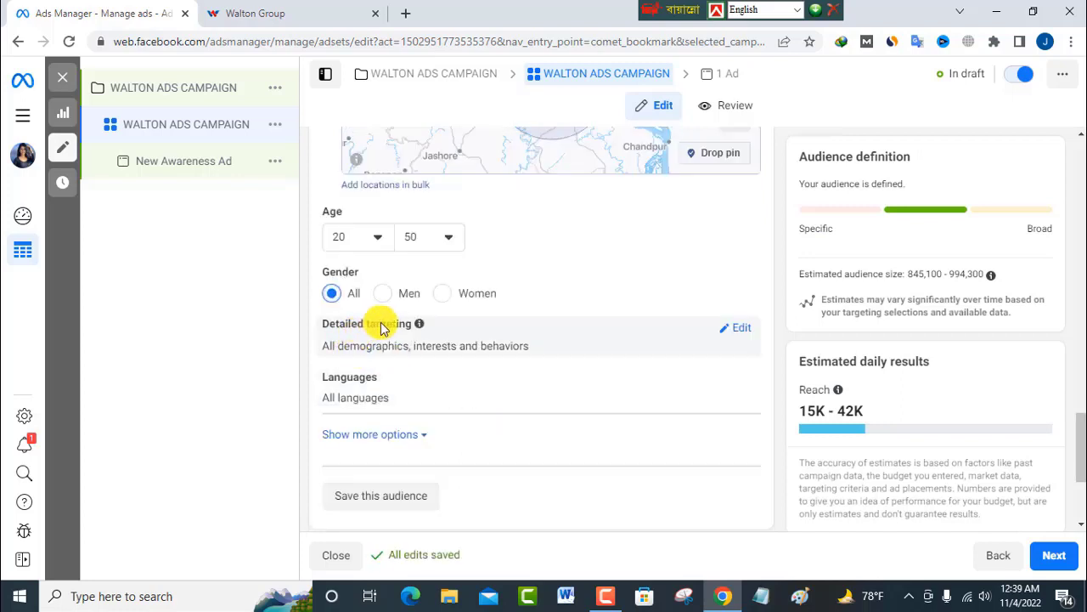
mouse_move(419, 331)
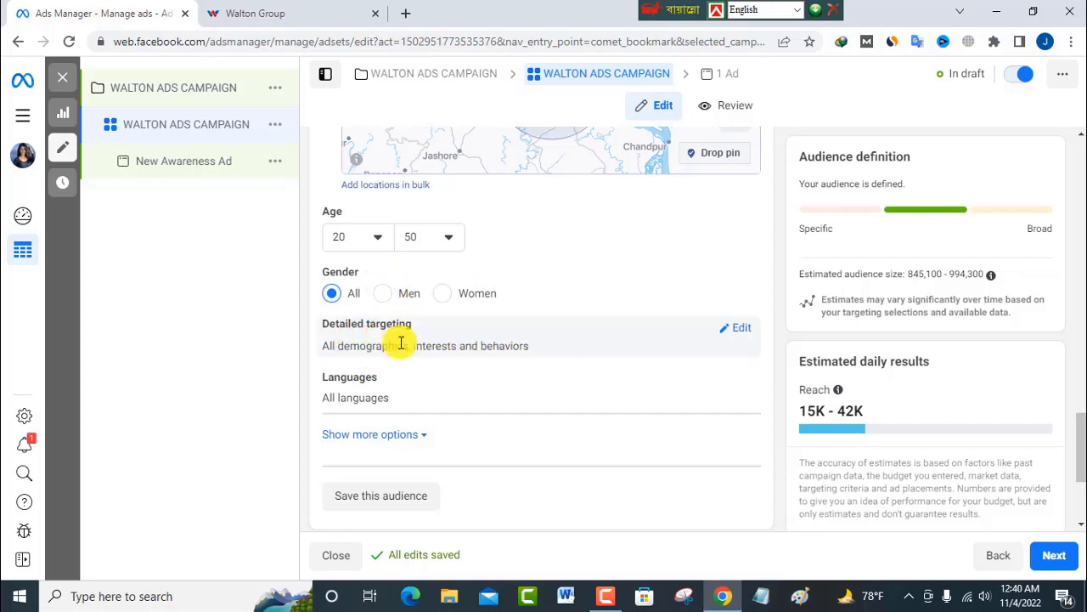
click(738, 334)
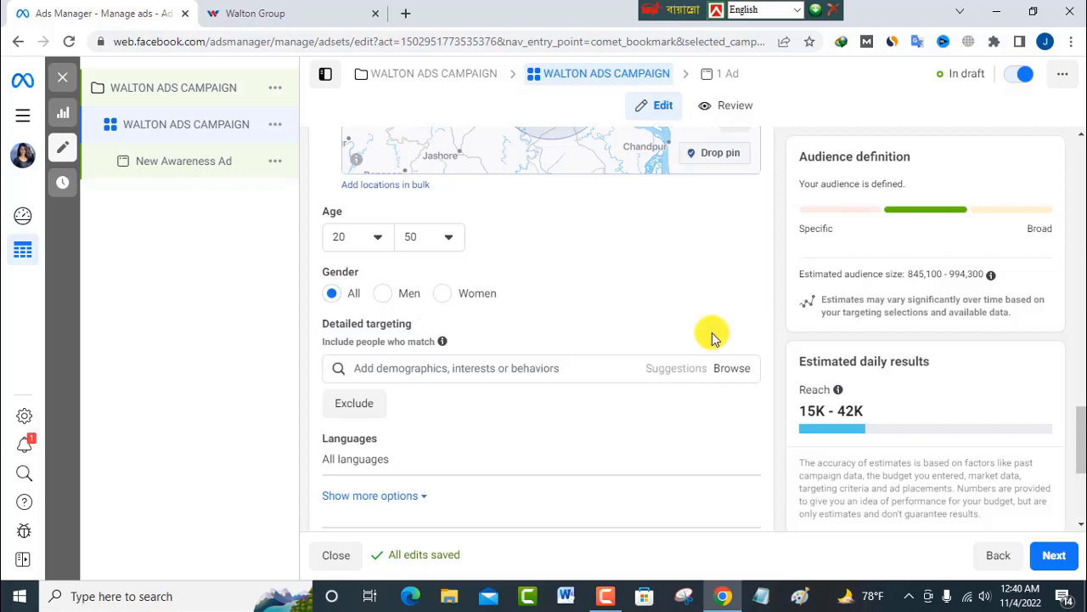
click(733, 449)
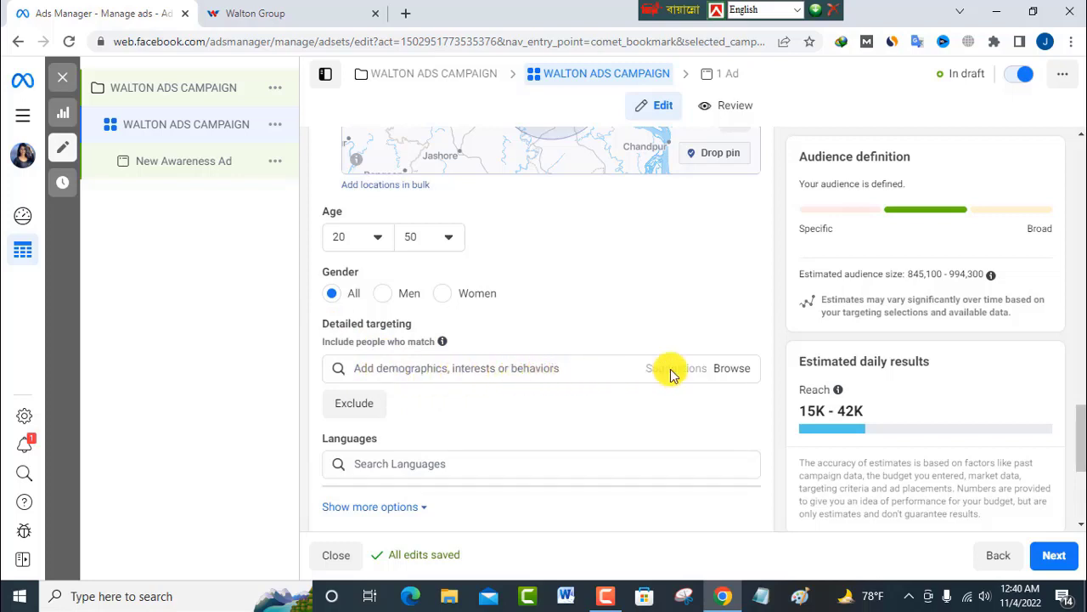
Step: Check the Walton website's home page and add the interest Technology (computers & electronics) to the ad set's detailed targeting
click(311, 10)
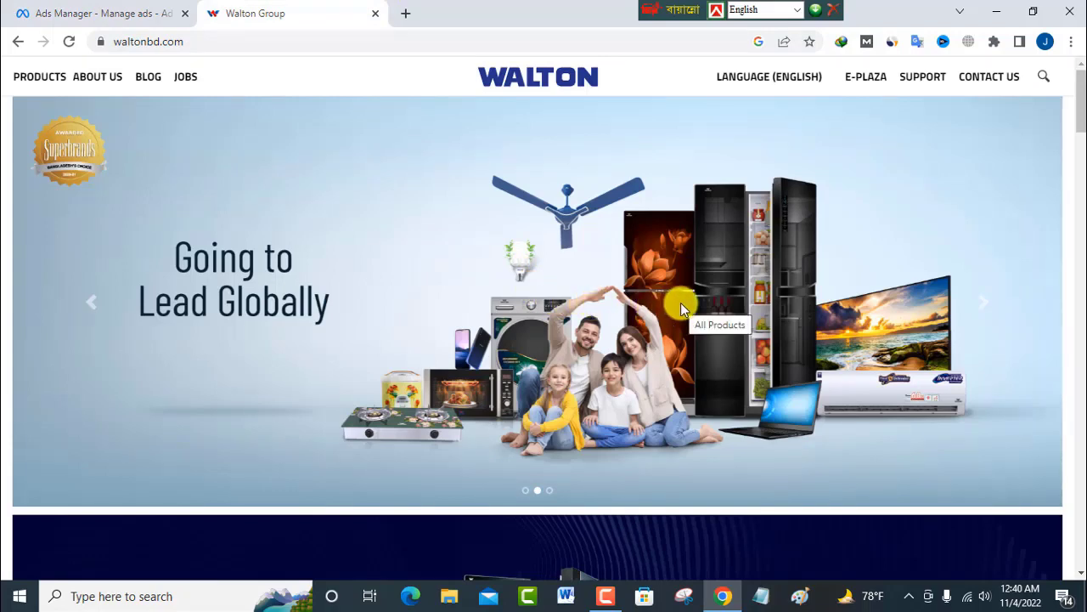
key(ctrl+shift+Tab)
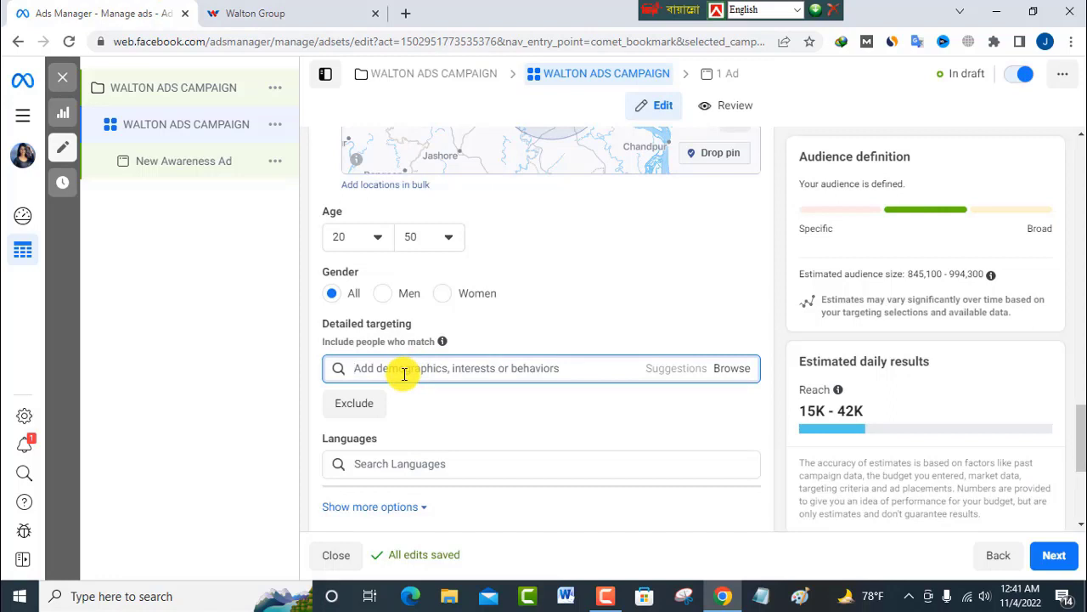
text(technology)
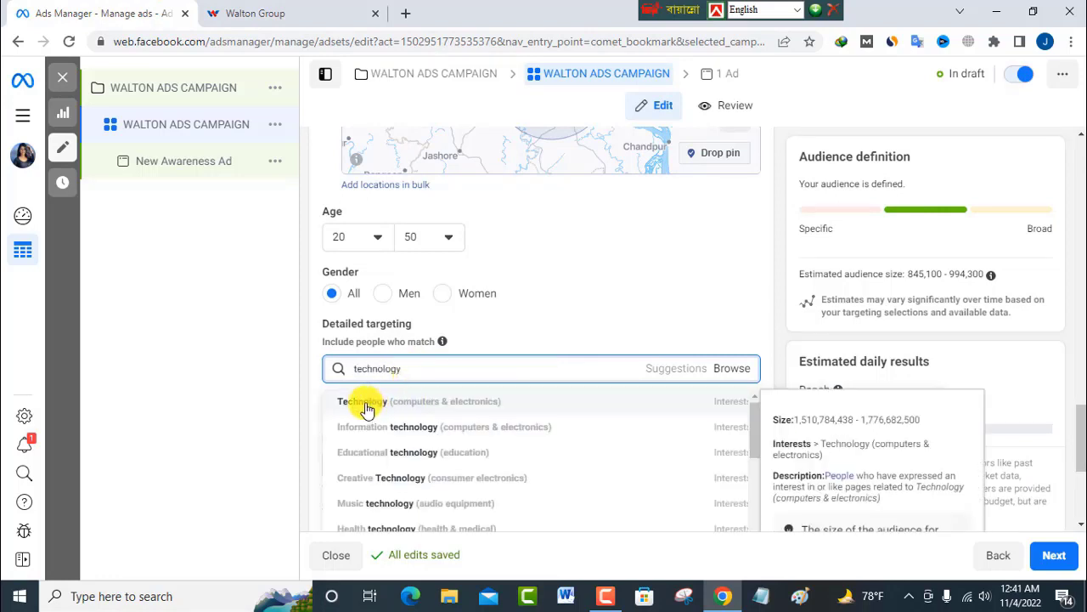
click(424, 407)
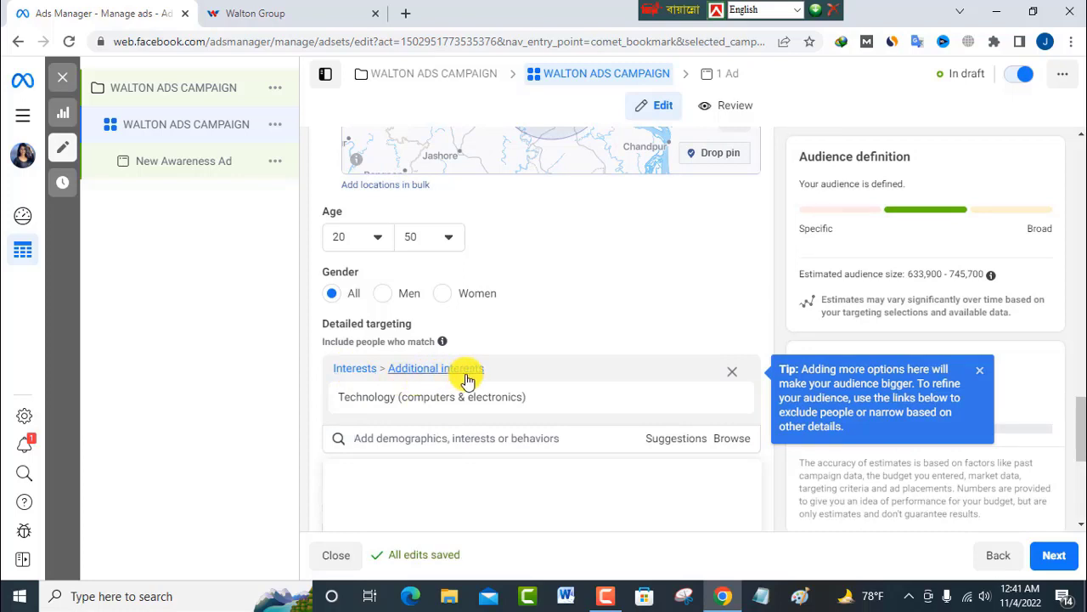
Step: Add the interests Fashion accessories (accessories) and Fashion design (design) to the ad set's detailed targeting
mouse_move(503, 408)
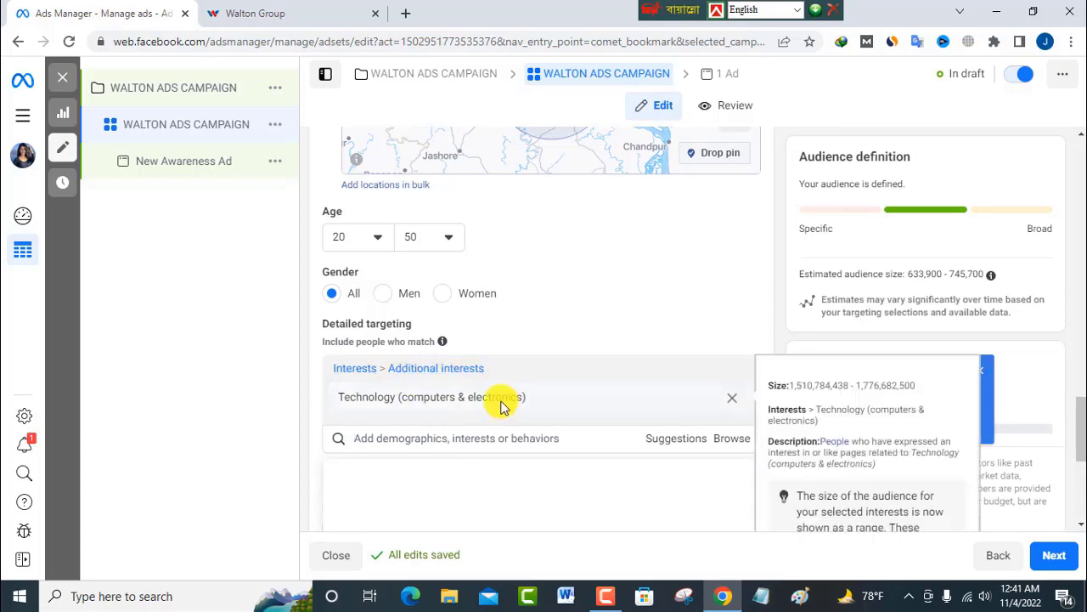
scroll(501, 406, down, 1)
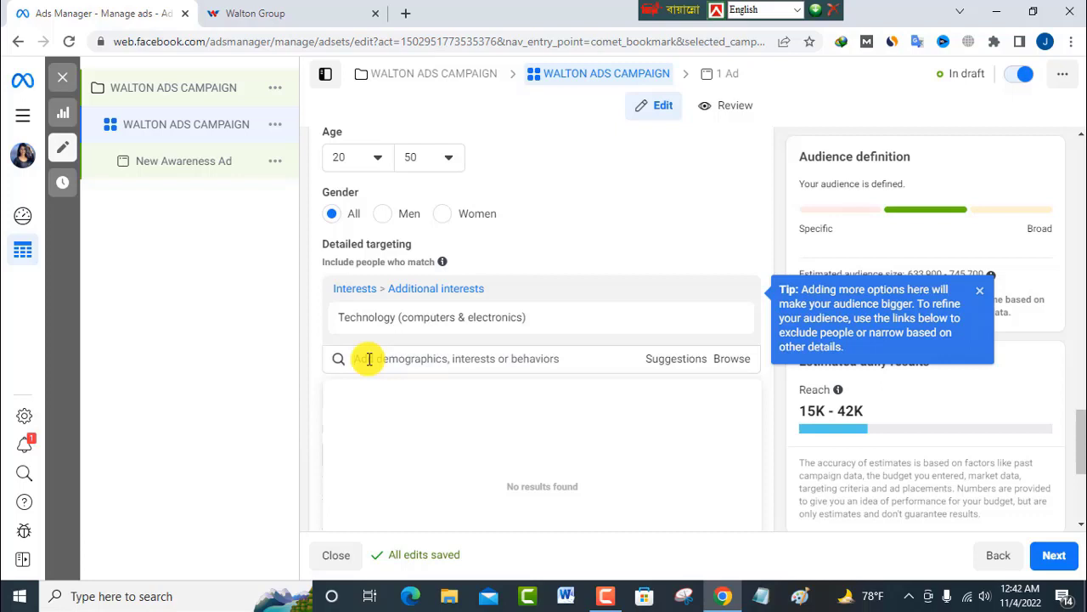
text(fashion)
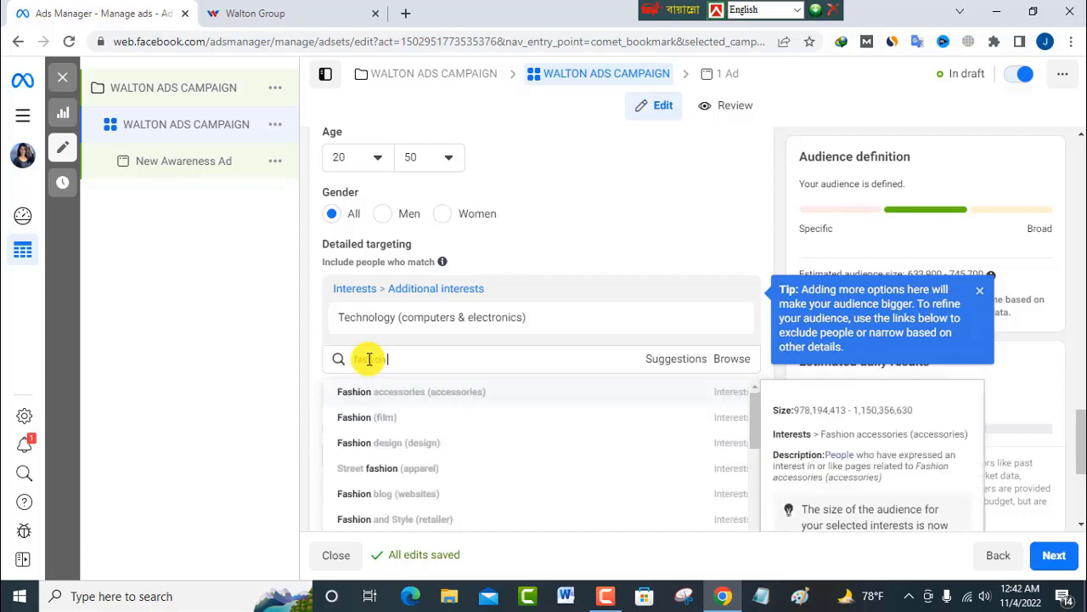
click(367, 450)
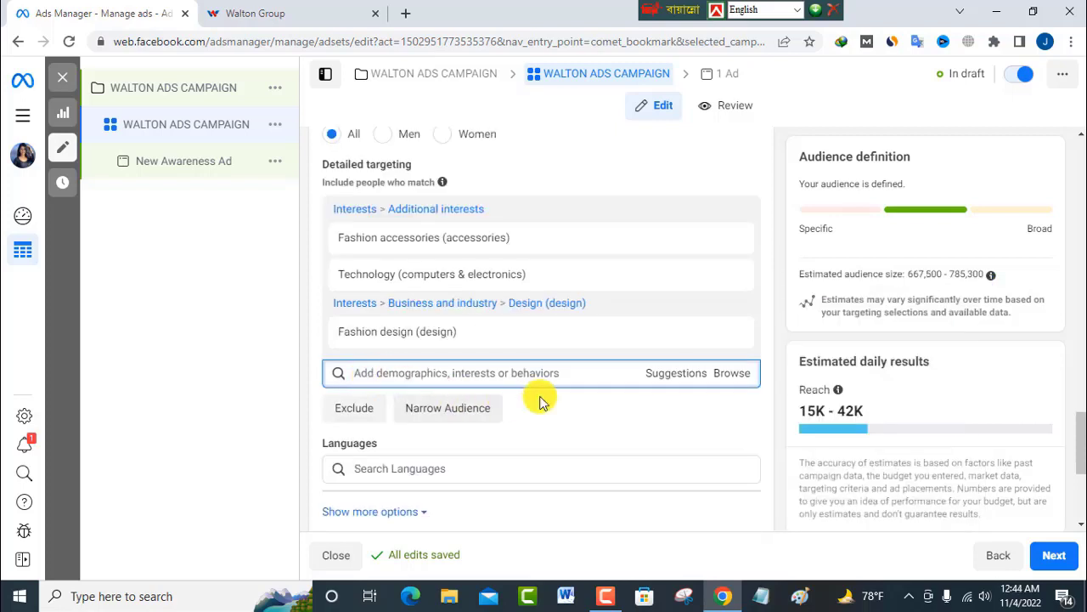
Step: Add the suggested interests Smart Technologies (consumer electronics), Designer clothing (apparel) and Jewelry (apparel) to the detailed targeting
click(679, 378)
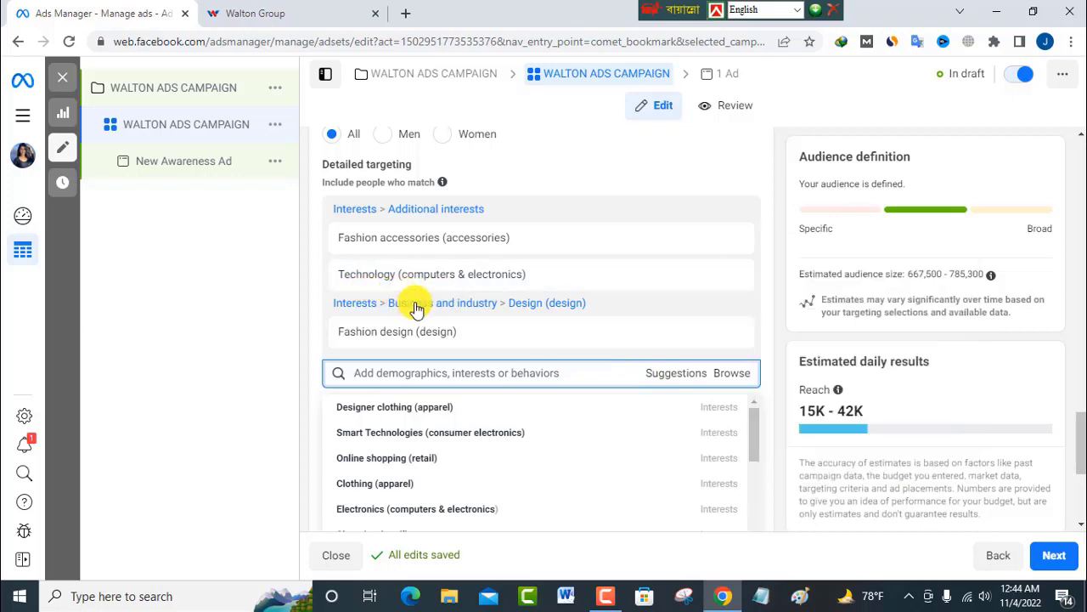
mouse_move(347, 416)
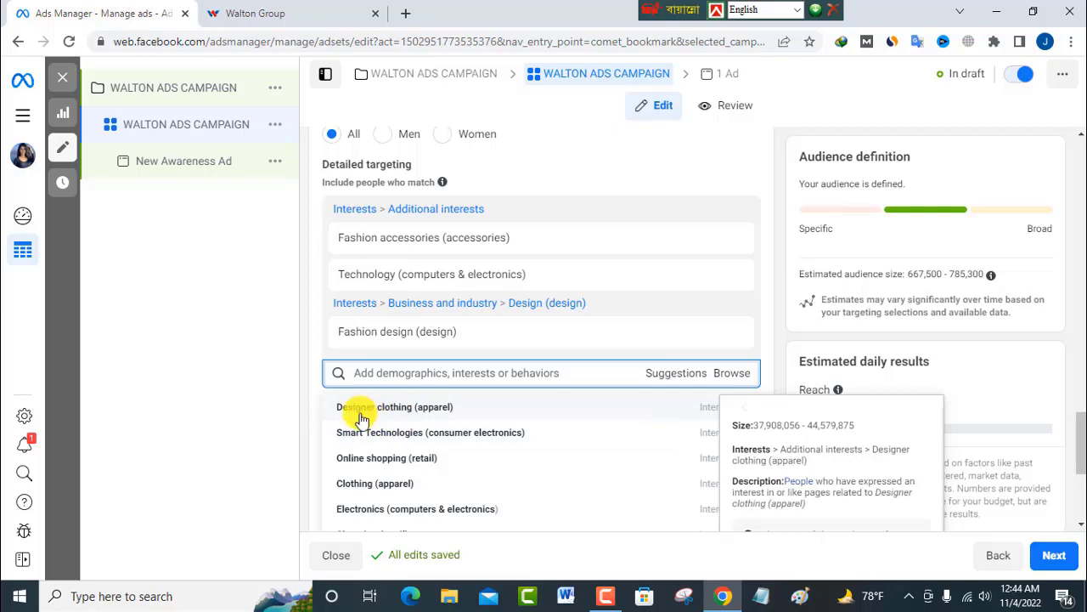
mouse_move(397, 330)
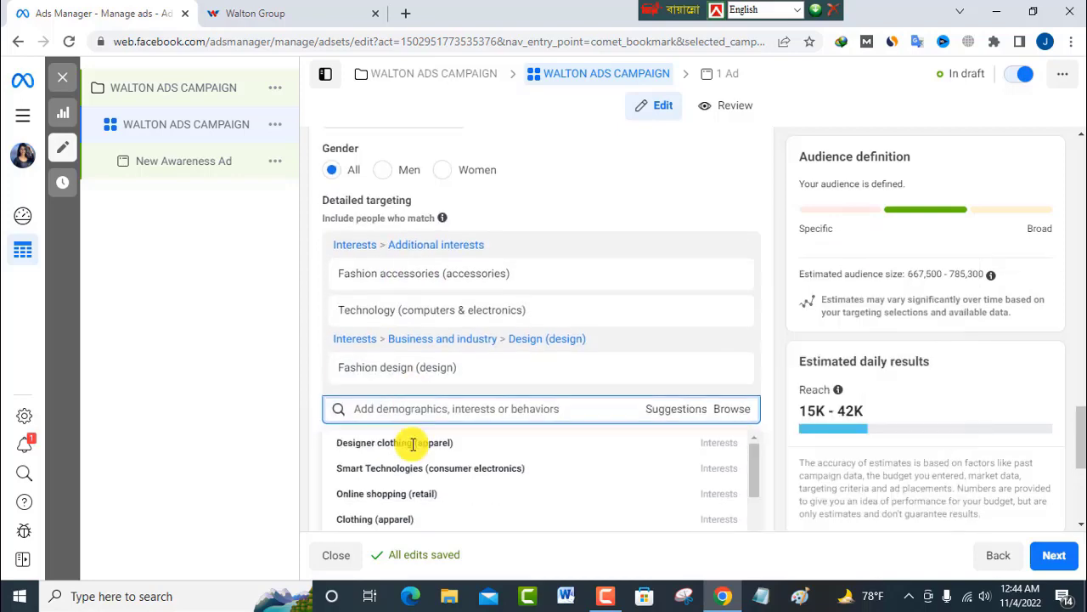
scroll(413, 447, down, 3)
scroll(413, 448, up, 1)
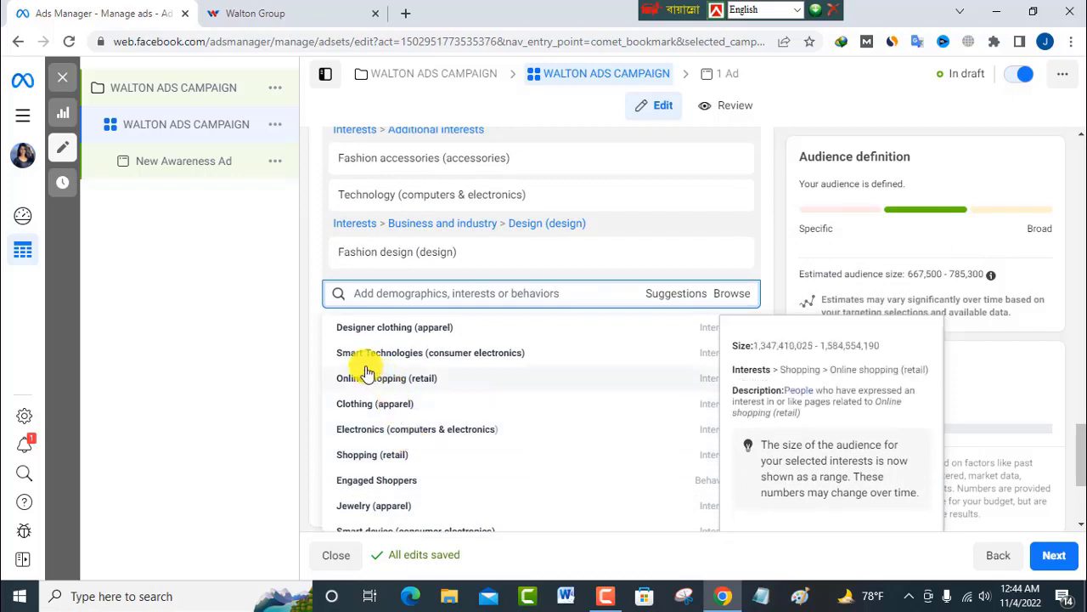
click(447, 355)
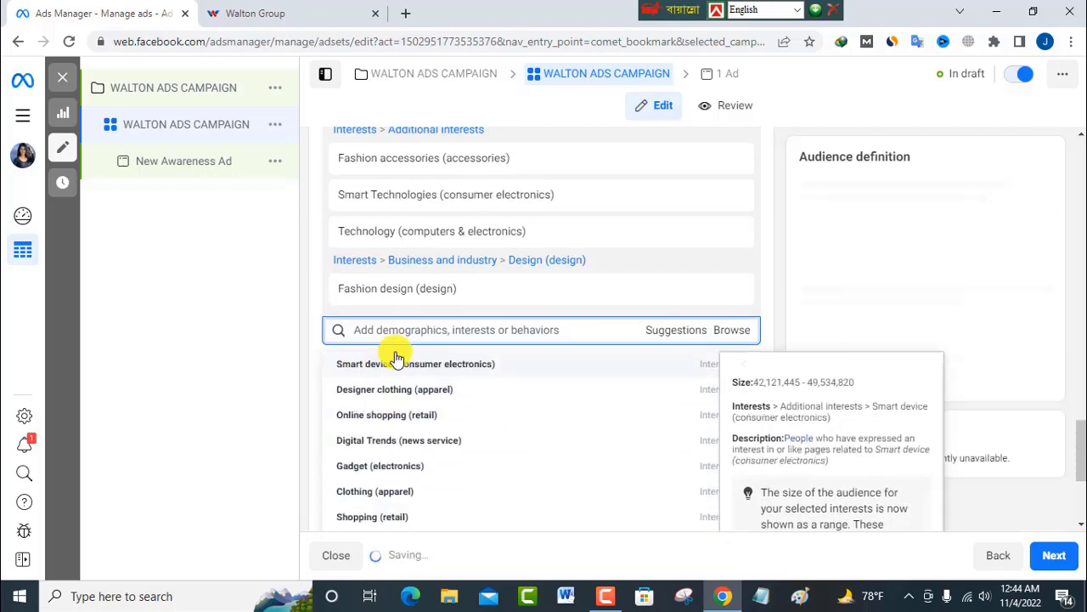
click(424, 389)
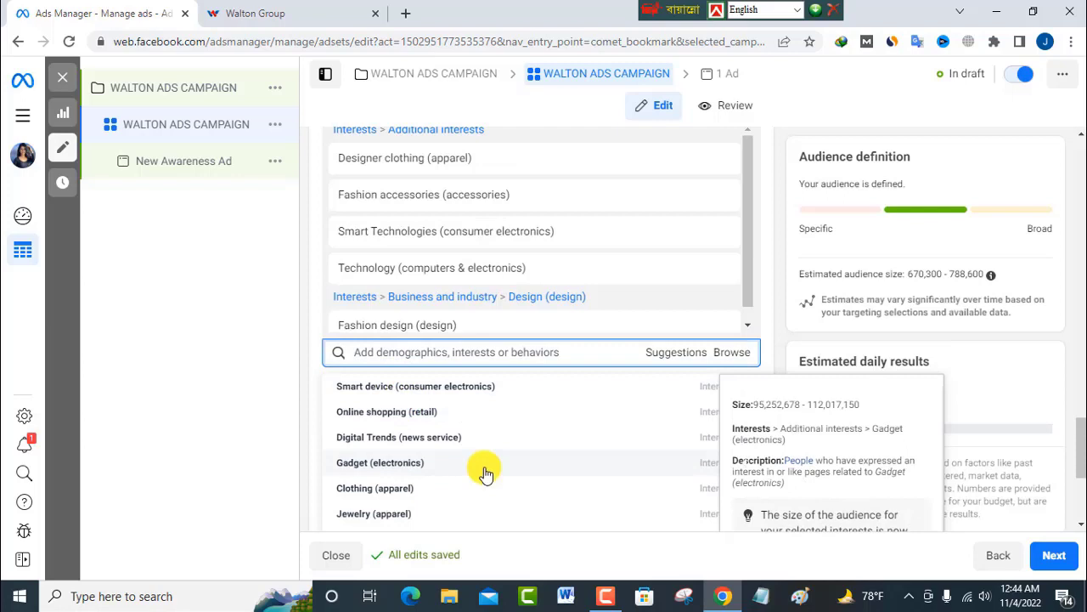
scroll(485, 469, down, 1)
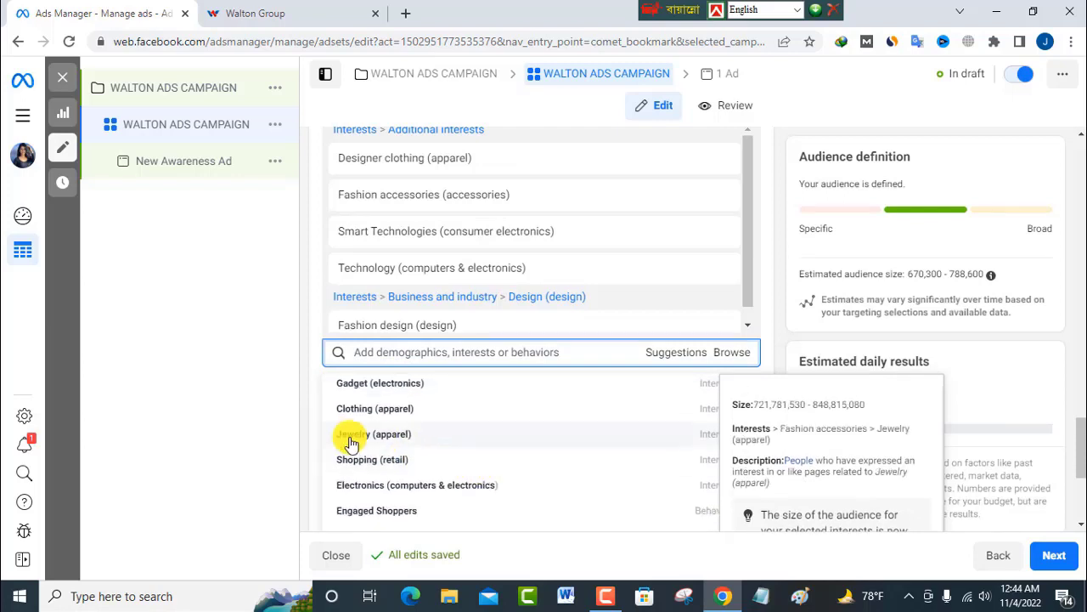
click(390, 353)
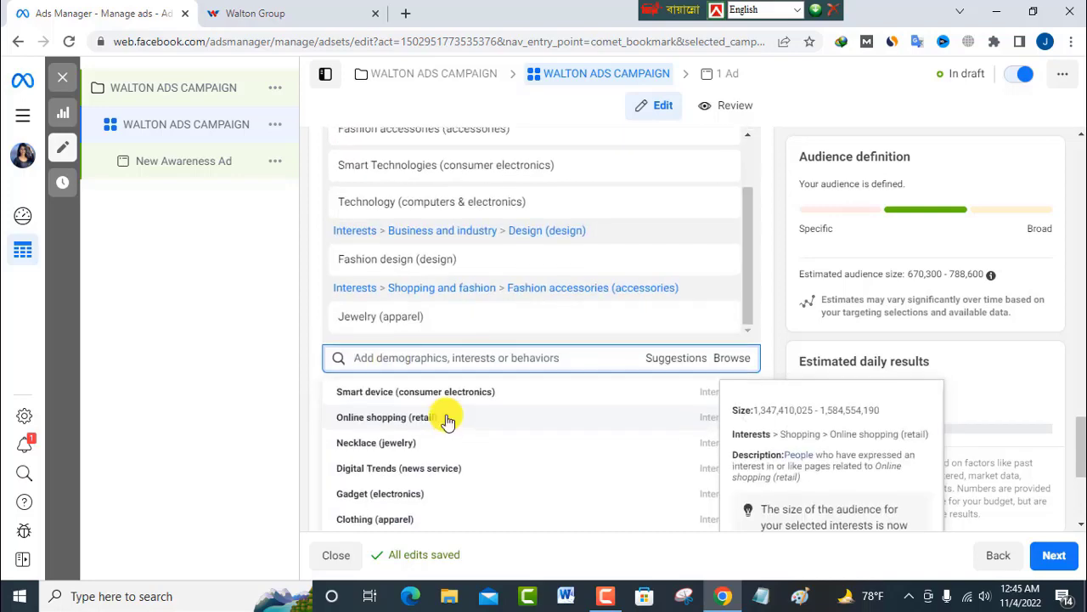
Step: Review the interests already added to the detailed targeting and look through the remaining suggestions
scroll(444, 417, up, 4)
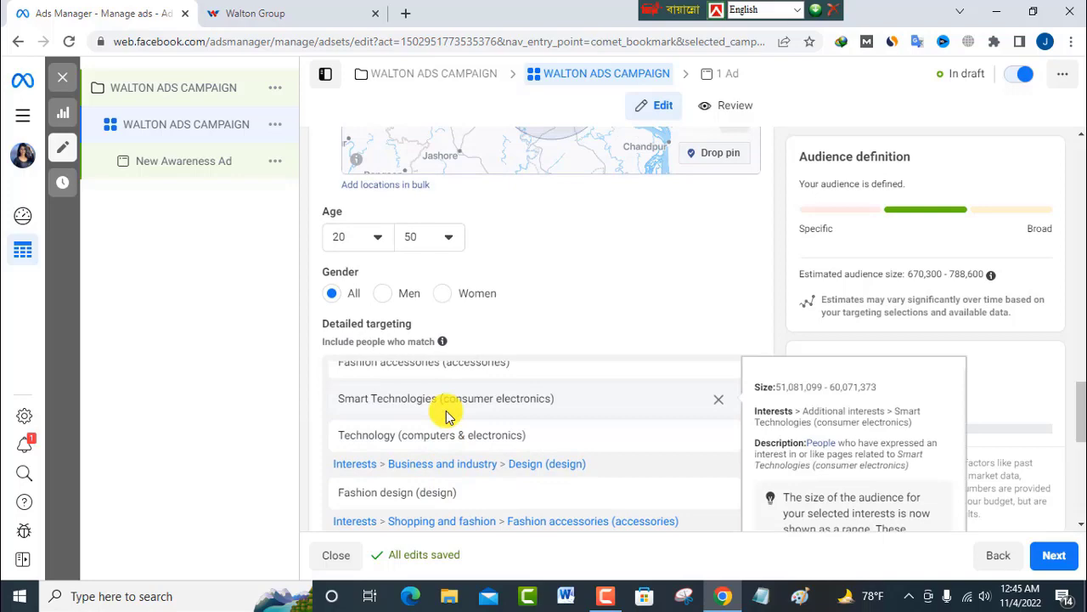
scroll(604, 449, down, 2)
click(592, 434)
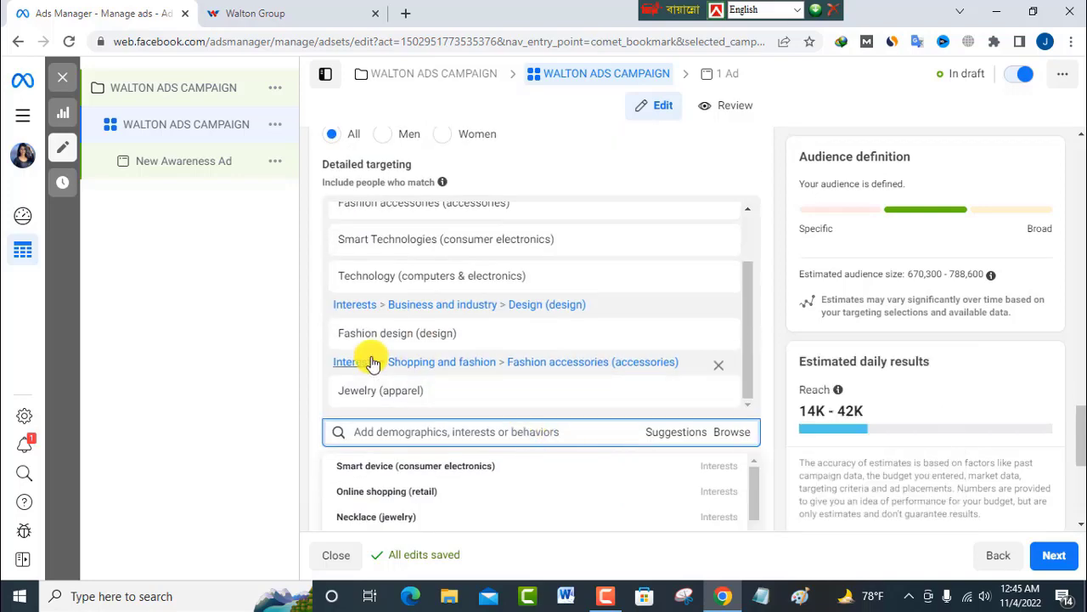
scroll(417, 481, down, 2)
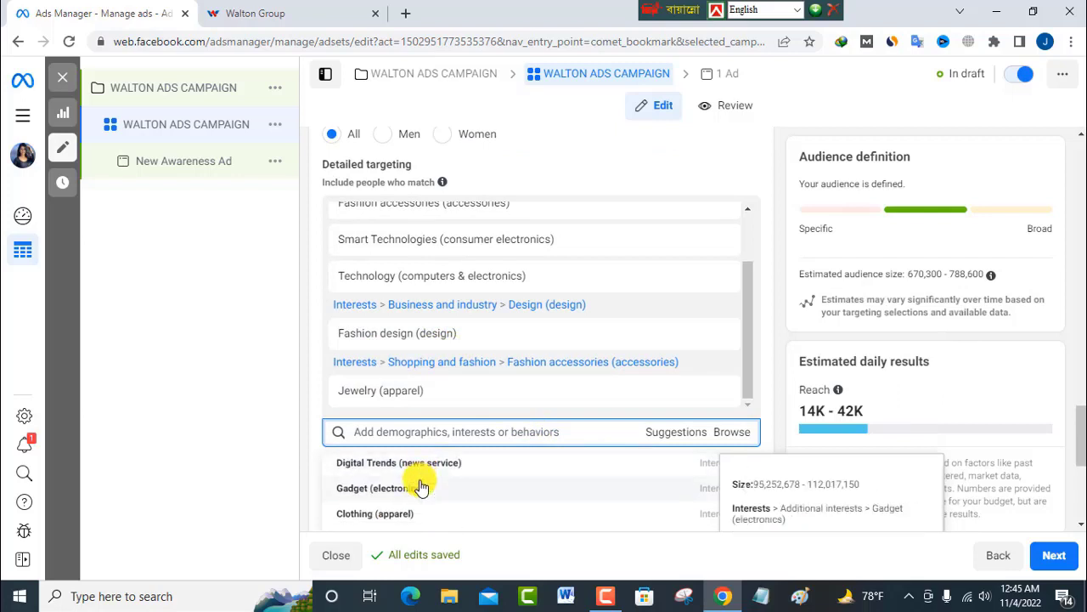
scroll(327, 431, down, 2)
scroll(328, 427, down, 2)
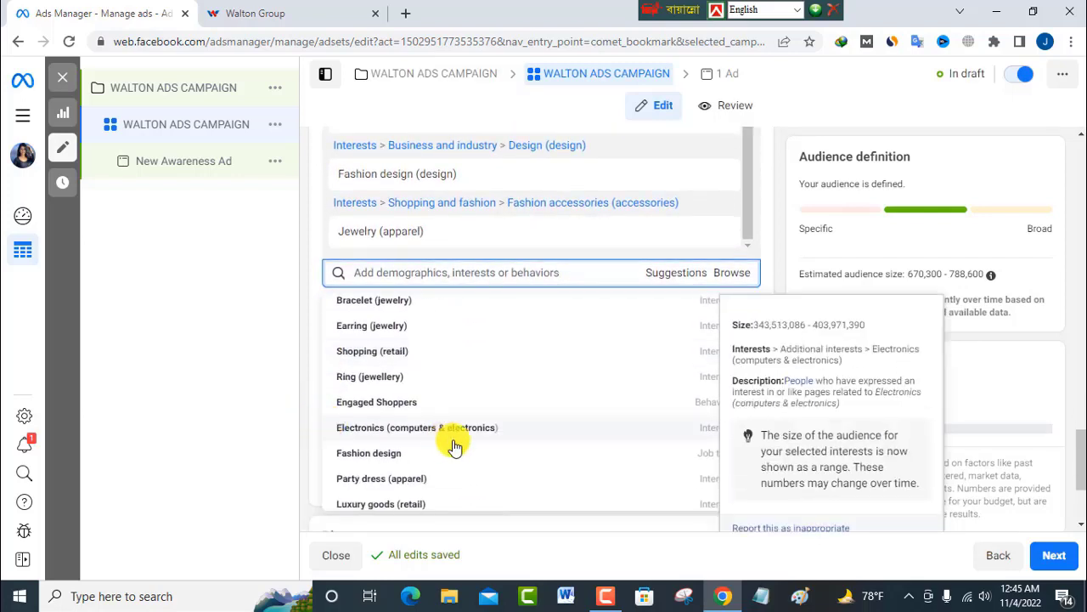
scroll(527, 448, down, 3)
scroll(657, 453, down, 3)
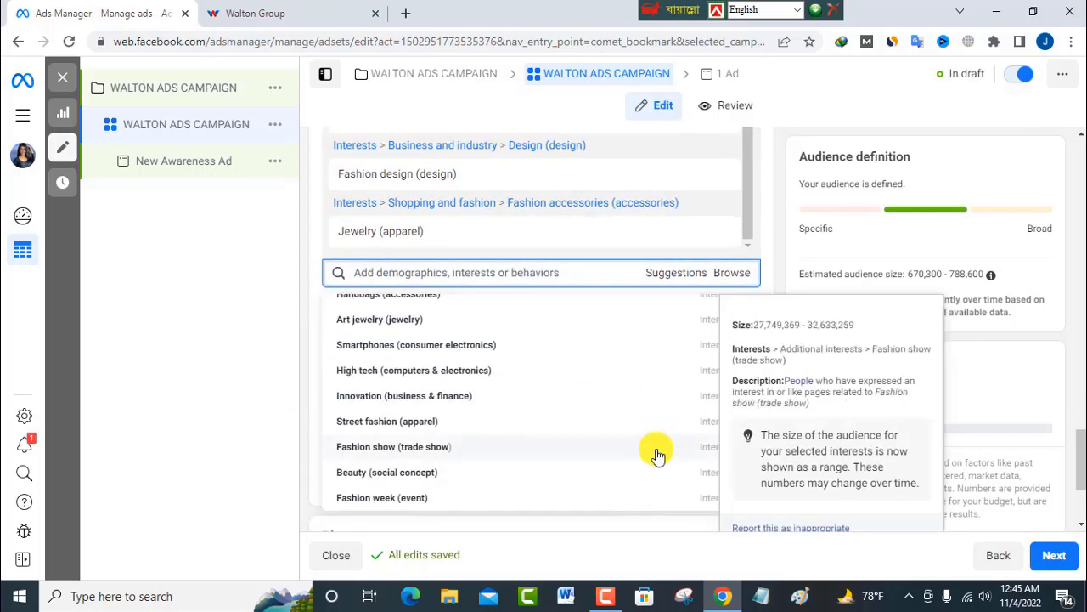
Step: Browse the targeting categories to the education levels under Demographics and add College grad to the detailed targeting
click(657, 453)
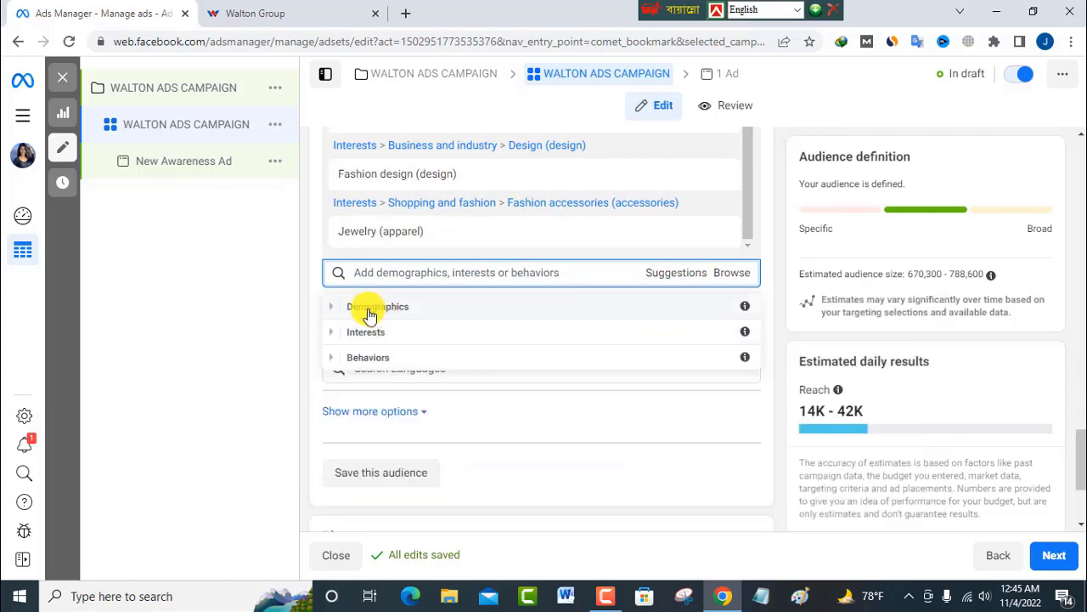
click(367, 314)
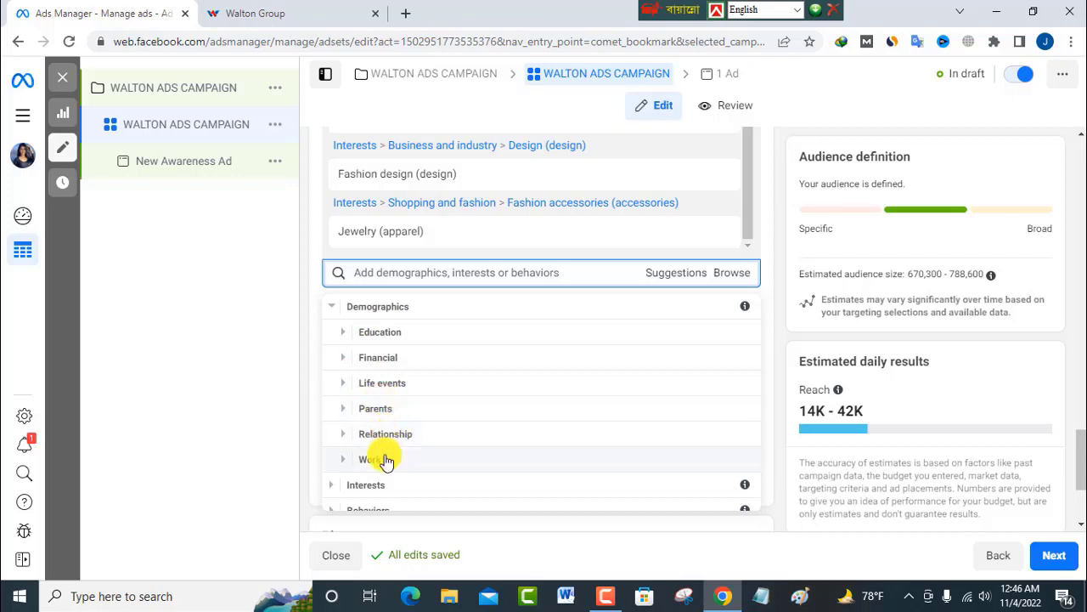
click(369, 336)
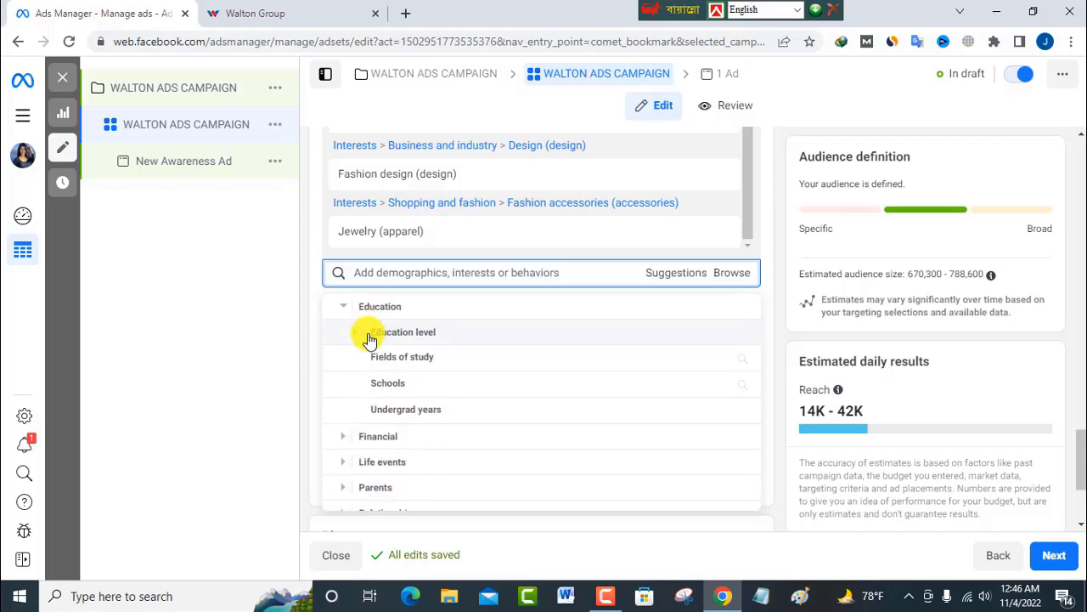
scroll(429, 389, up, 1)
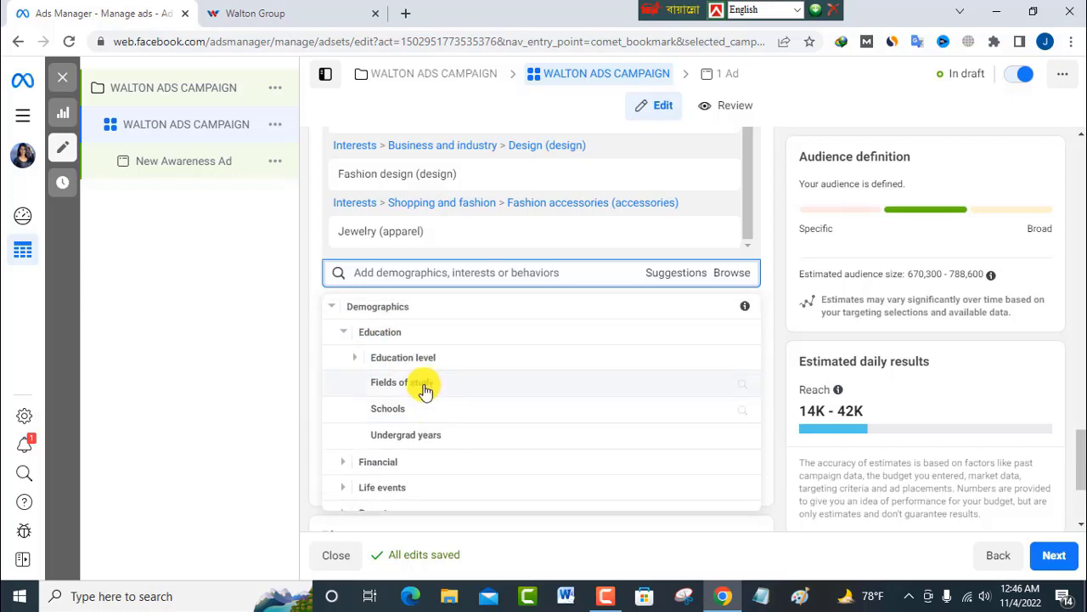
click(387, 361)
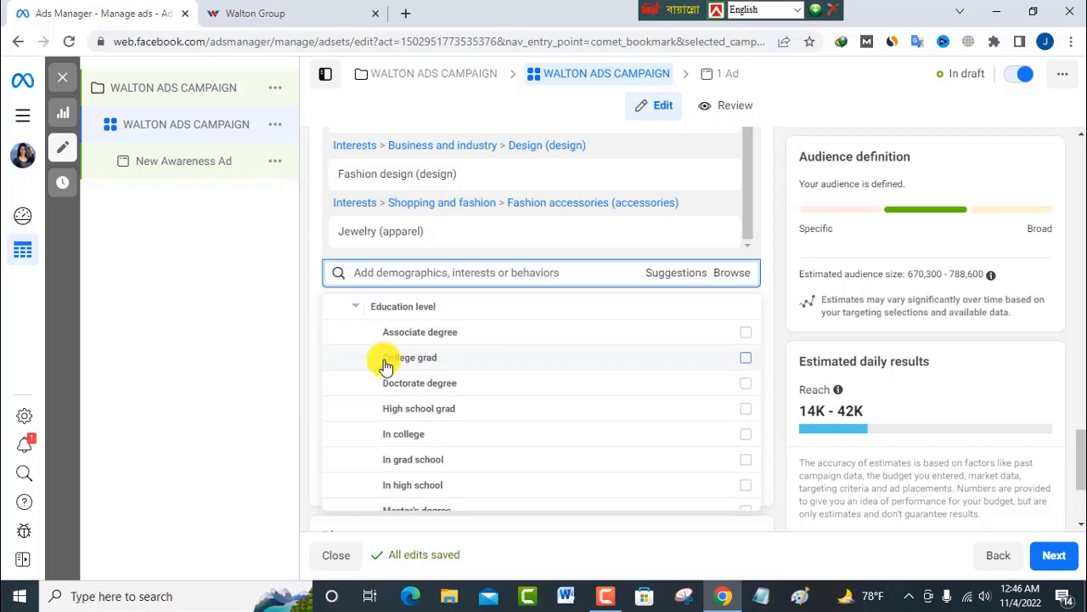
scroll(416, 382, up, 2)
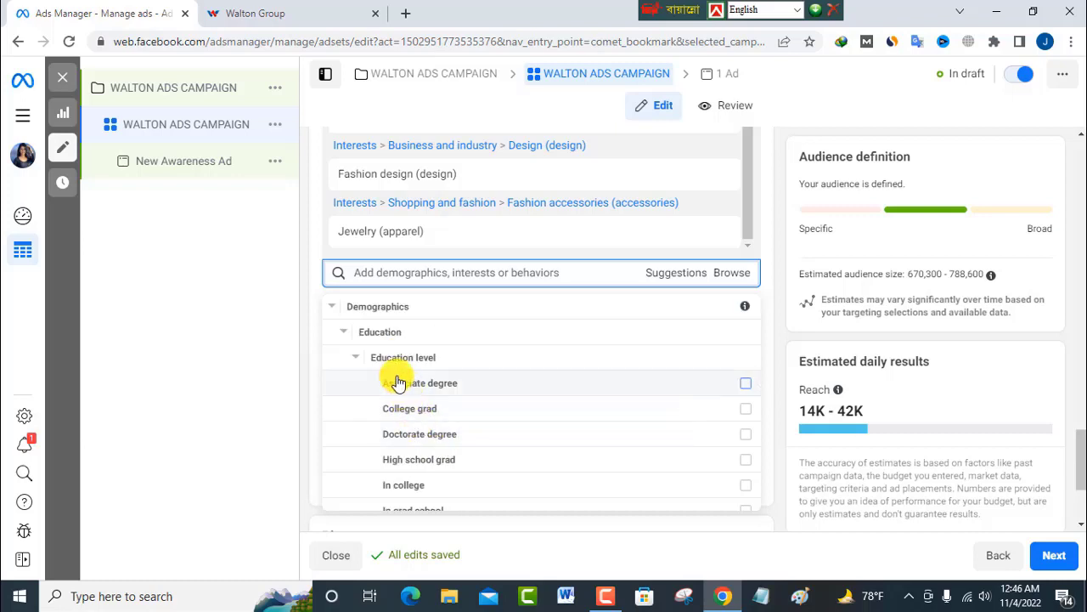
click(746, 411)
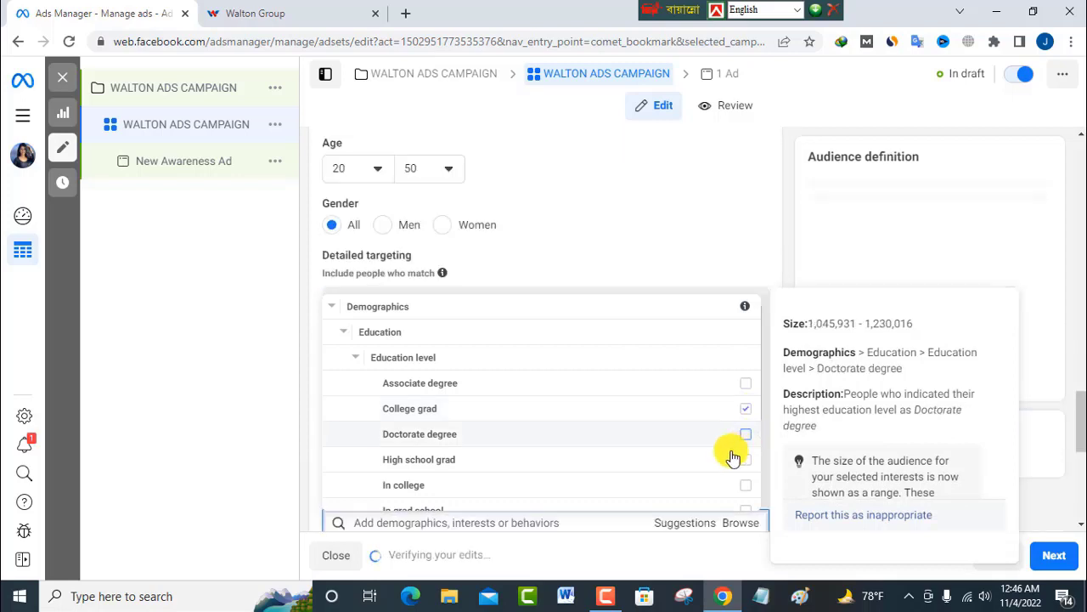
Step: Add the education levels Doctorate degree, Master's degree and Professional degree, and close the targeting category list
scroll(745, 435, down, 2)
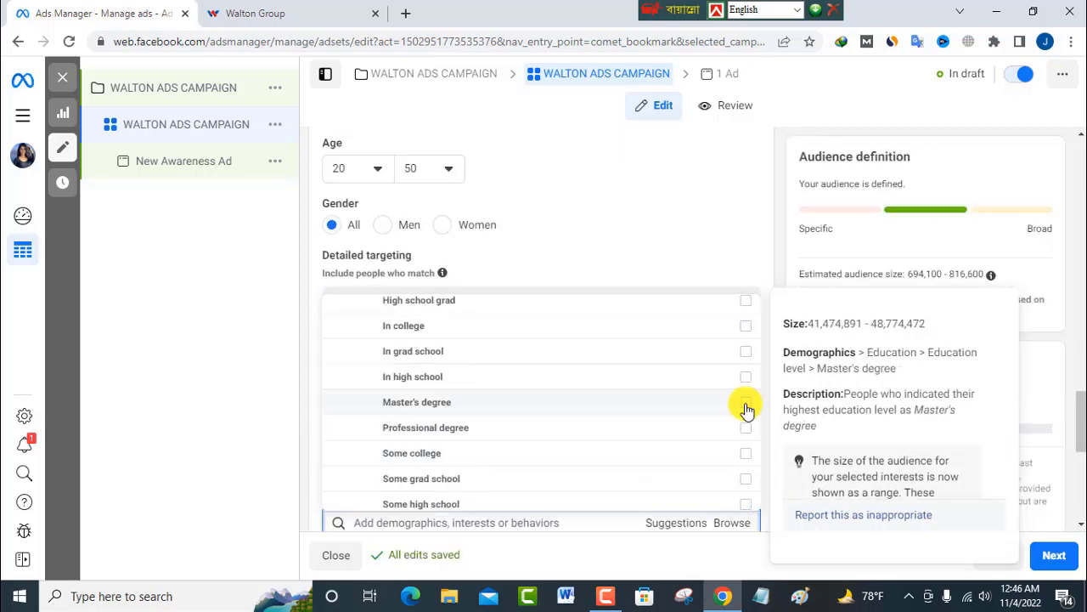
click(745, 405)
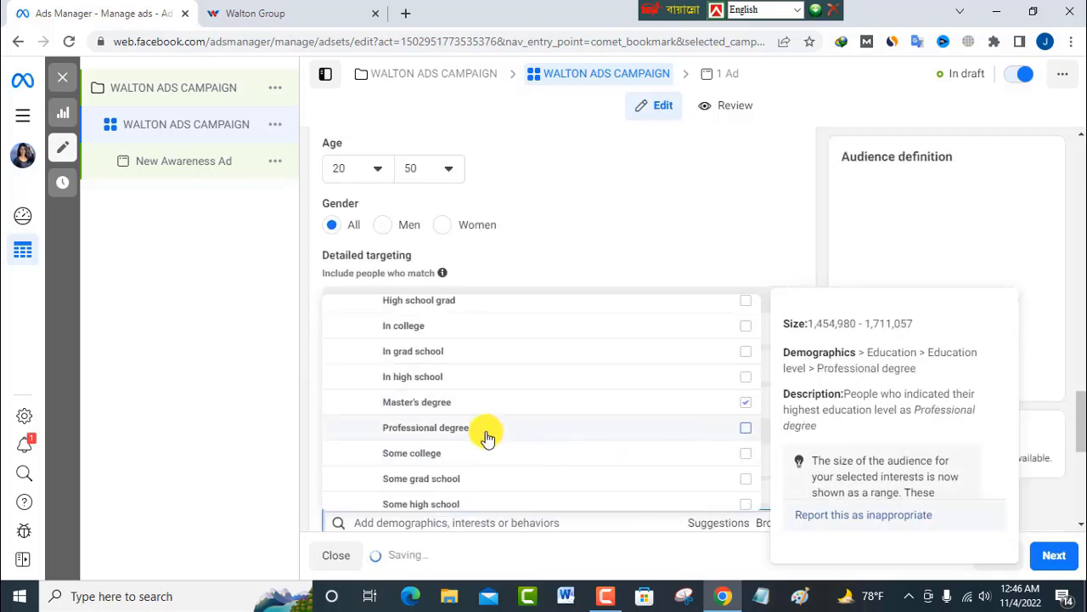
click(745, 434)
scroll(640, 425, up, 3)
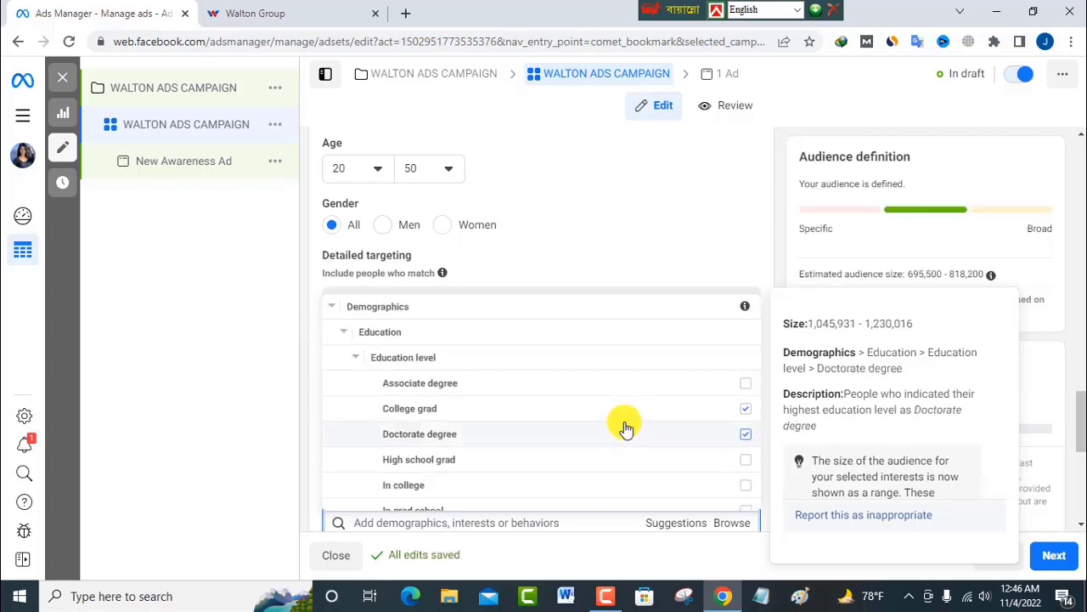
scroll(624, 428, down, 2)
click(325, 340)
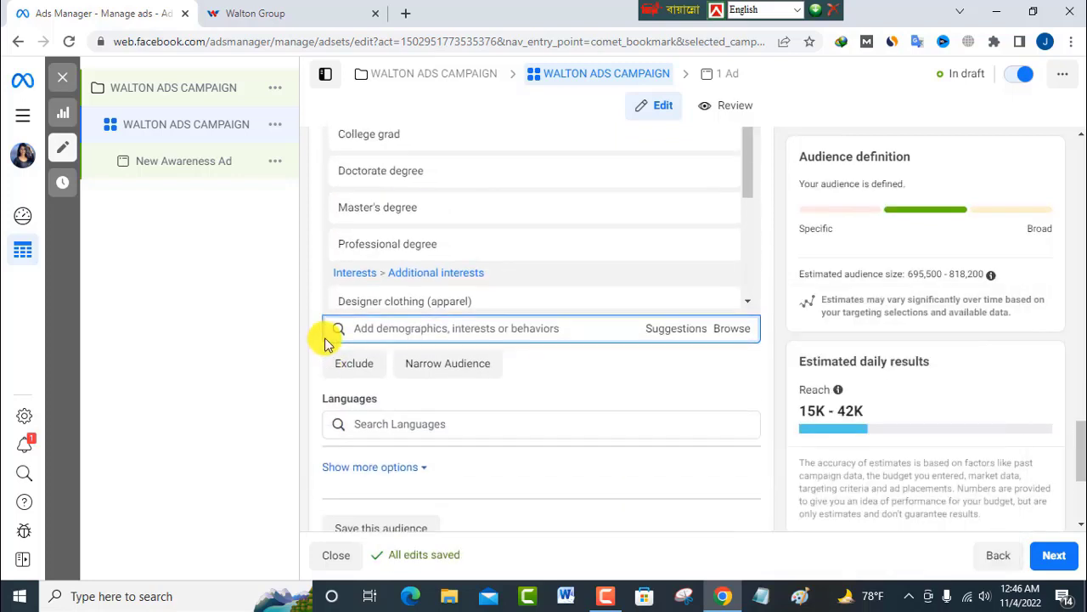
Step: Set the audience's languages to English (All) and Bengali
scroll(326, 339, up, 2)
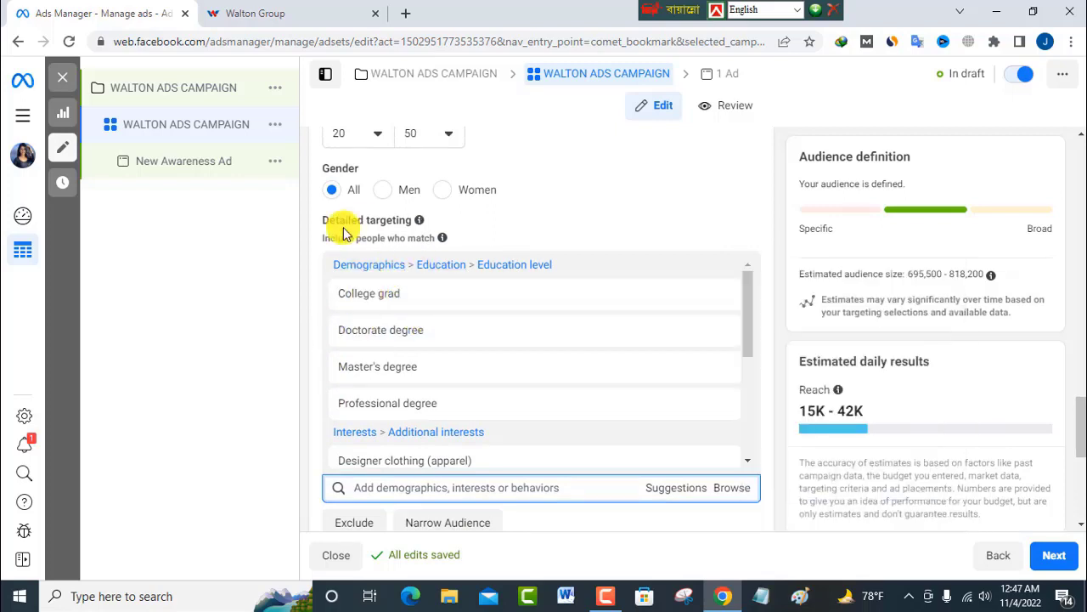
mouse_move(511, 404)
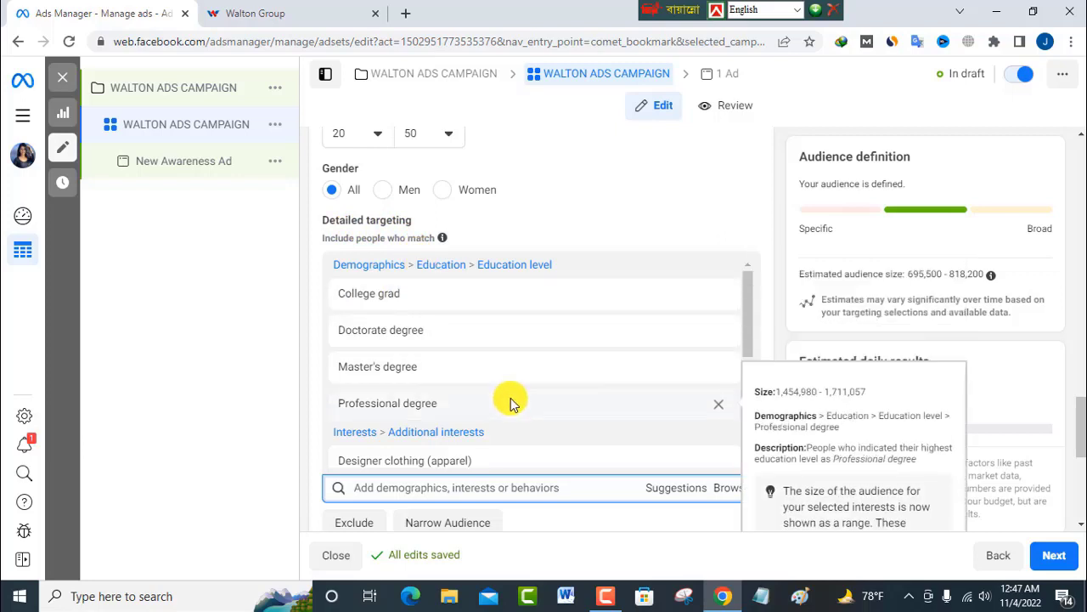
scroll(369, 406, down, 3)
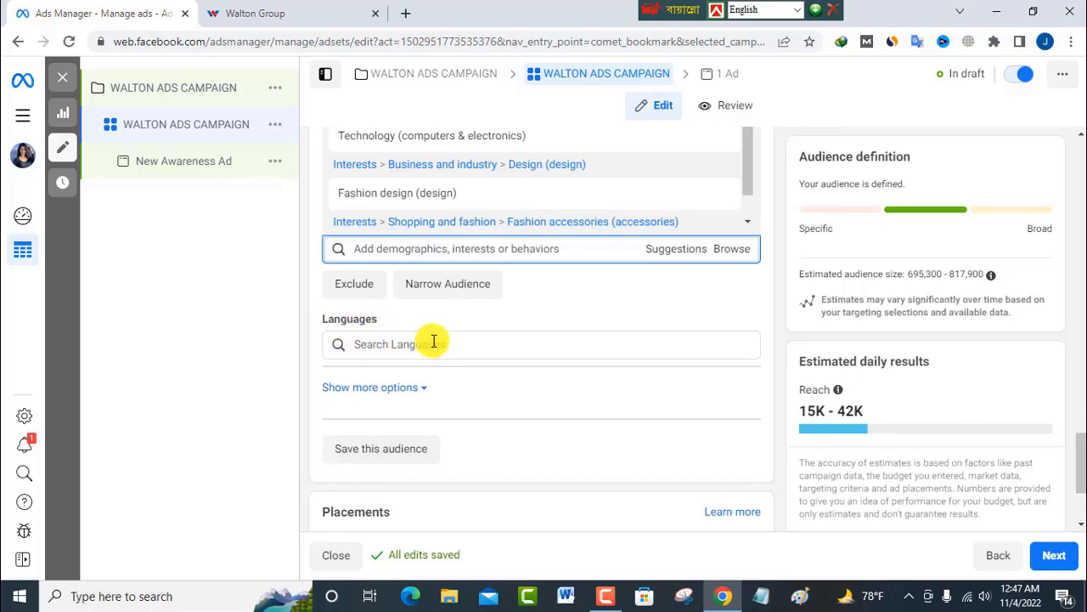
click(391, 344)
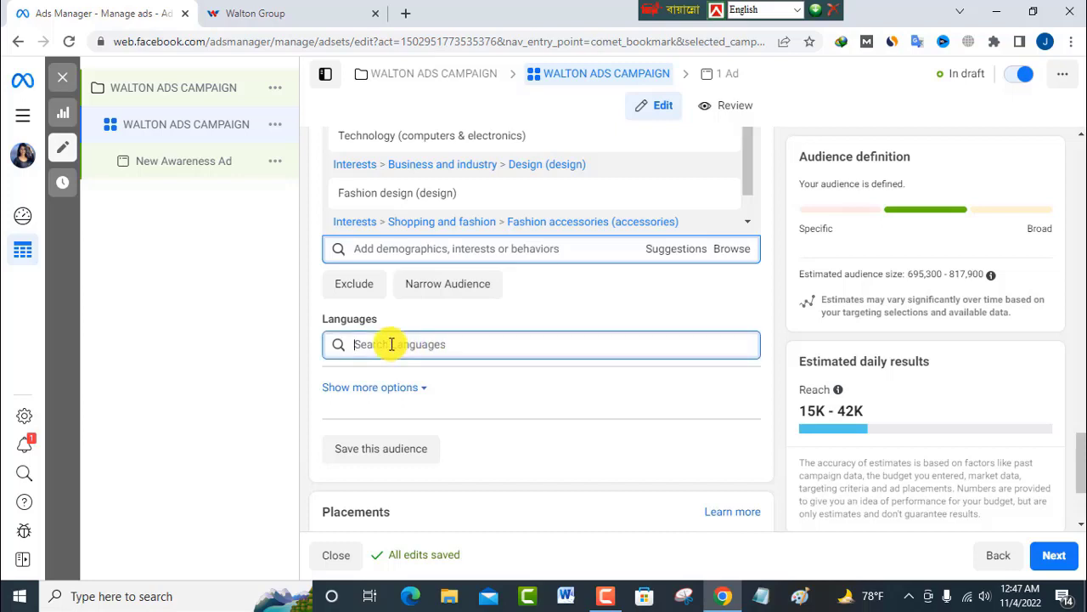
text(english)
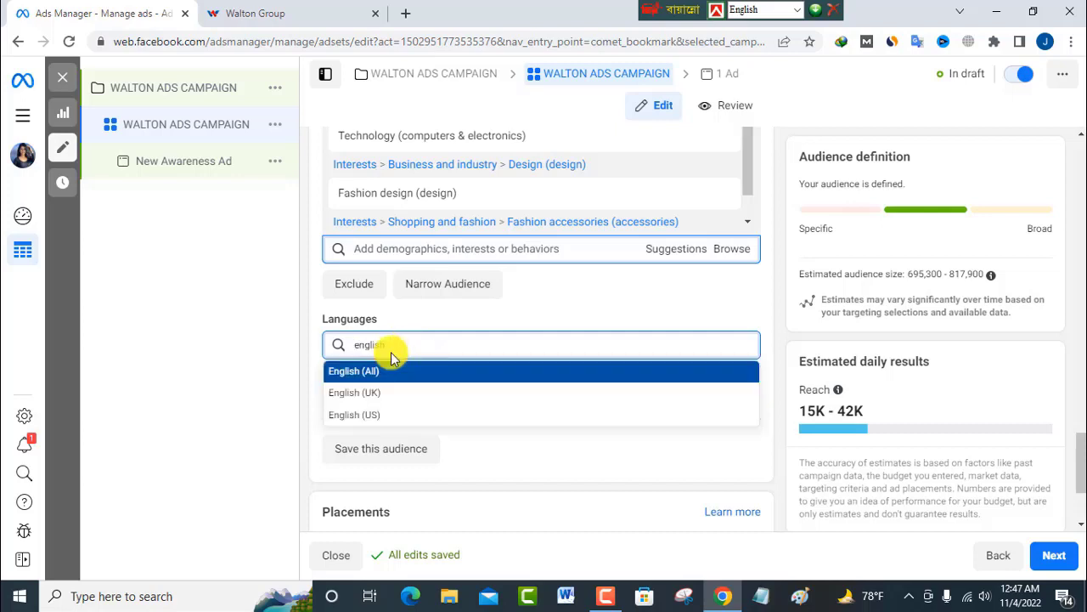
click(351, 376)
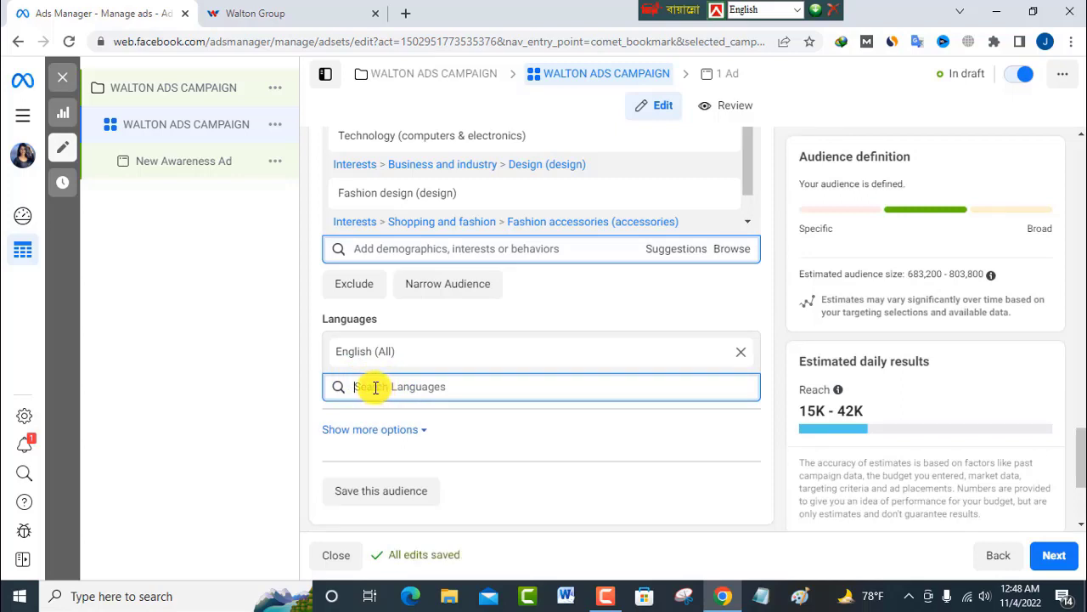
click(382, 374)
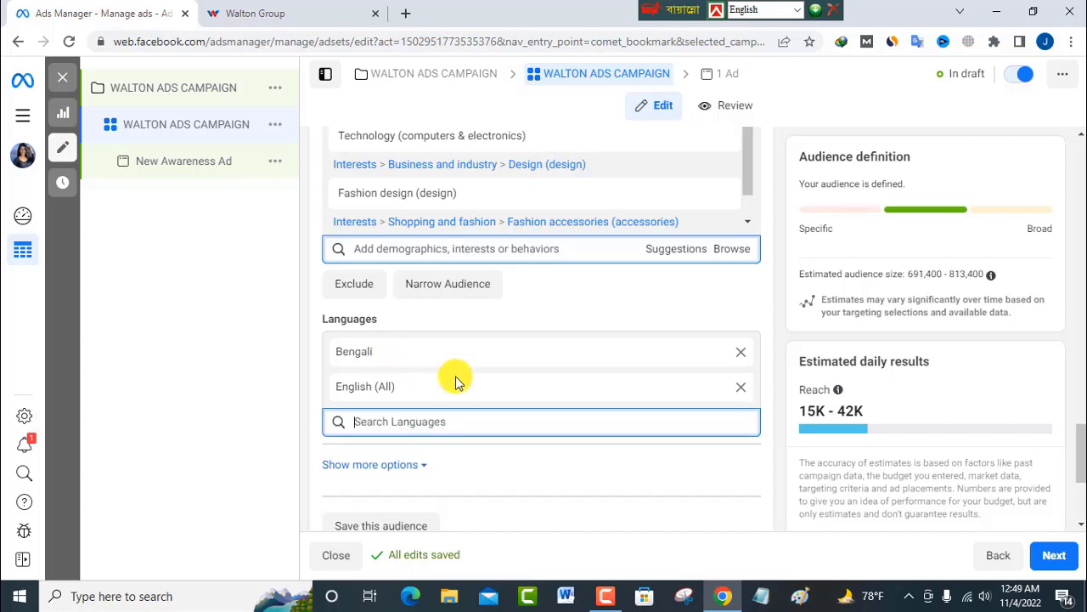
Step: Check the additional audience options below the languages and review the detailed targeting entries already added
scroll(469, 424, down, 2)
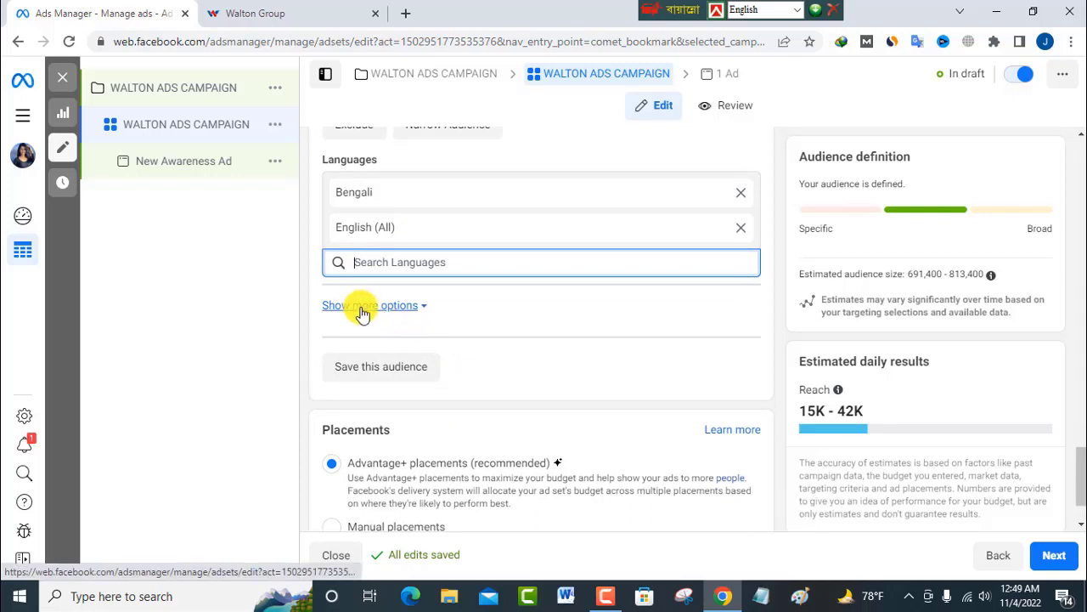
click(363, 312)
click(363, 313)
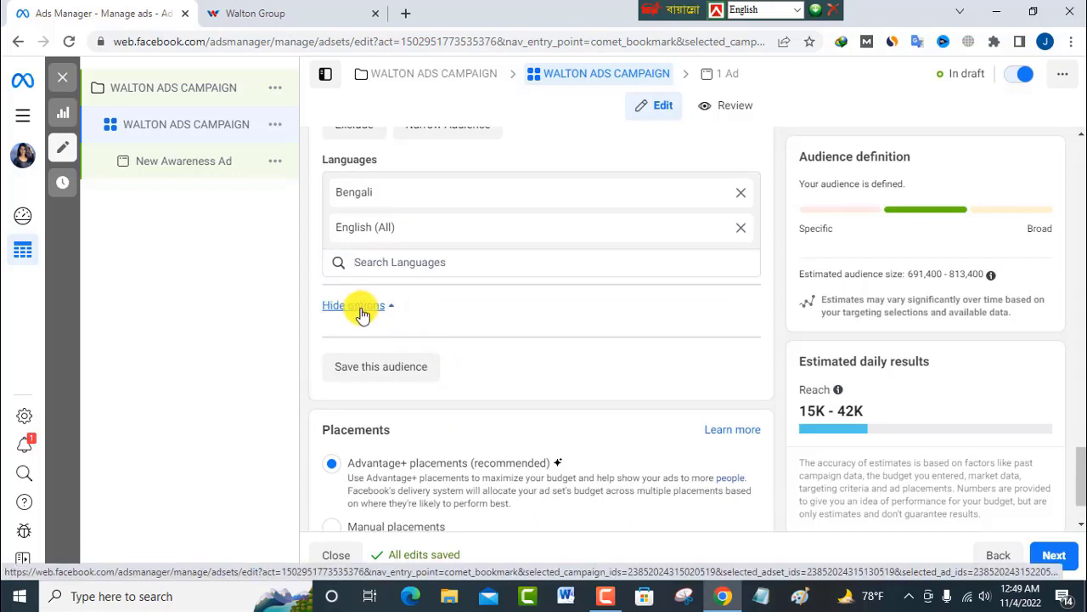
click(358, 307)
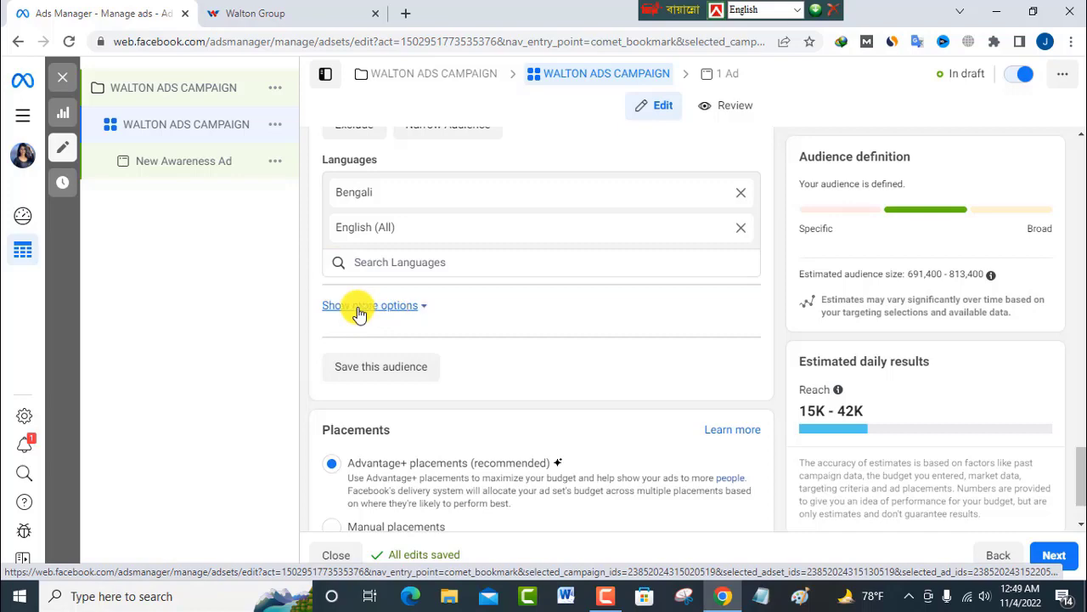
scroll(432, 343, up, 3)
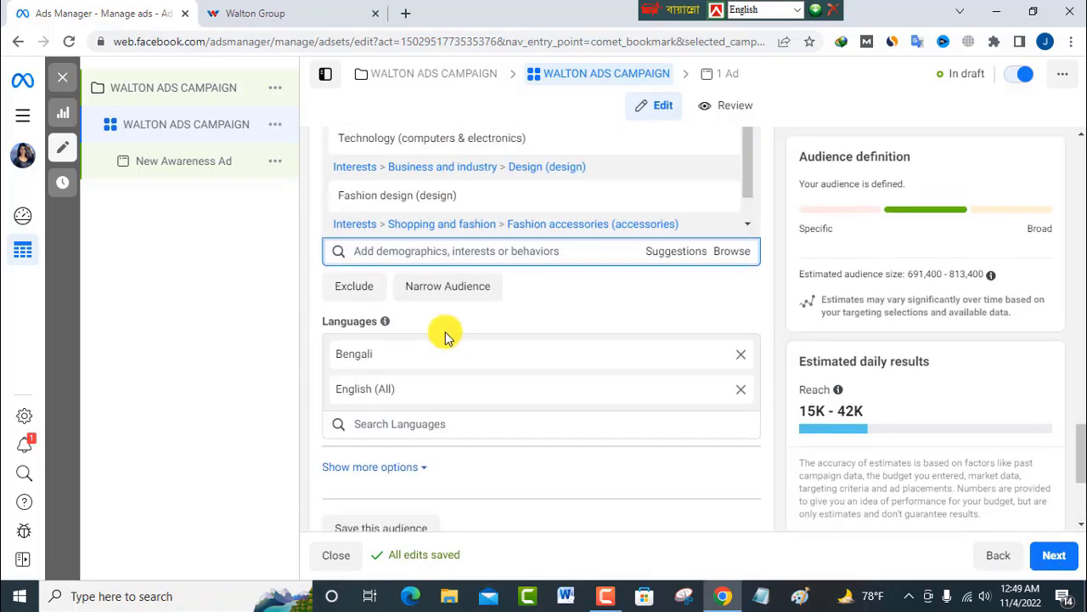
scroll(446, 331, up, 5)
scroll(510, 314, down, 5)
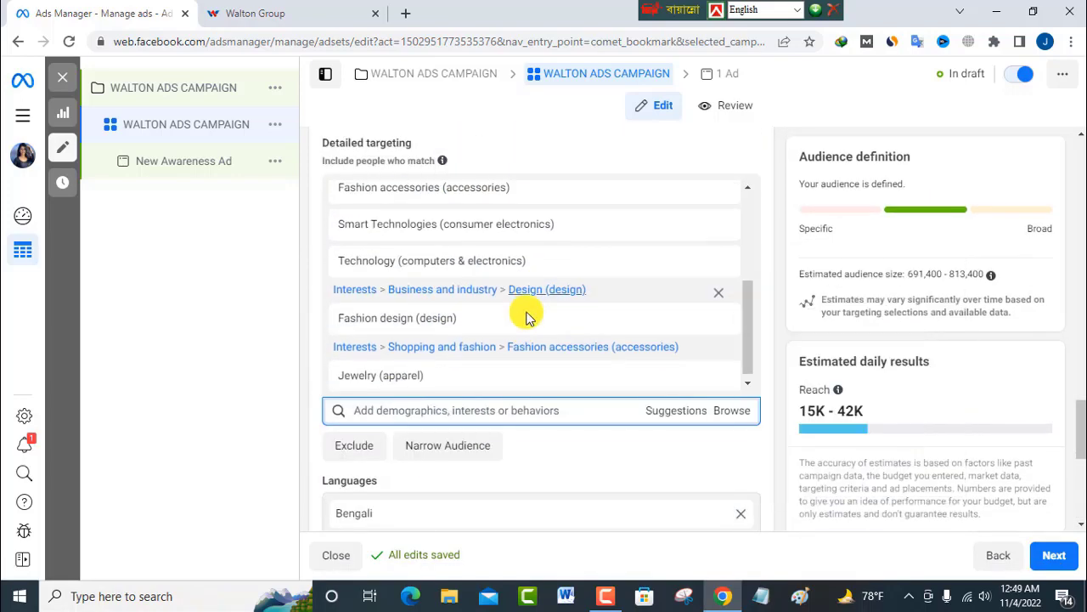
Step: Switch the ad set to Manual placements and look over the available devices, platforms and asset customization
scroll(525, 317, down, 5)
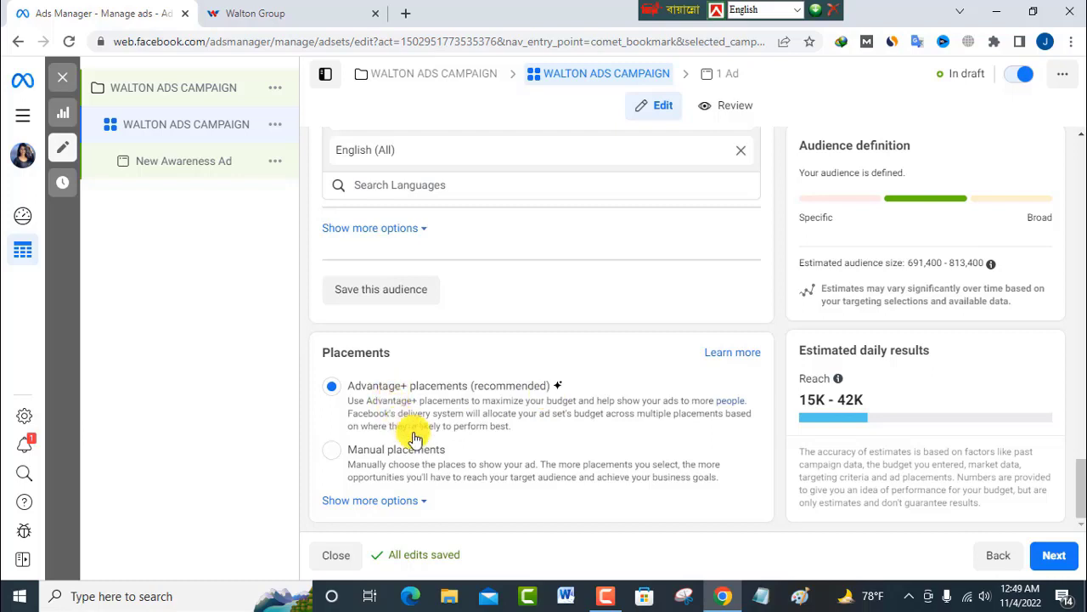
click(334, 451)
scroll(510, 424, down, 4)
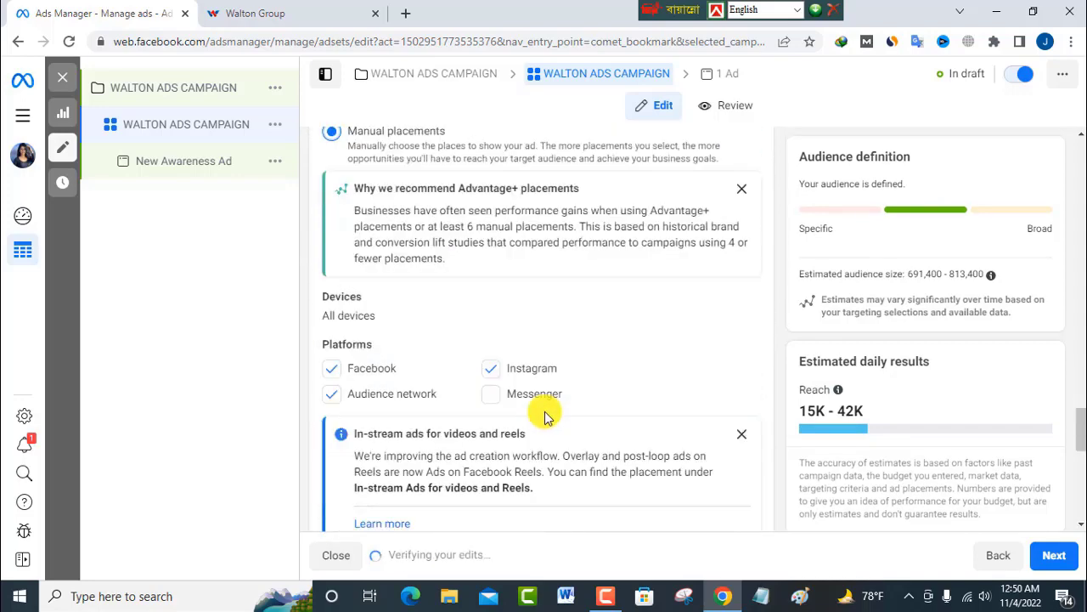
scroll(544, 417, down, 2)
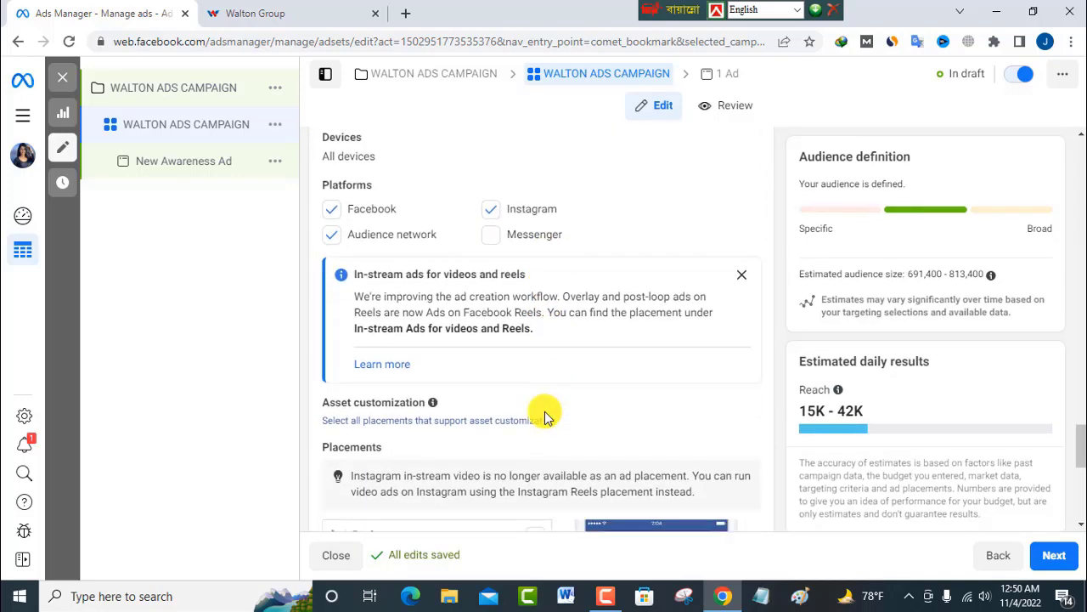
scroll(541, 414, up, 2)
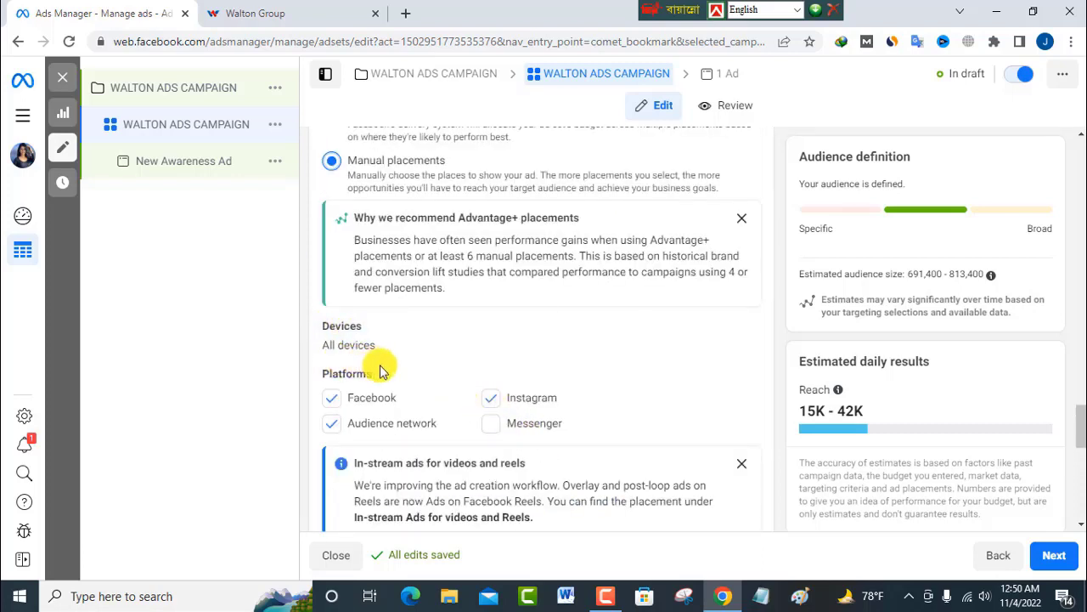
Step: Try adding Messenger to the platforms of the manual placements
click(335, 429)
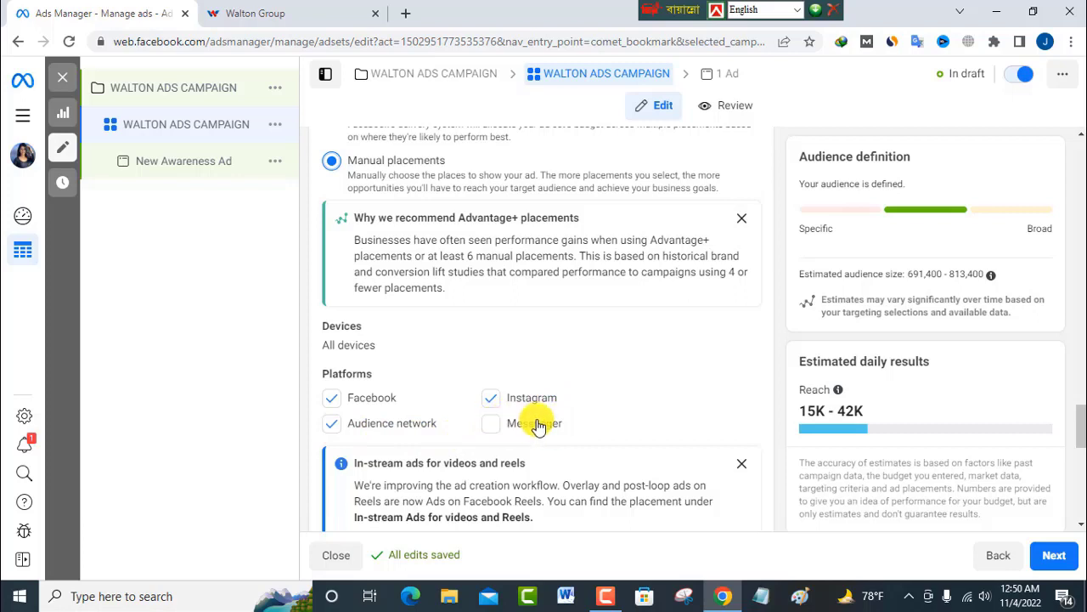
click(492, 428)
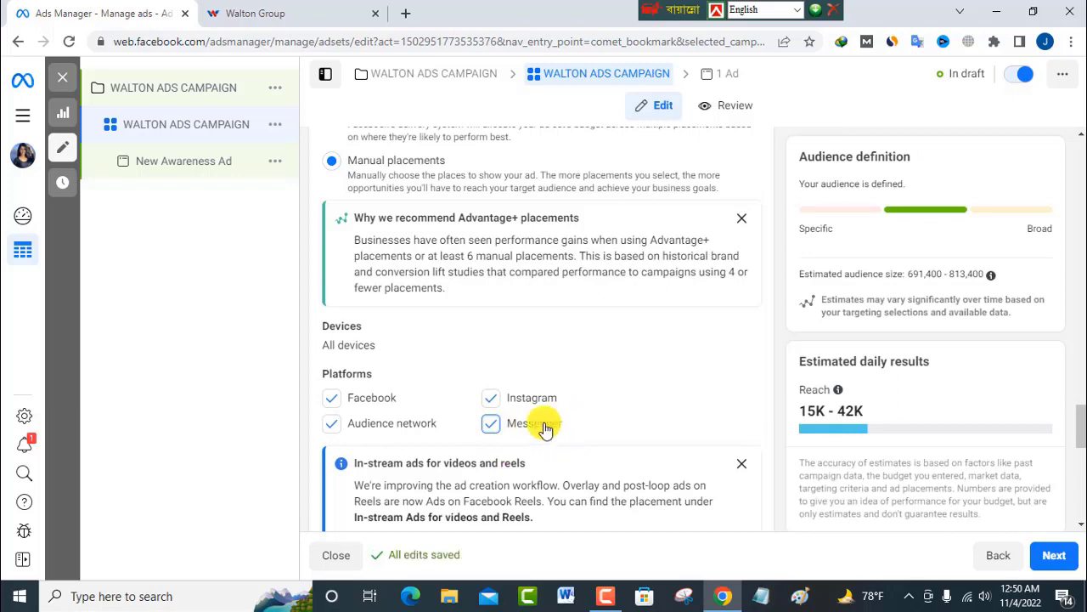
click(495, 427)
Step: Examine the placement categories such as Stories and Reels, in-stream ads and Search together with their ad previews
scroll(739, 408, down, 6)
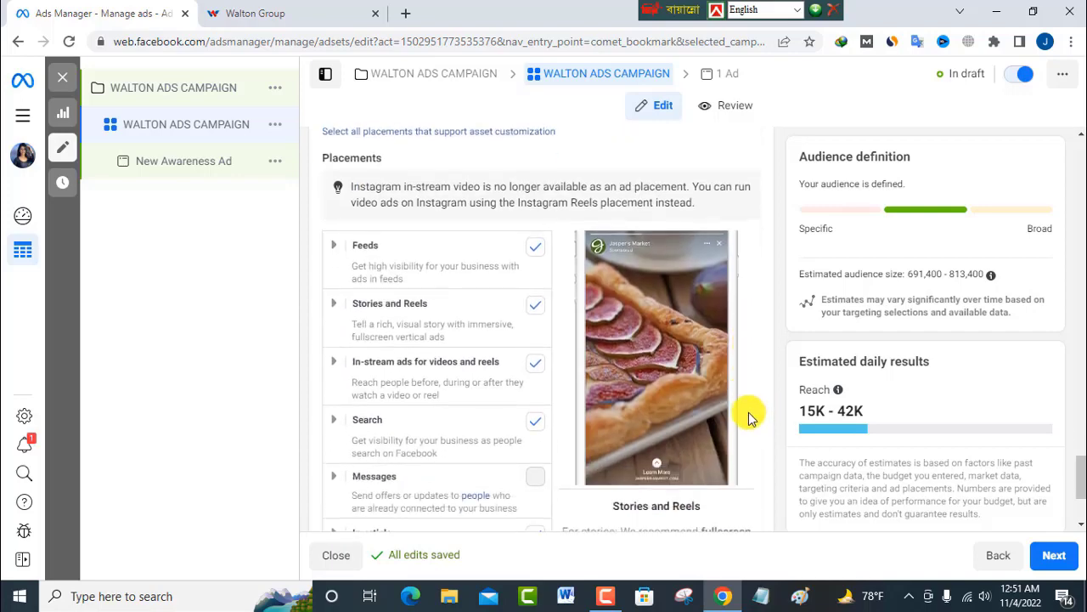
mouse_move(437, 348)
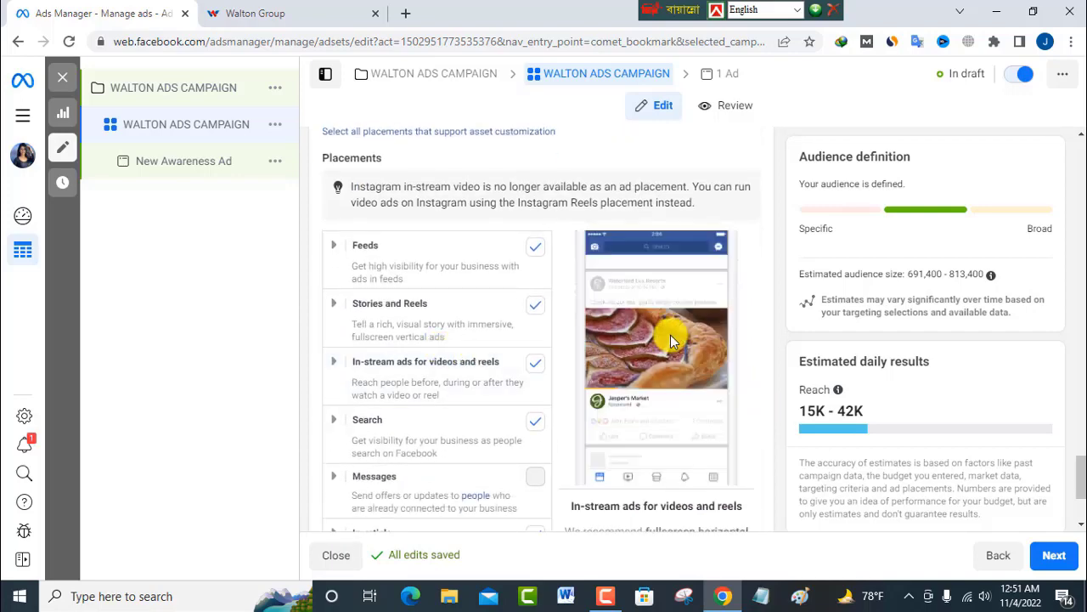
mouse_move(484, 432)
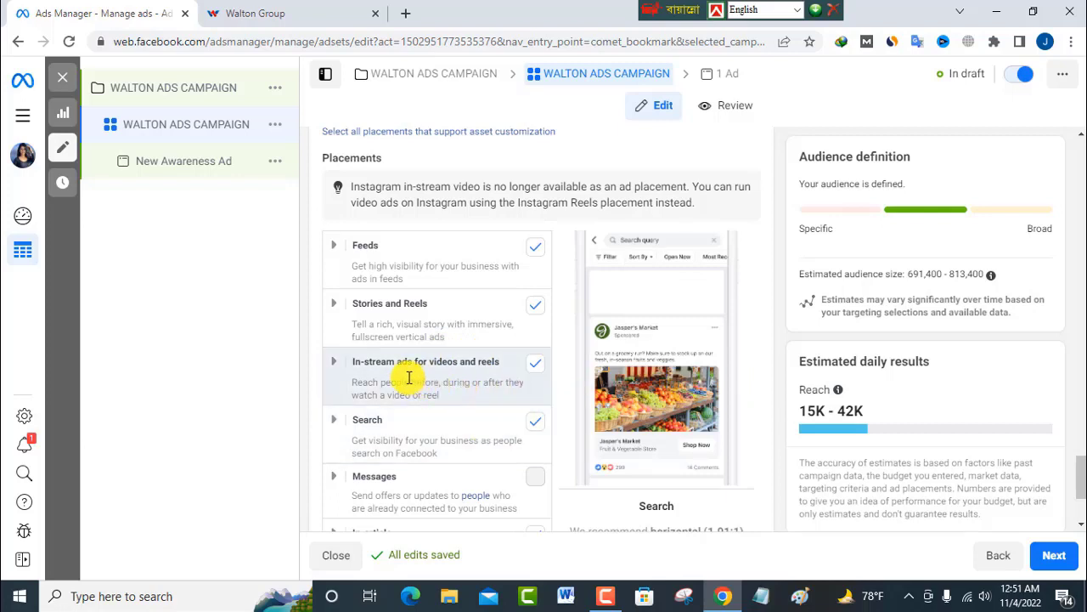
scroll(357, 281, up, 3)
scroll(364, 318, down, 1)
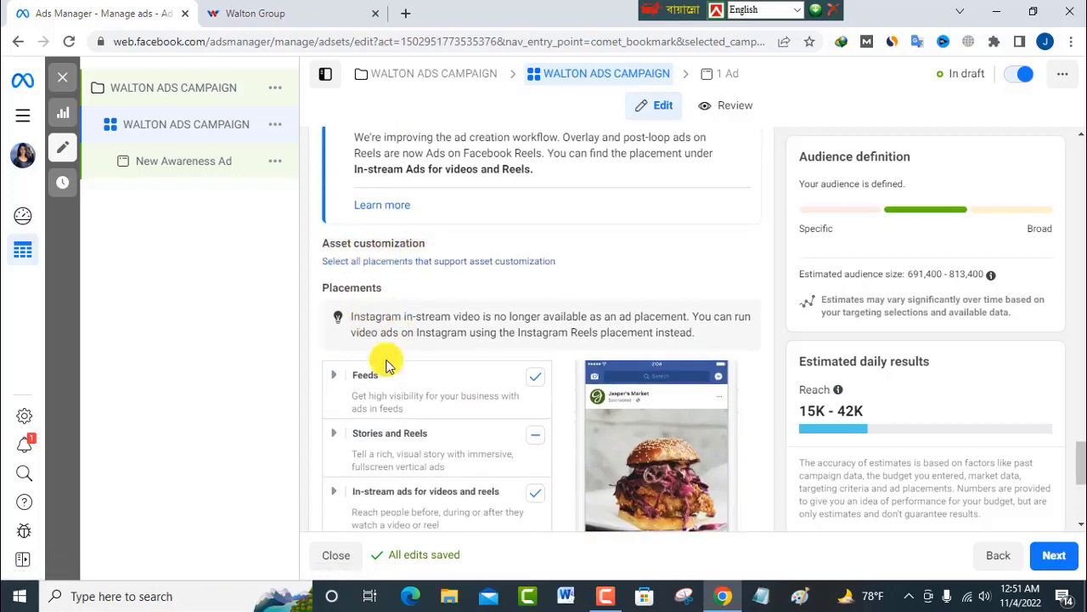
scroll(386, 365, down, 1)
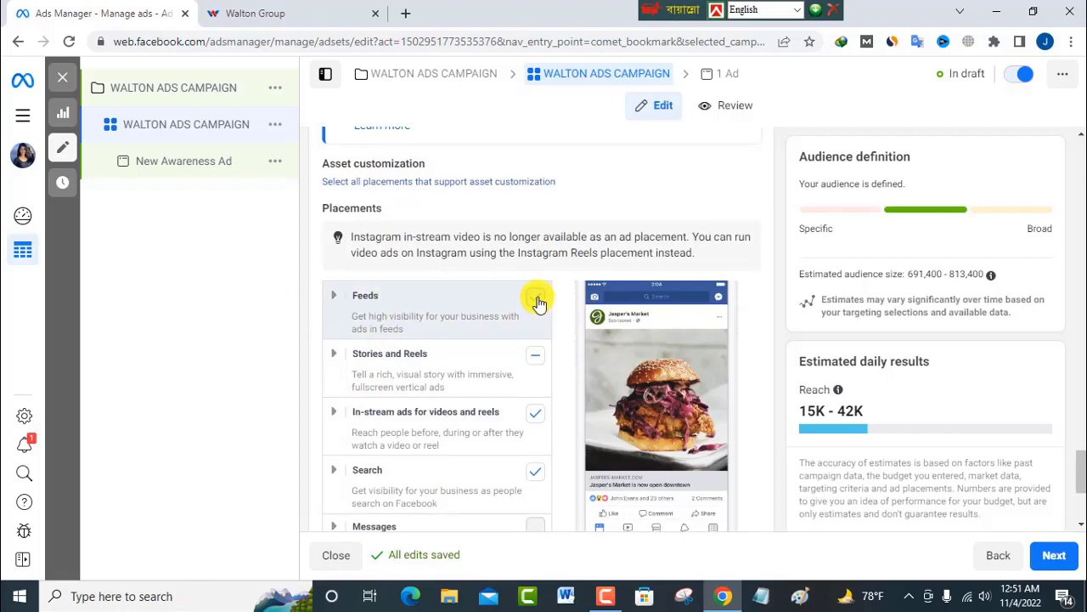
Step: Select the Feeds, Stories and Reels, and Search placements, and exclude In-stream ads for videos and reels
click(536, 299)
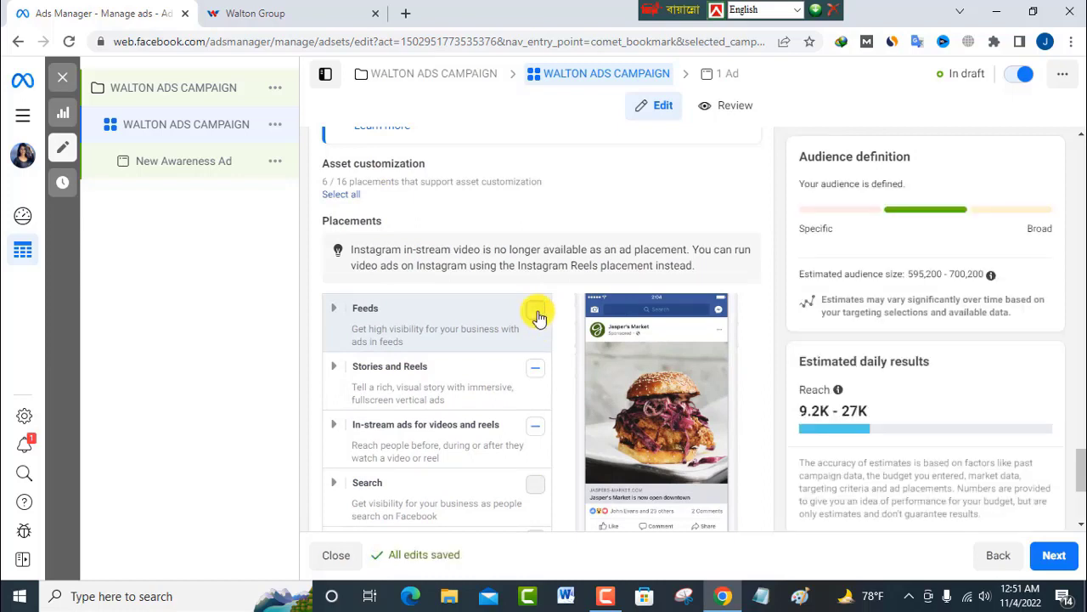
click(537, 313)
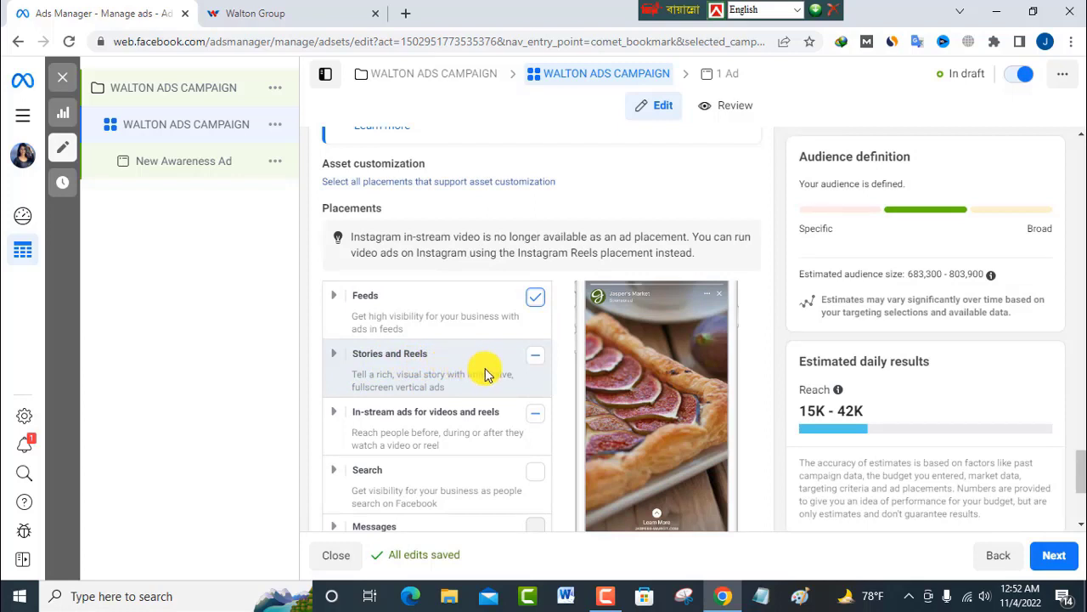
click(537, 359)
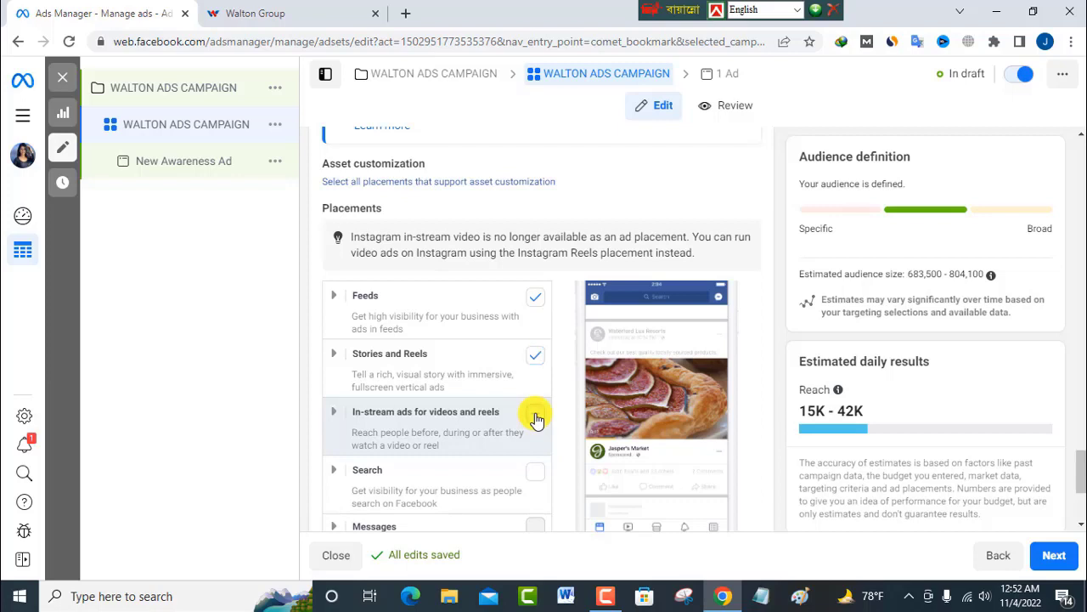
click(536, 418)
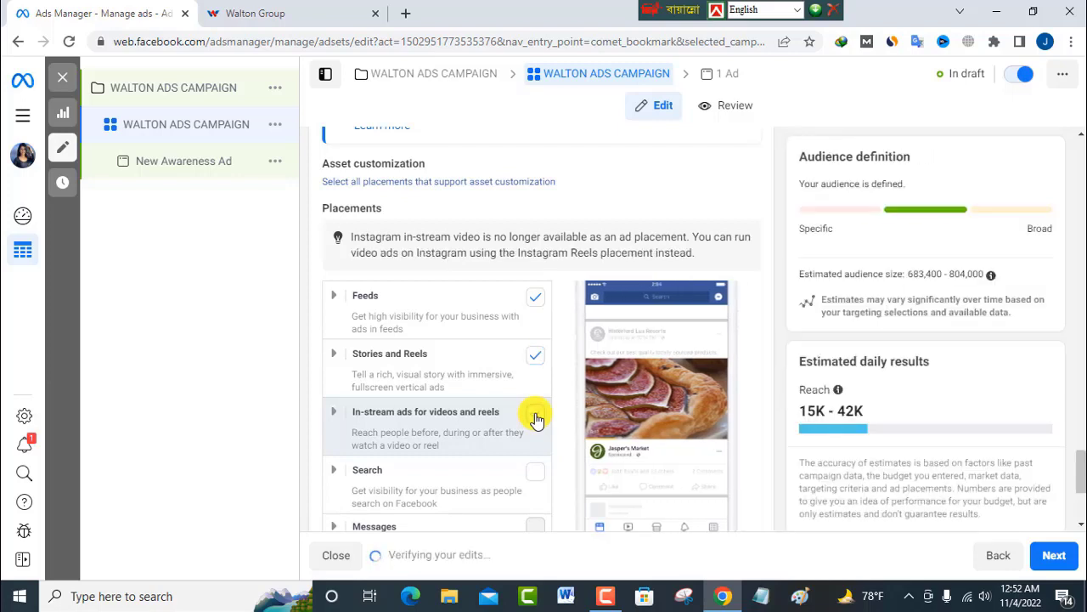
scroll(536, 417, down, 1)
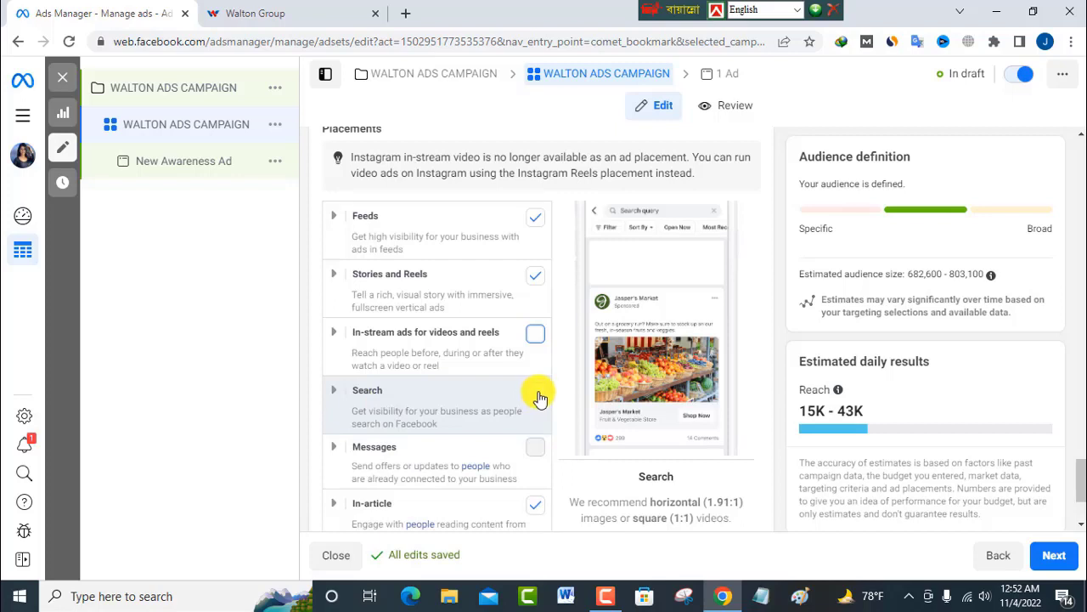
click(537, 396)
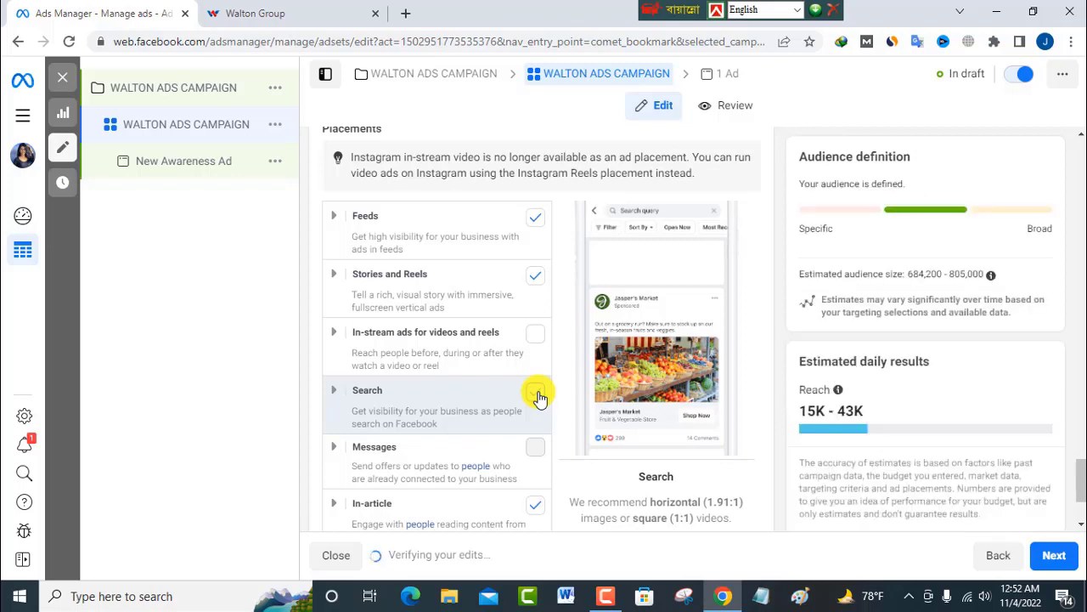
Step: Try the placements with In-article excluded, then include In-article again
scroll(534, 399, down, 2)
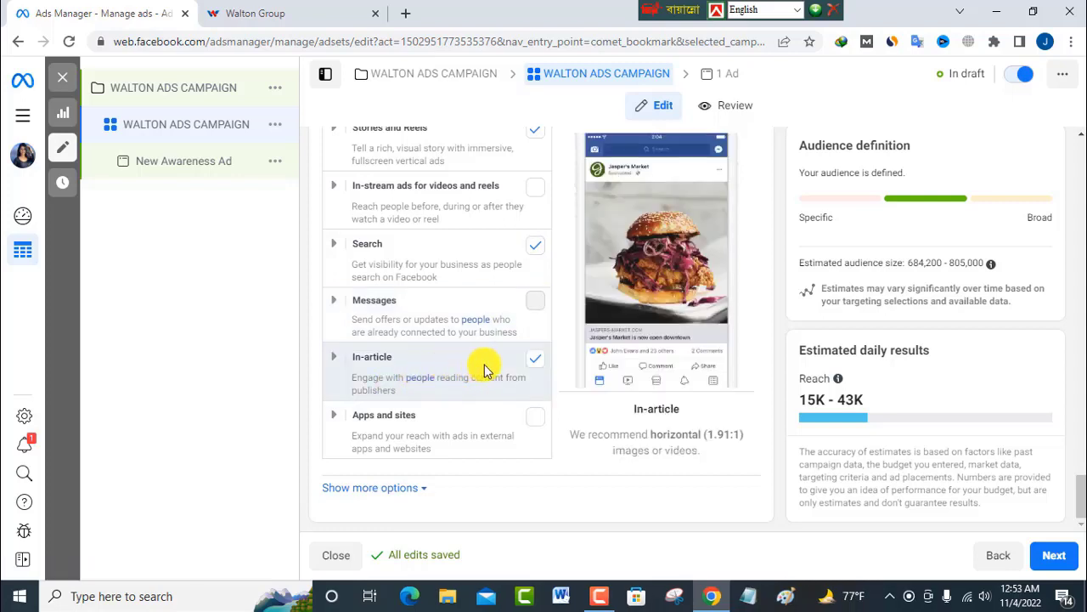
click(537, 367)
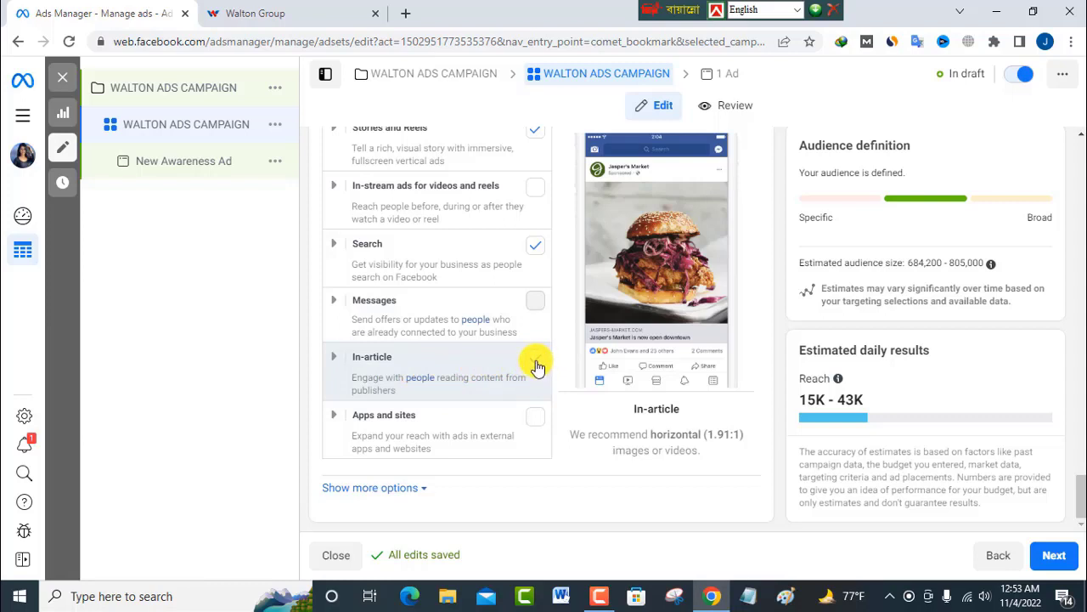
click(537, 366)
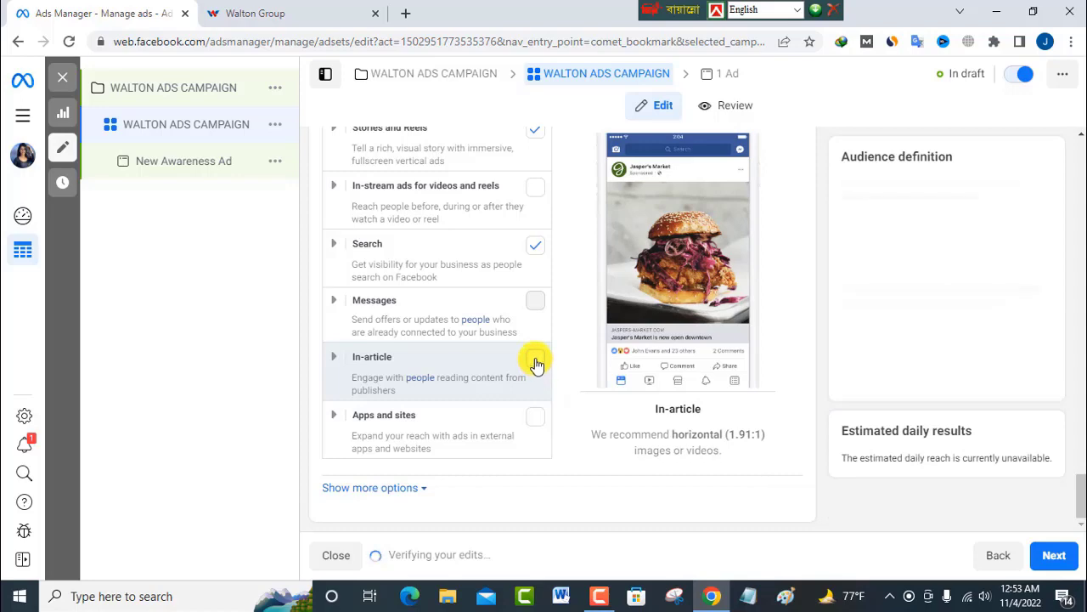
click(536, 361)
scroll(432, 388, up, 2)
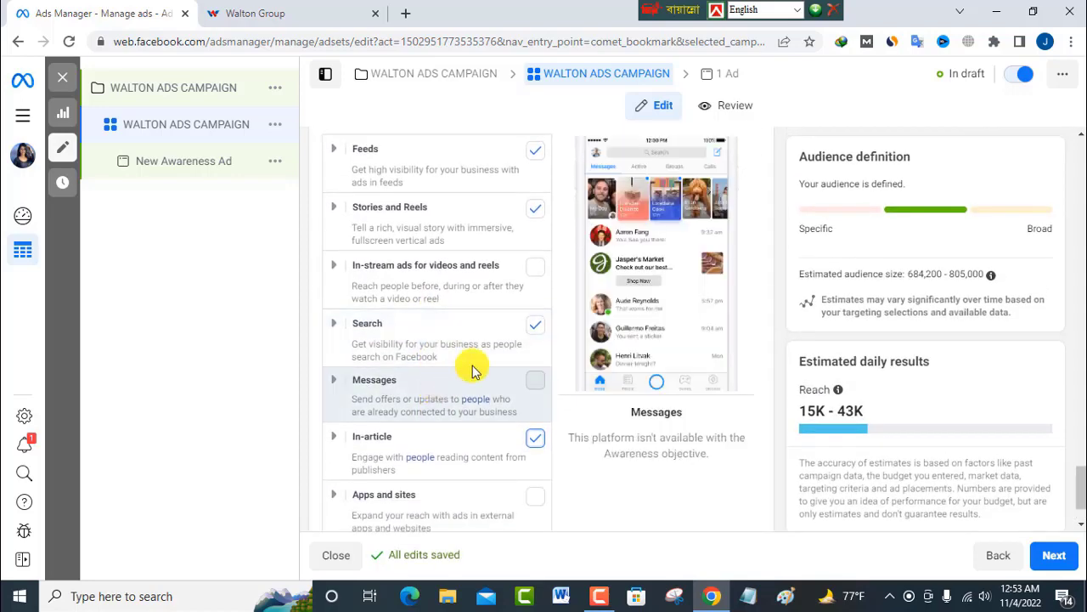
click(536, 325)
Step: Show the additional placement options, examine the device and Brand Safety settings, and open the help on block lists
scroll(368, 493, down, 1)
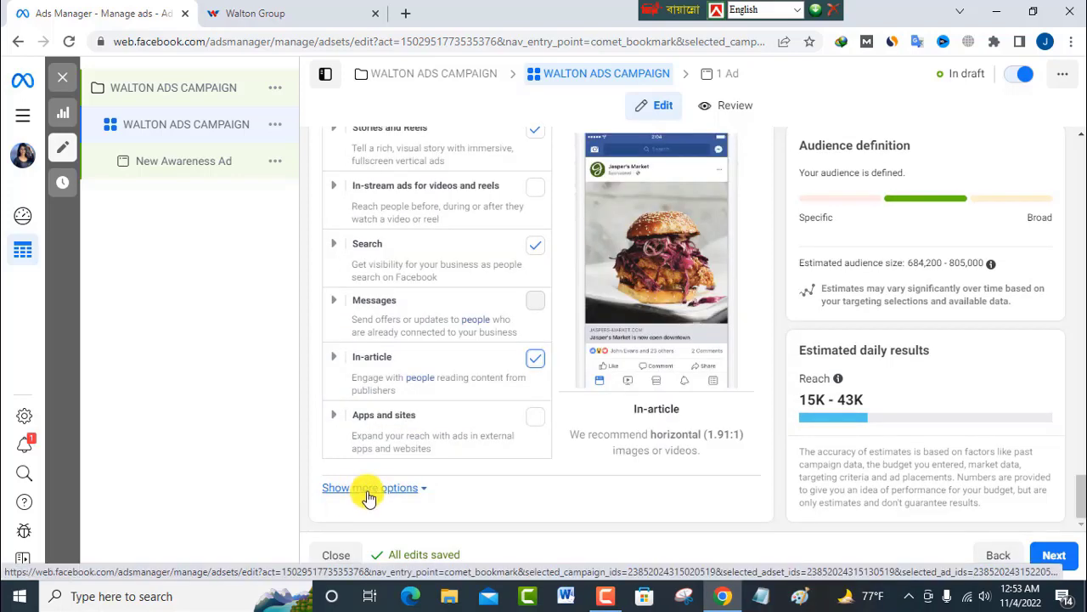
click(368, 488)
scroll(447, 464, down, 2)
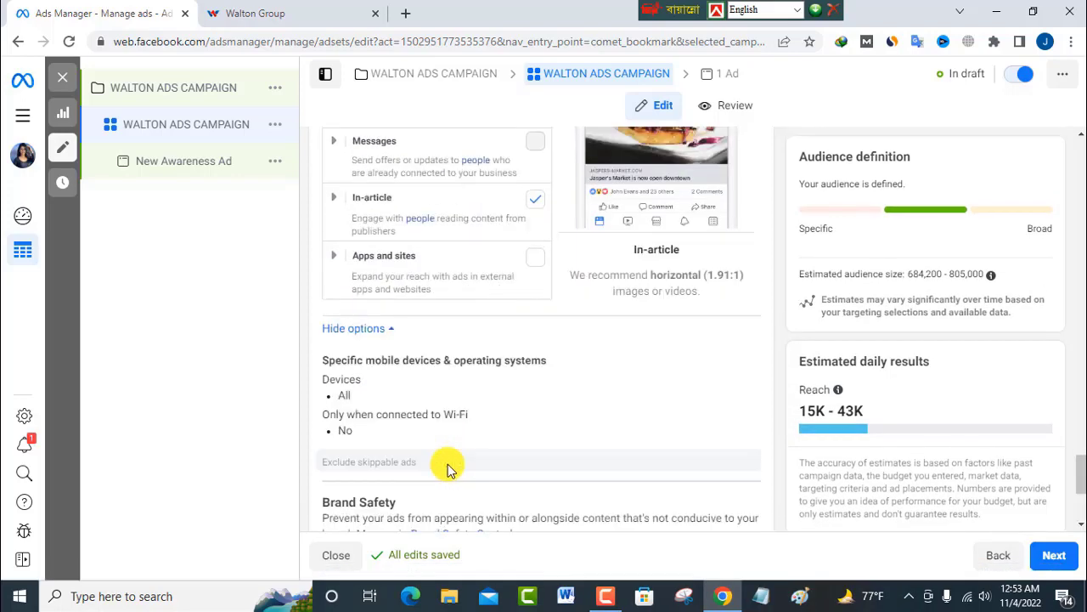
scroll(453, 461, down, 3)
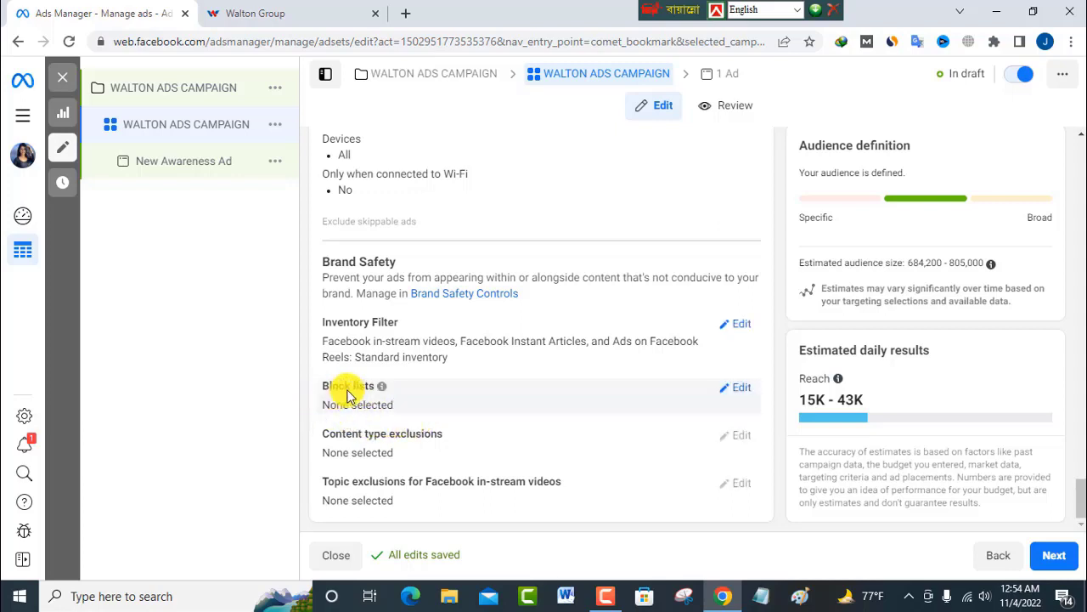
click(739, 392)
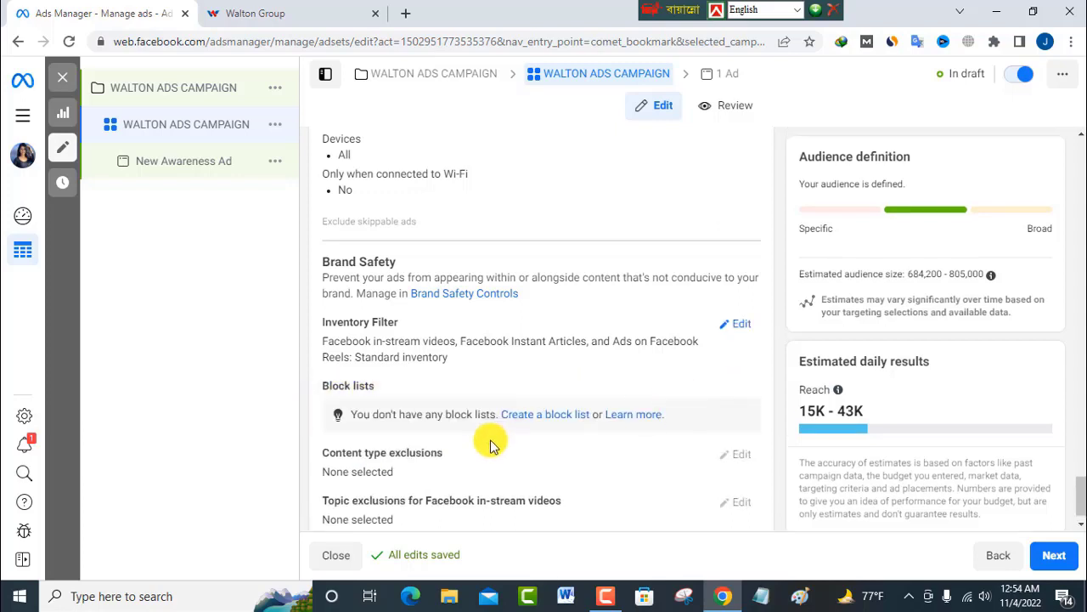
click(633, 414)
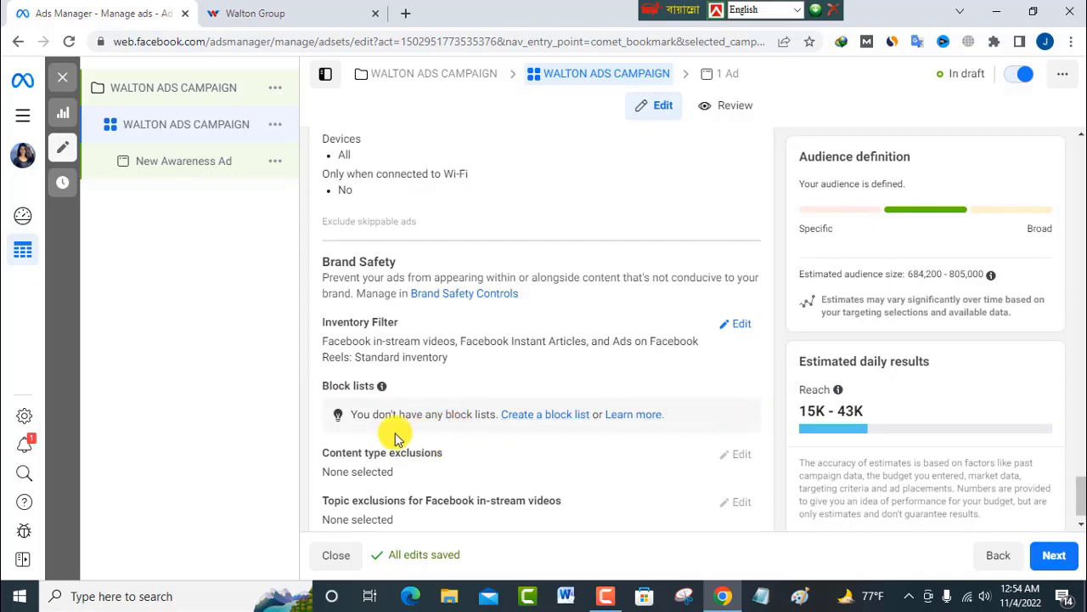
Step: Compare the Brand Safety inventory filter choices and set the Inventory Filter to Limited inventory
scroll(424, 388, down, 1)
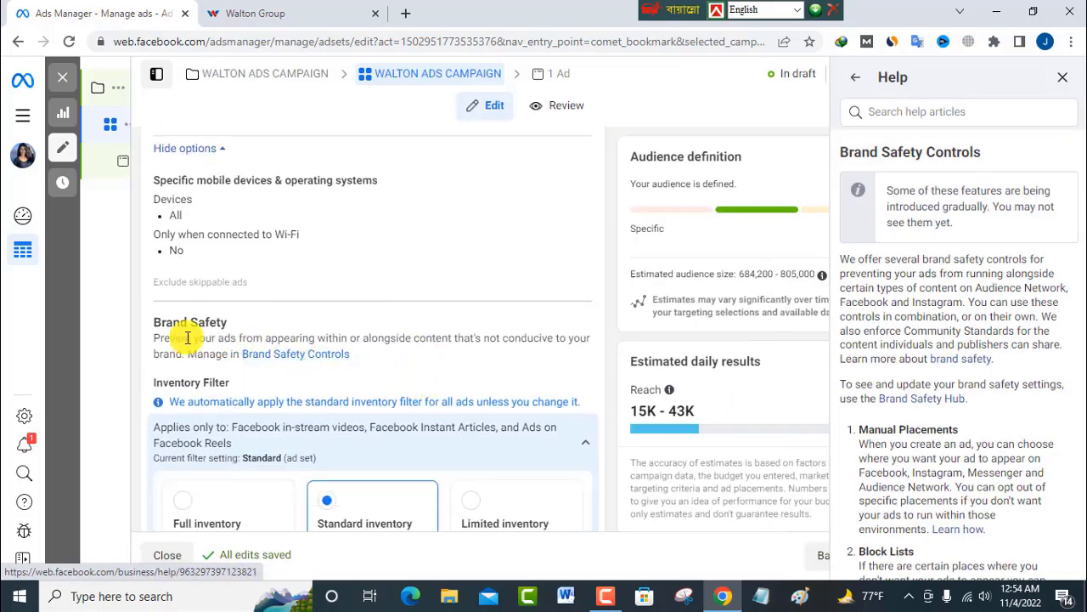
scroll(289, 361, down, 2)
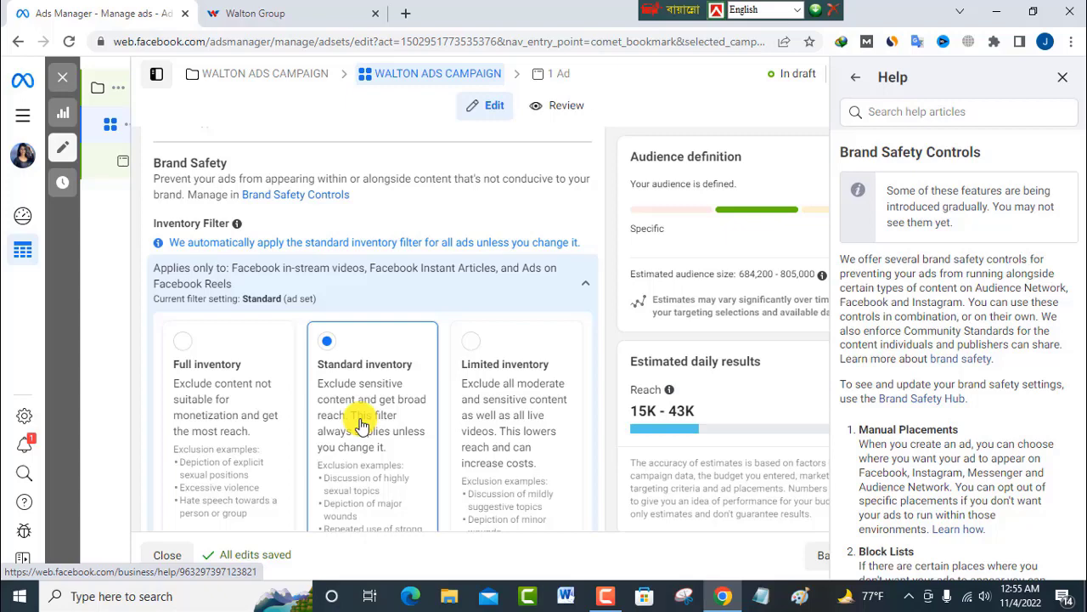
scroll(372, 280, down, 1)
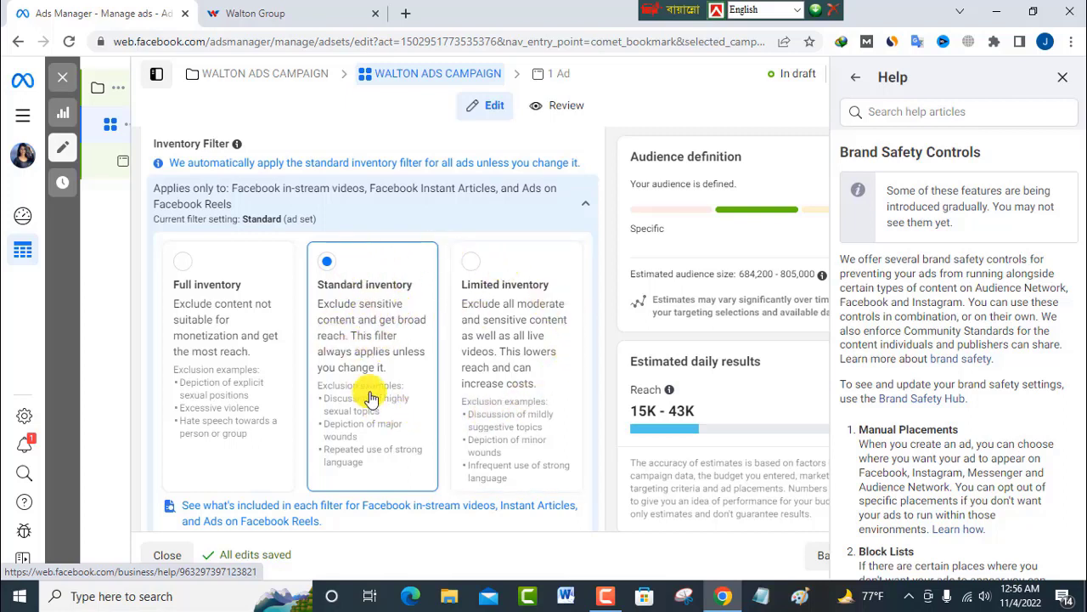
click(522, 330)
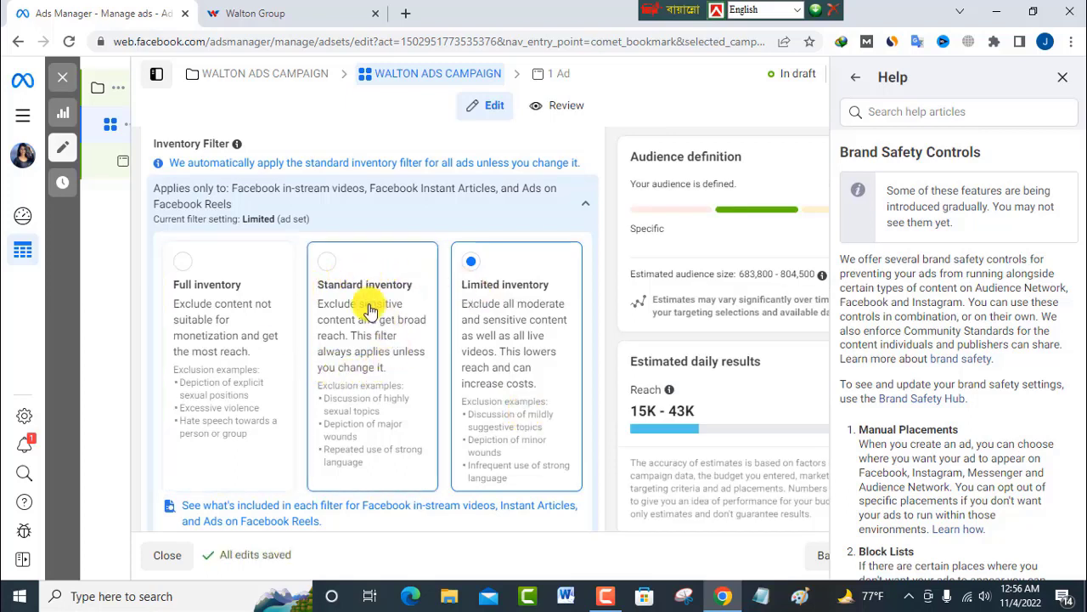
Step: Set the Brand Safety Inventory Filter to Standard inventory and switch the ad set to Advantage+ placements
click(368, 336)
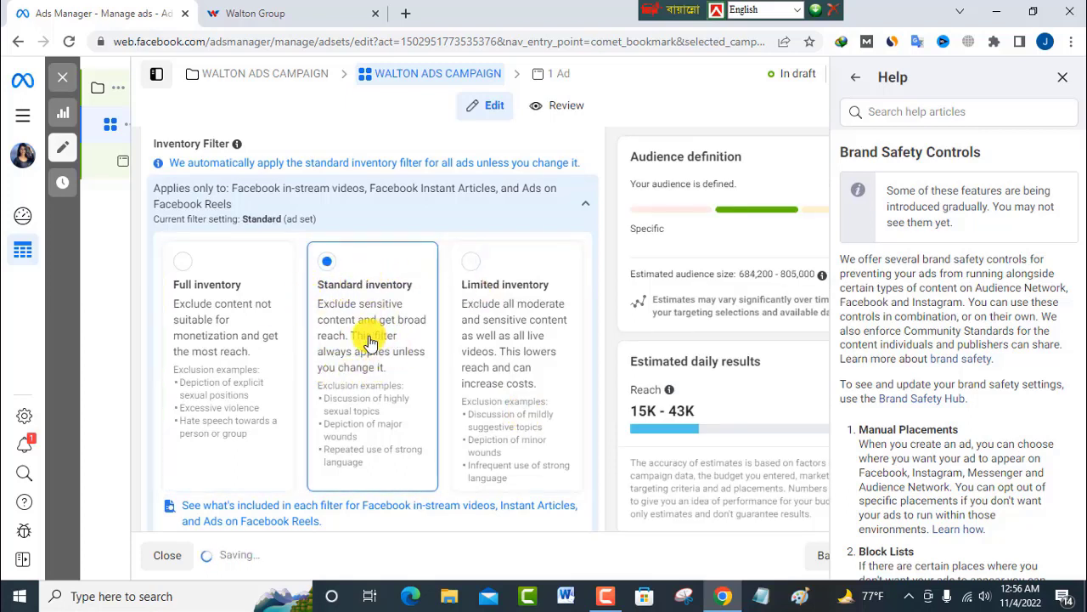
scroll(368, 344, down, 3)
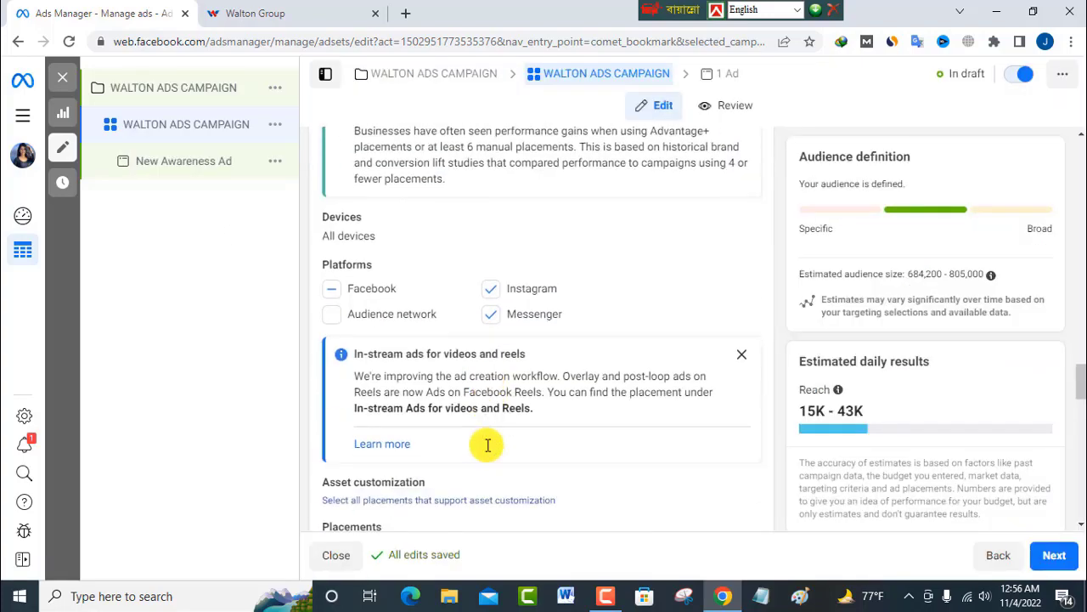
scroll(488, 445, down, 3)
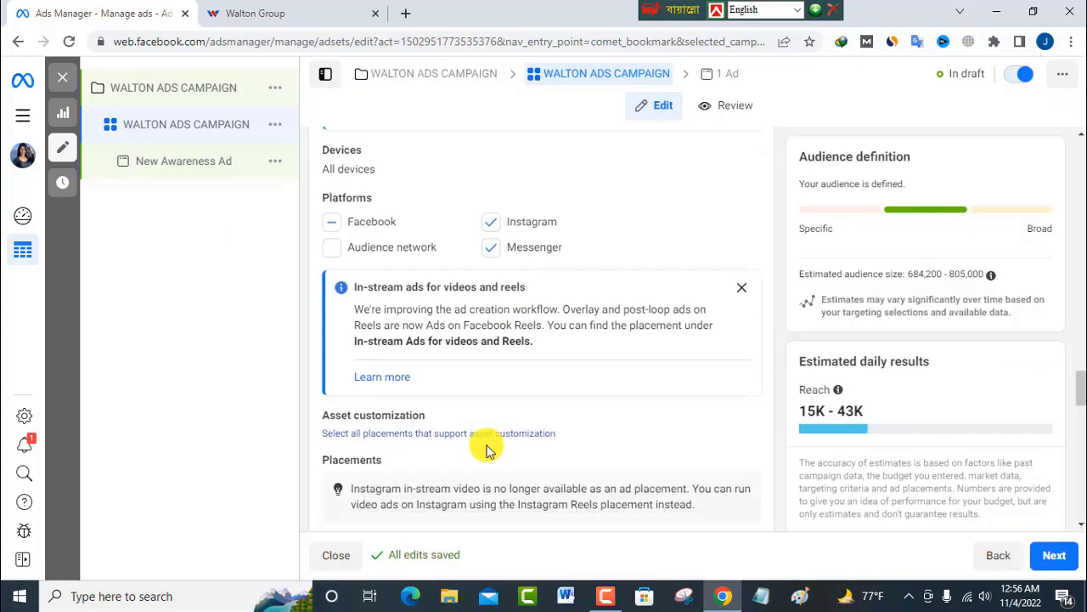
scroll(487, 445, up, 6)
scroll(487, 445, up, 1)
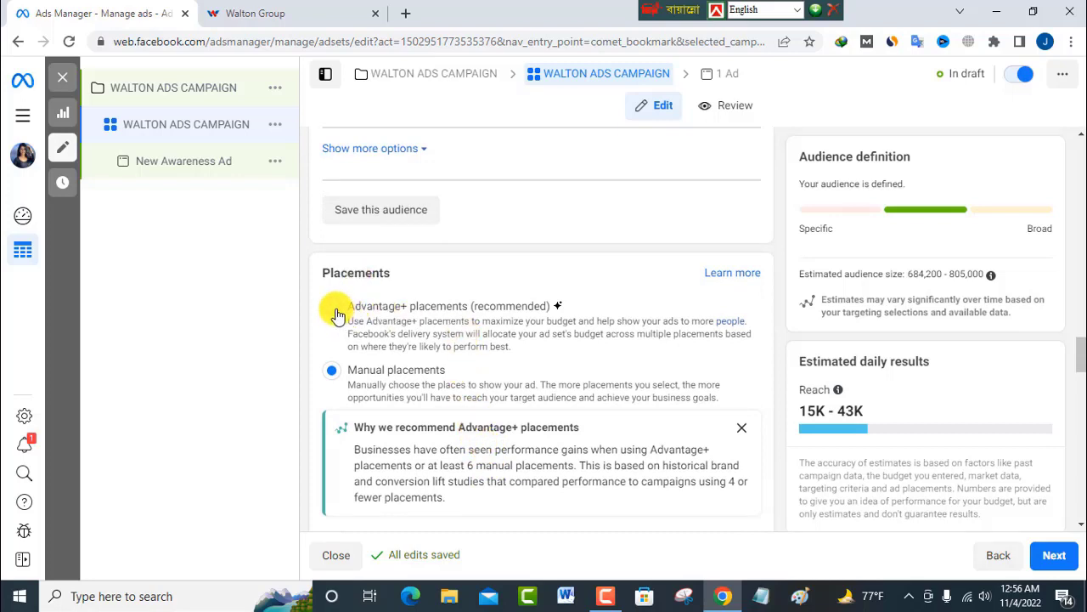
click(333, 308)
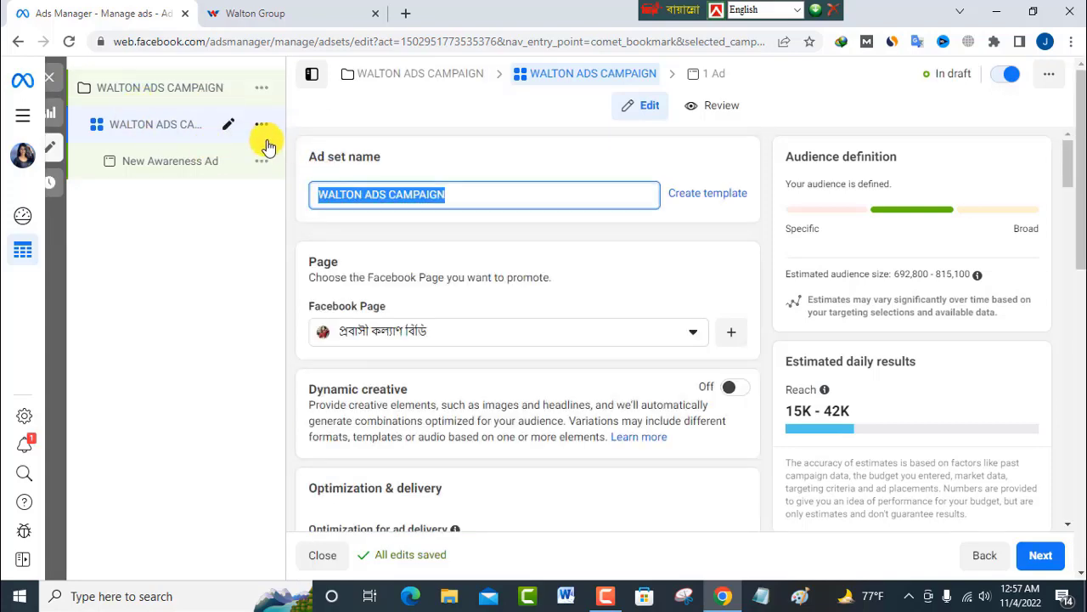
Step: Look over the ad set's schedule, audience and Brand Safety settings, and continue to the ad level
scroll(454, 345, down, 10)
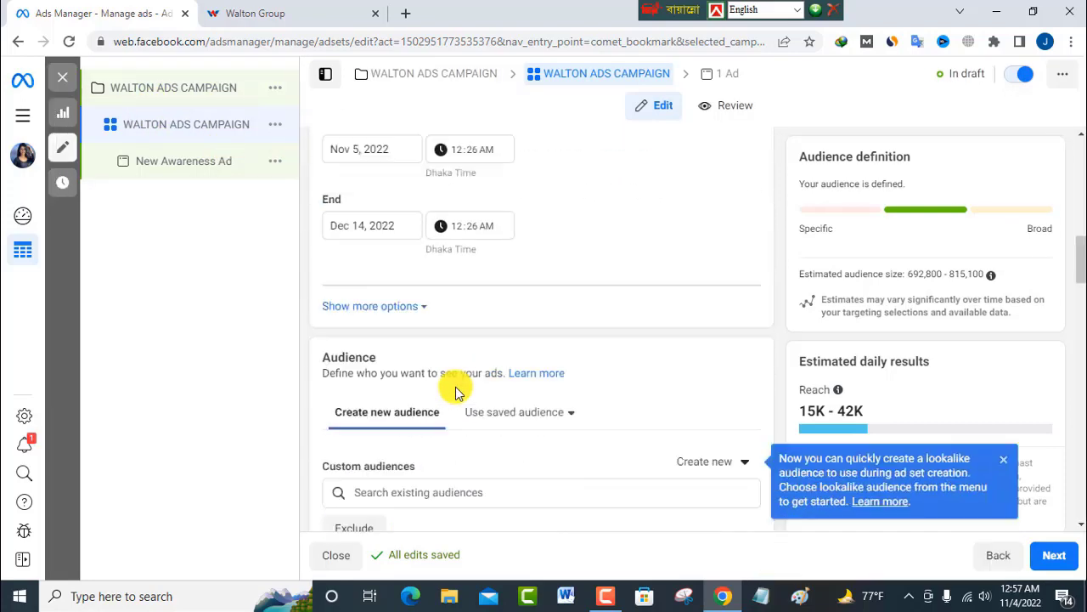
scroll(454, 390, down, 20)
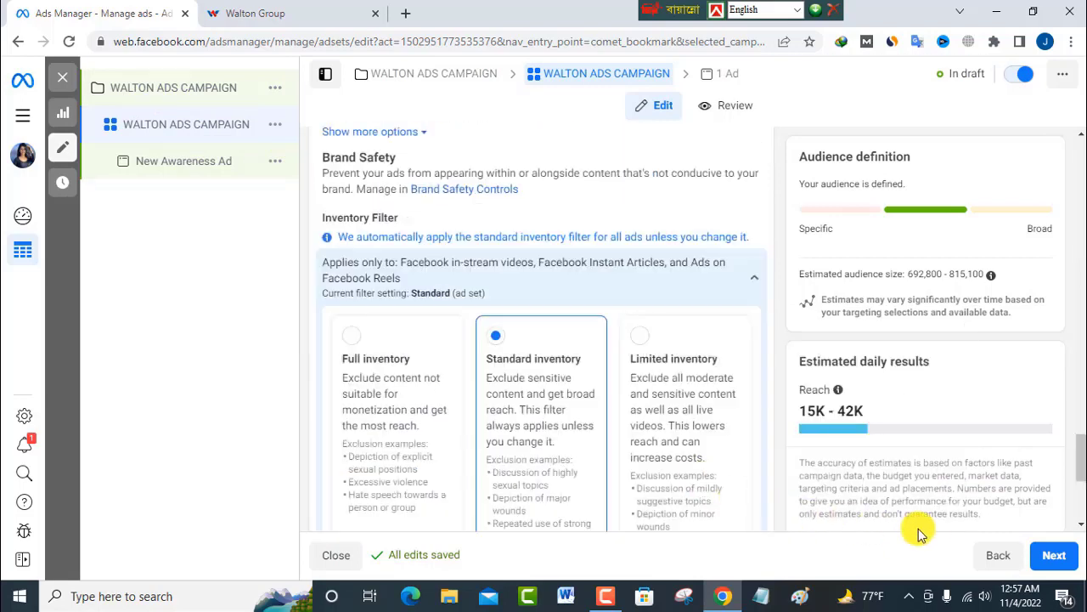
scroll(935, 534, down, 3)
click(1054, 556)
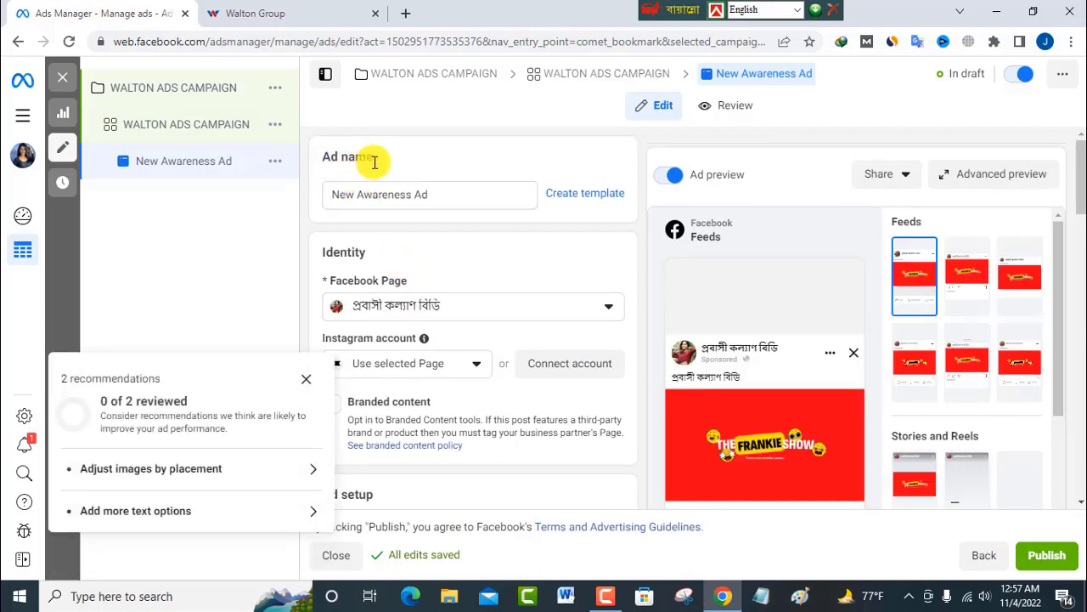
Step: Rename the ad as WALTON ADS CAMPAIGN with the copied name and dismiss the recommendations
click(437, 195)
triple_click(361, 191)
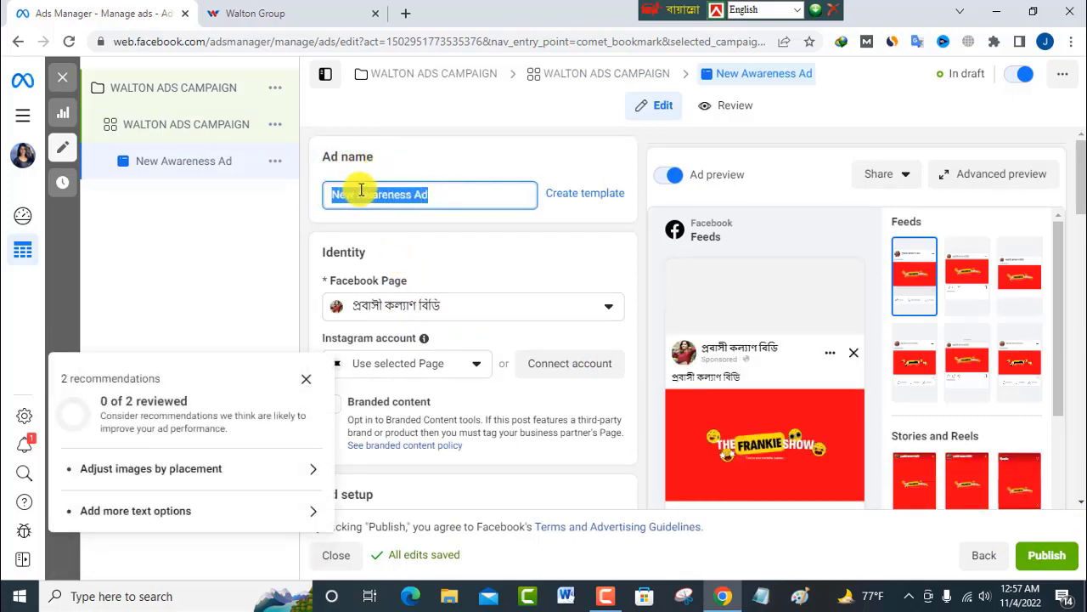
right_click(362, 193)
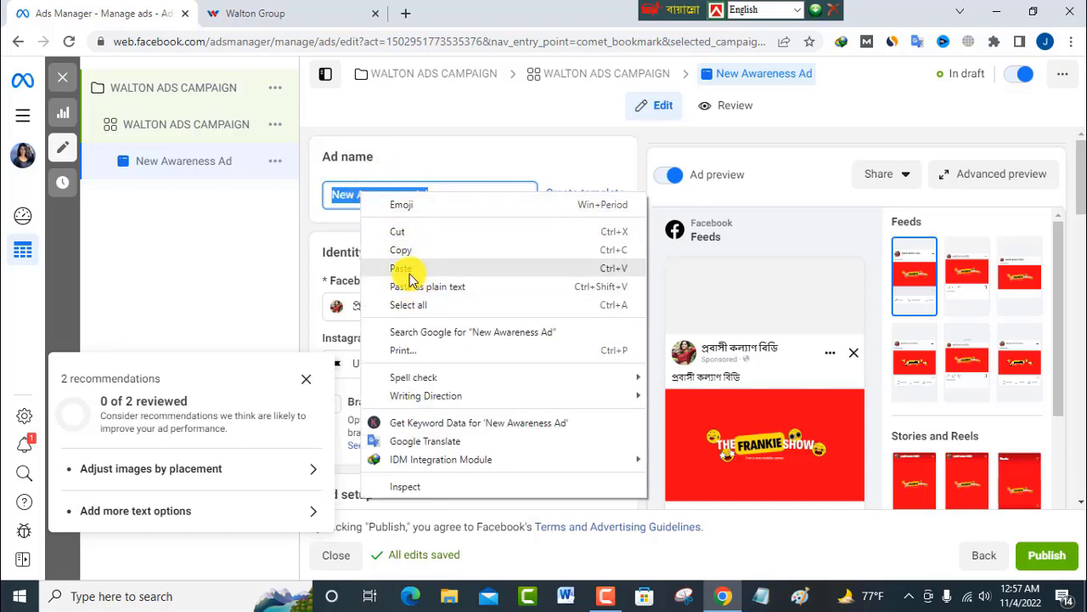
click(401, 268)
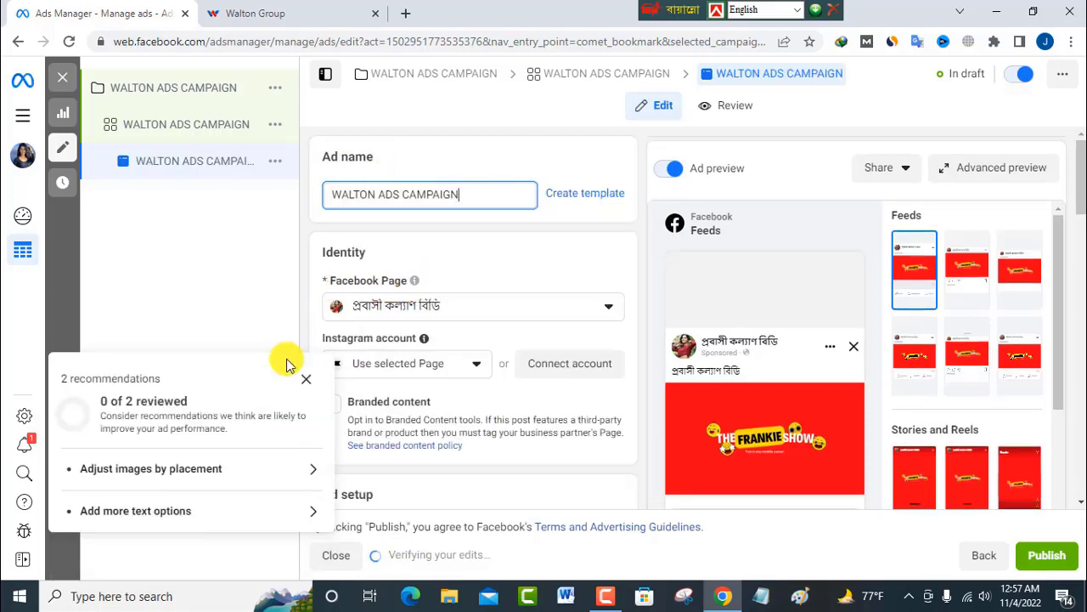
click(308, 379)
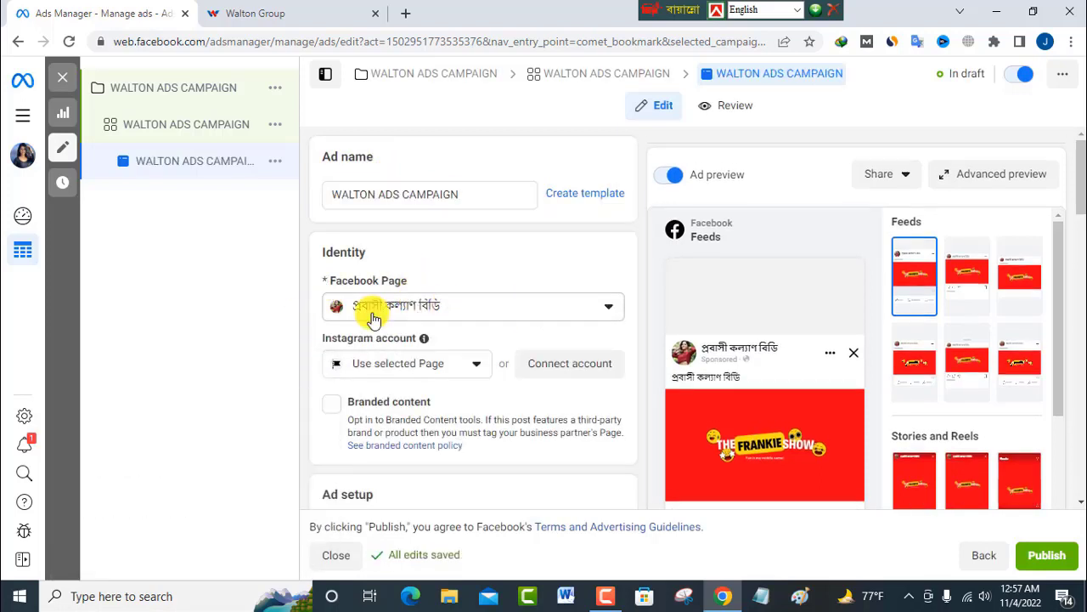
Step: Check the Facebook Page choices in the ad's Identity section without changing the page
click(612, 314)
click(610, 313)
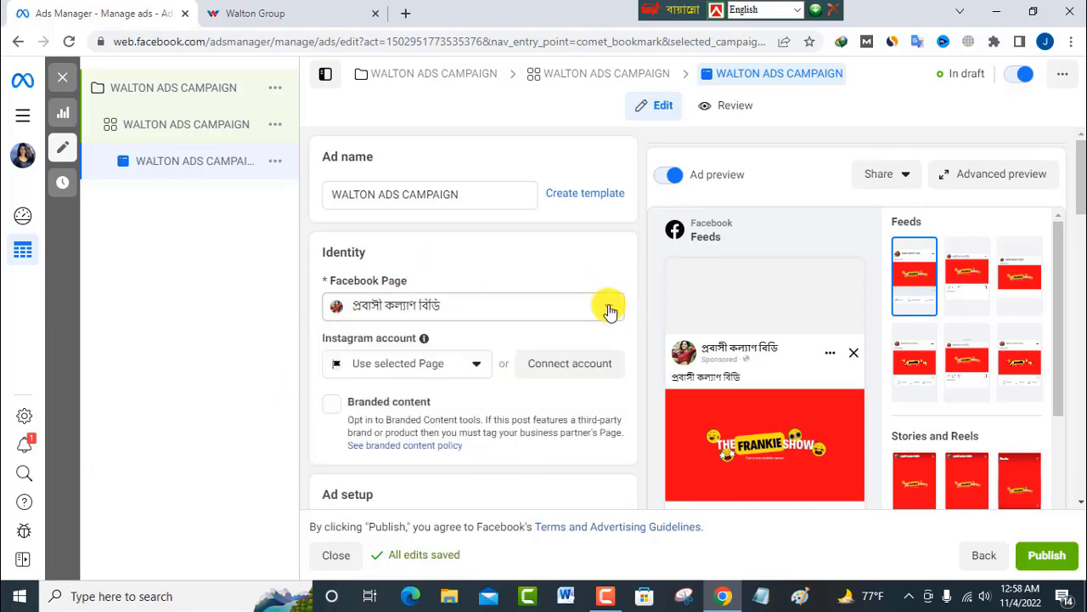
click(610, 313)
click(610, 313)
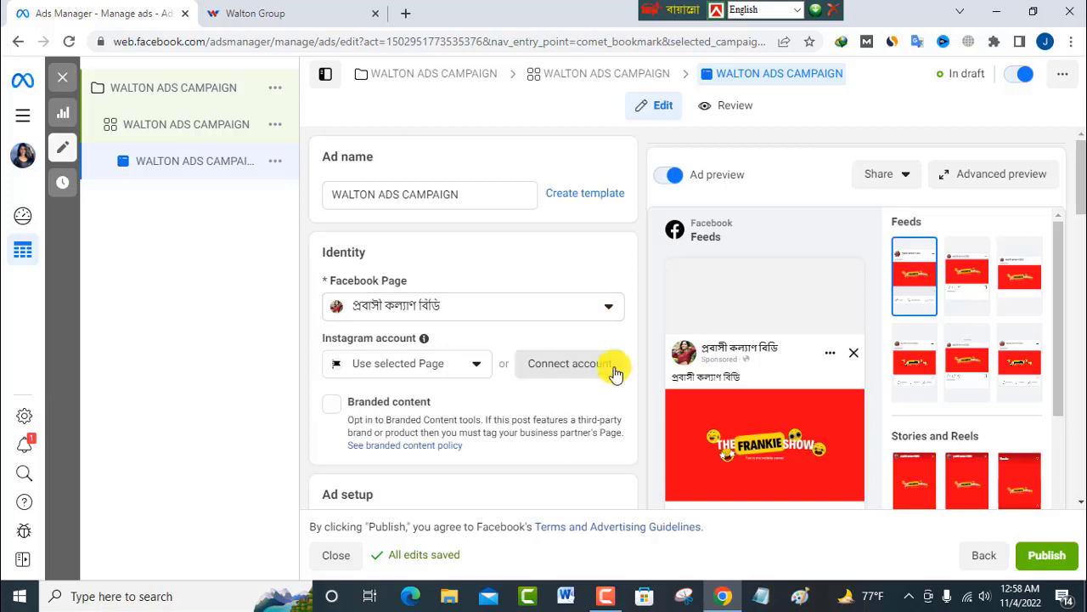
Step: Try the Branded content option in the Identity section, view its partner fields, and turn it off again
scroll(600, 366, down, 1)
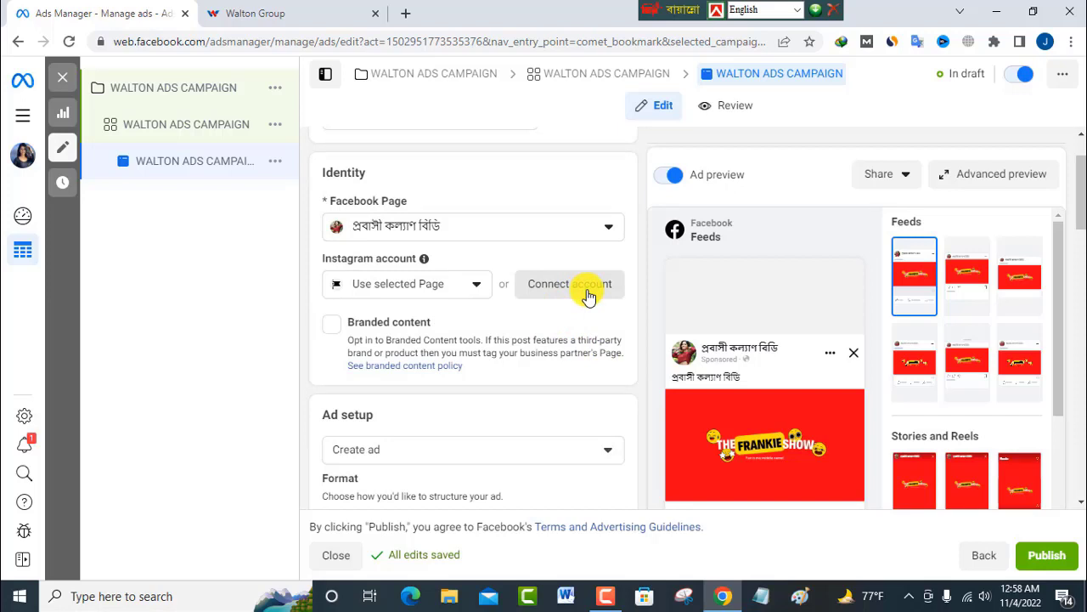
click(335, 328)
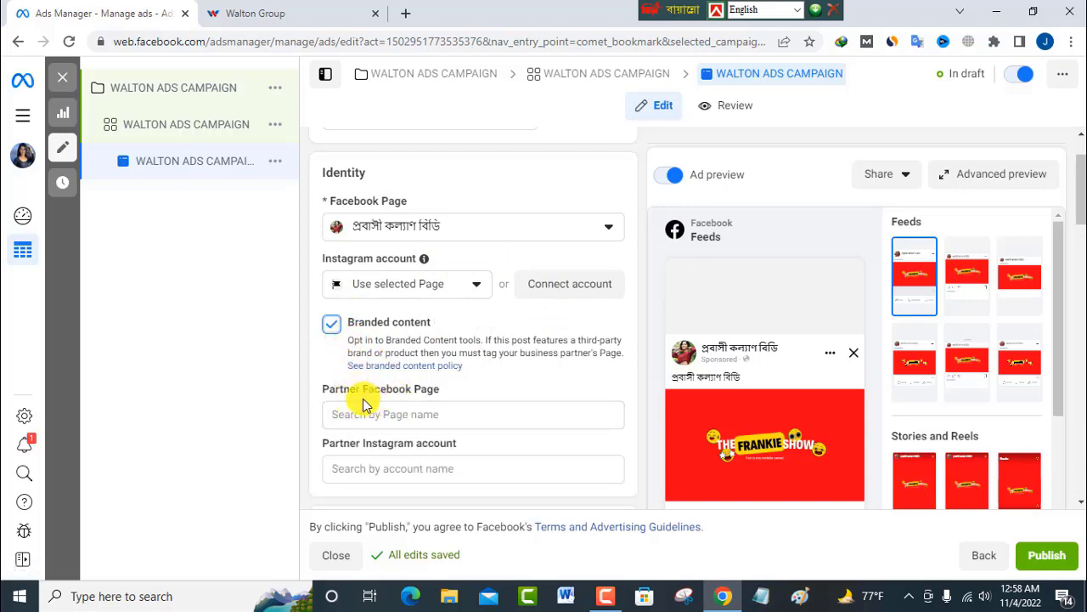
scroll(436, 413, down, 1)
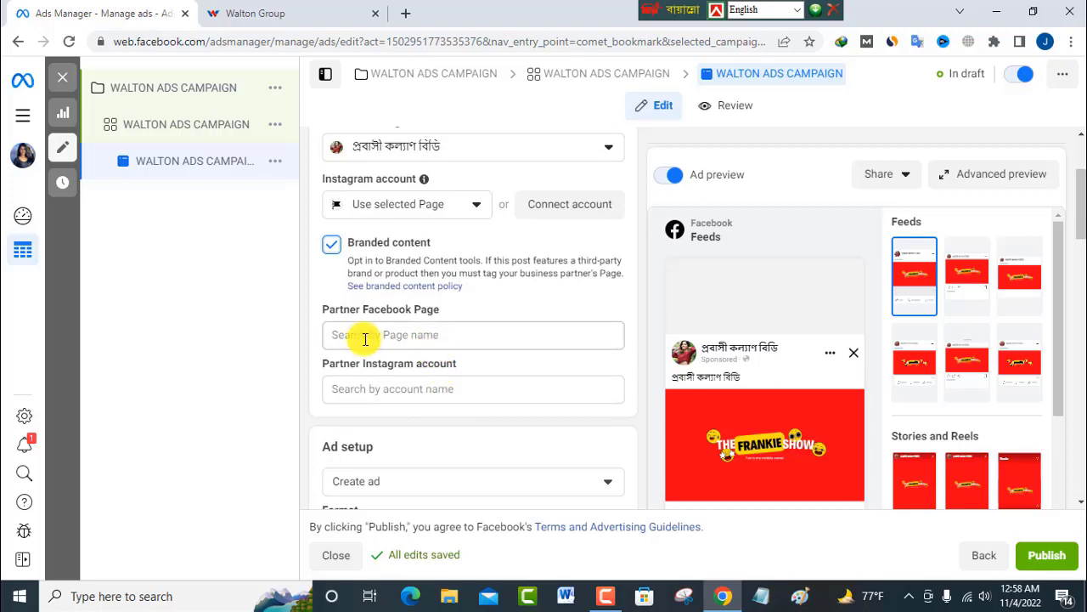
click(331, 244)
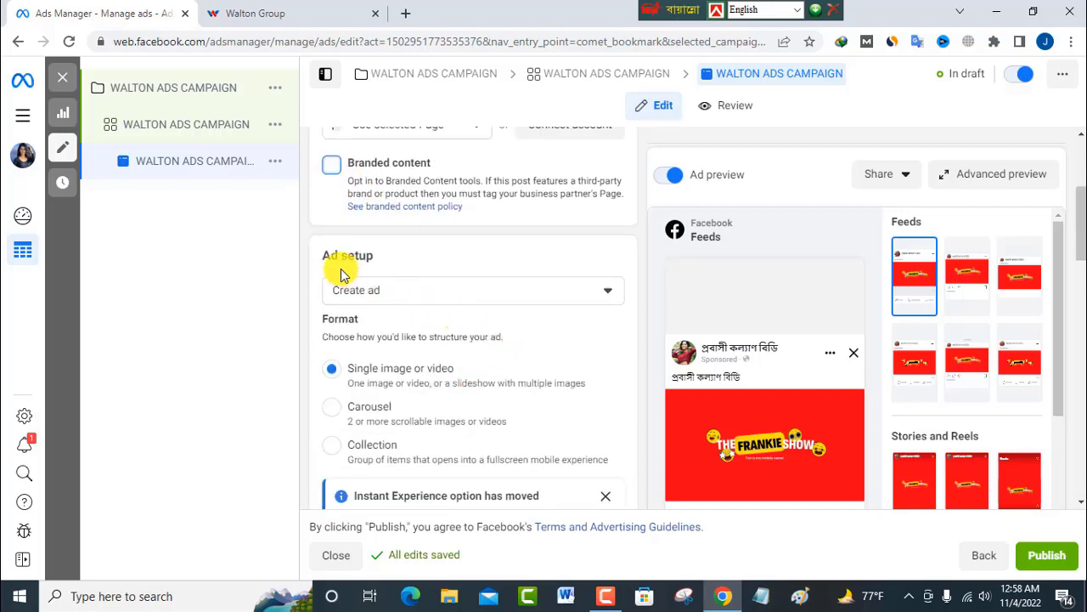
Step: Check the Ad setup choices, keeping Create ad, and remove the existing media from the ad creative
click(611, 293)
click(611, 293)
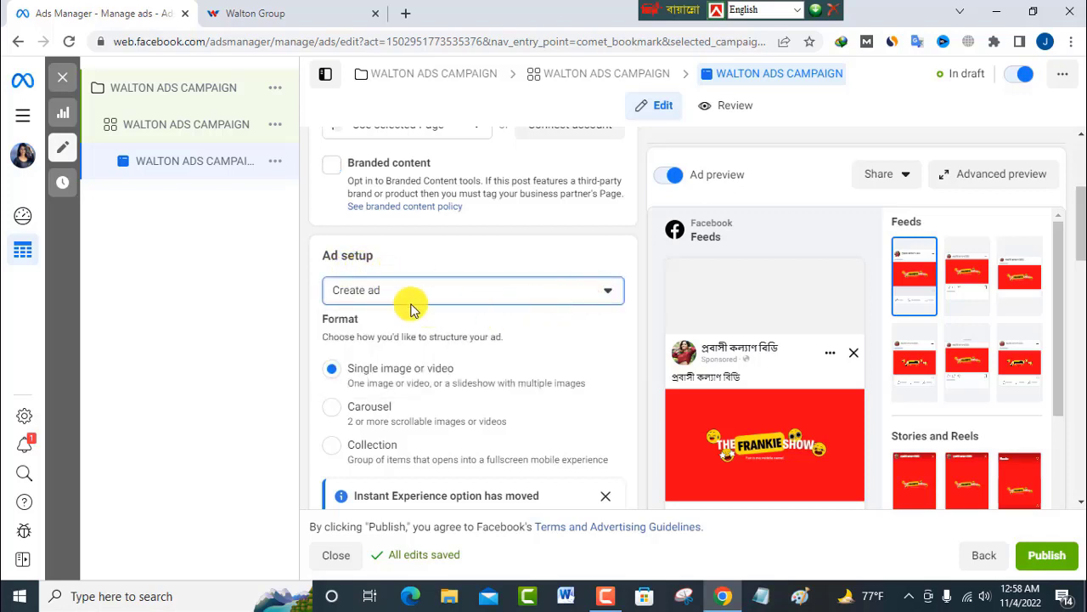
scroll(470, 399, down, 1)
scroll(470, 403, down, 3)
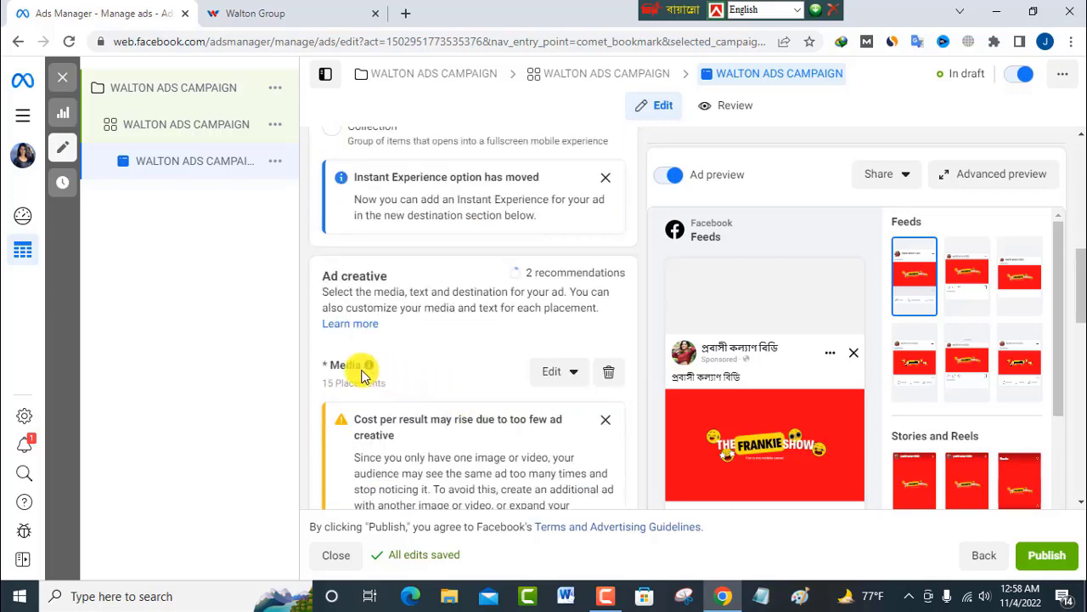
click(611, 374)
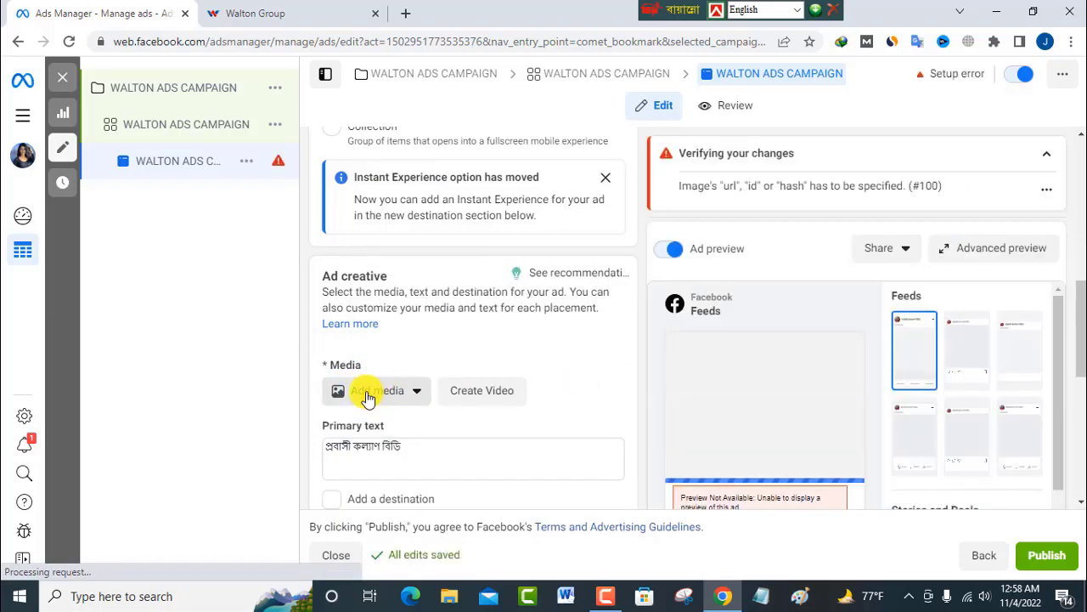
Step: Open the image selection for the ad's media, view the account images, and close it without choosing one
click(367, 396)
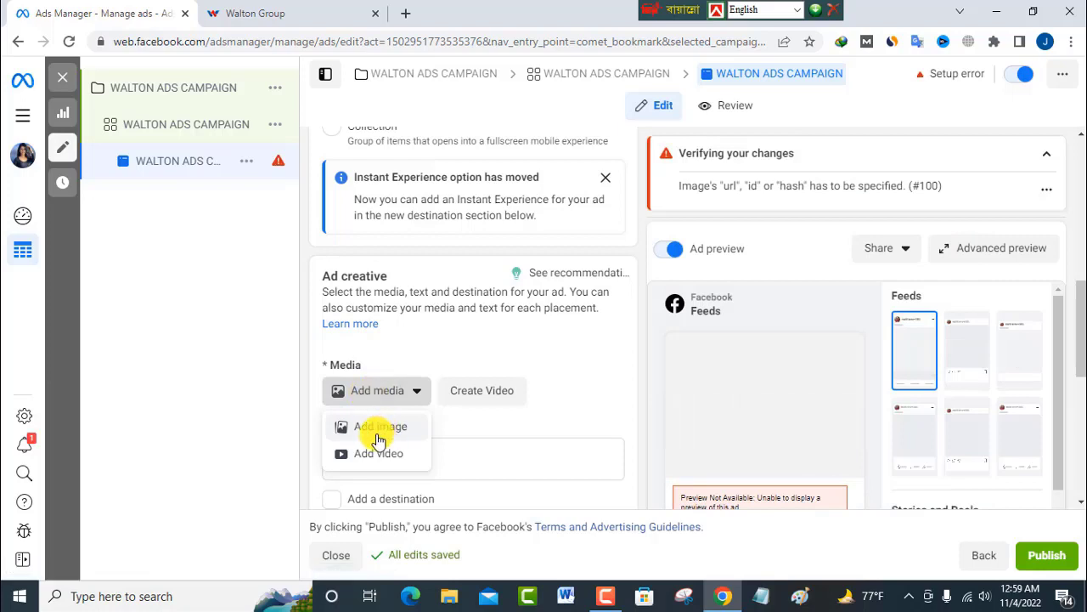
click(369, 432)
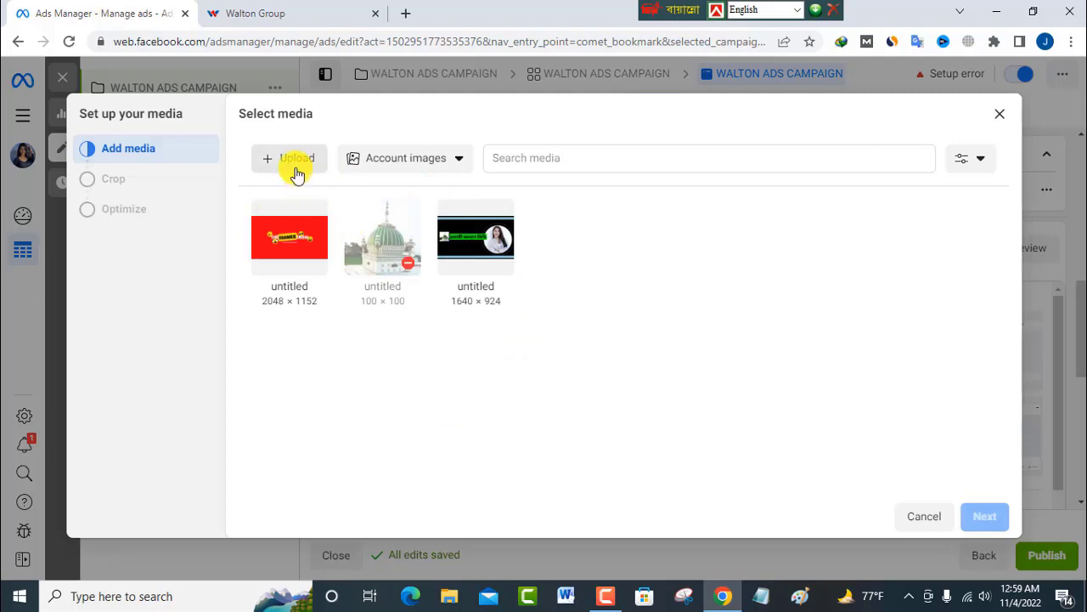
key(Escape)
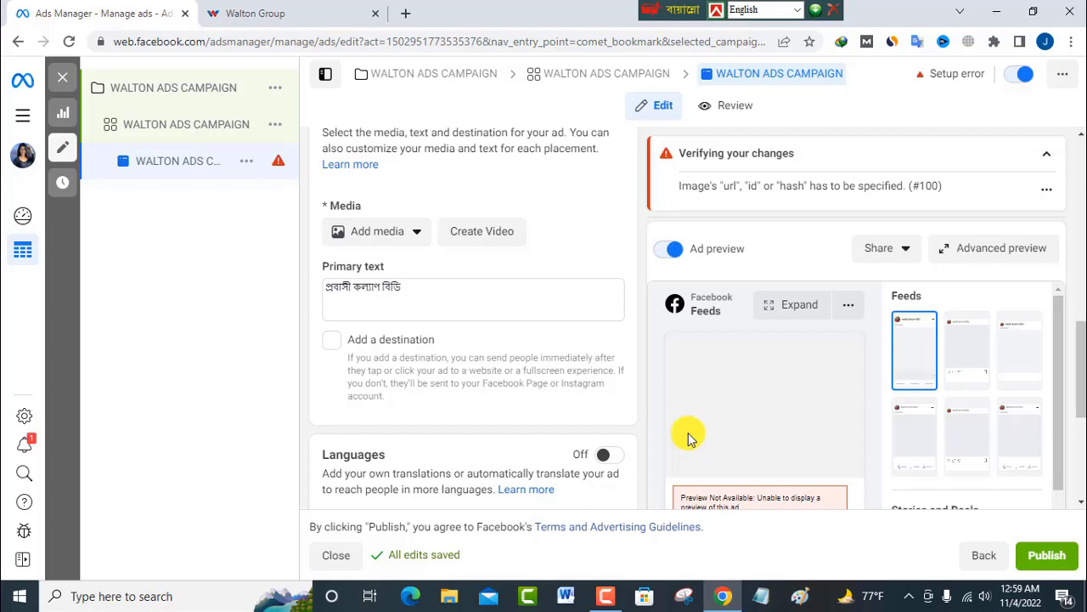
Step: Search Google in a new tab for "facebook post banner size" and read the recommended dimensions
click(403, 14)
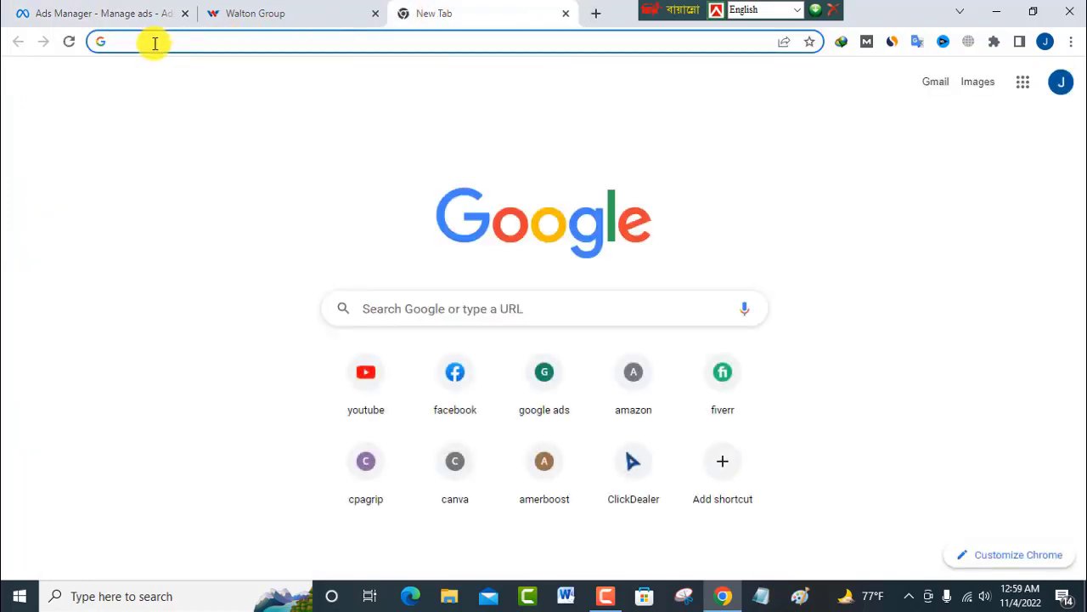
text(facebook post banner size)
key(Return)
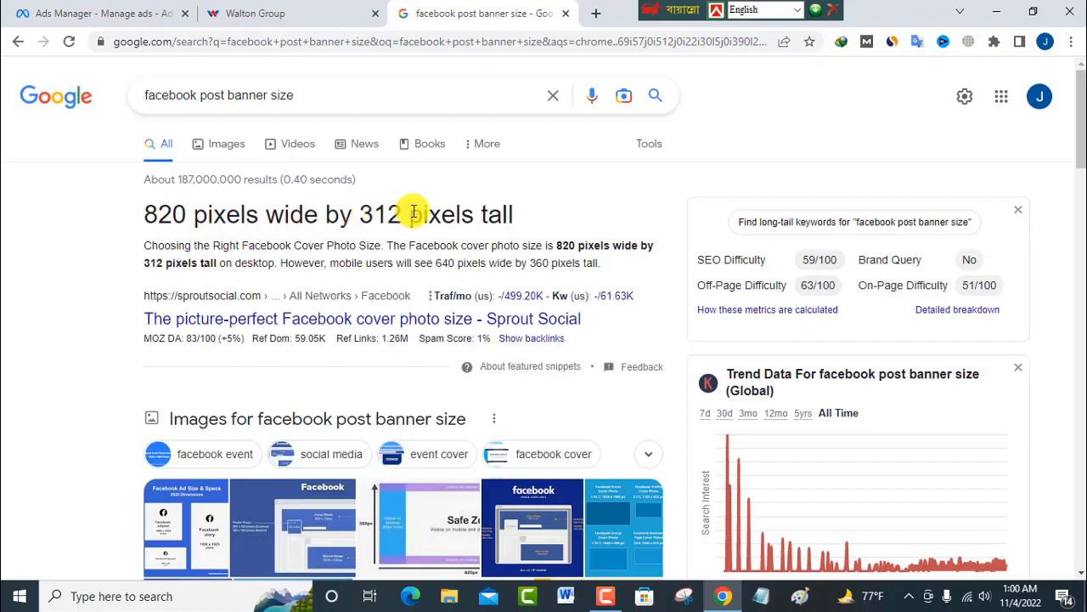
scroll(424, 260, down, 2)
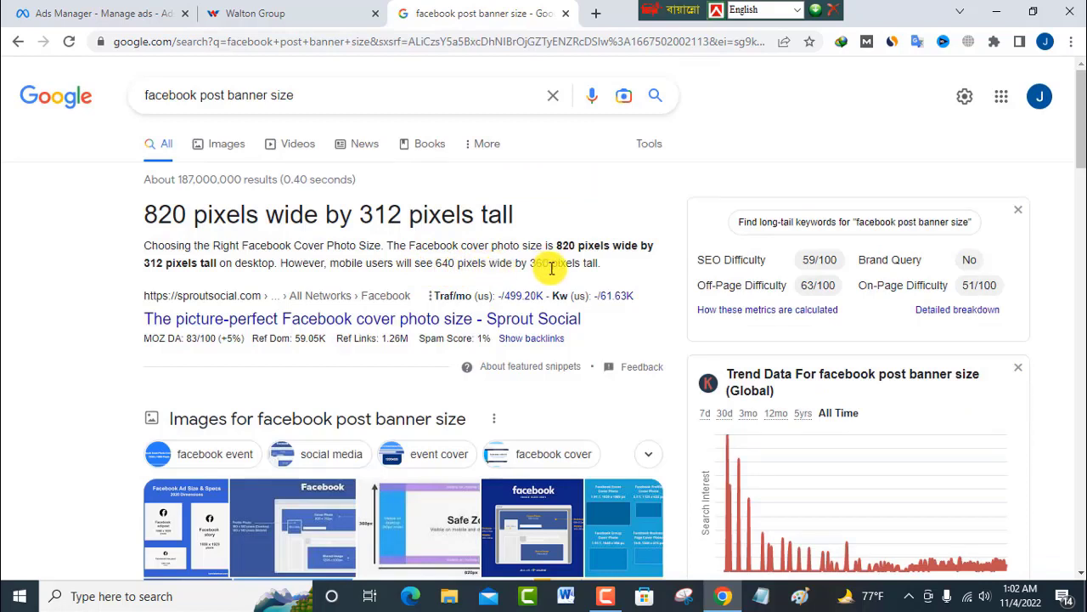
Step: Open Canva in a new tab and search for "facebook post" templates in the Facebook Post format, 940 × 788 px
click(598, 17)
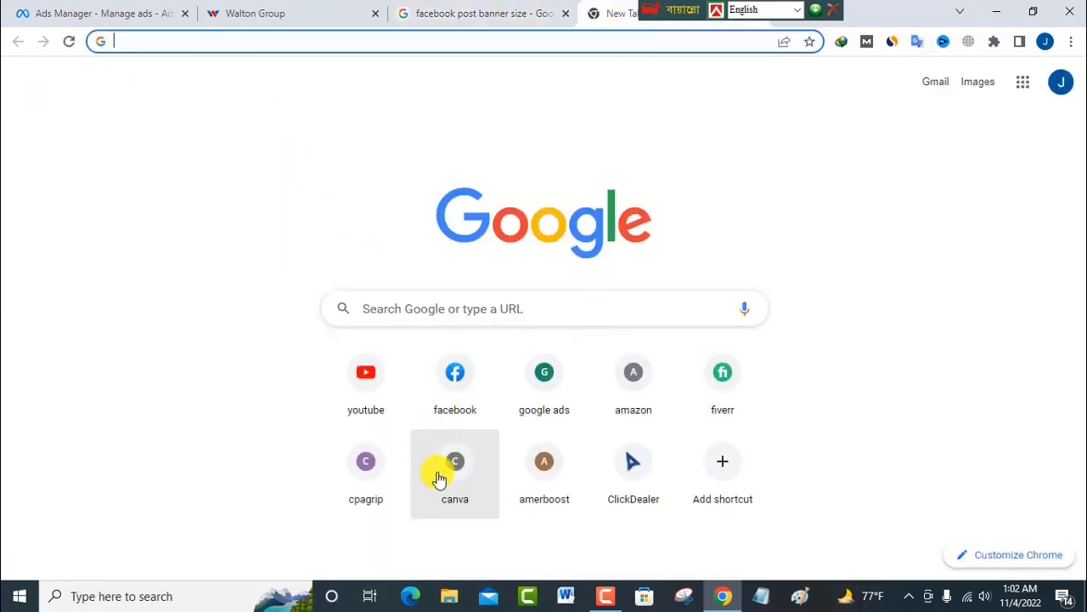
click(455, 476)
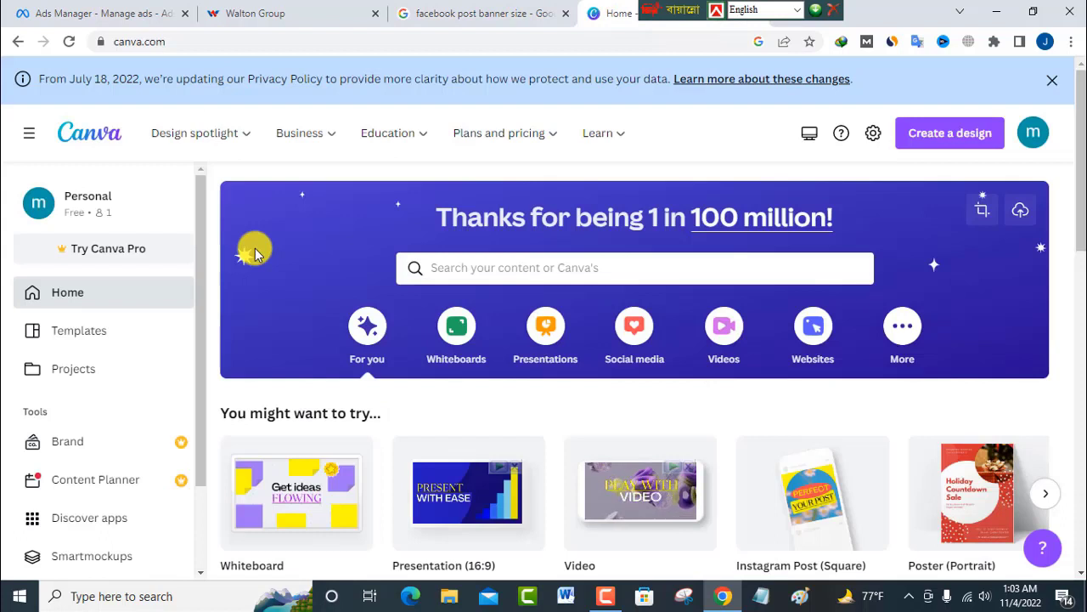
click(951, 143)
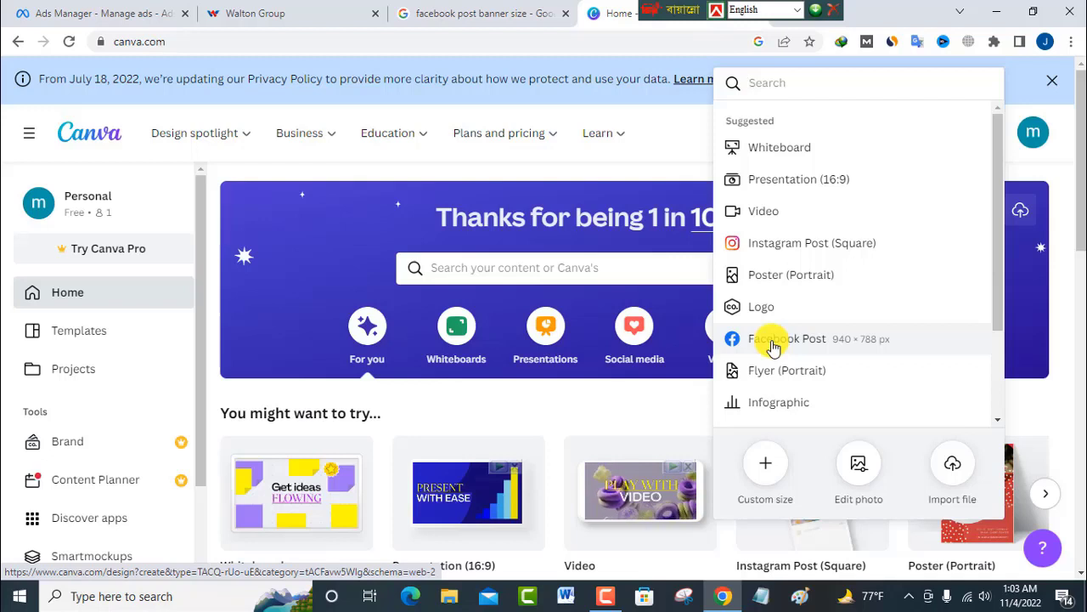
click(453, 269)
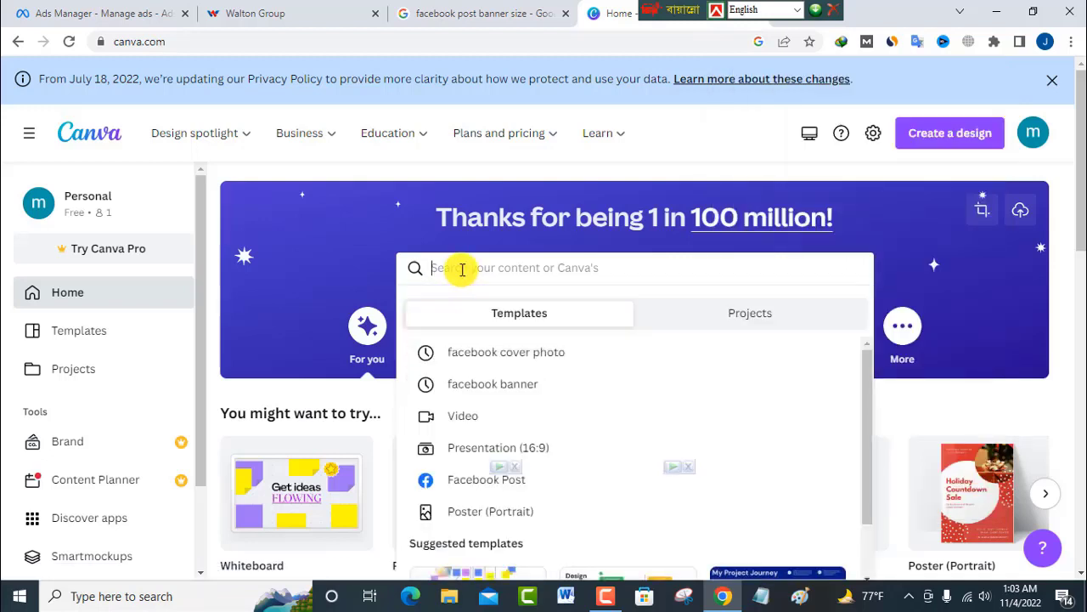
text(facebook post)
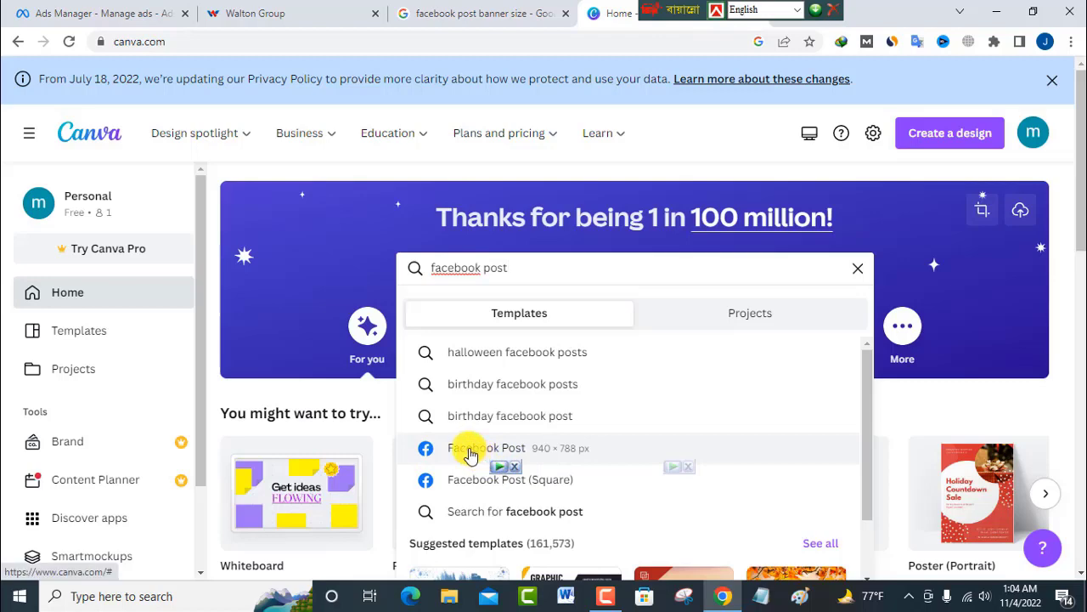
click(471, 450)
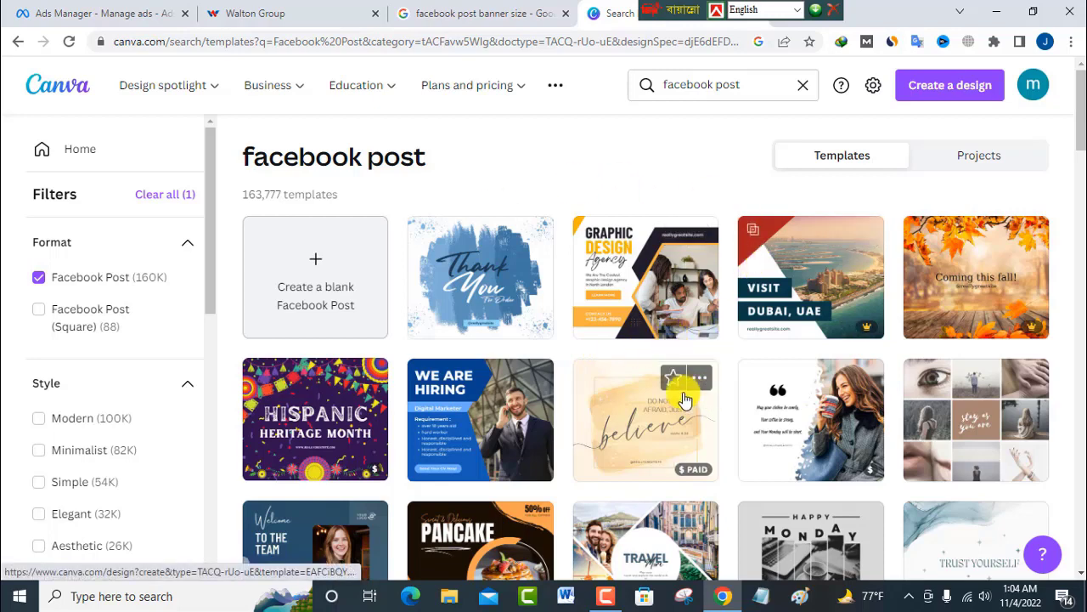
Step: Open the orange and black Graphic Design Agency template for editing and replace it with the Silver Laptop XII Series template
click(669, 293)
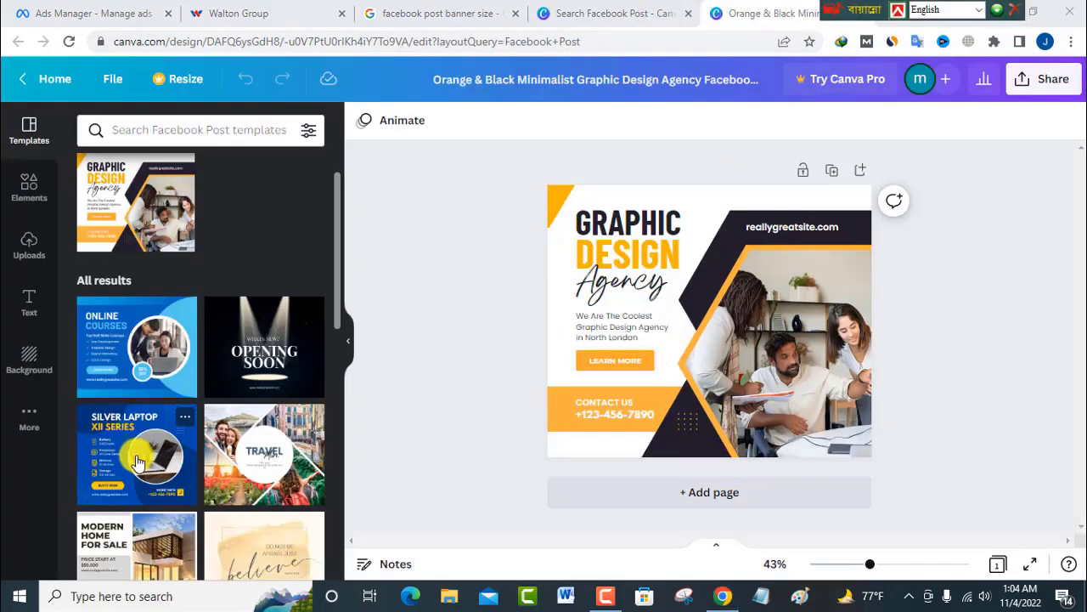
click(136, 462)
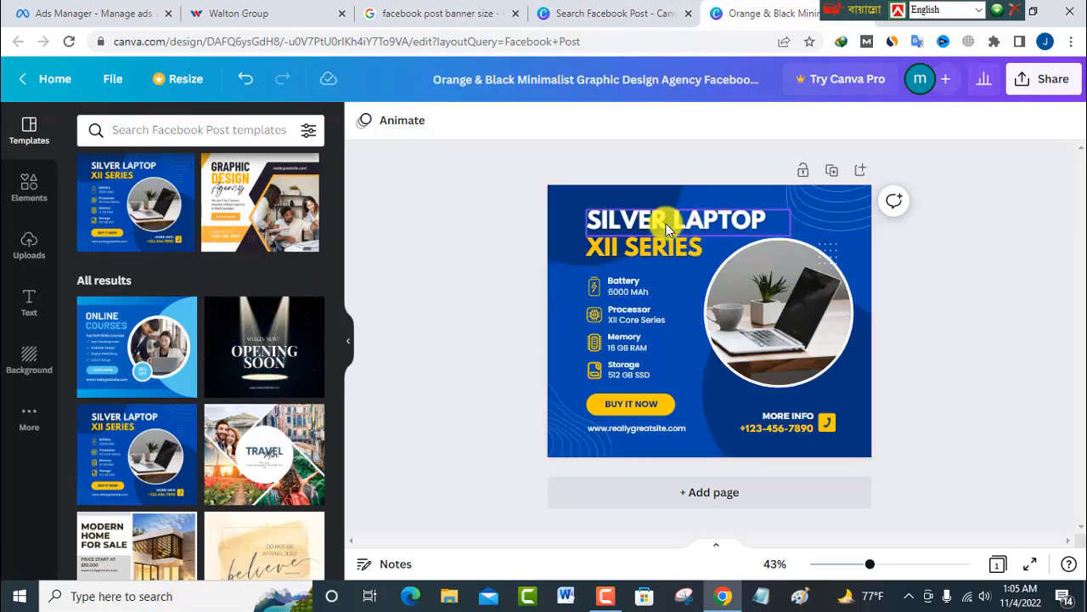
Step: Reposition the SILVER LAPTOP title slightly higher and shift the XII SERIES line slightly to the right on the banner
mouse_move(666, 222)
mouse_down()
mouse_move(722, 221)
mouse_move(627, 215)
mouse_move(676, 214)
mouse_up()
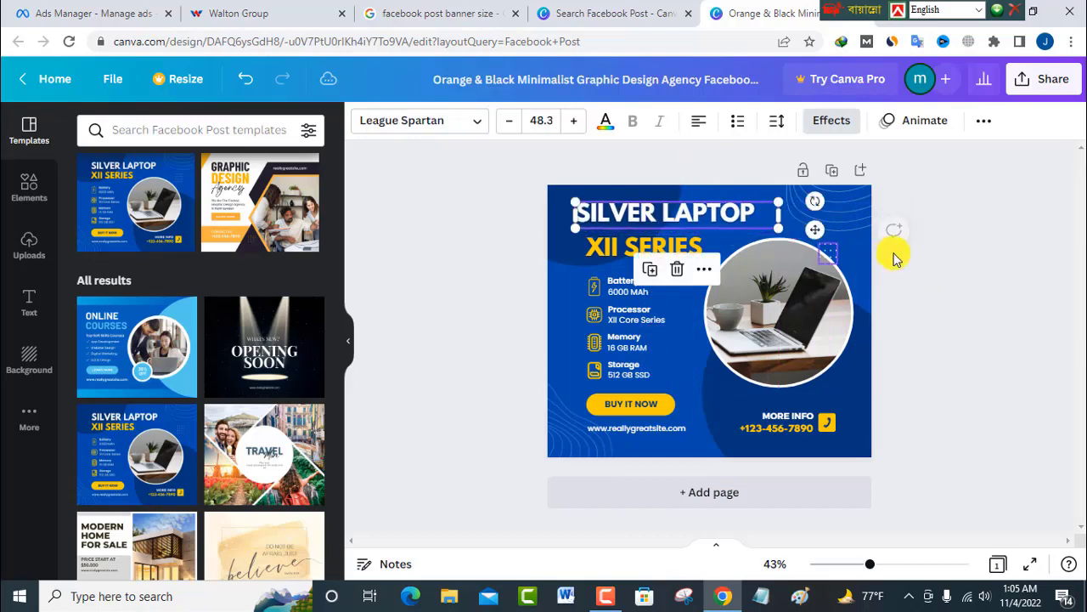
click(893, 252)
mouse_move(647, 266)
mouse_down()
mouse_move(729, 299)
mouse_move(653, 264)
mouse_up()
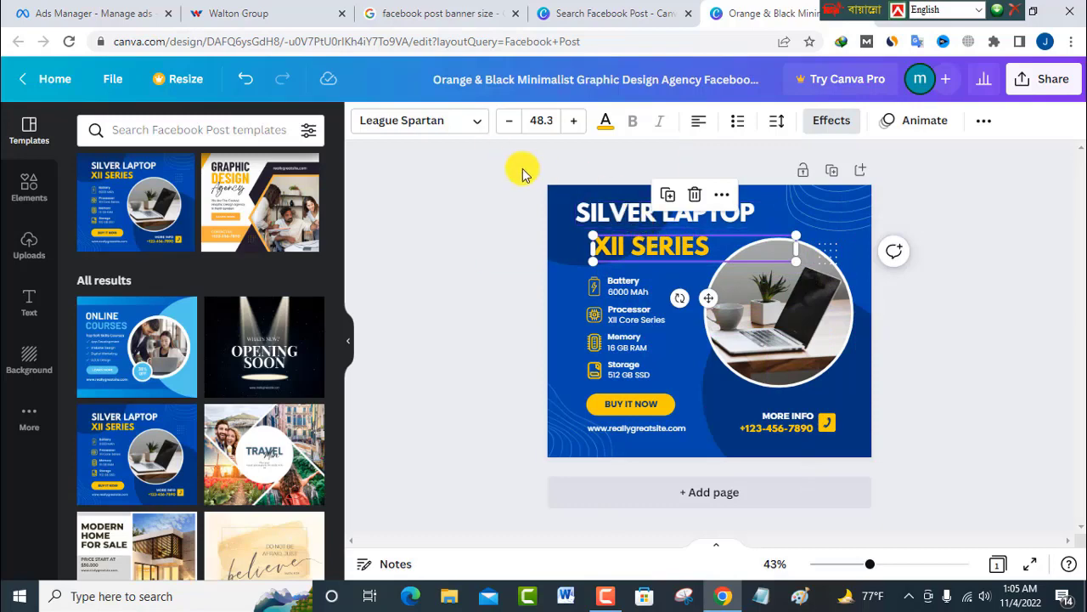
click(926, 255)
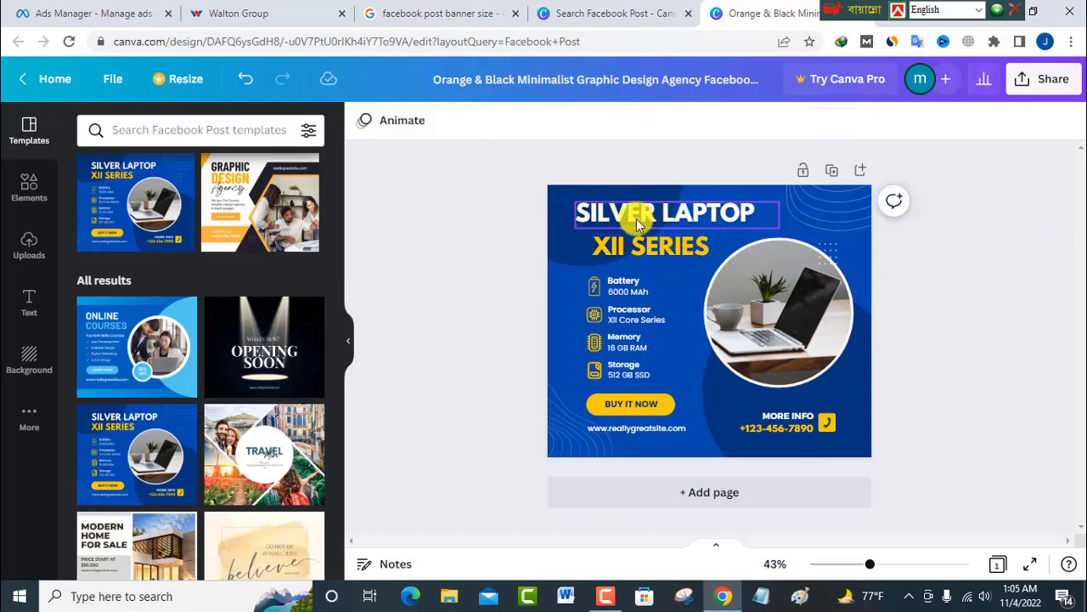
drag(637, 215, 648, 217)
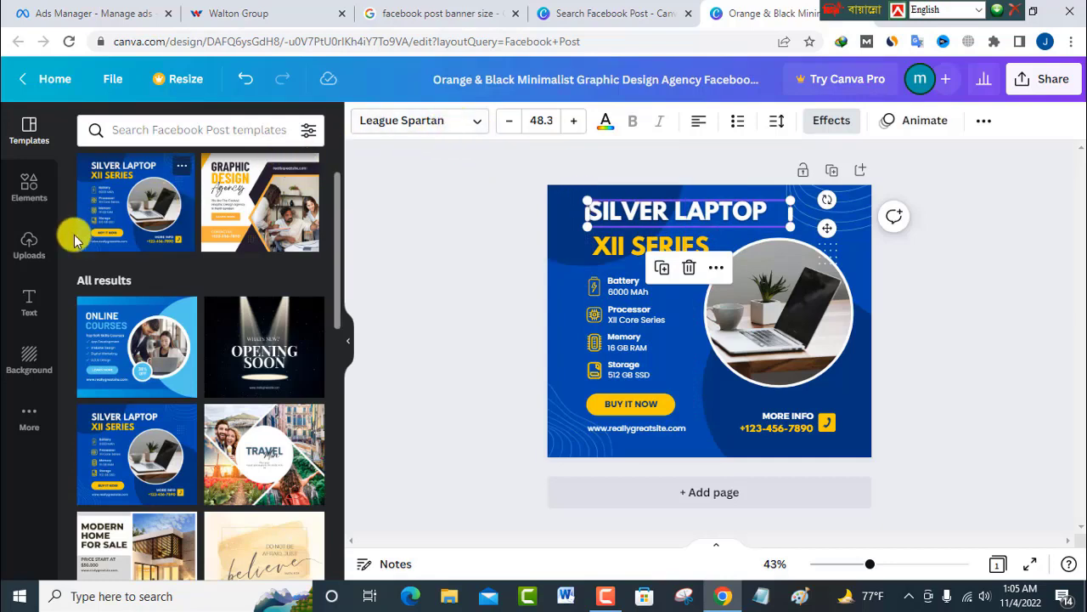
Step: Add a heading reading "fgdgfg" over the XII SERIES line and delete it
click(28, 299)
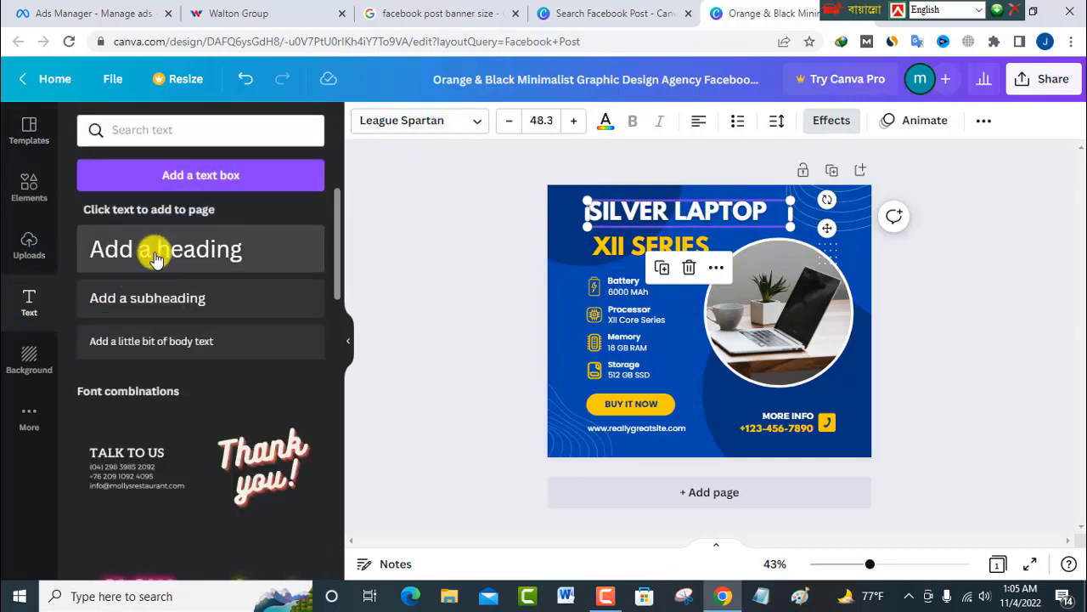
drag(156, 255, 680, 248)
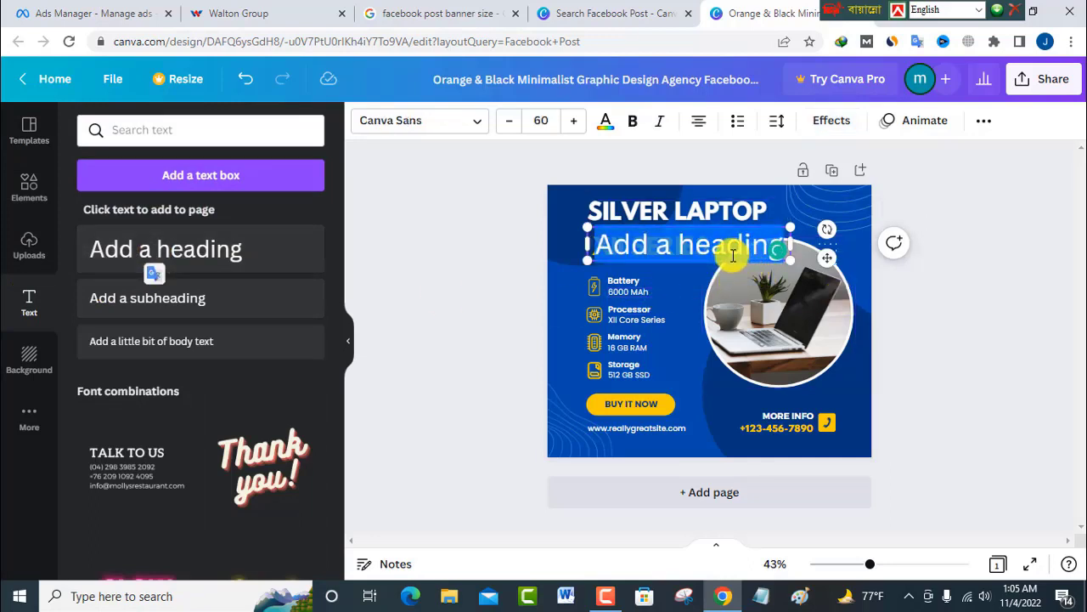
text(fgdgfg)
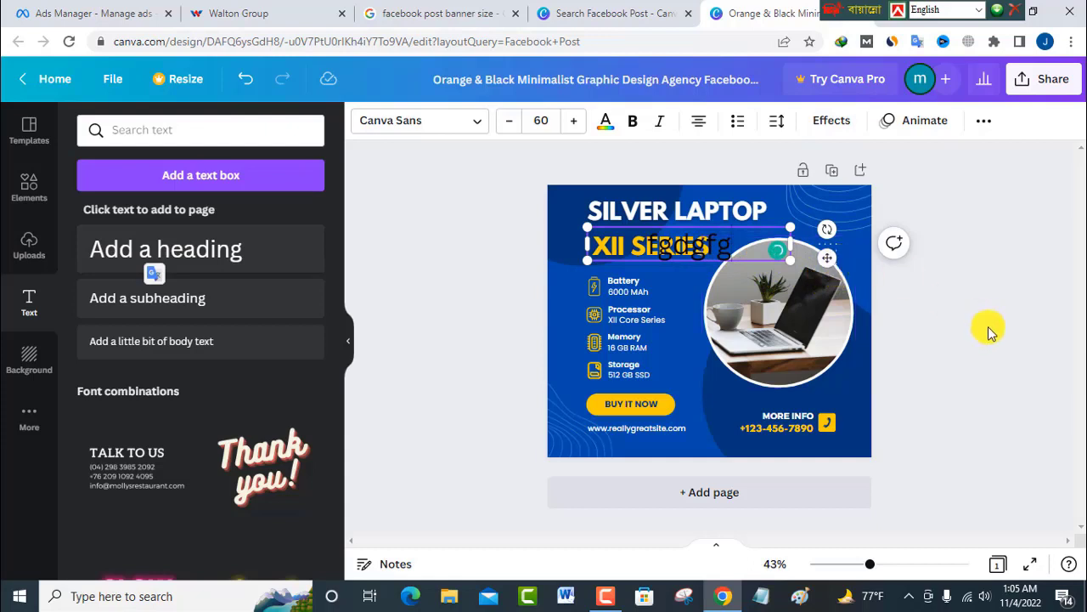
key(Escape)
key(Delete)
Step: Browse the available fonts for the SILVER LAPTOP title without choosing one
click(666, 222)
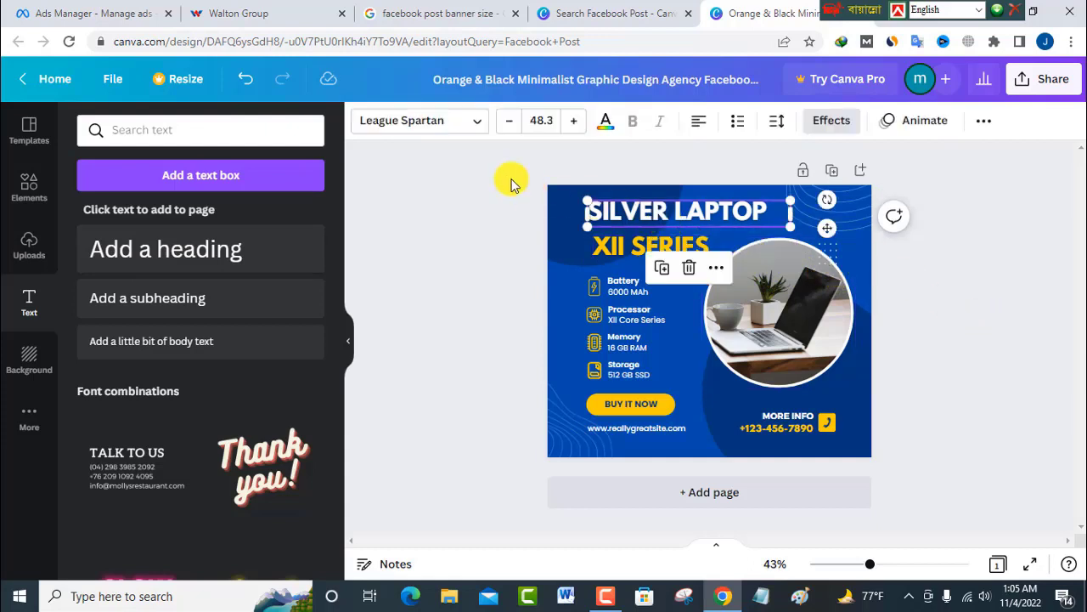
click(478, 125)
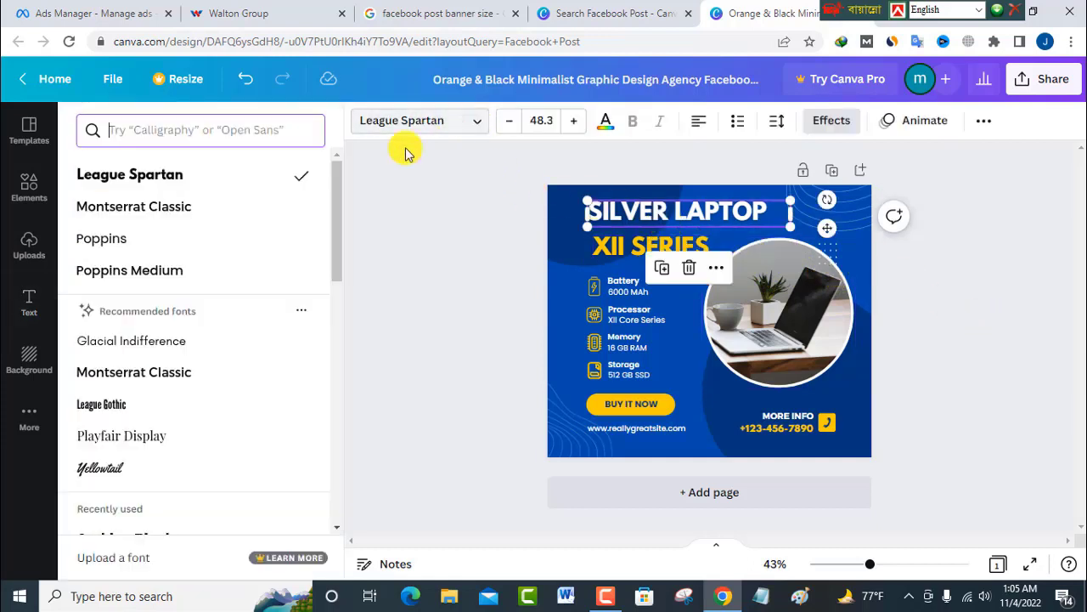
scroll(182, 279, down, 3)
scroll(162, 382, down, 12)
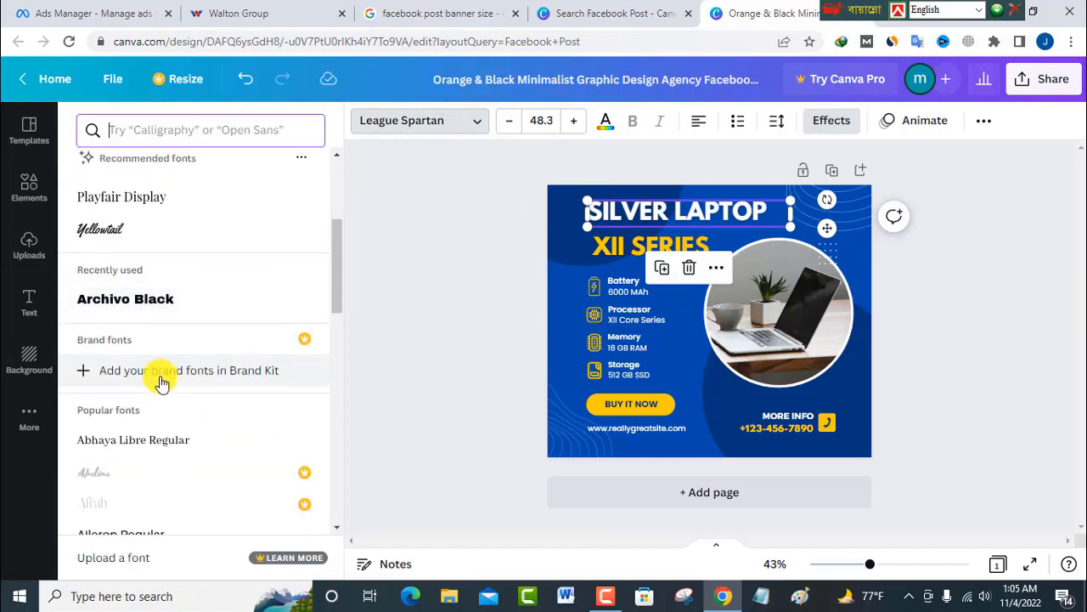
scroll(161, 385, up, 8)
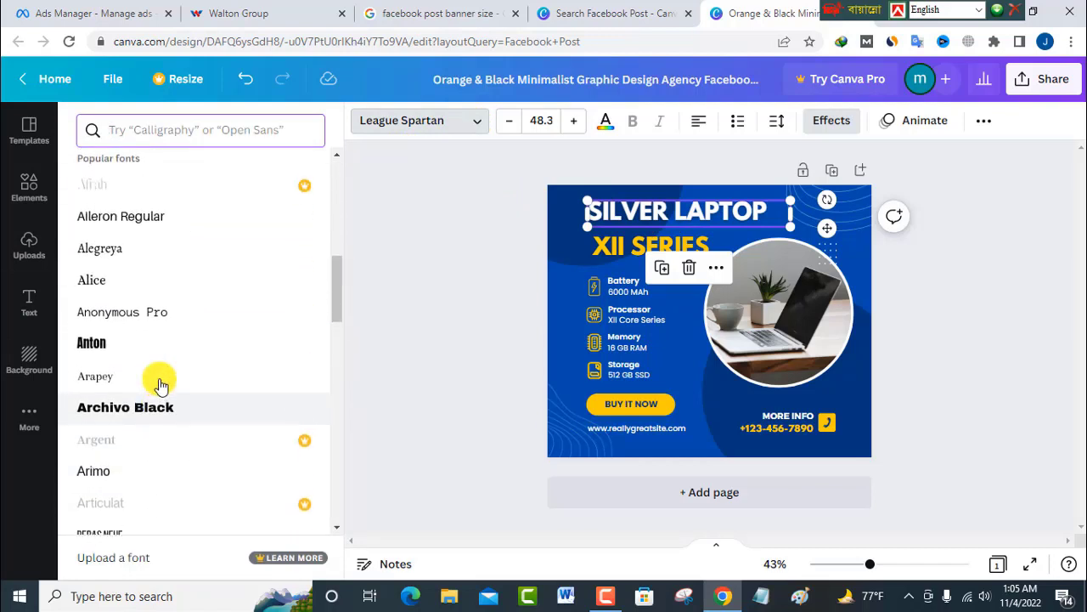
scroll(161, 385, up, 5)
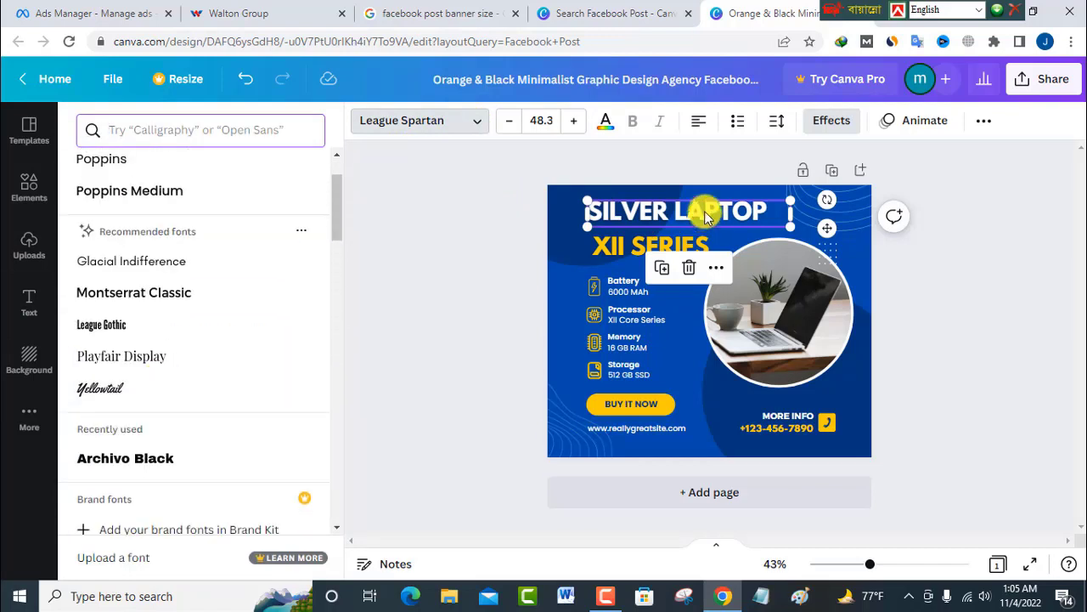
Step: Try black as the SILVER LAPTOP title's text color and restore it to white
click(606, 123)
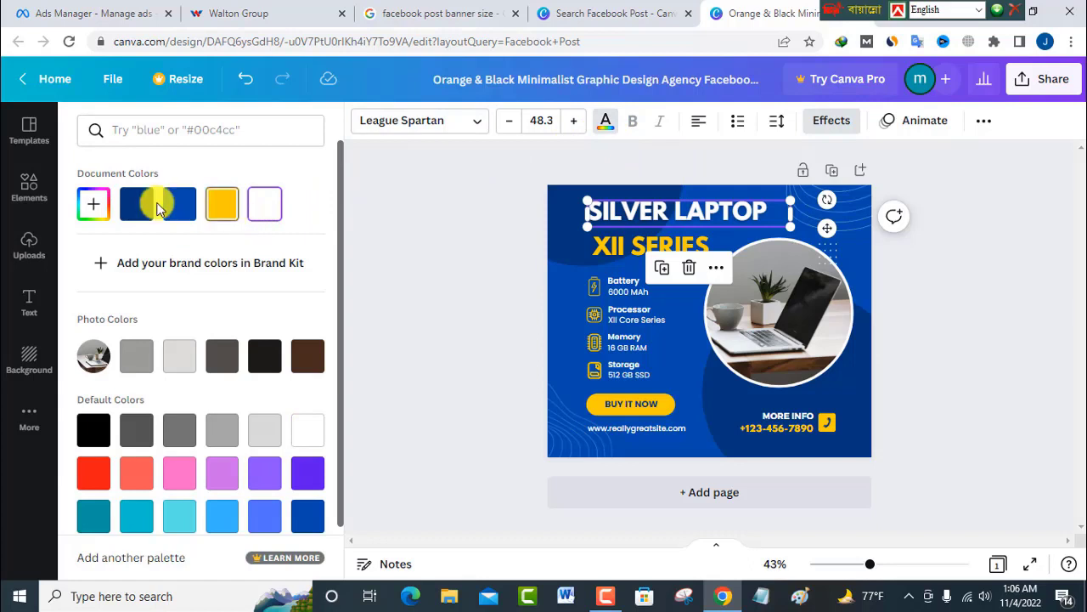
click(101, 437)
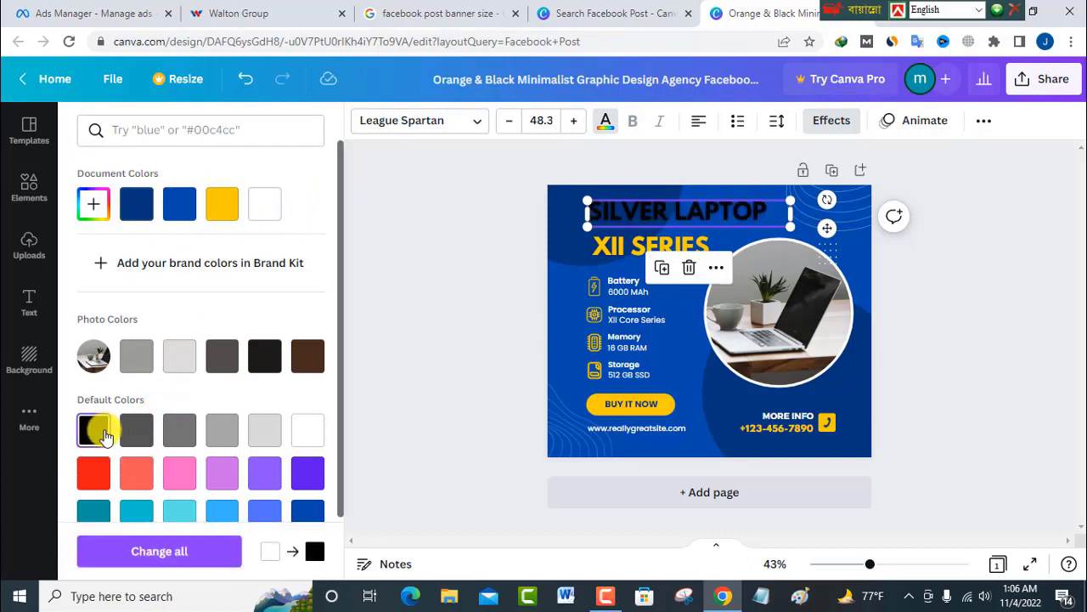
click(266, 208)
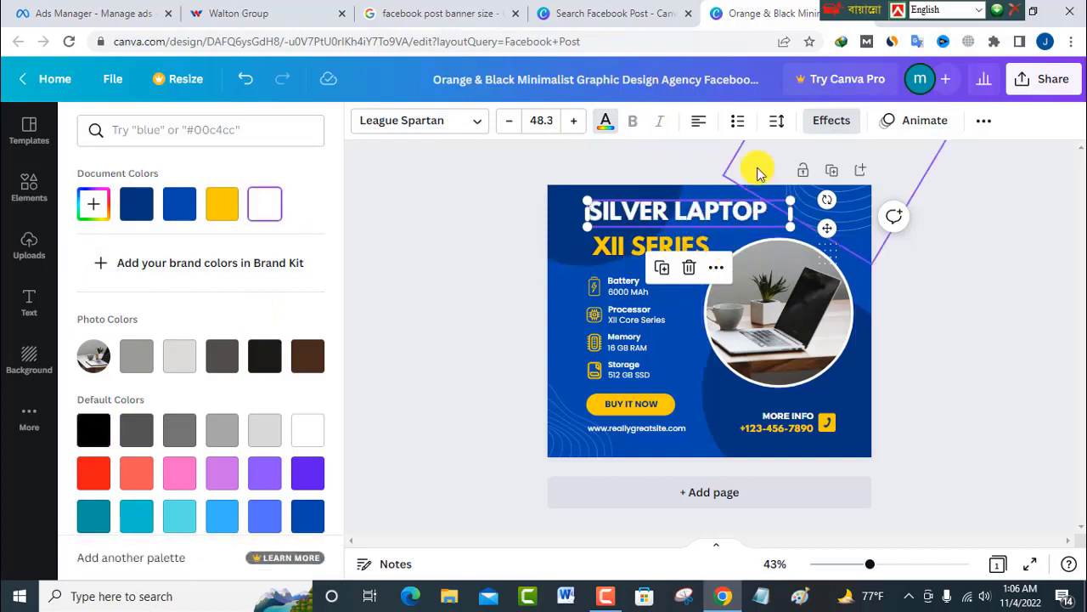
key(Escape)
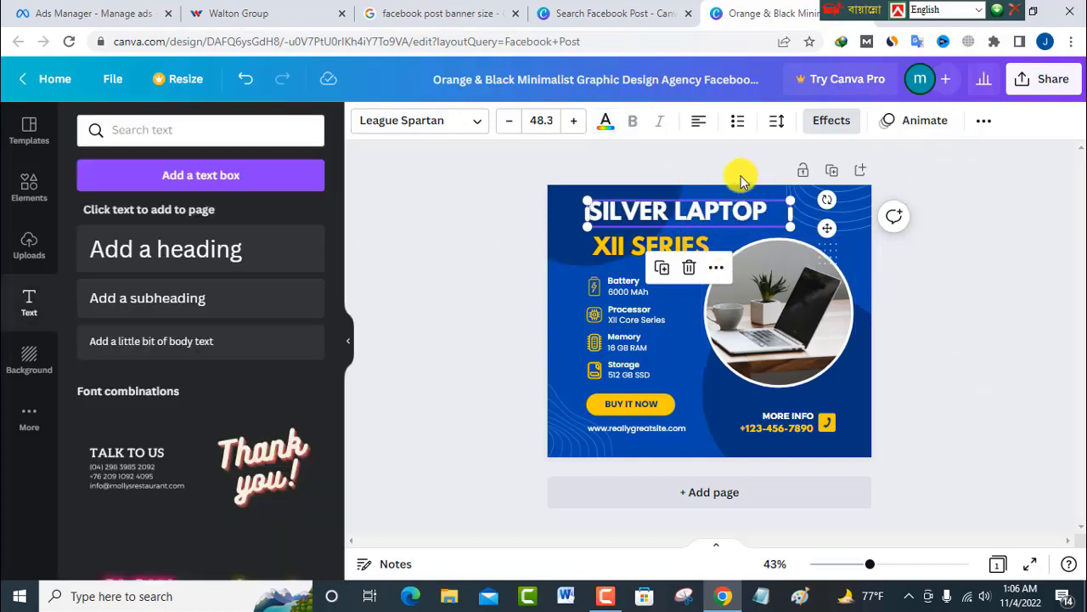
Step: Try justified alignment and a bulleted list on the Memory label, and undo the changes
click(625, 251)
key(Tab)
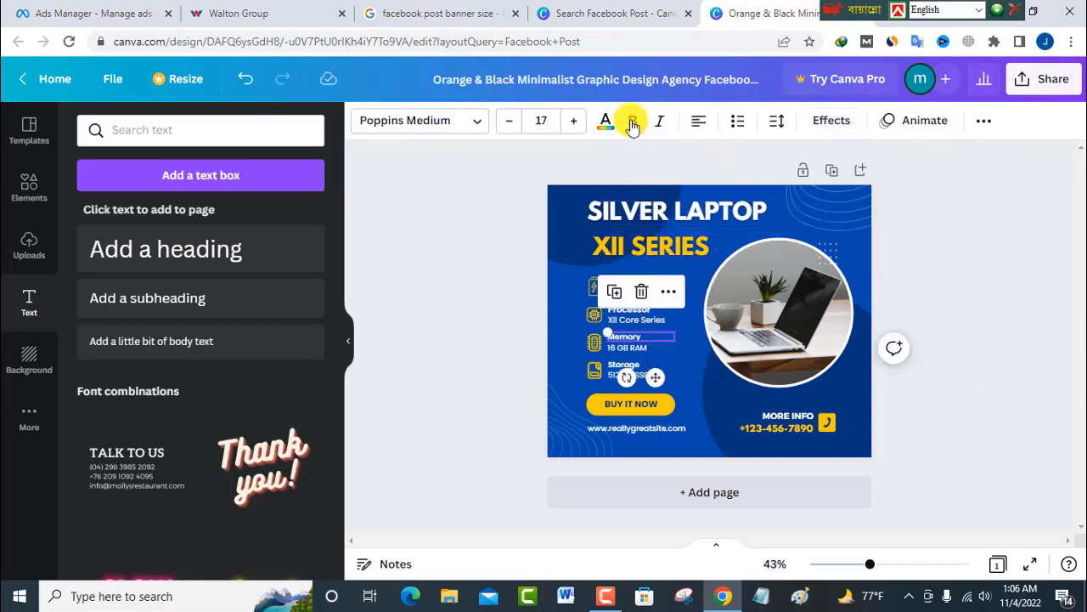
click(696, 127)
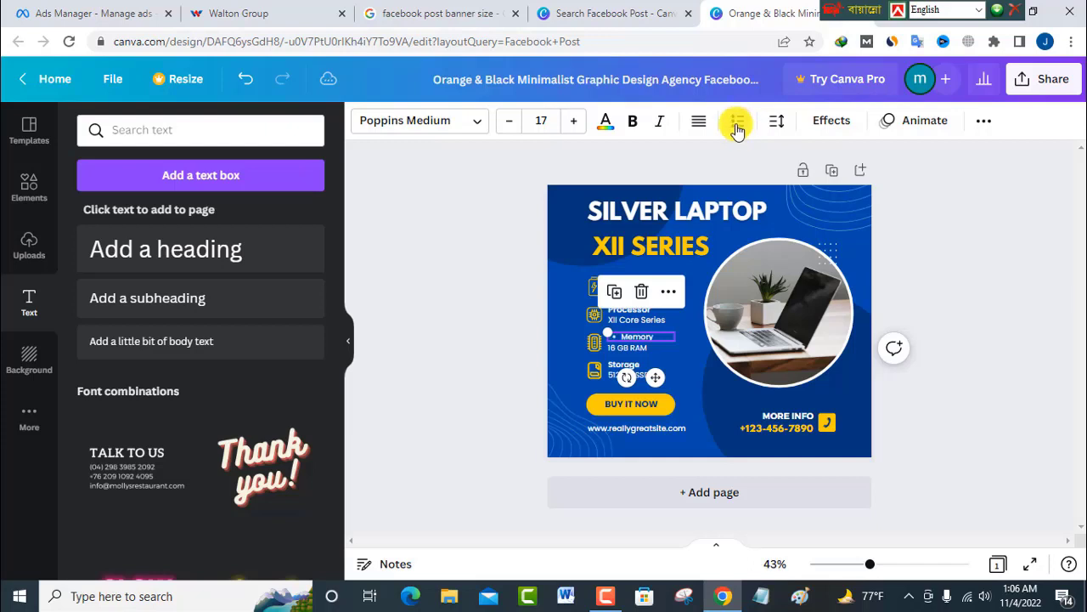
key(ctrl+z)
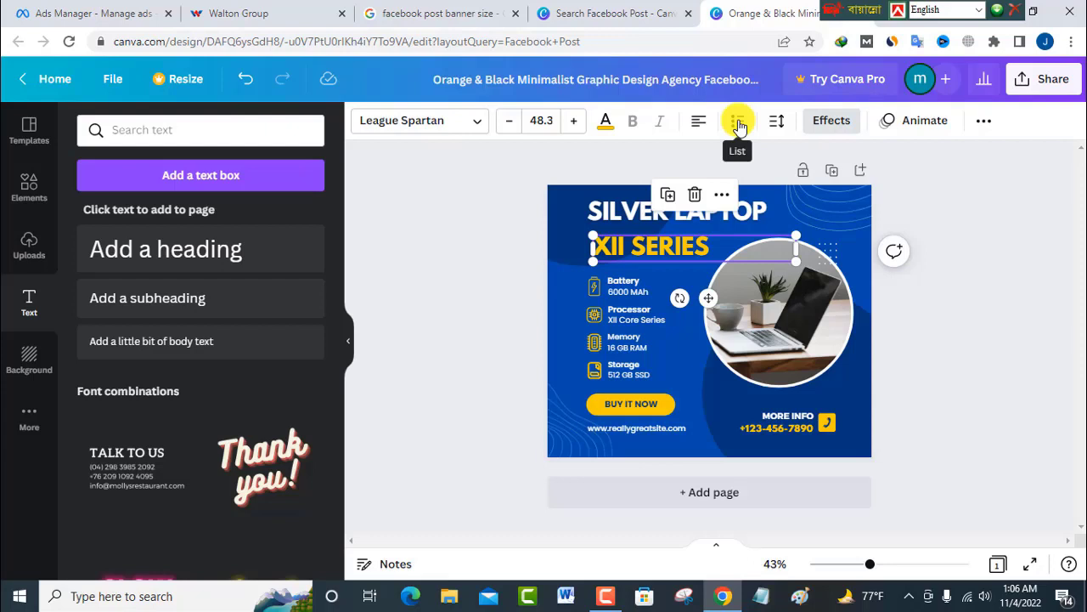
Step: Try a numbered list on the XII SERIES line, undo it, and look at the line's spacing settings
click(739, 123)
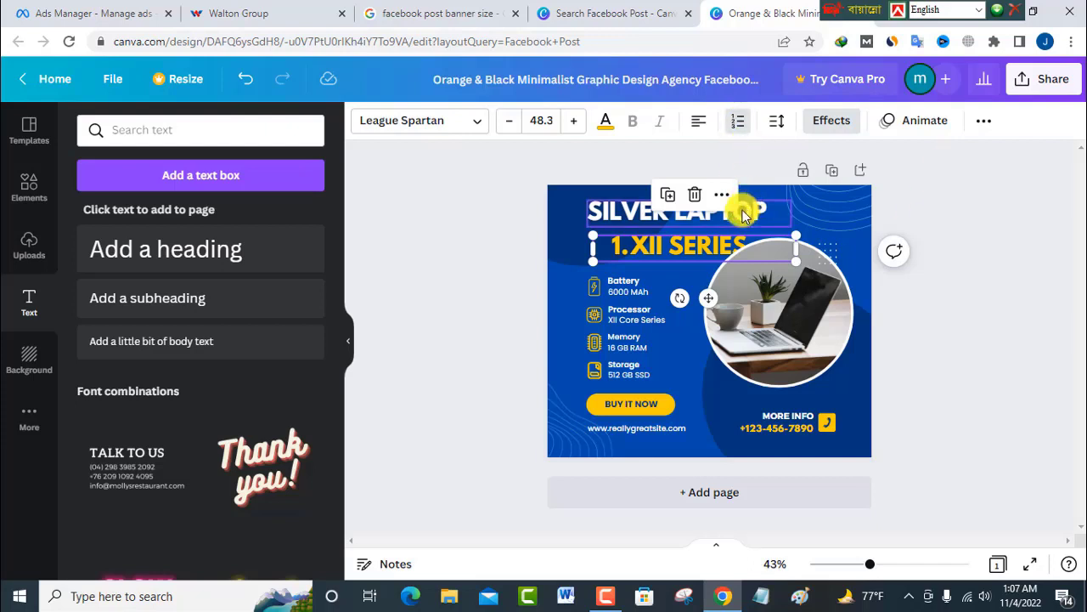
key(ctrl+z)
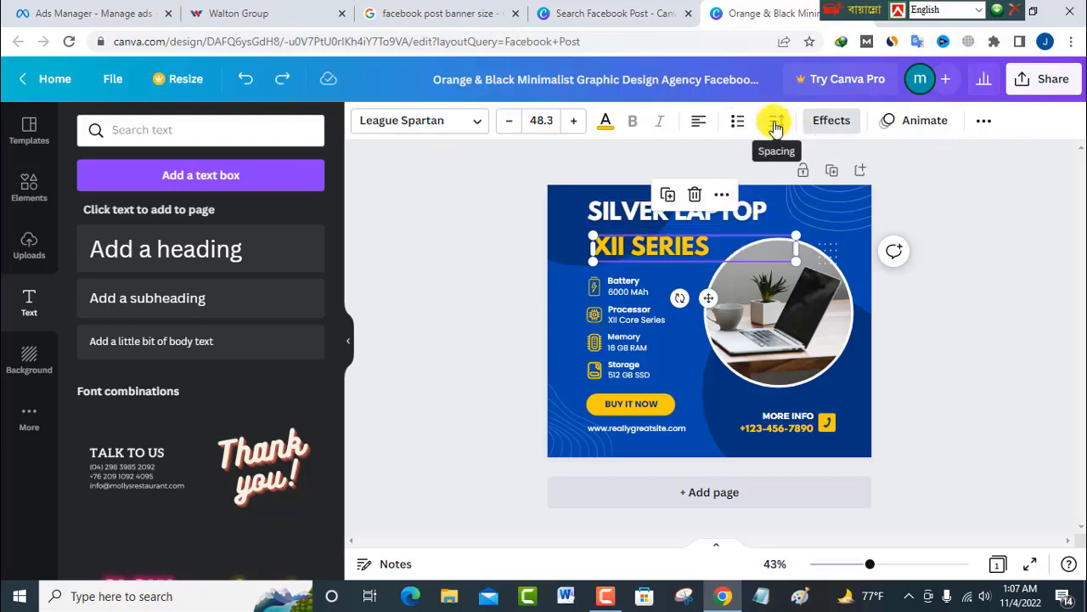
click(775, 124)
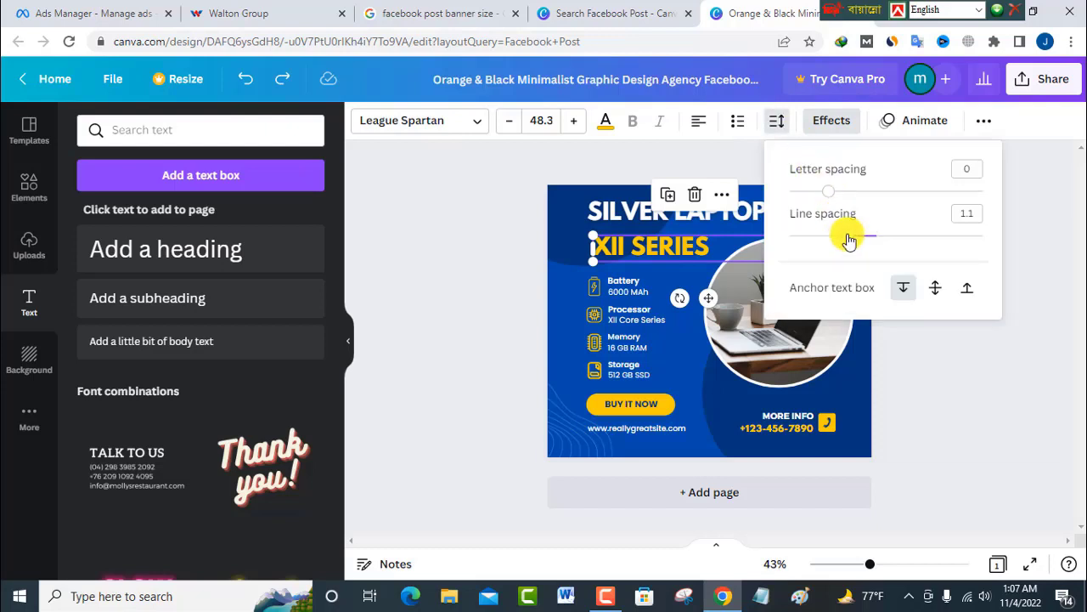
mouse_move(849, 241)
mouse_down()
mouse_move(838, 236)
mouse_move(855, 250)
mouse_move(804, 261)
mouse_move(867, 255)
mouse_move(847, 263)
mouse_up()
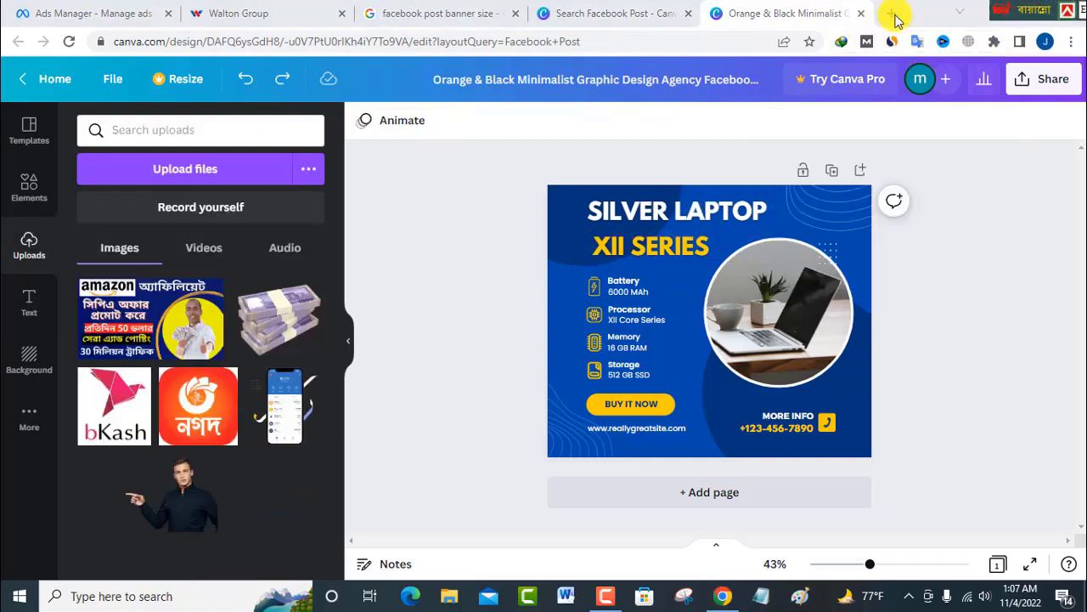
Step: Check the Walton website and search Google in a new tab for "wolton logo", browsing the image results
click(278, 12)
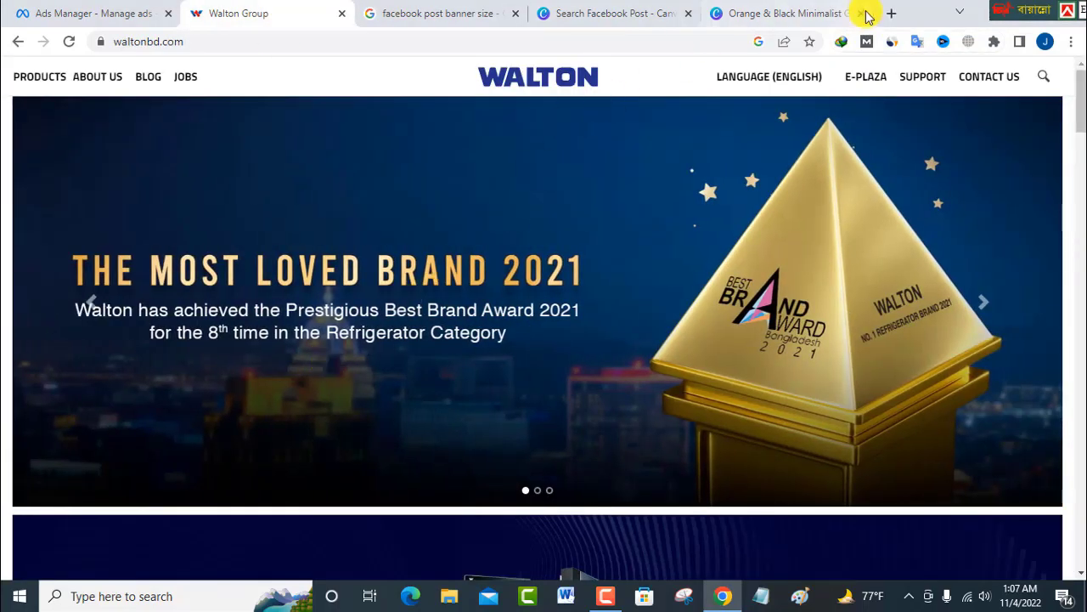
click(805, 21)
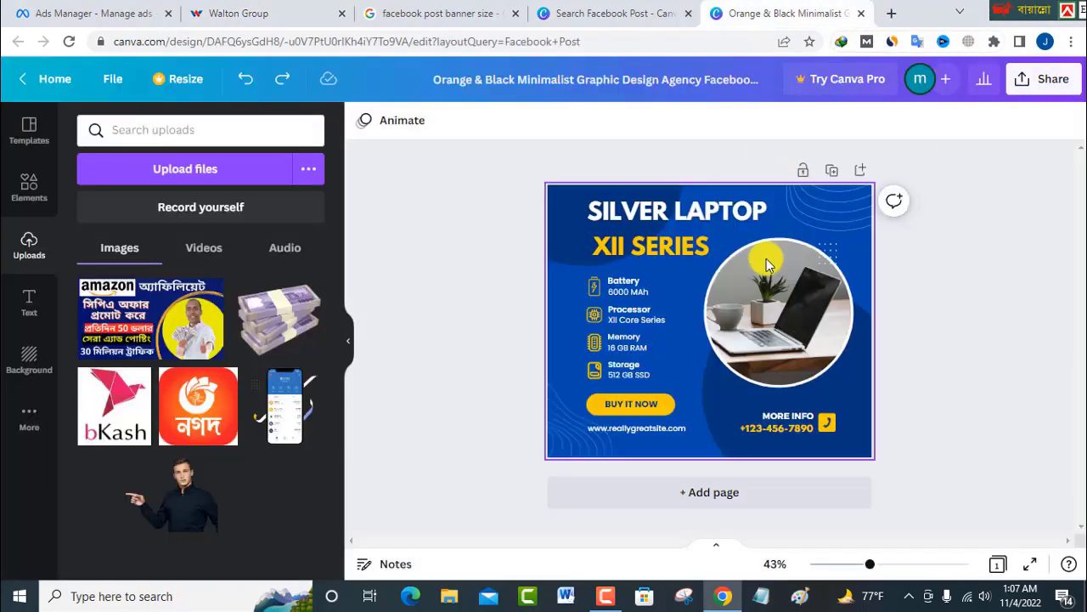
click(893, 14)
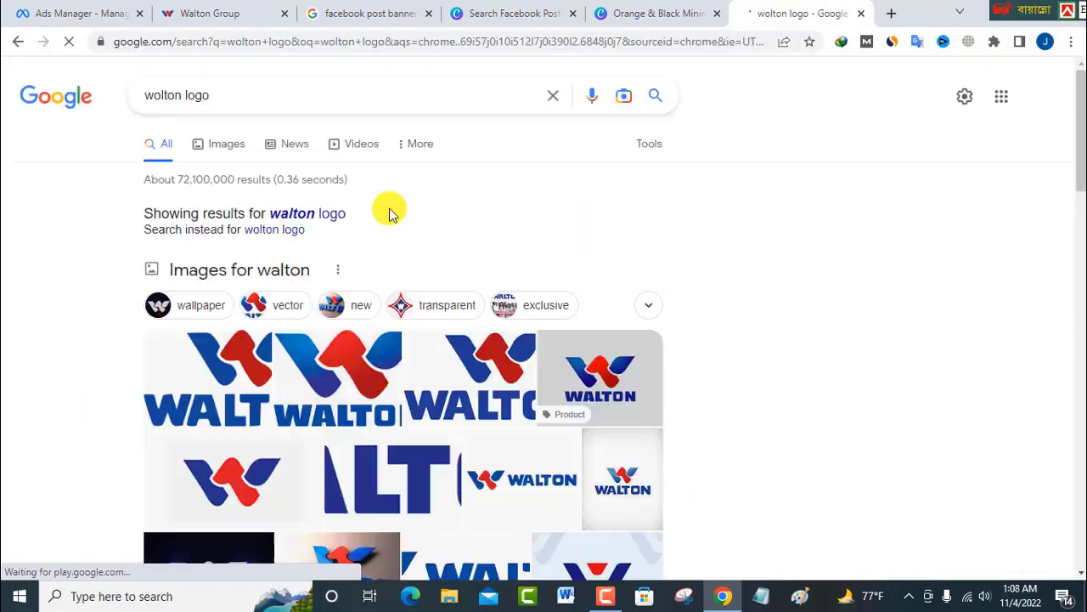
click(235, 148)
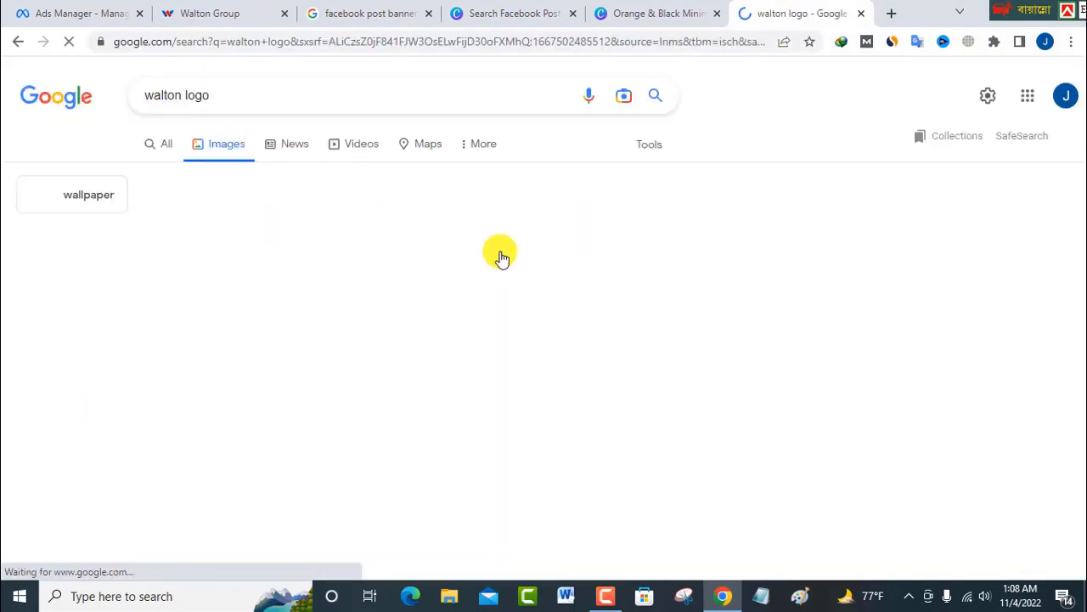
scroll(646, 425, down, 2)
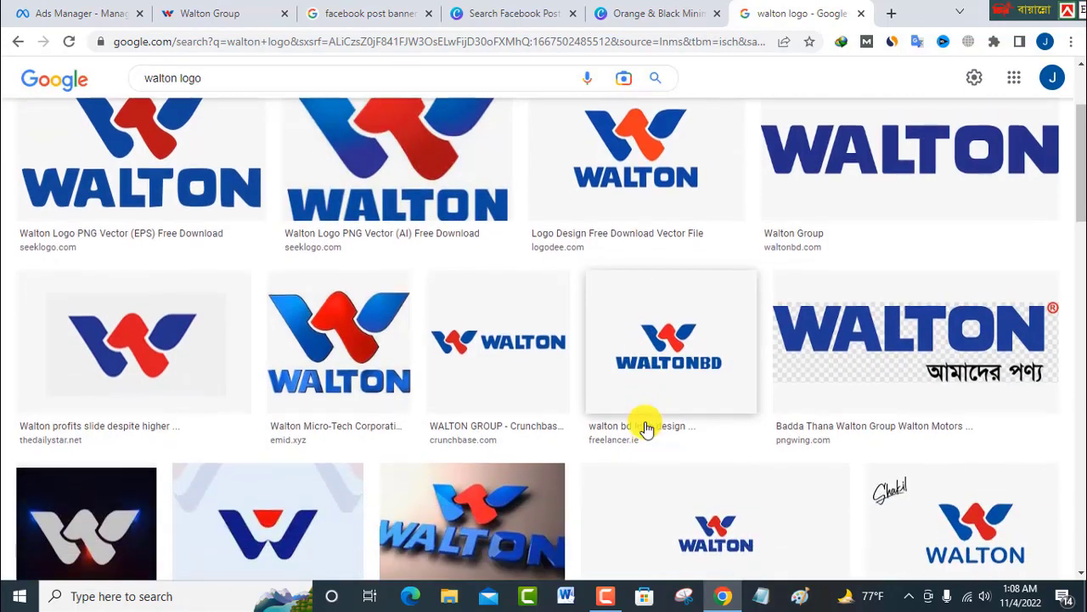
scroll(644, 427, up, 1)
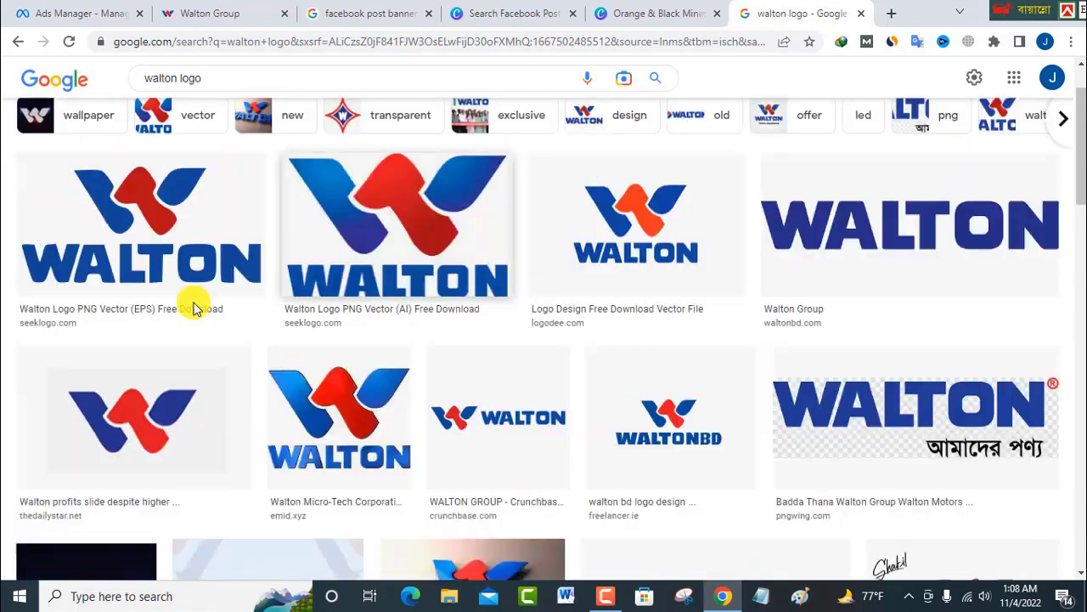
Step: Save the seeklogo "Walton Logo PNG Vector (AI)" image as a PNG in the Downloads folder under its suggested name
click(413, 223)
right_click(800, 182)
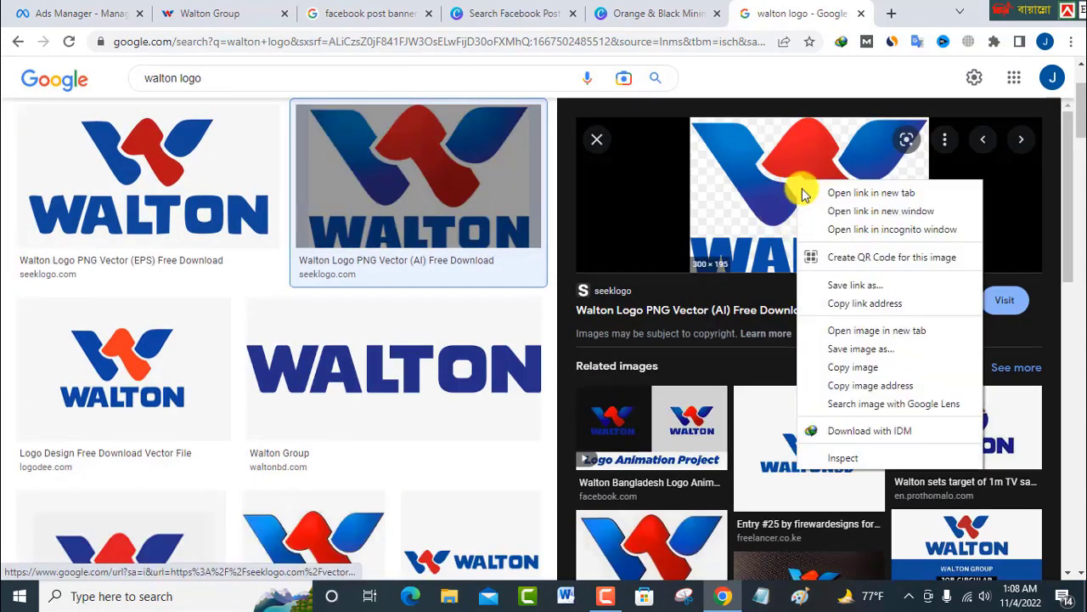
click(852, 349)
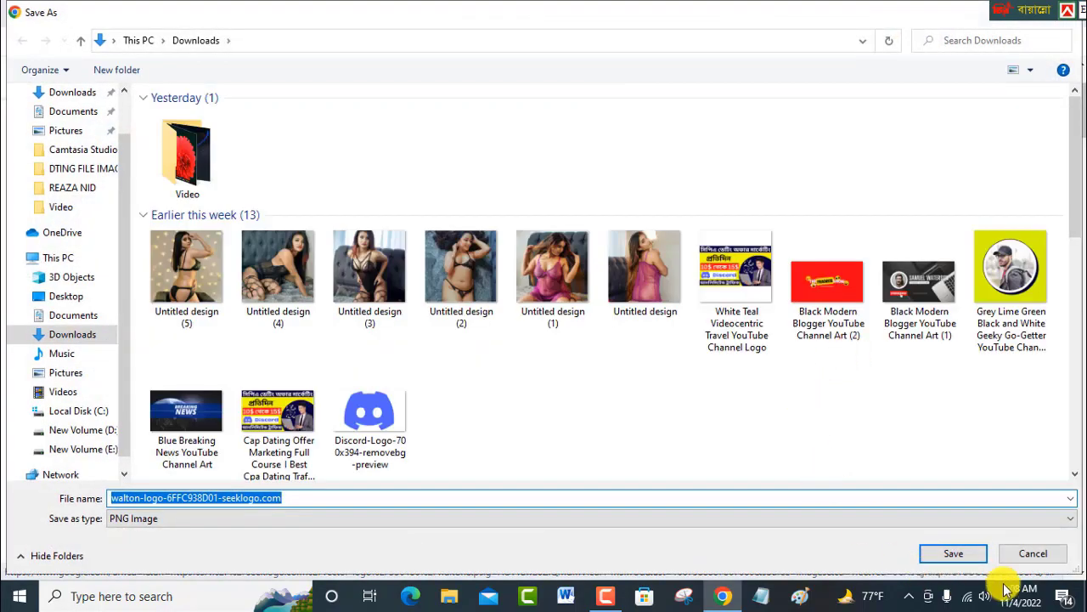
click(954, 554)
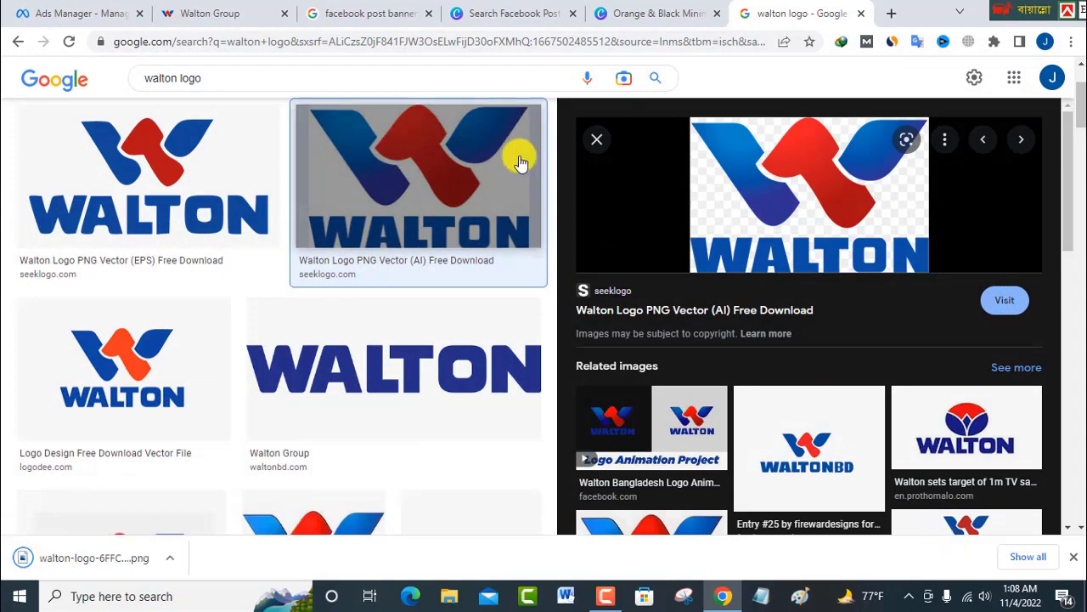
Step: Search Google in a new tab for "background remove" and open the remove.bg website
click(892, 13)
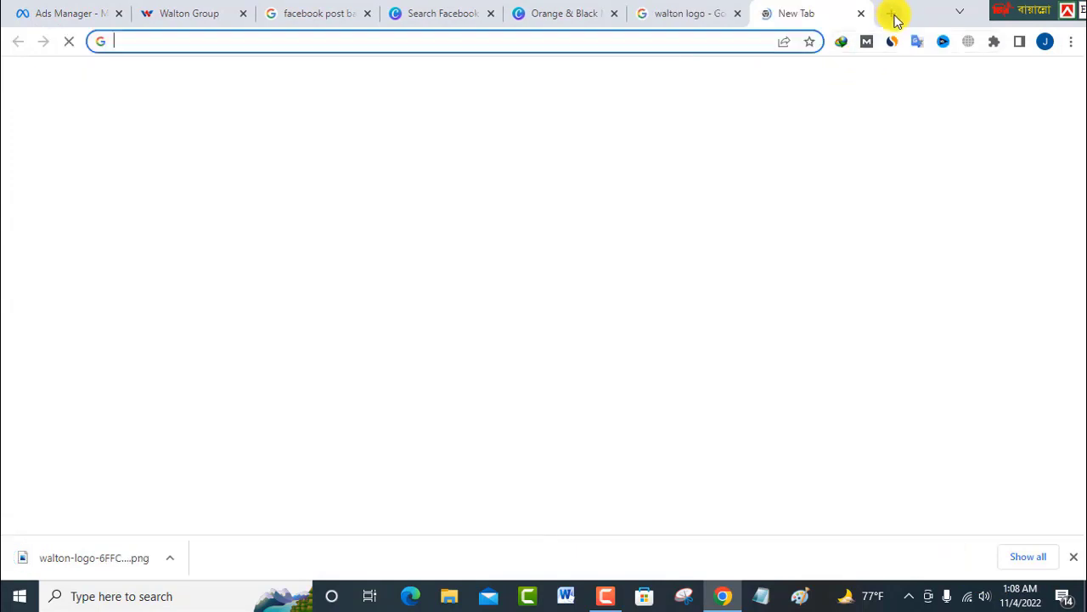
click(85, 561)
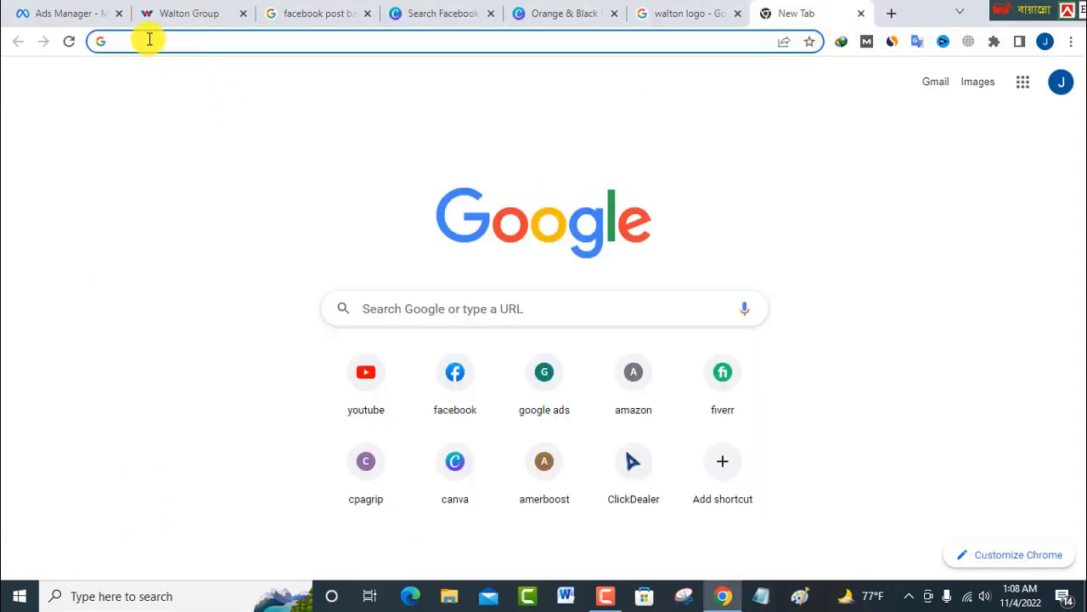
text(backg)
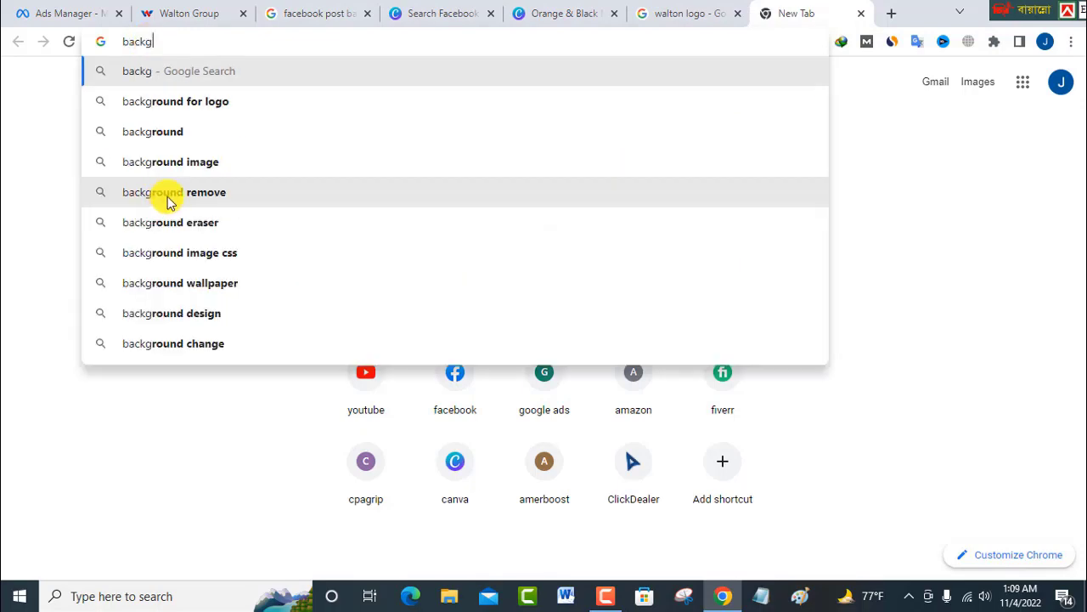
click(169, 196)
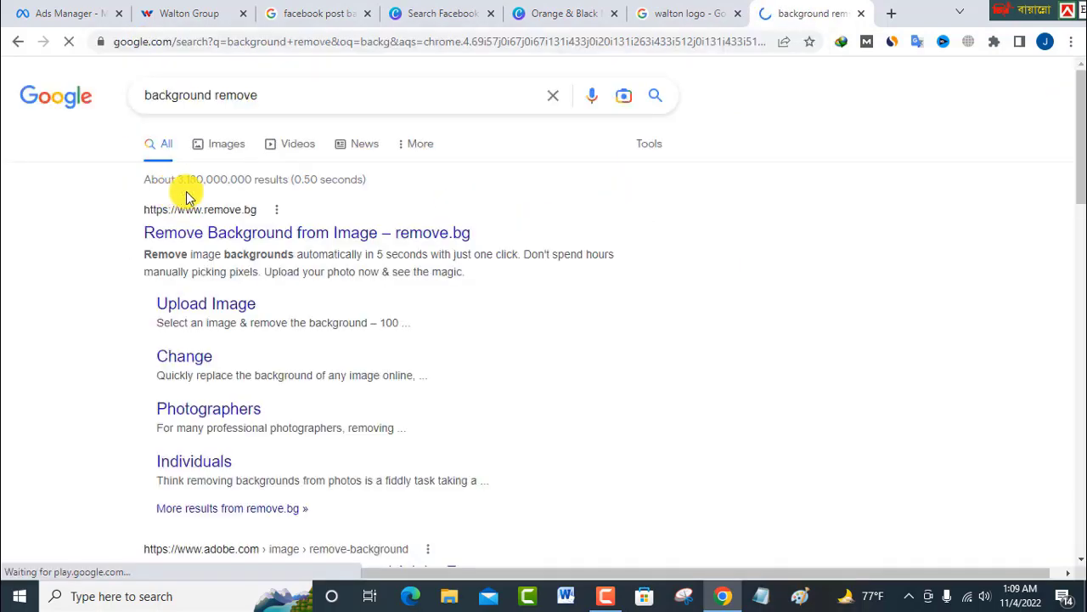
click(248, 235)
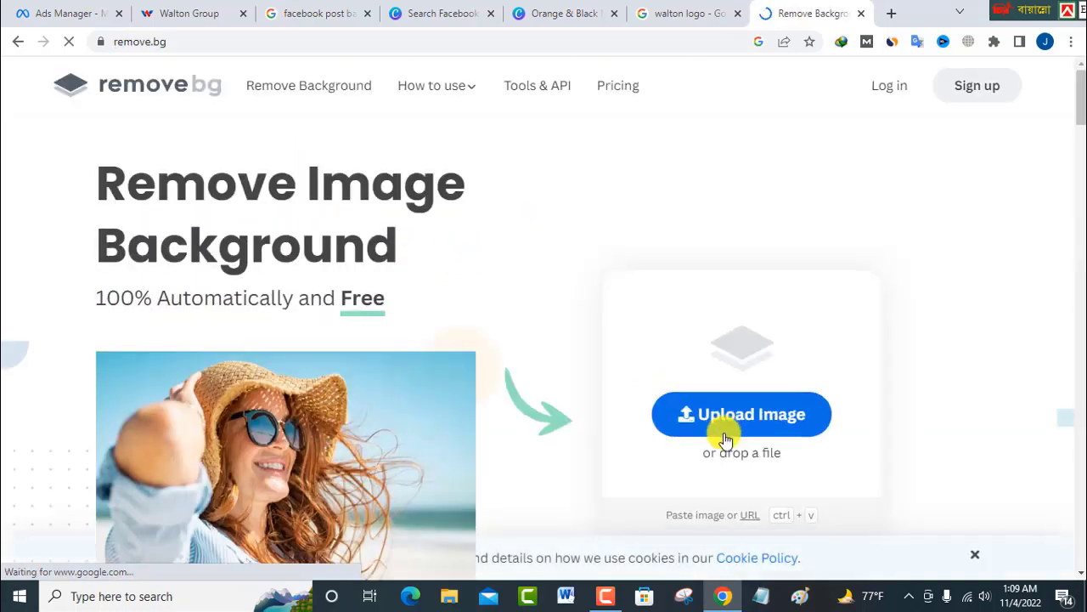
Step: Upload walton-logo-6FFC938D01-seeklogo.com from Downloads to remove.bg and download the background-free preview image
click(727, 418)
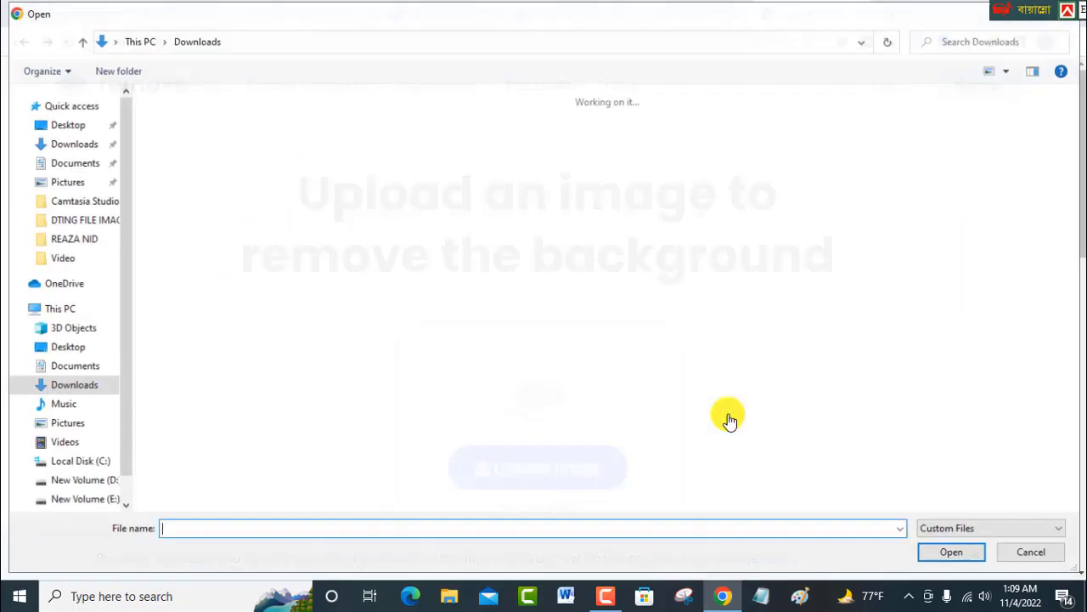
click(200, 170)
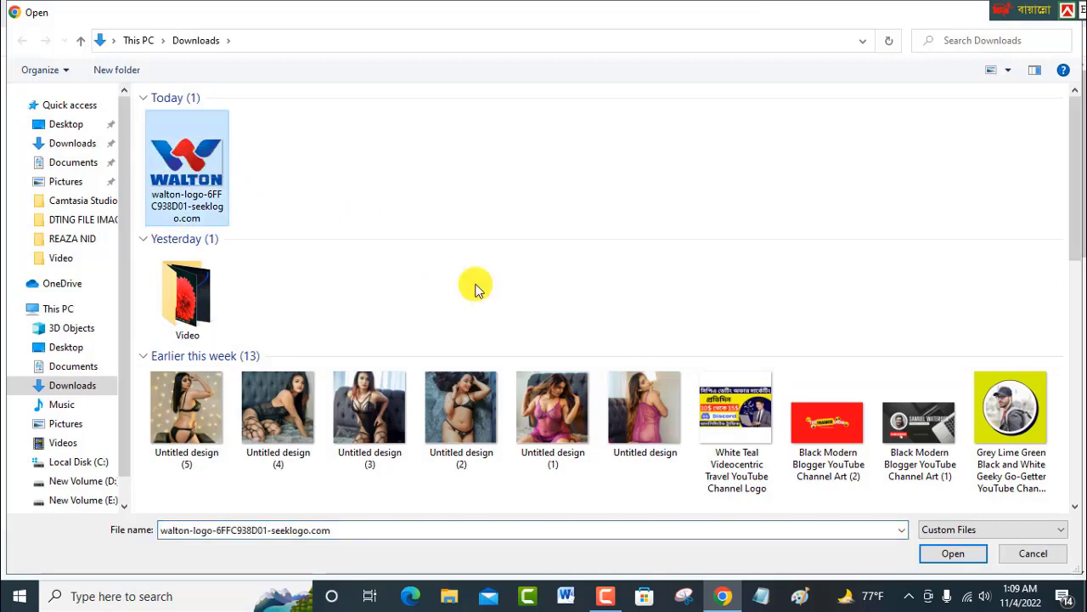
click(953, 555)
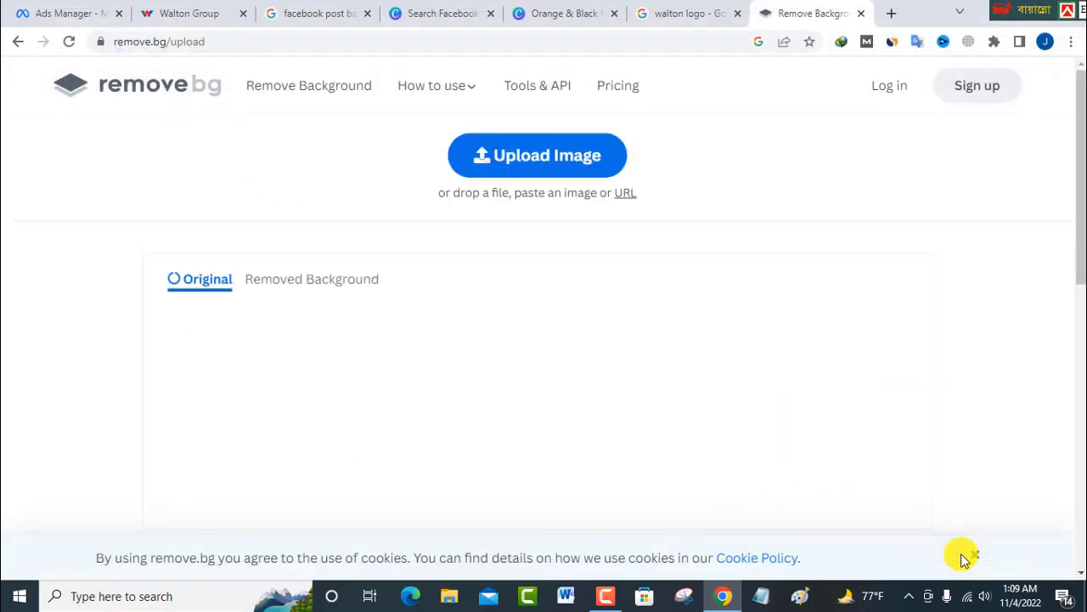
click(801, 187)
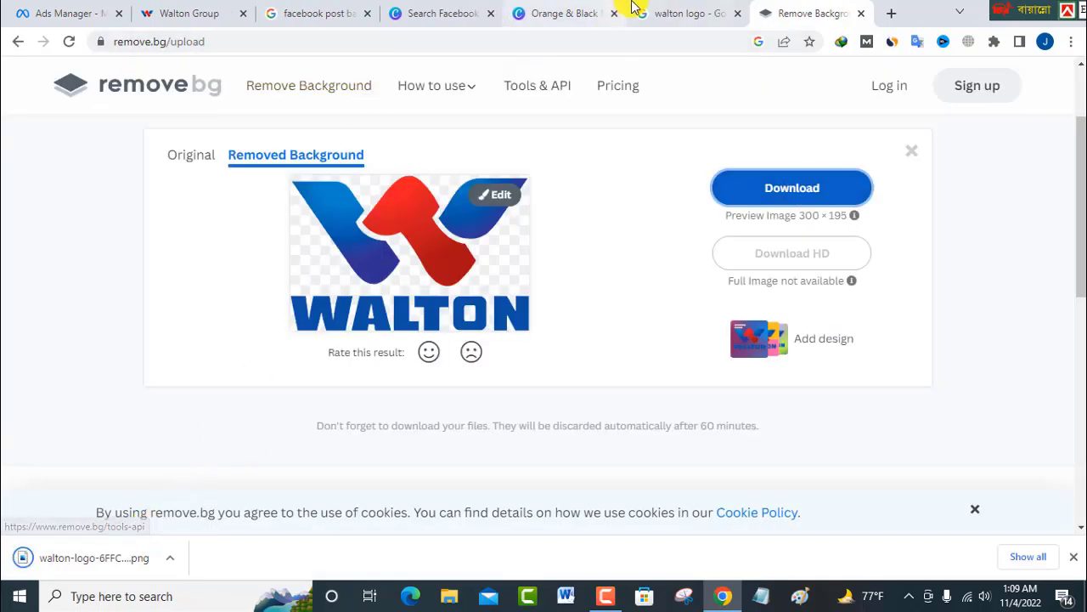
Step: Switch to the Canva banner design and upload walton-logo-6FFC938D01-seeklogo.com-removebg-preview from the Downloads folder
click(561, 12)
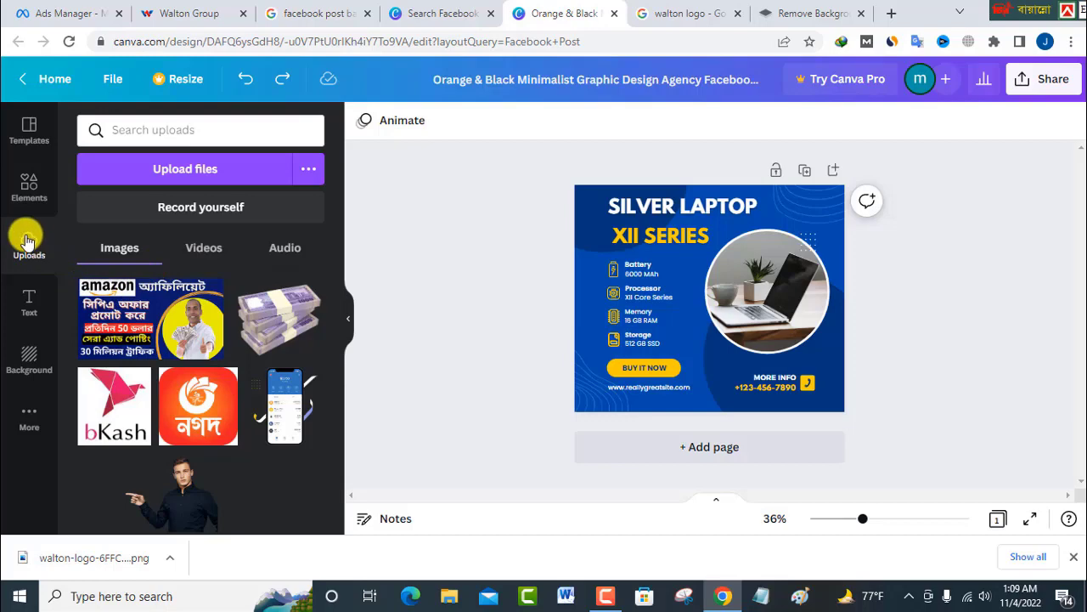
click(199, 170)
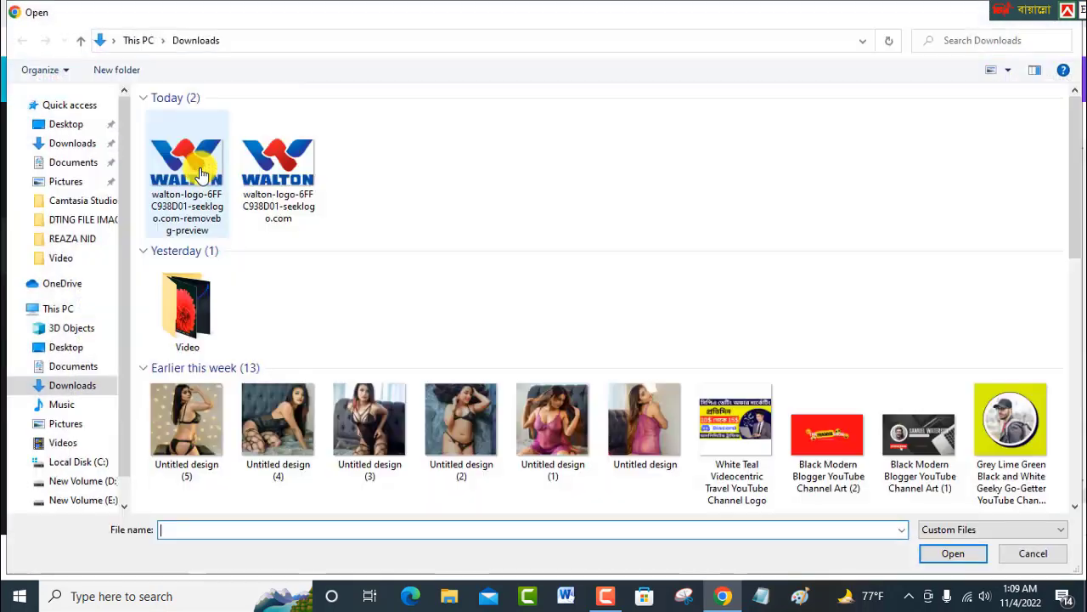
click(59, 143)
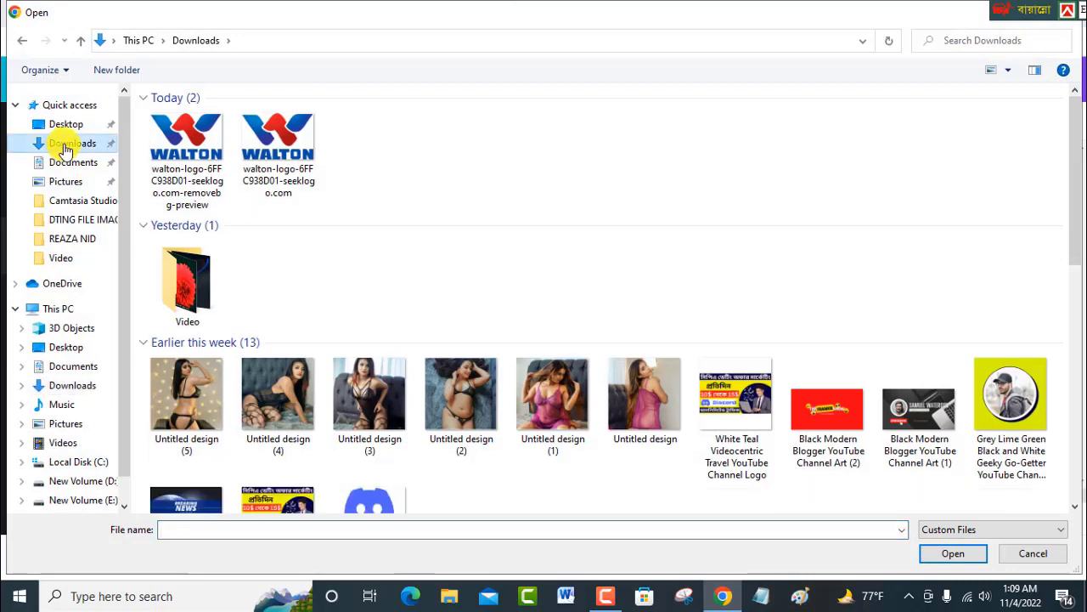
click(202, 151)
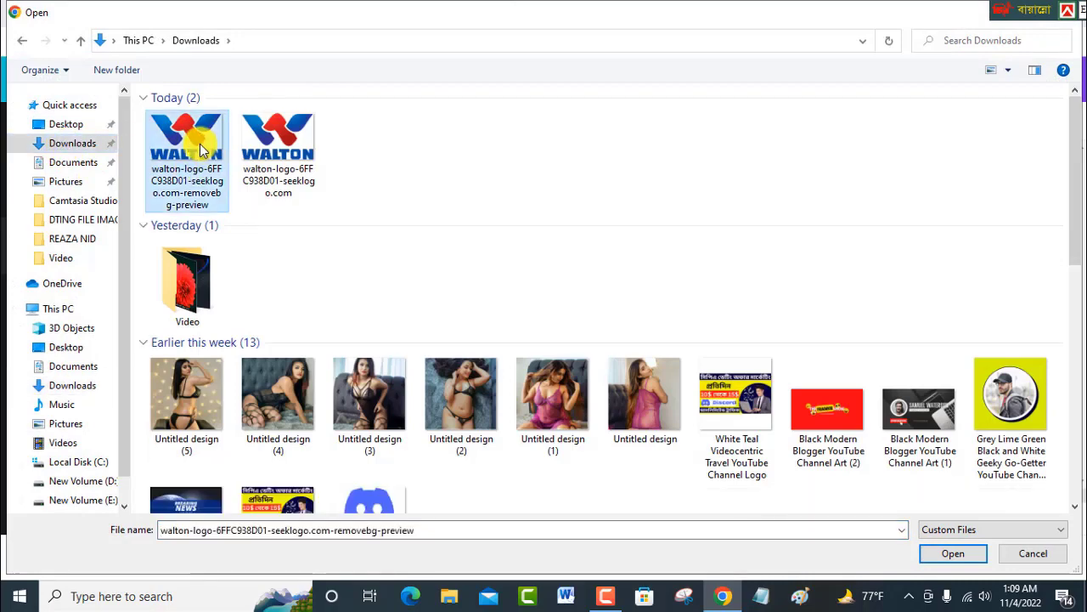
click(952, 554)
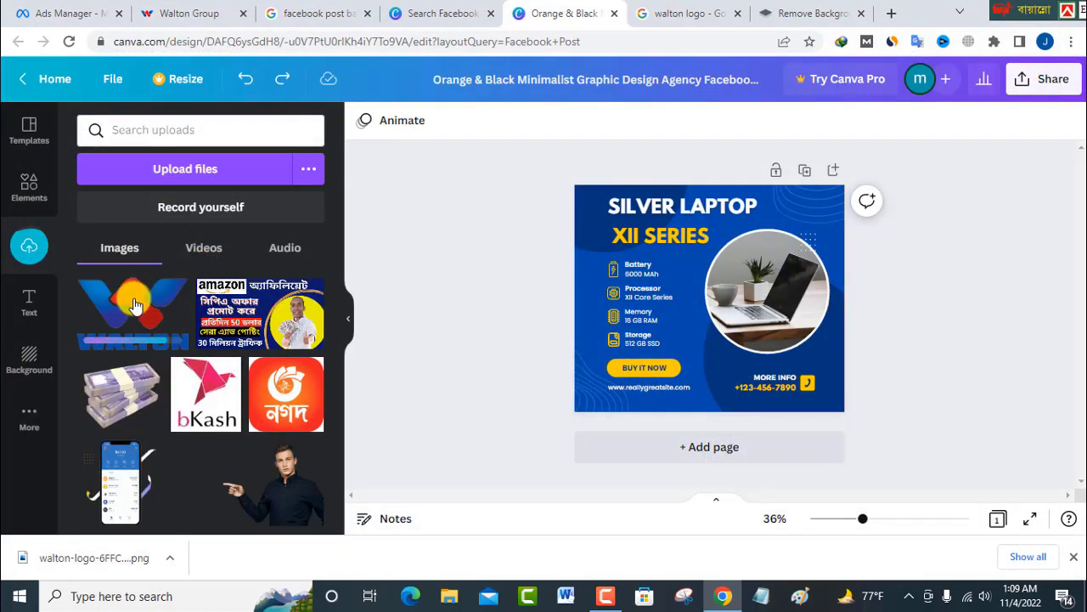
Step: Add the uploaded Walton logo to the banner and place it in the upper-right corner above the laptop photo
click(134, 306)
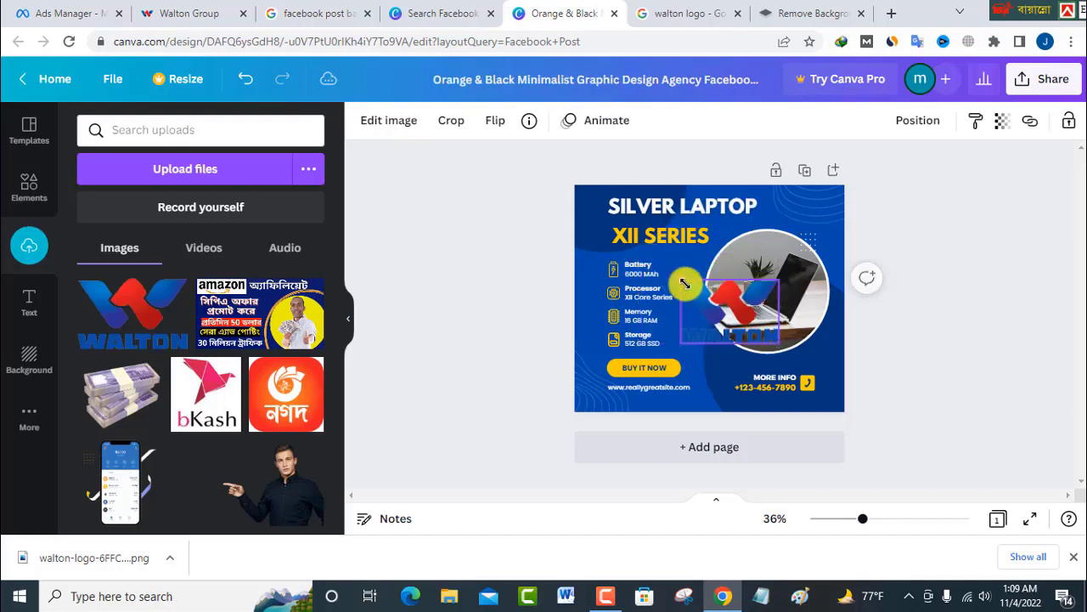
drag(684, 283, 794, 225)
click(942, 280)
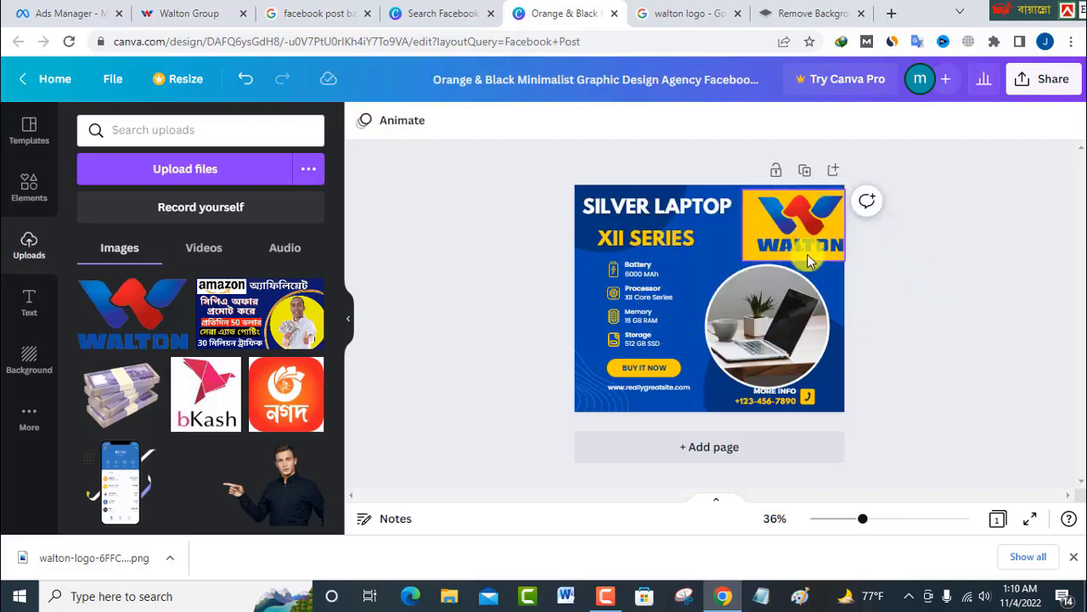
Step: Recolor the yellow rectangle behind the Walton logo white and center the logo on it
click(747, 222)
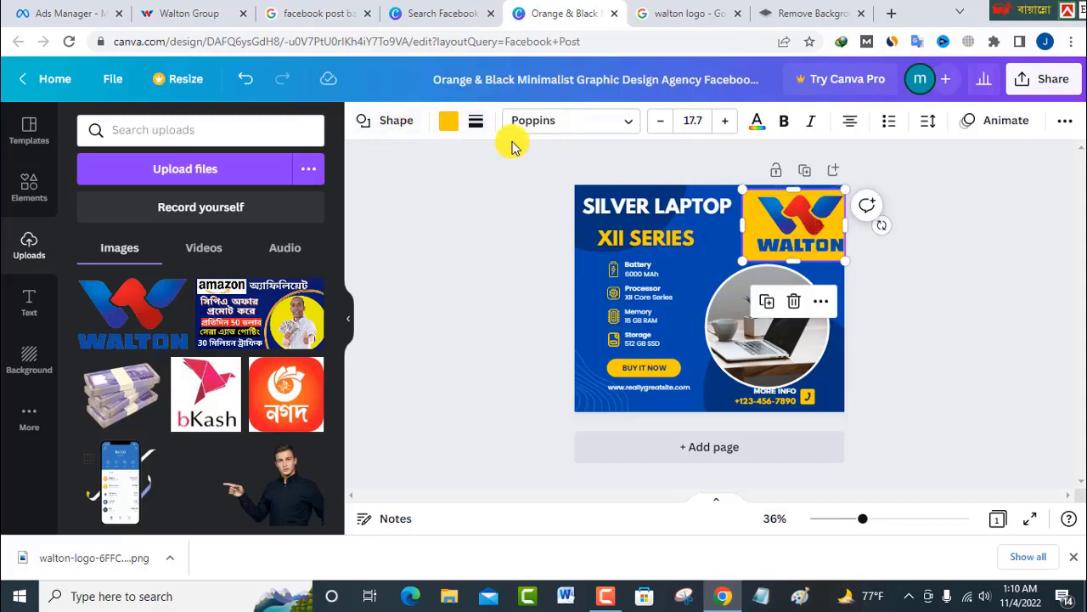
click(452, 123)
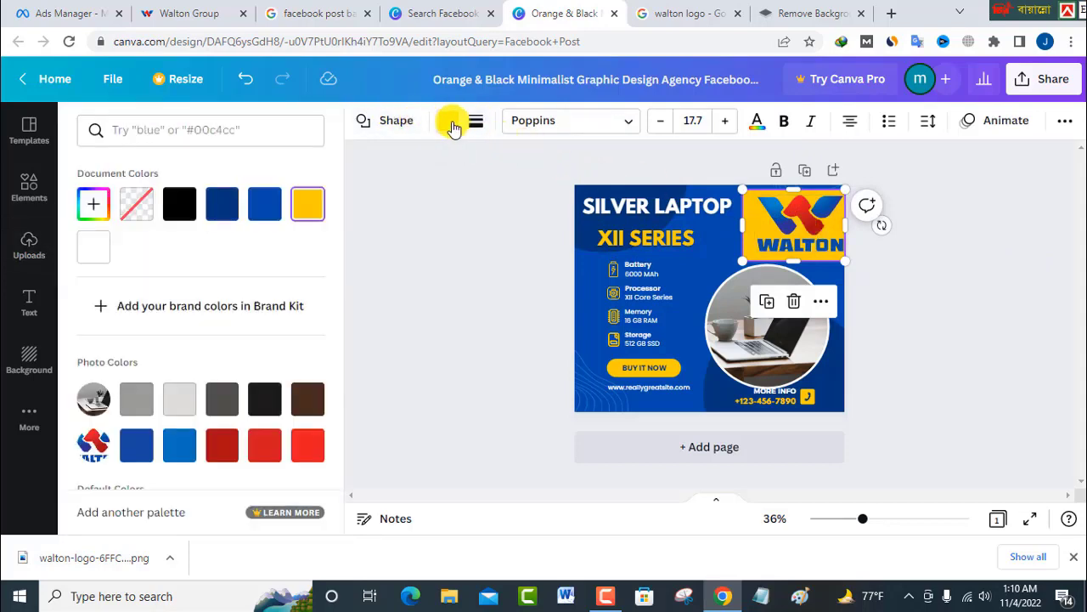
click(93, 246)
click(945, 243)
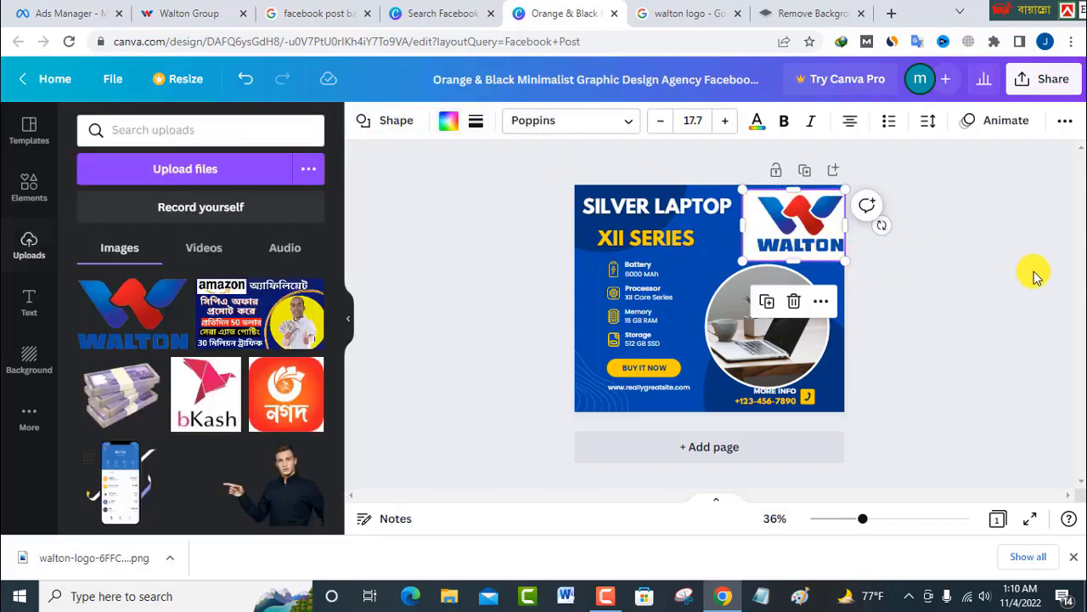
drag(805, 224, 798, 225)
click(941, 313)
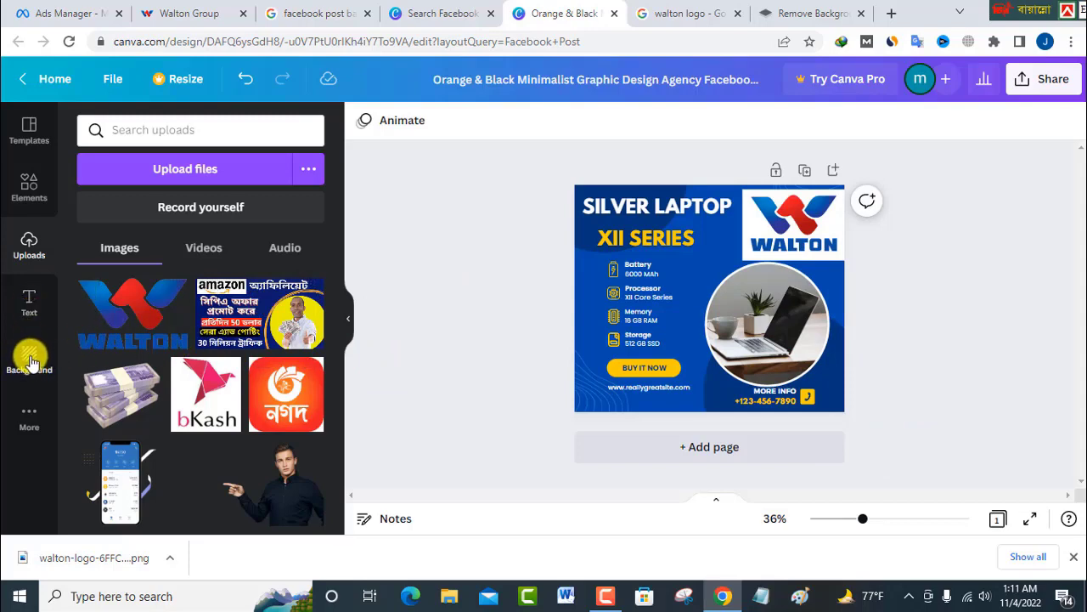
Step: Search the elements for "facebook icon", try the blue round Facebook graphic on the banner, and delete it
click(28, 187)
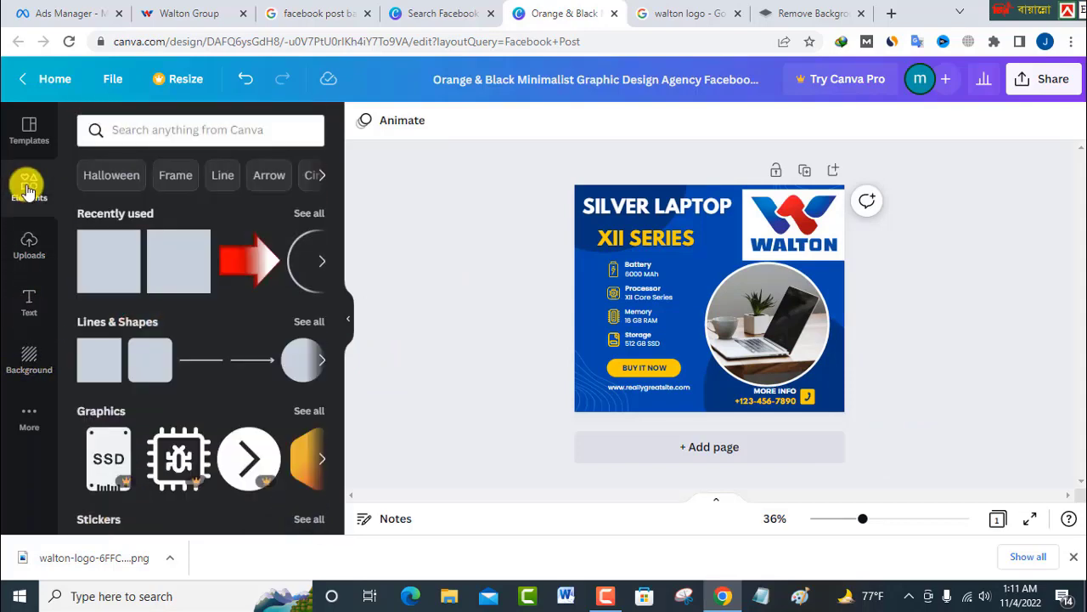
click(139, 129)
text(fac)
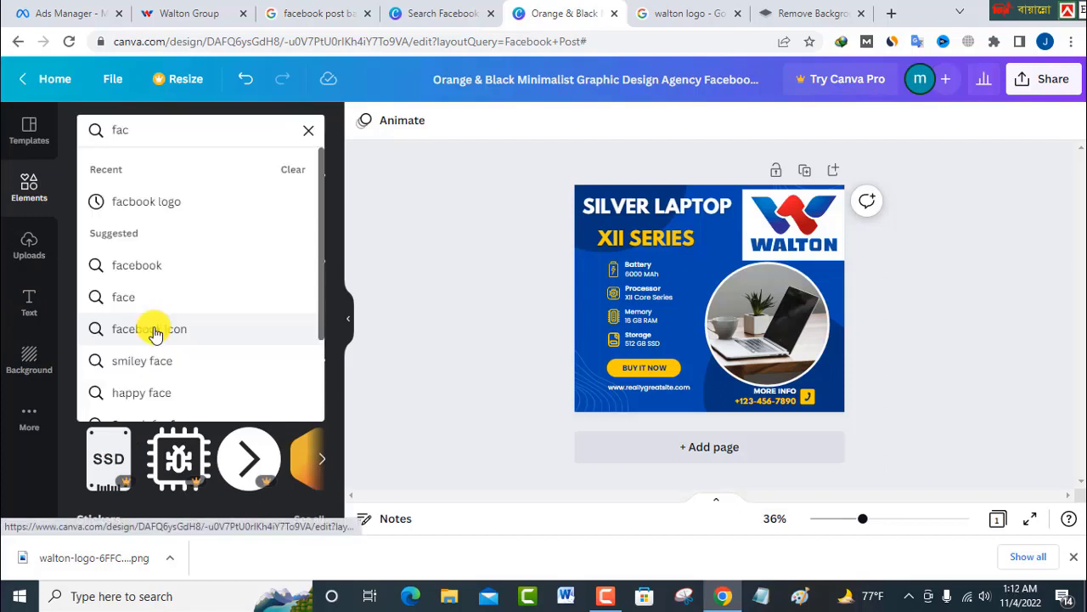
click(151, 326)
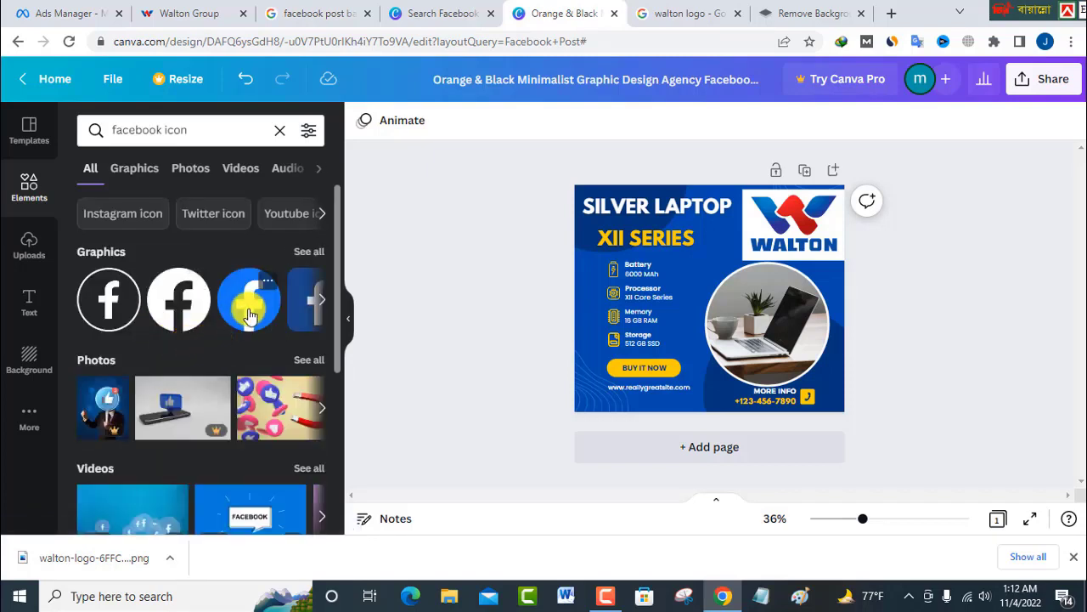
scroll(247, 316, down, 1)
scroll(247, 316, up, 1)
click(248, 316)
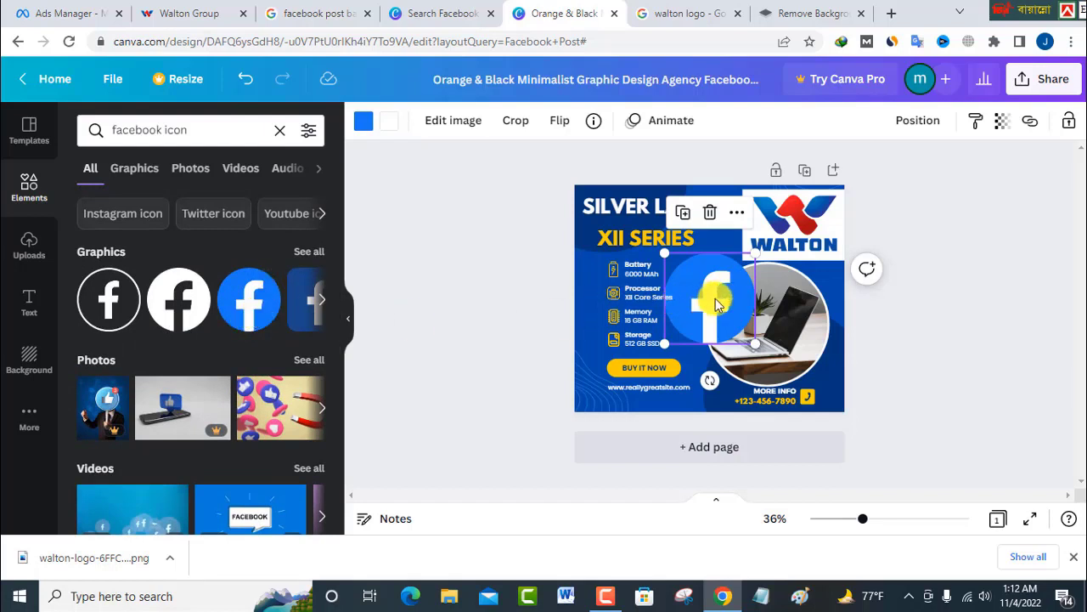
key(Delete)
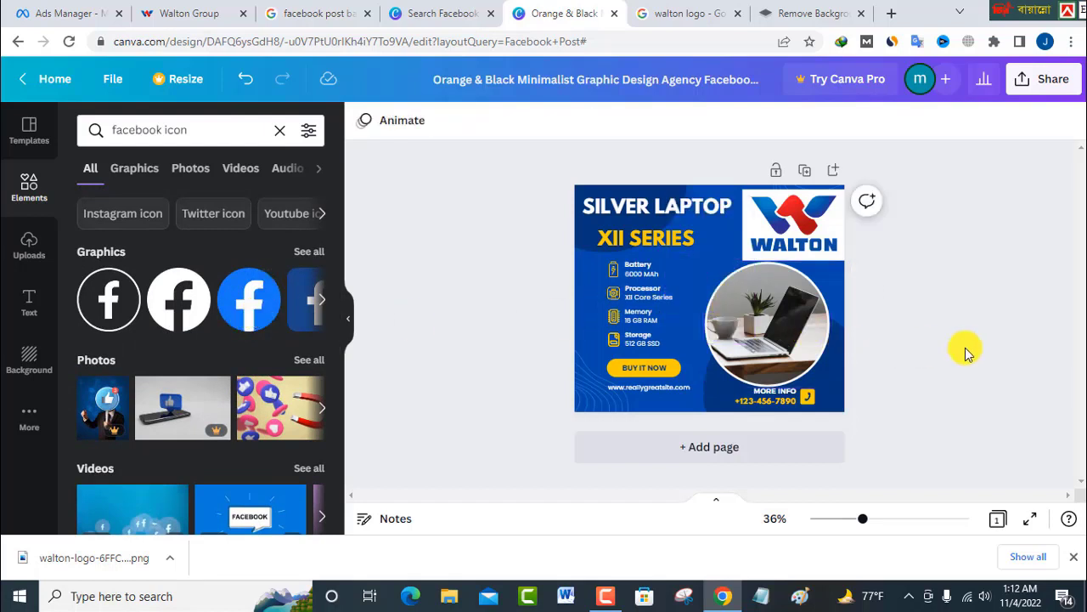
Step: Try the blurred blue gradient image as the banner background and undo the change
click(31, 364)
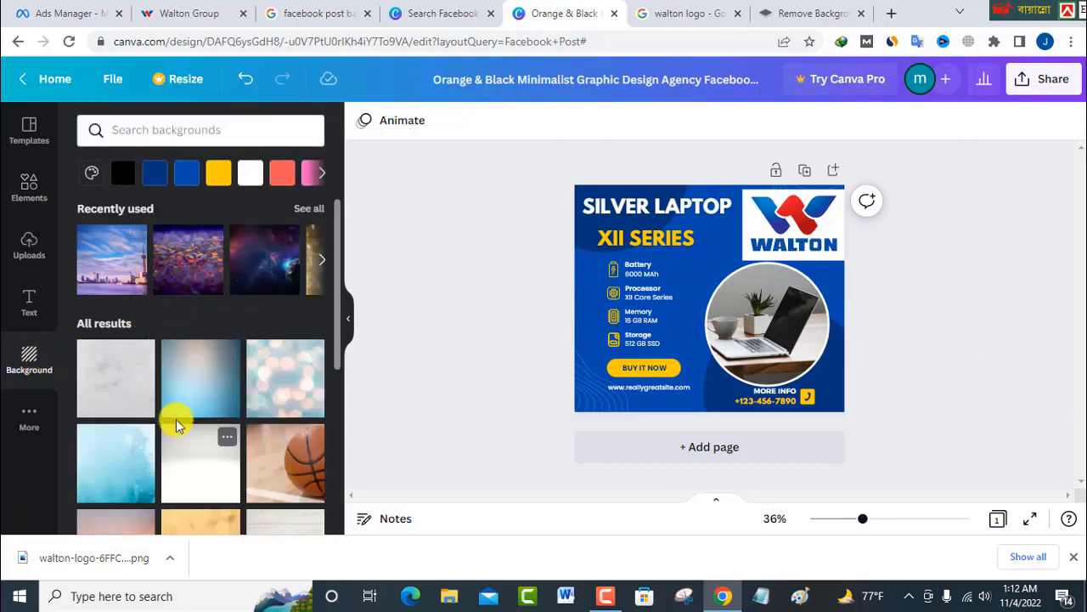
click(194, 386)
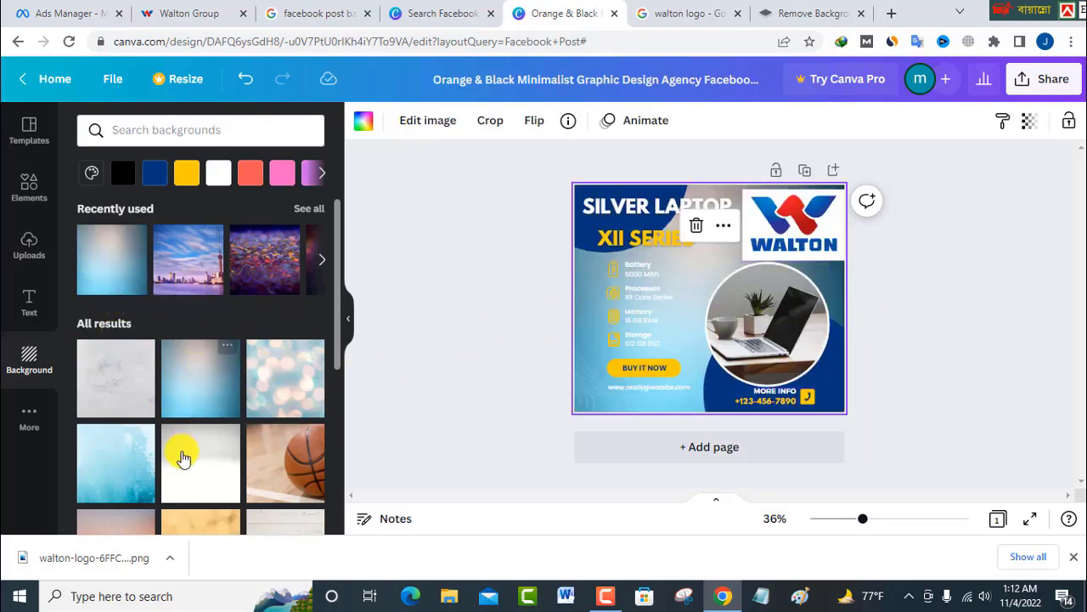
key(ctrl+z)
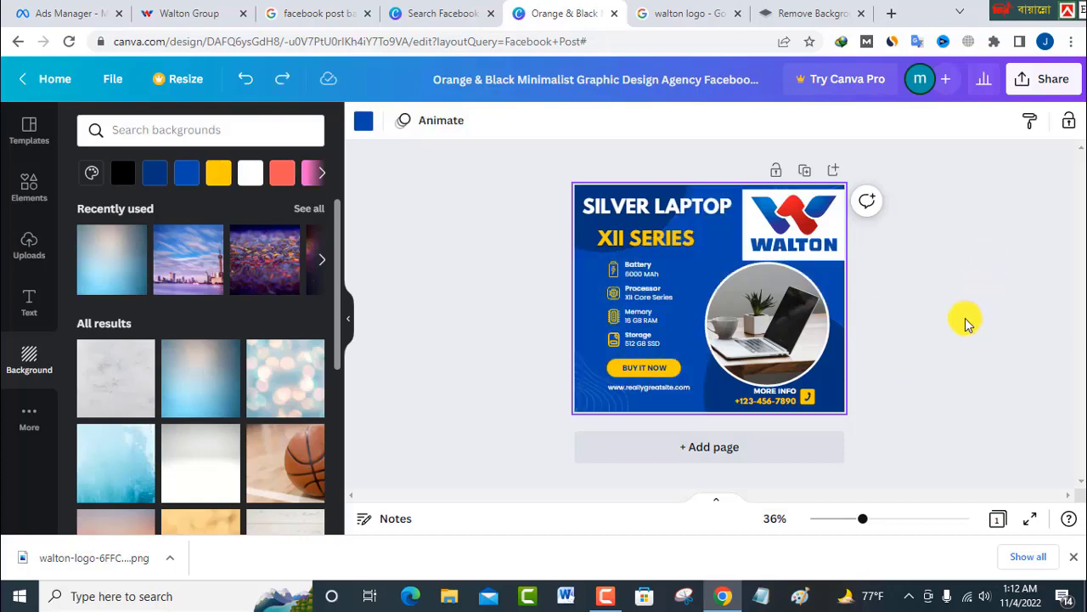
Step: Download the finished banner as a PNG at 940 × 788 px
click(1044, 81)
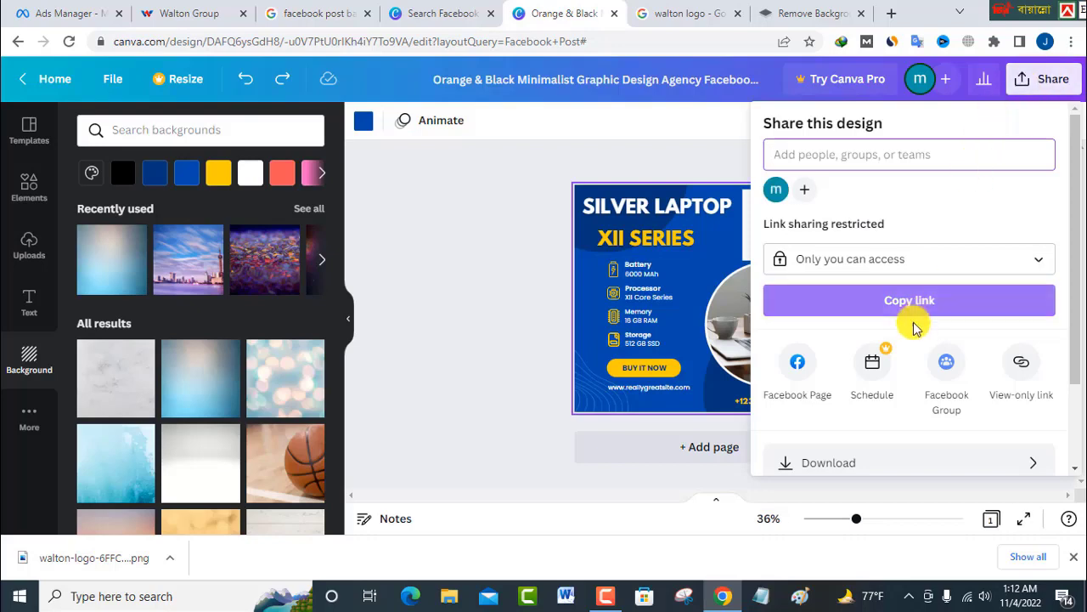
scroll(892, 340, down, 2)
click(824, 359)
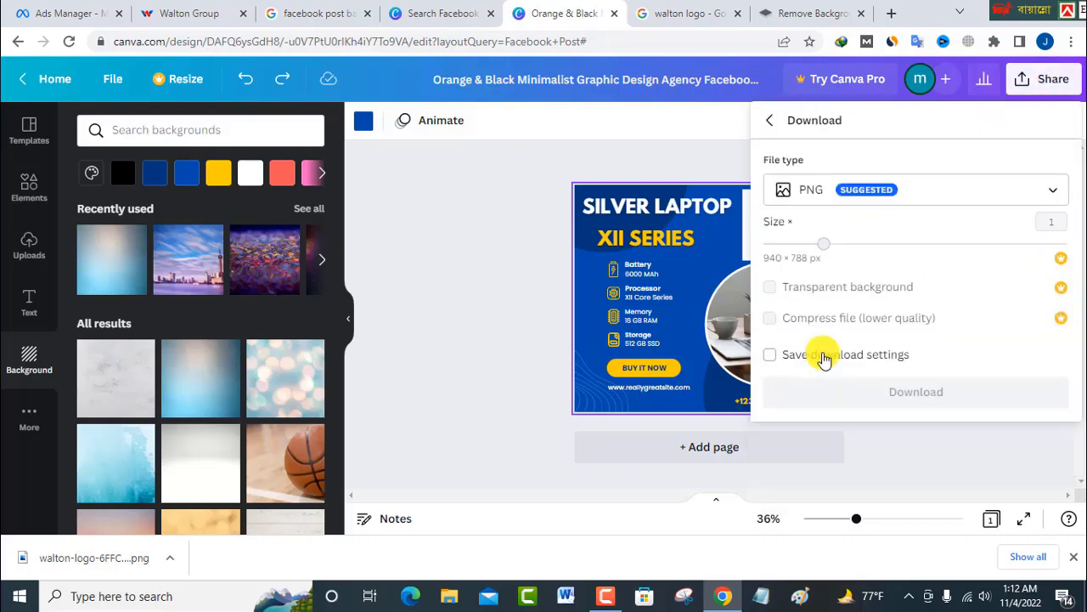
click(916, 395)
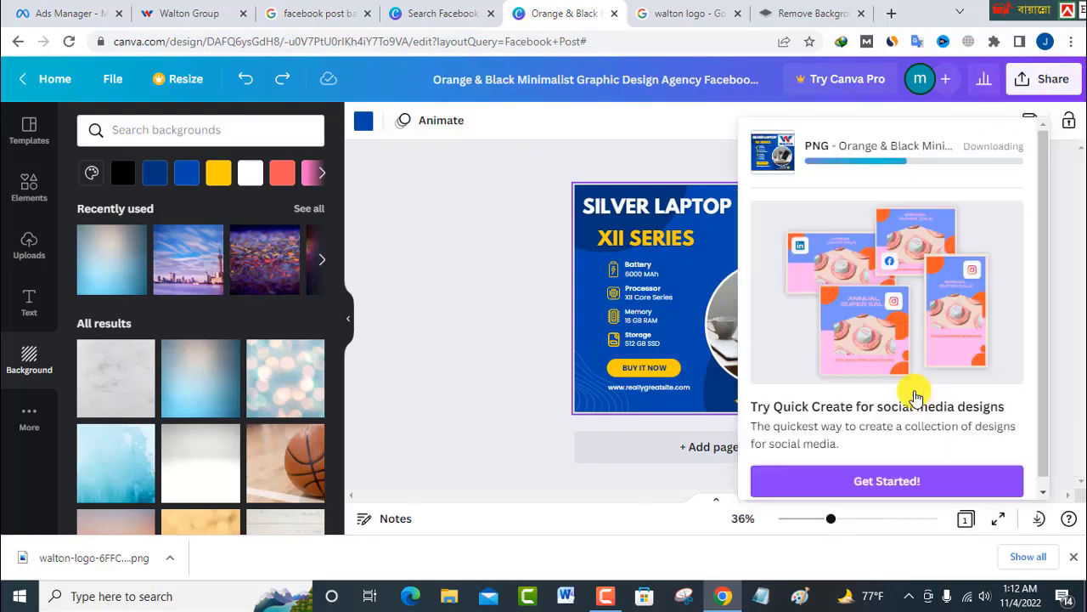
click(463, 322)
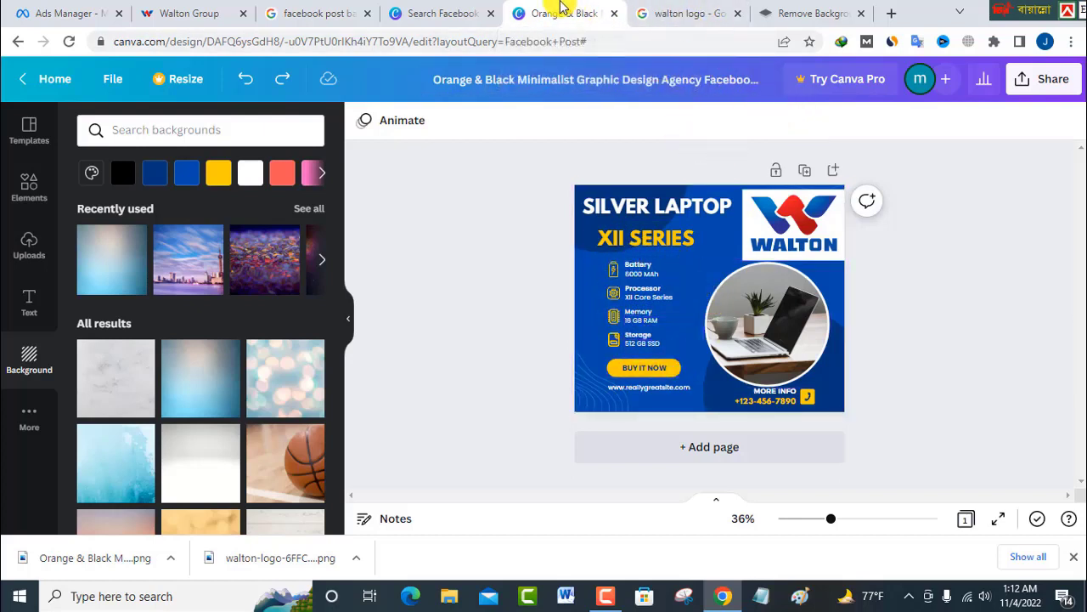
Step: Switch to Meta Ads Manager and go to the media settings in the ad's creative section
click(453, 15)
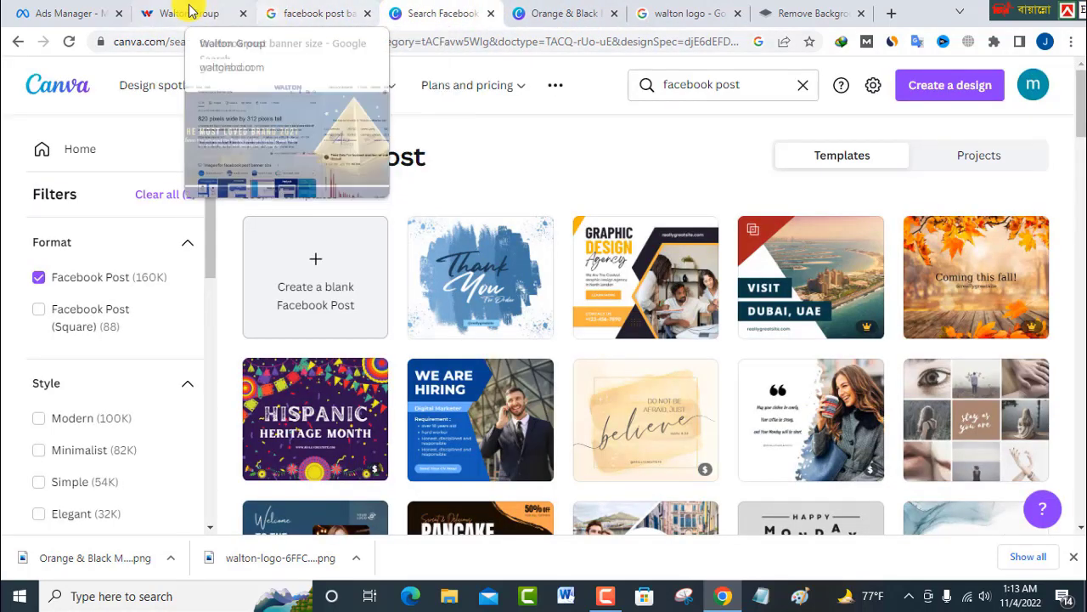
click(85, 11)
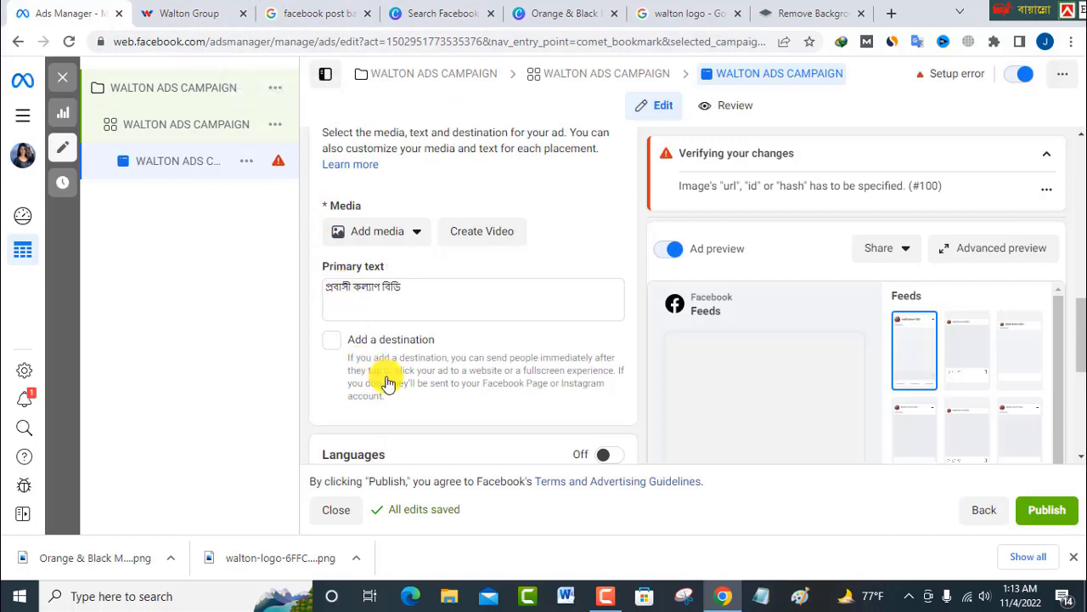
scroll(406, 366, up, 1)
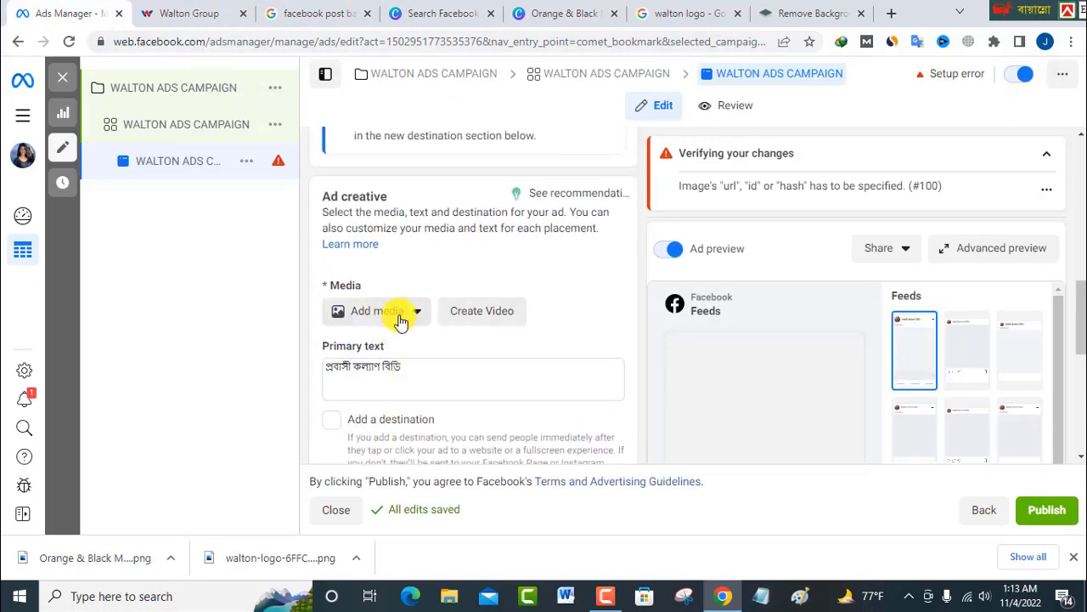
click(364, 314)
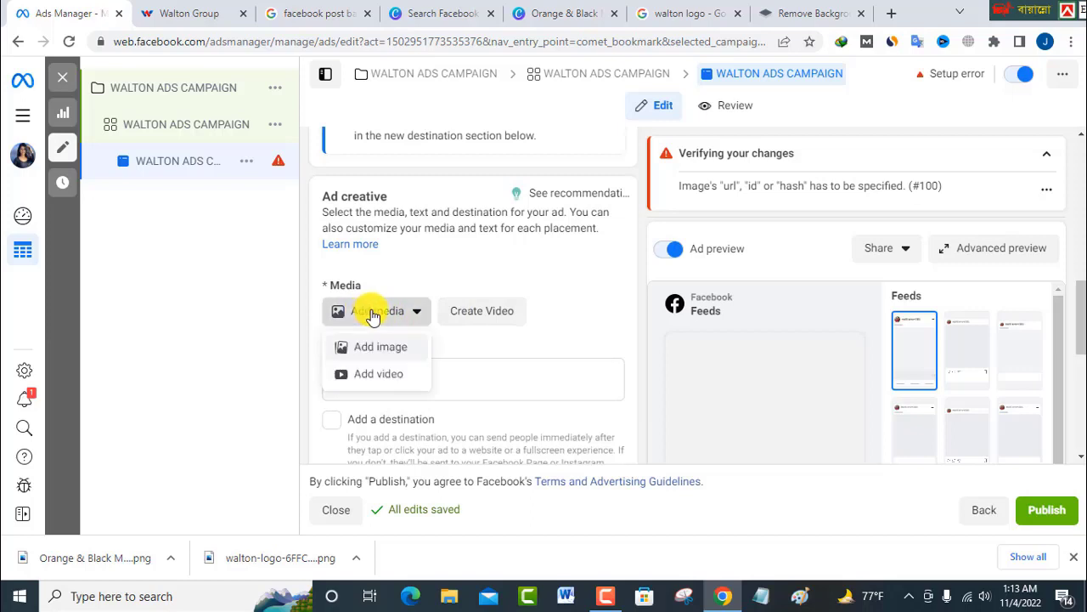
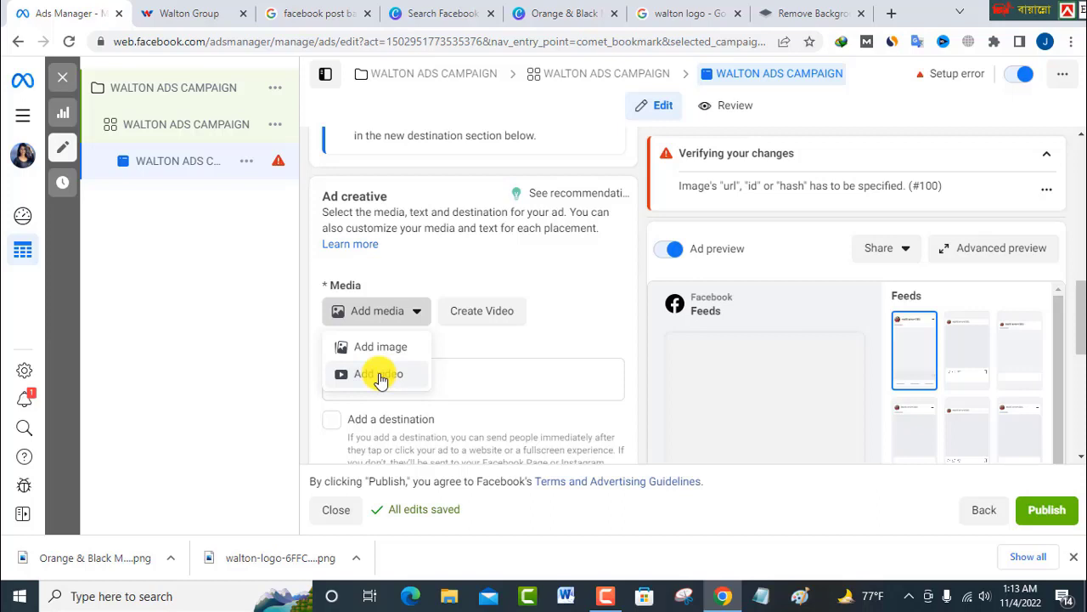
click(379, 380)
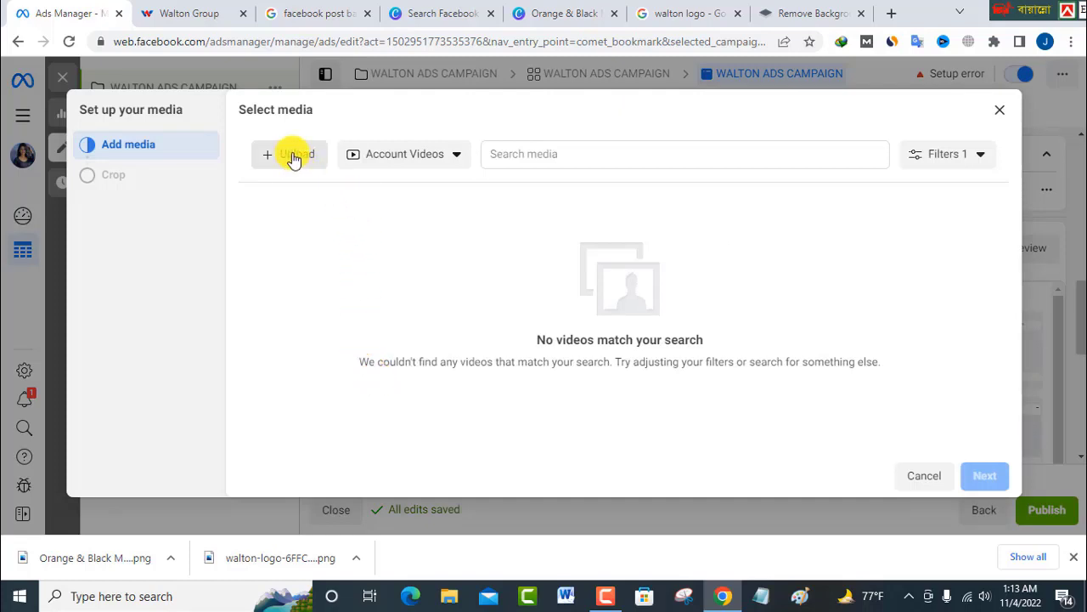
click(1000, 111)
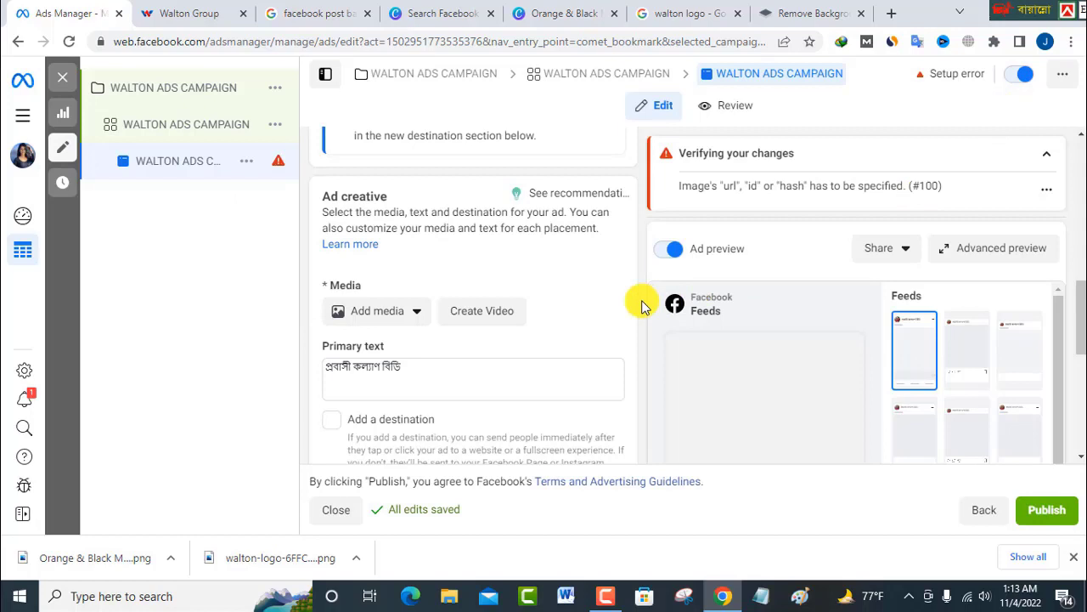
Step: Upload "Orange & Black Minimalist Graphic Design Agency Facebook Post (1)" from Downloads as the ad image and complete the media setup
click(371, 316)
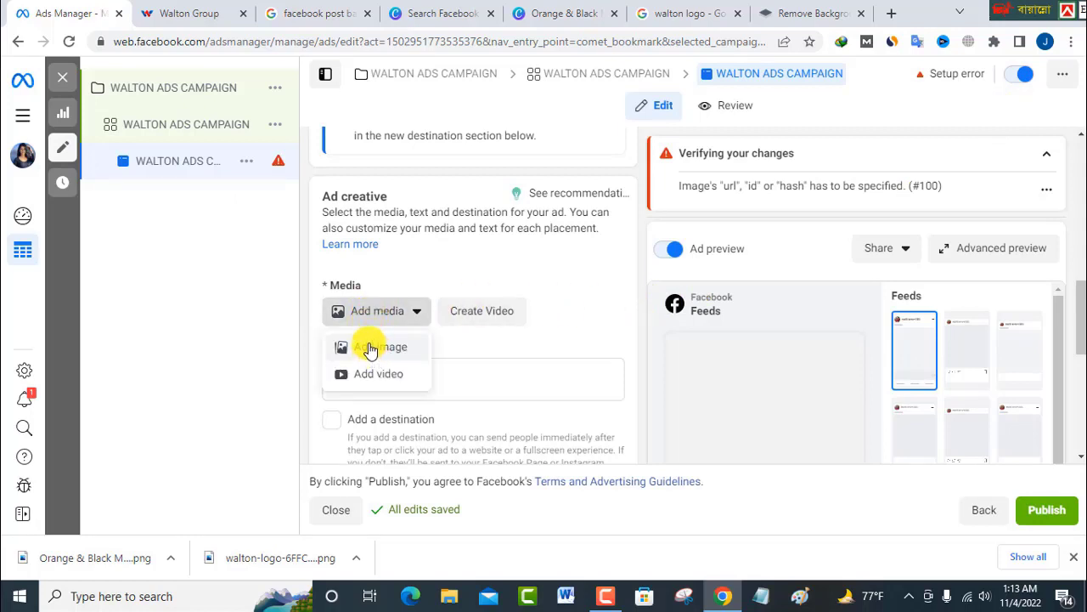
click(371, 348)
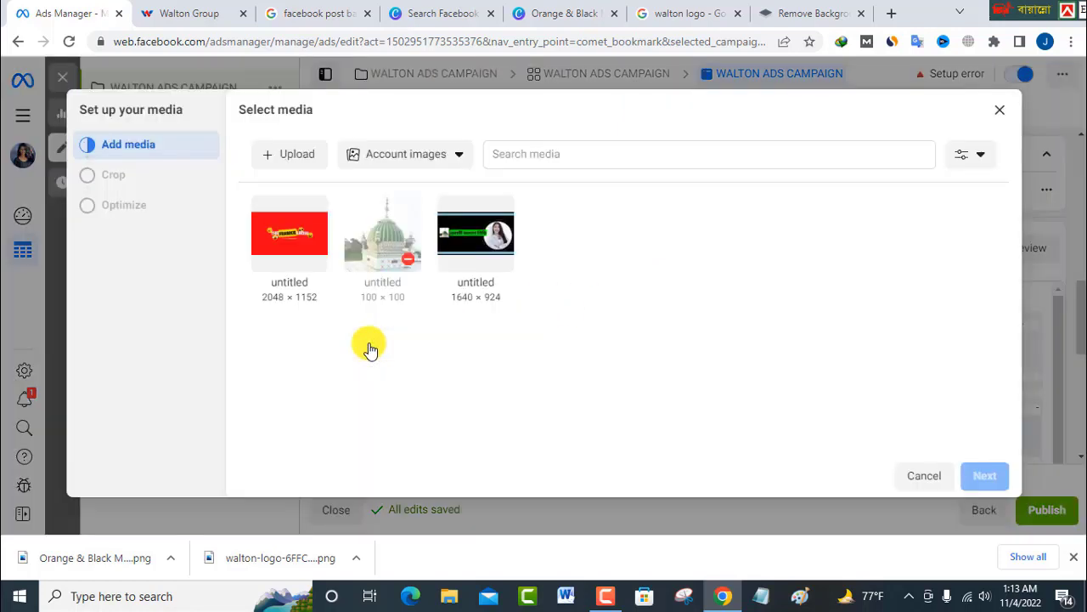
click(299, 157)
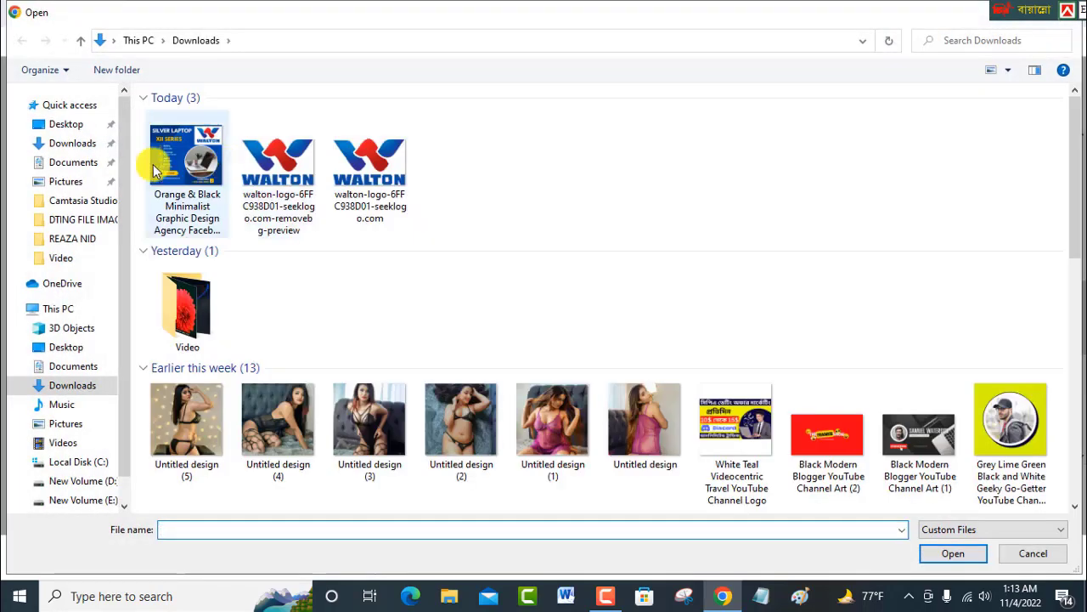
click(68, 143)
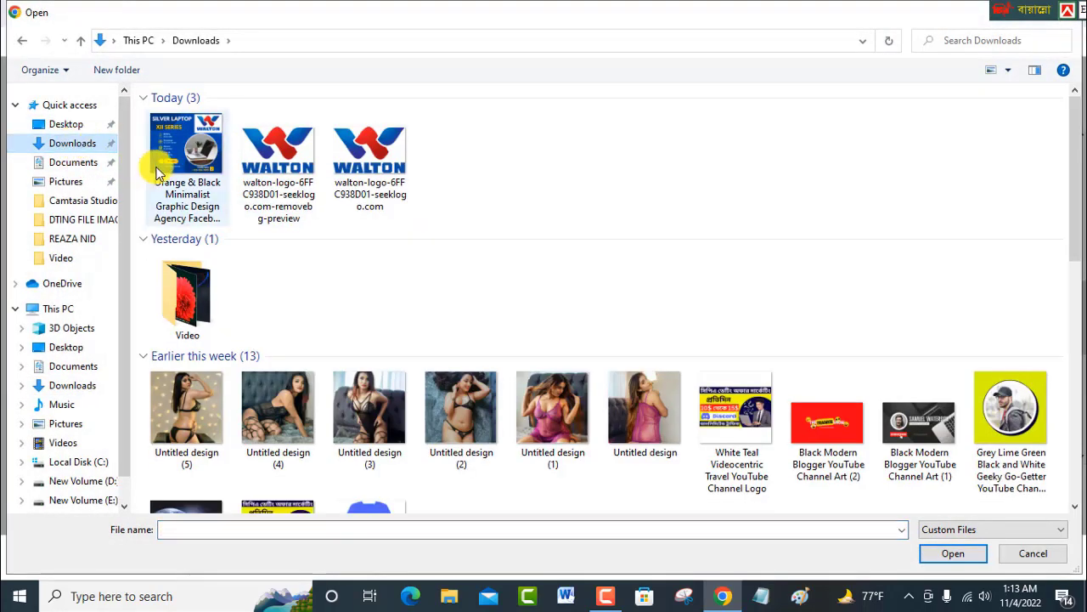
click(178, 141)
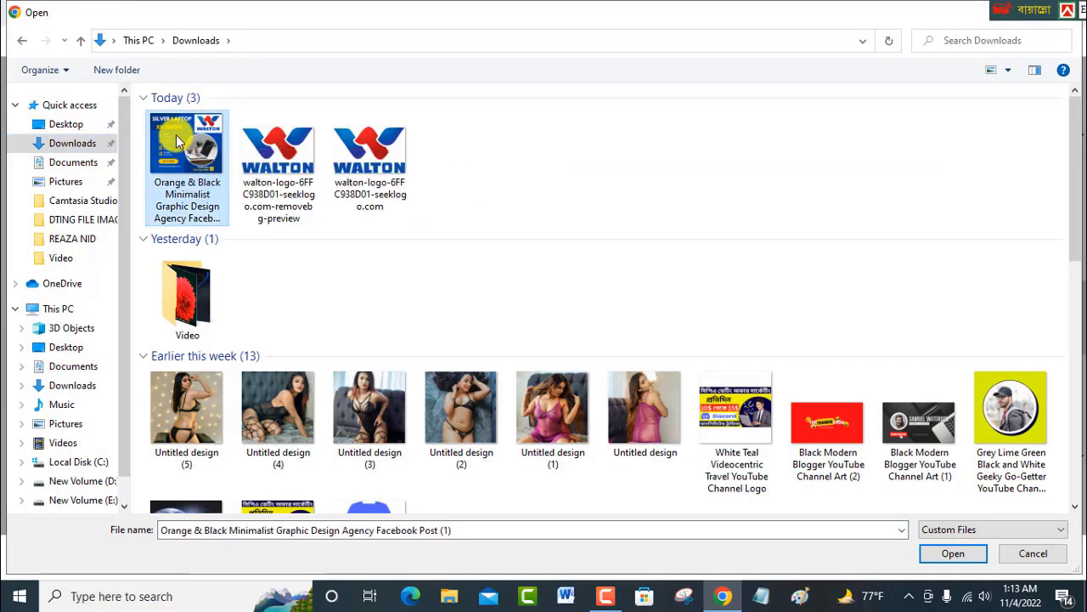
click(953, 557)
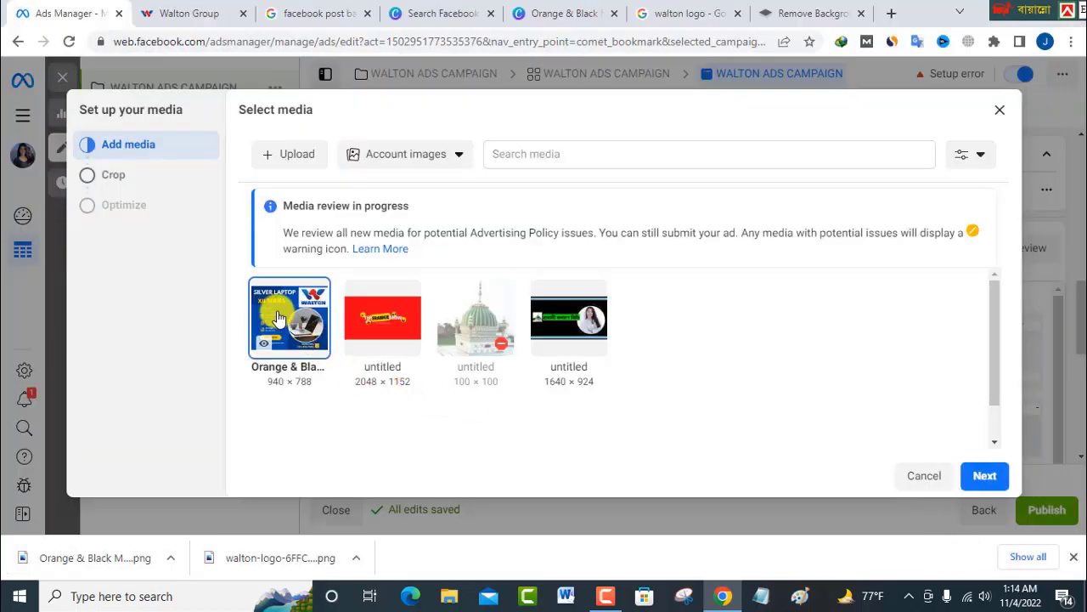
click(986, 476)
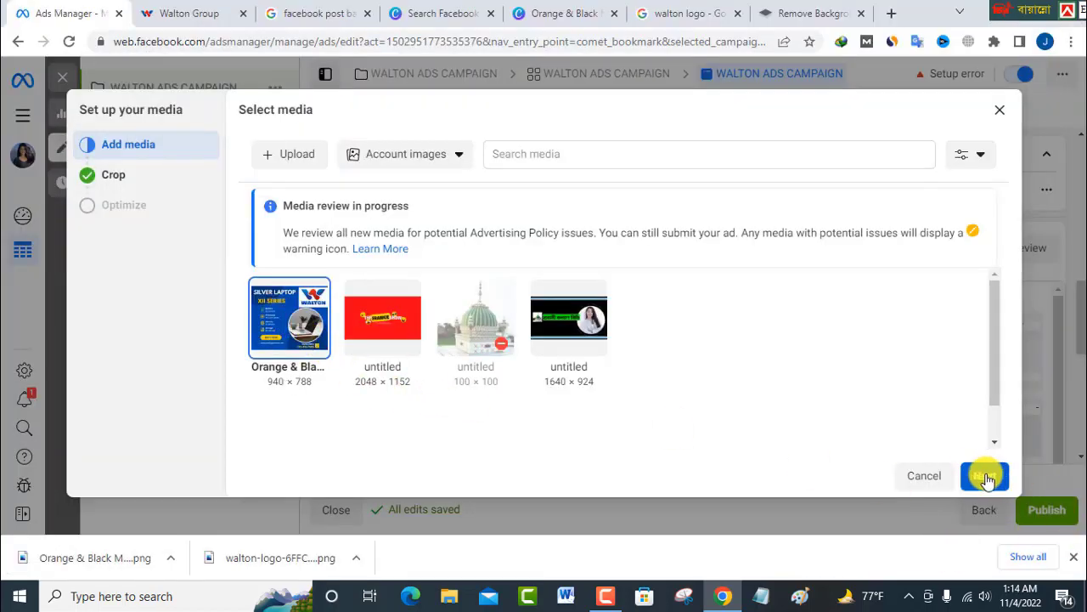
click(985, 481)
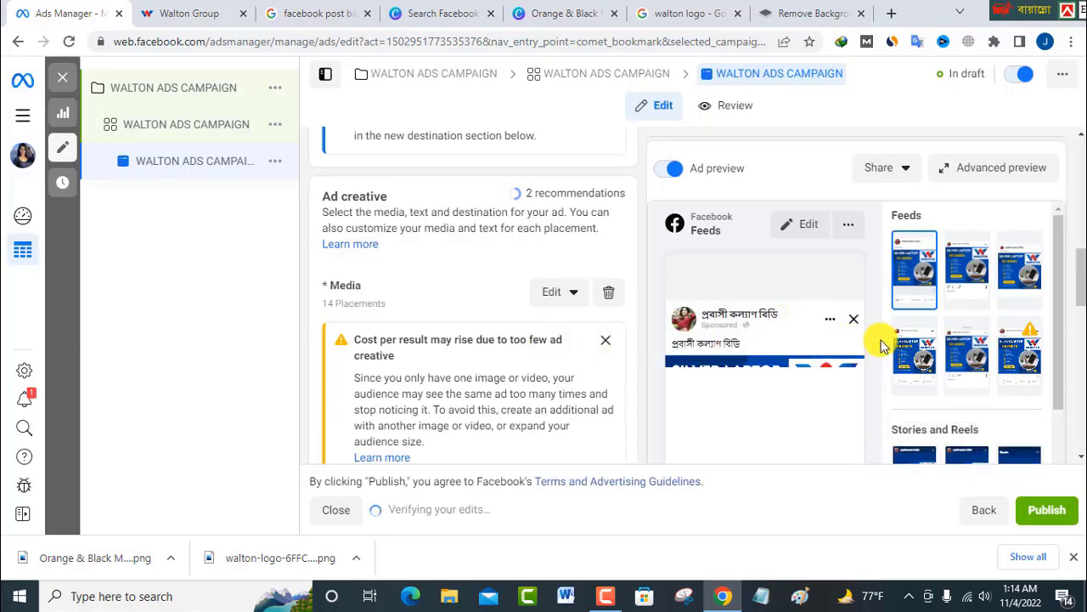
Step: Replace the ad's primary text with "Walton company is very dynamic. Every is excellent long time useable"
scroll(884, 335, down, 3)
scroll(849, 412, down, 4)
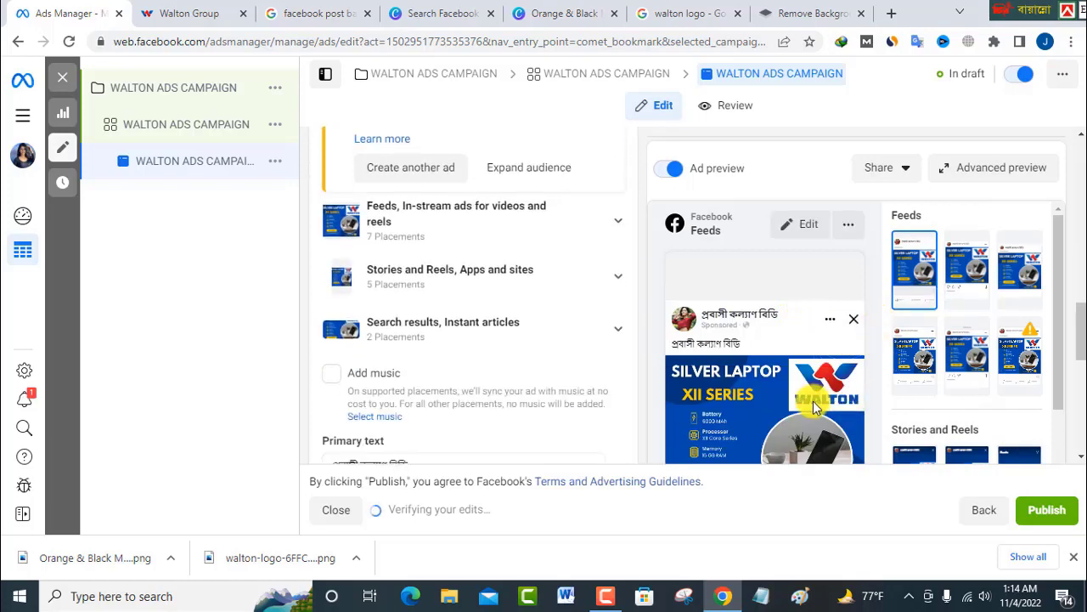
scroll(476, 340, up, 8)
scroll(415, 330, up, 4)
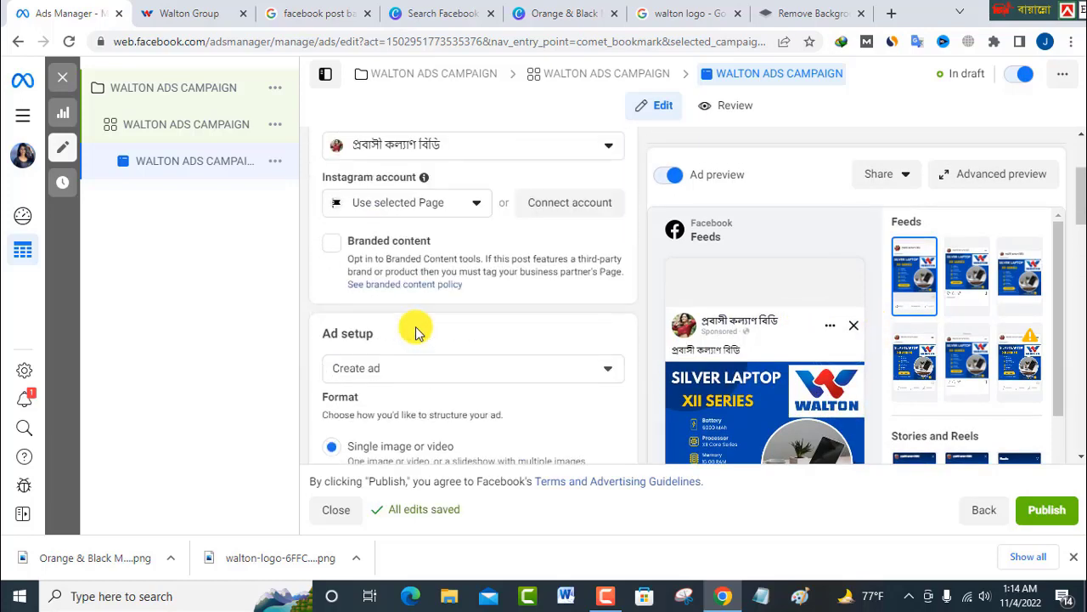
scroll(413, 374, down, 10)
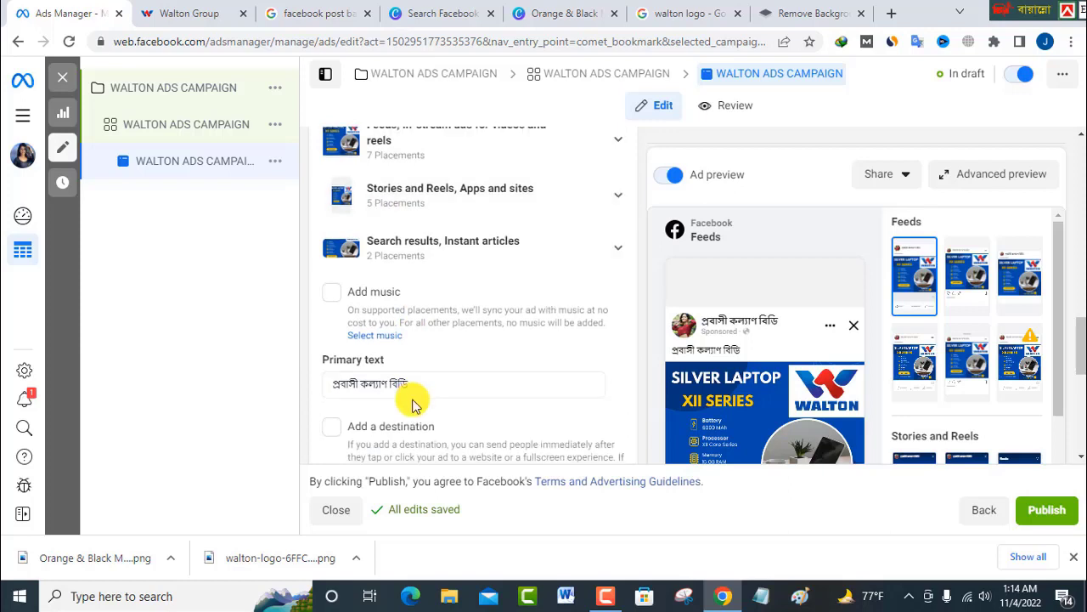
scroll(399, 357, down, 1)
click(367, 303)
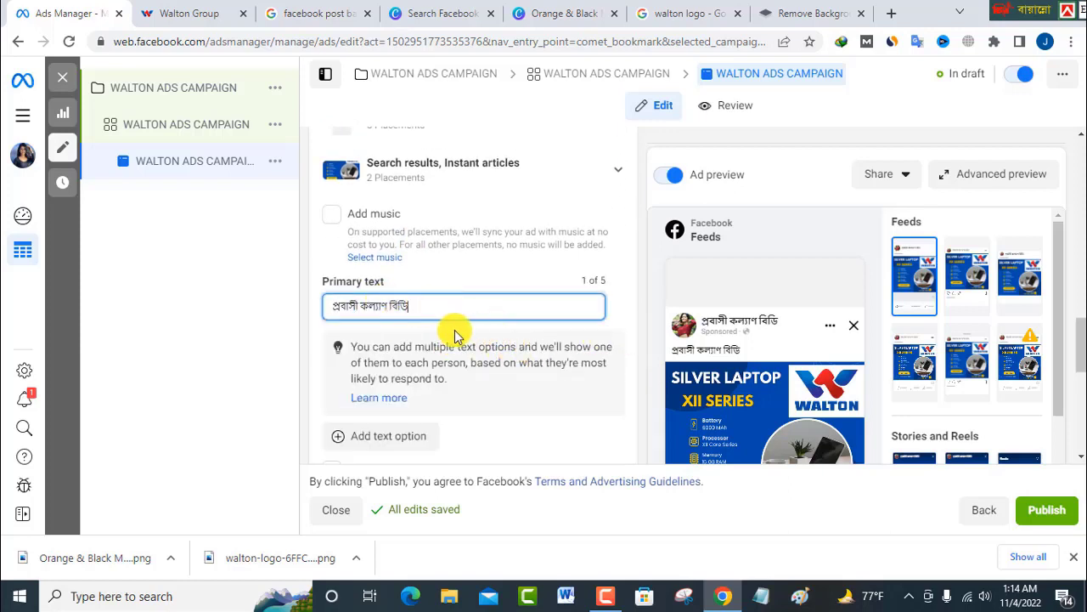
drag(456, 304, 326, 309)
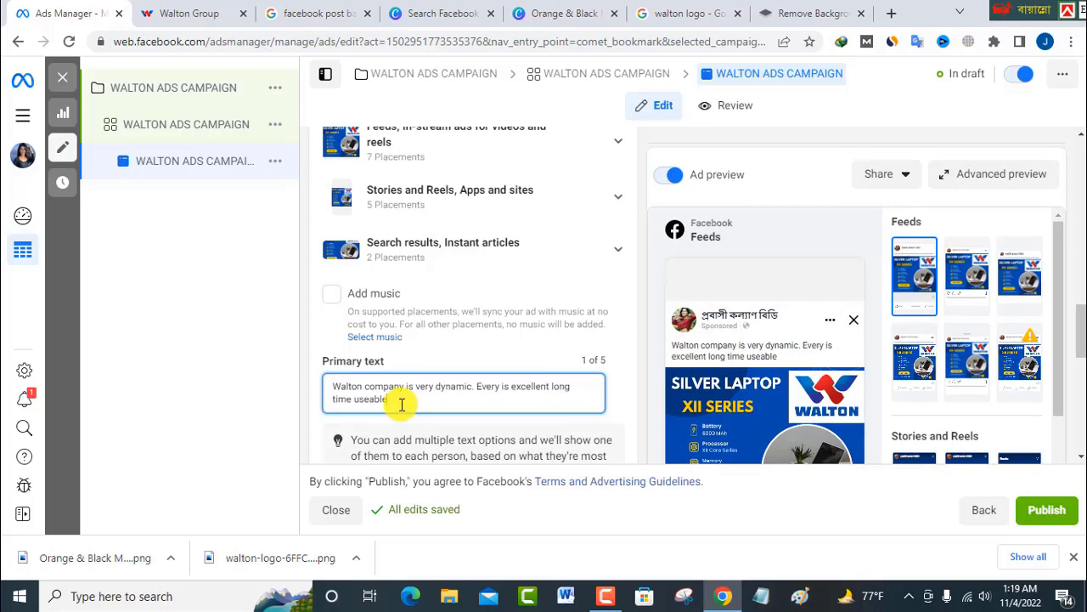
Step: Add two numbered lines to the primary text: "1.ghoghjoh" and "2. rtghrehri gjgg"
key(Return)
text(1.)
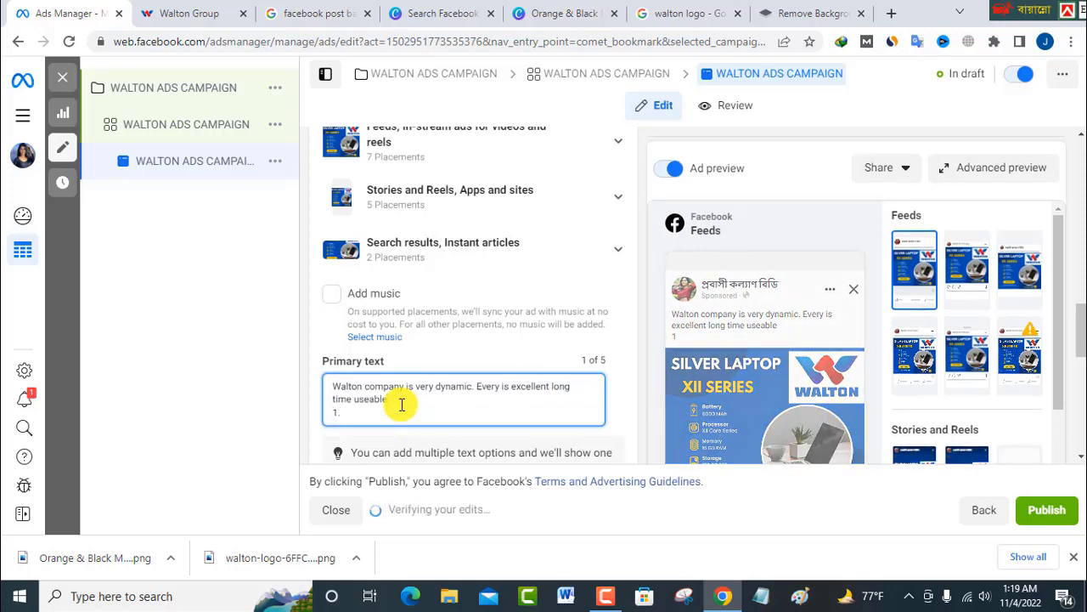
text(ghoghjoh)
key(Return)
text(2. rtghrehri gjgg)
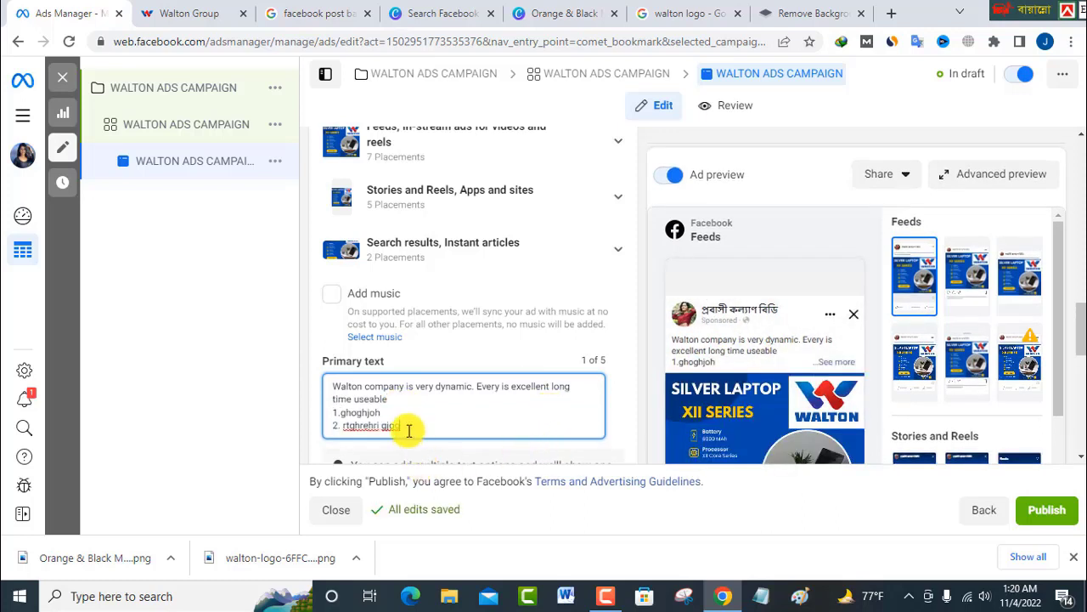
Step: Review the primary text in the ad preview and look through the ad's languages, tracking and creative settings
drag(409, 430, 636, 393)
scroll(728, 368, down, 2)
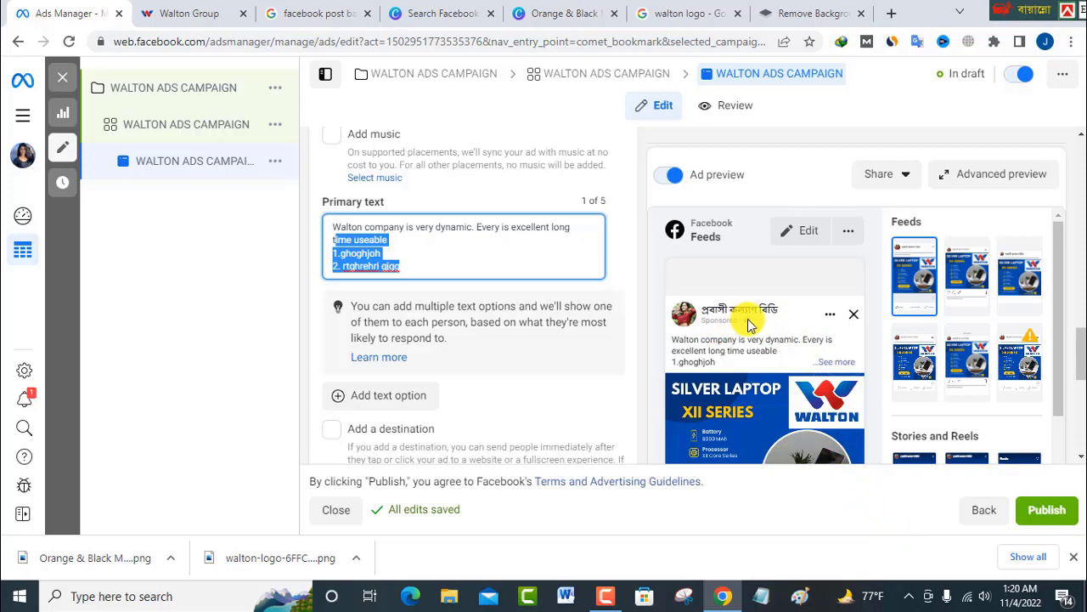
scroll(760, 330, down, 1)
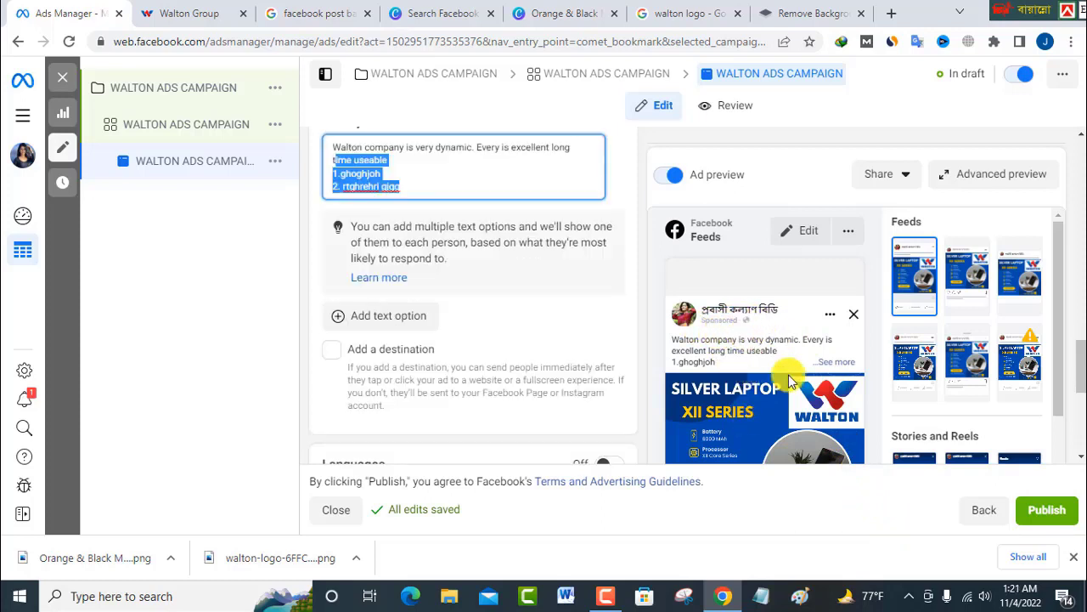
scroll(492, 351, down, 3)
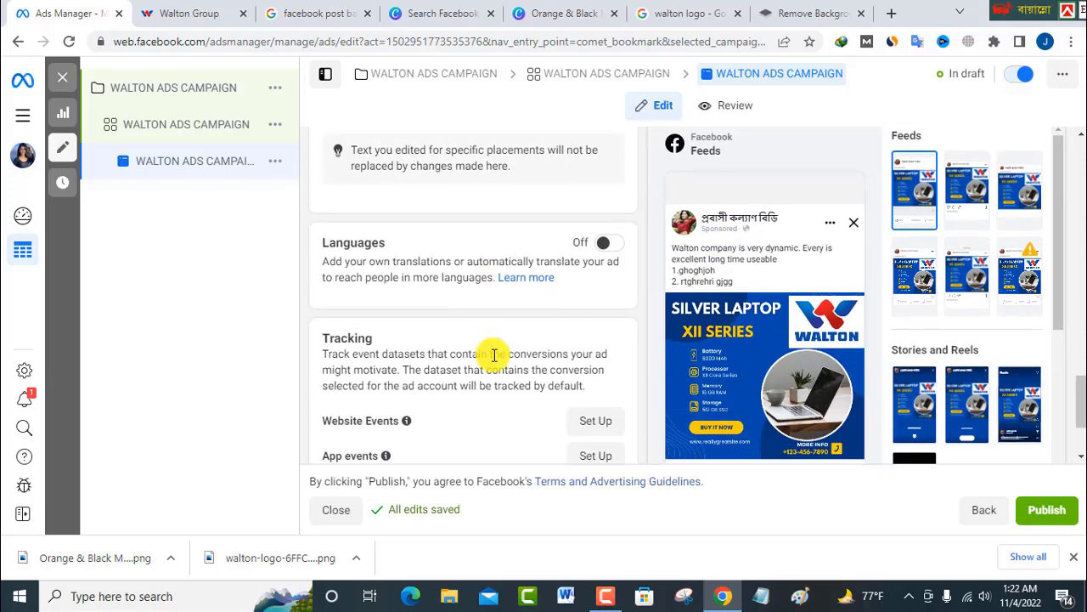
scroll(492, 351, down, 1)
scroll(461, 311, down, 2)
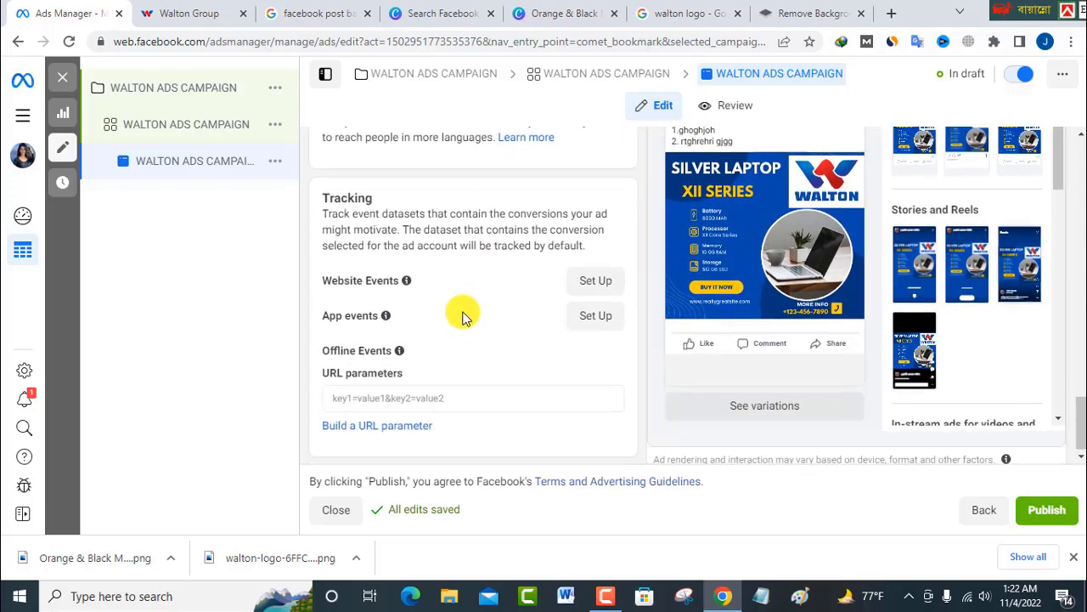
scroll(413, 281, up, 5)
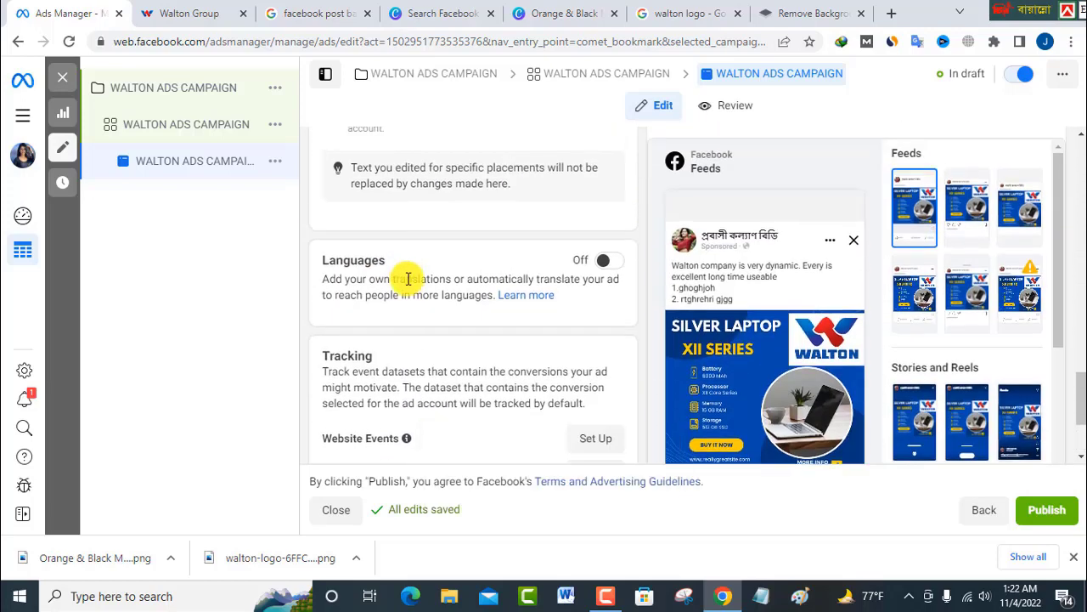
scroll(422, 306, up, 5)
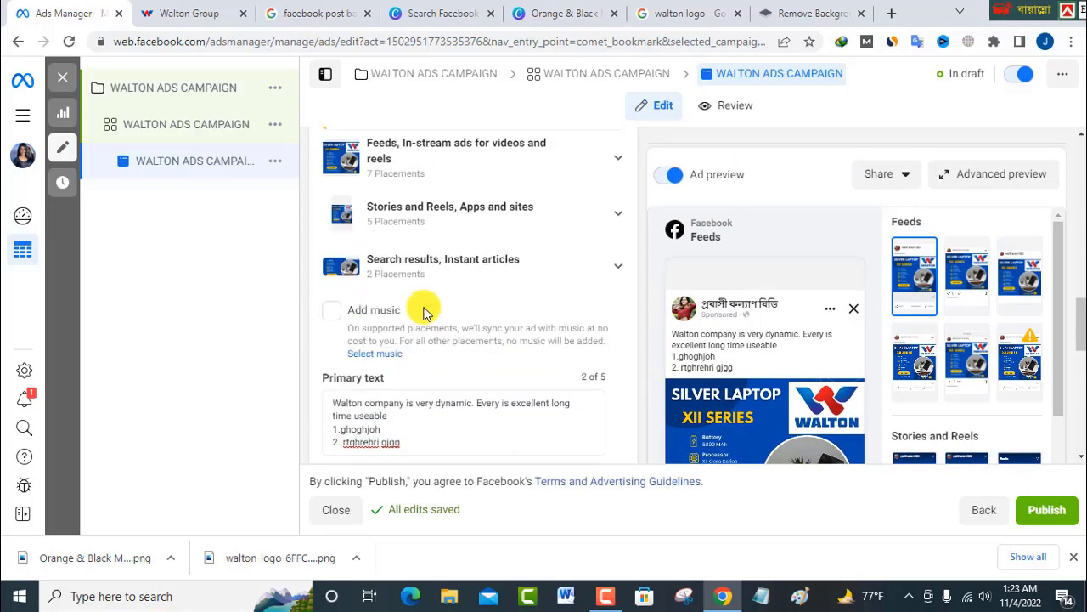
scroll(425, 312, up, 5)
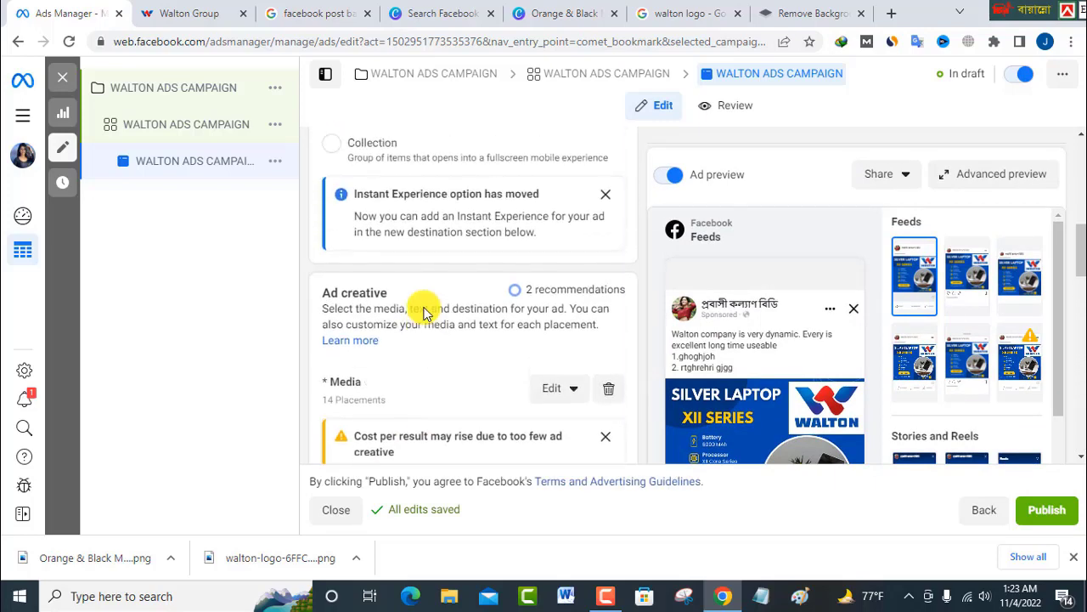
scroll(425, 307, up, 3)
Step: Set the ad's headline to "Walton company BD"
scroll(425, 307, down, 6)
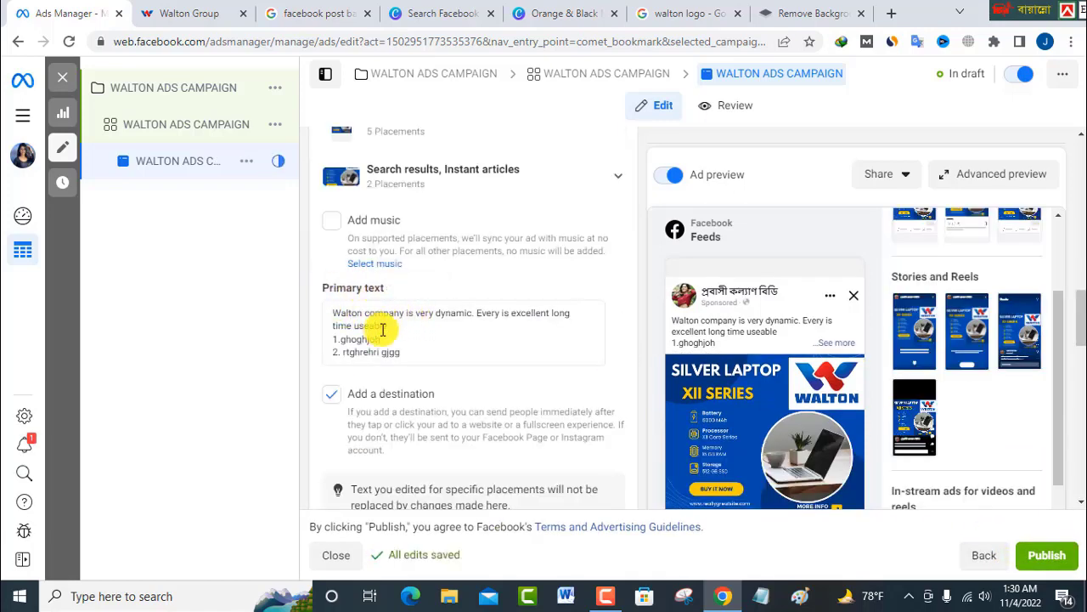
scroll(430, 412, down, 2)
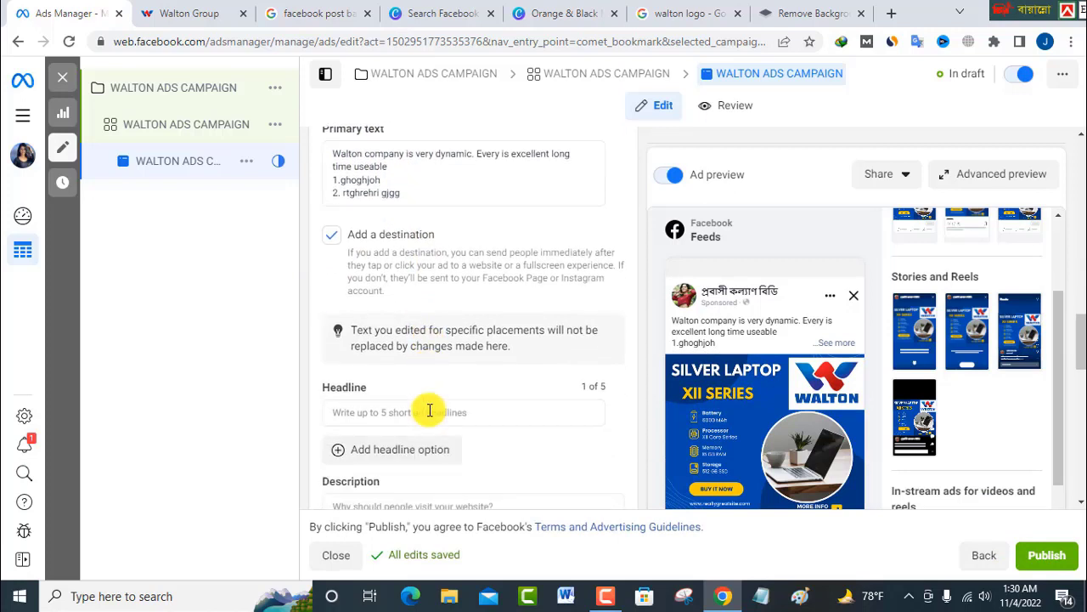
scroll(430, 411, down, 1)
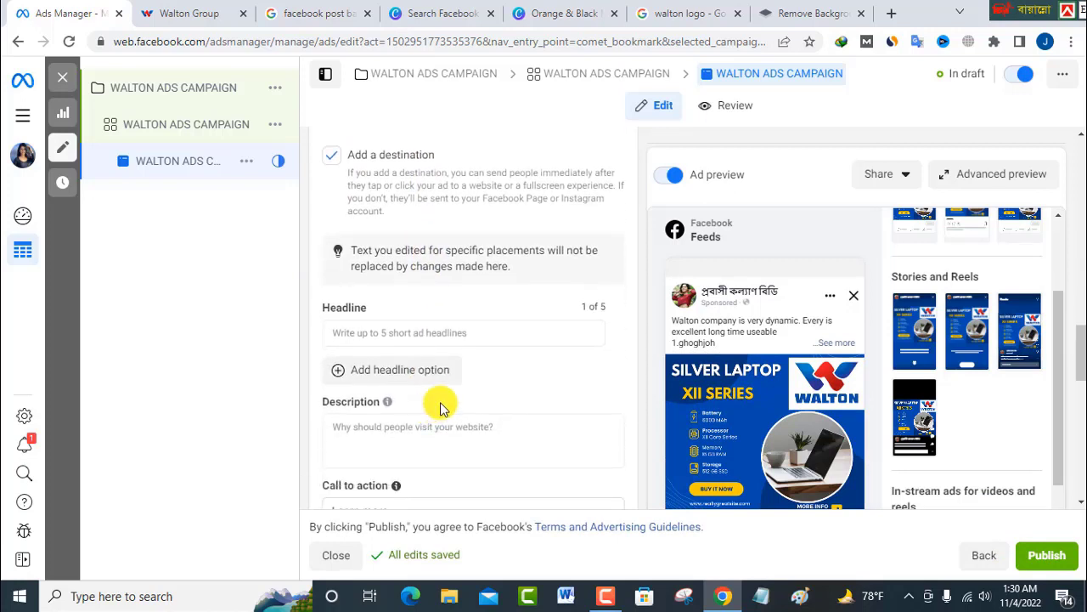
click(359, 331)
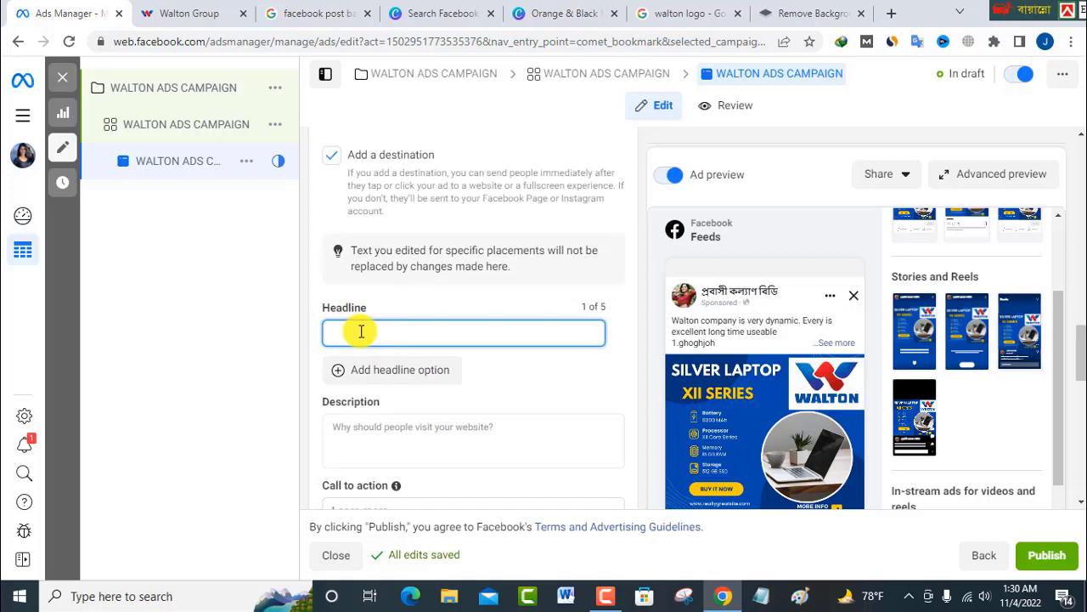
text(Walton company BD)
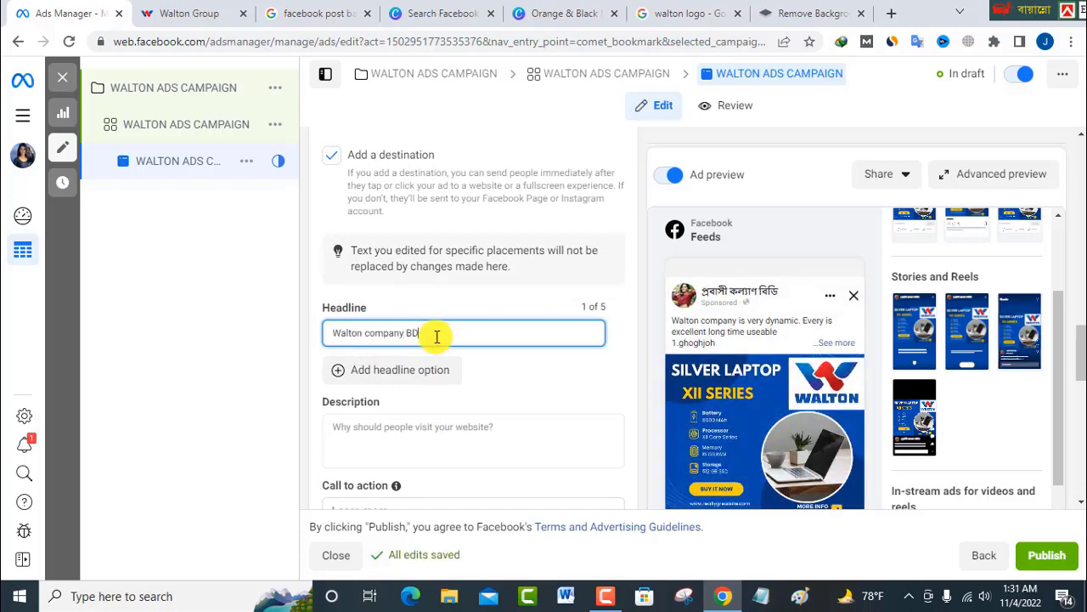
drag(437, 336, 340, 334)
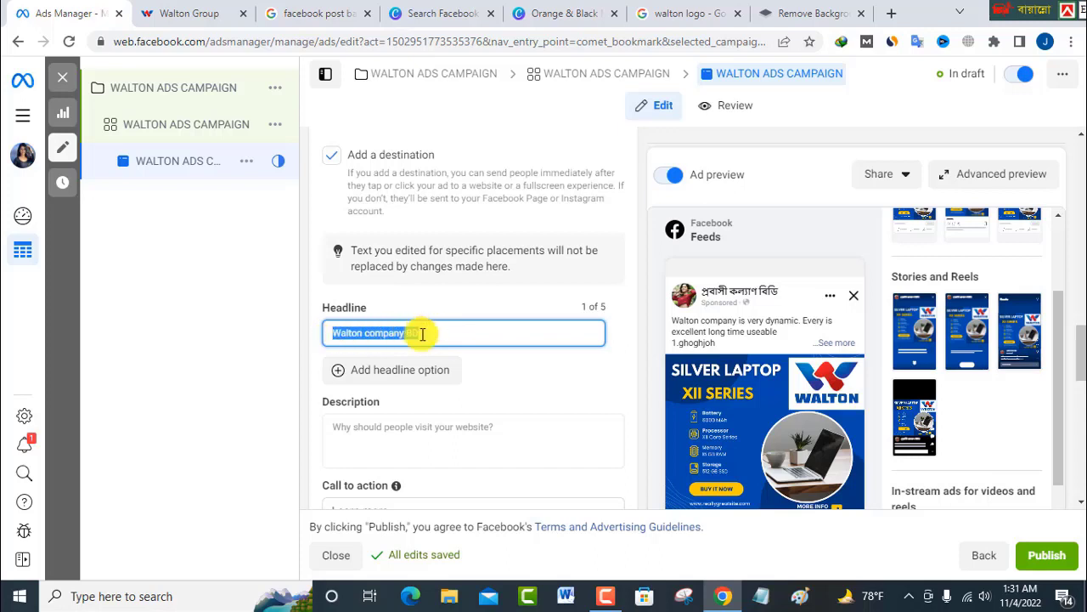
Step: Look through the Walton website and open the Orbit Y50 smartphone's product page for material for the ad's description
scroll(476, 348, down, 2)
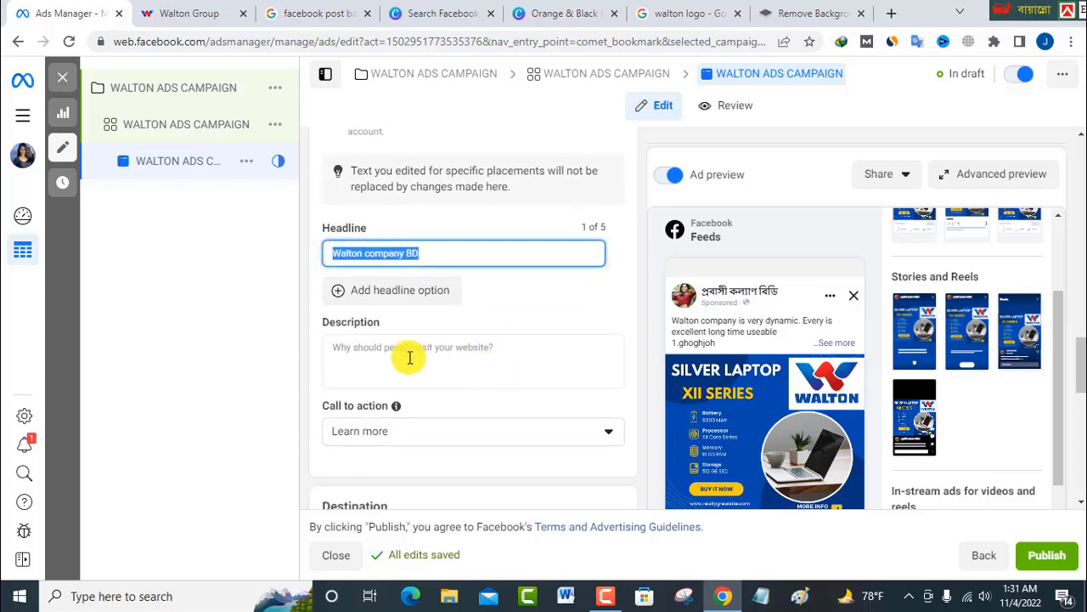
click(358, 349)
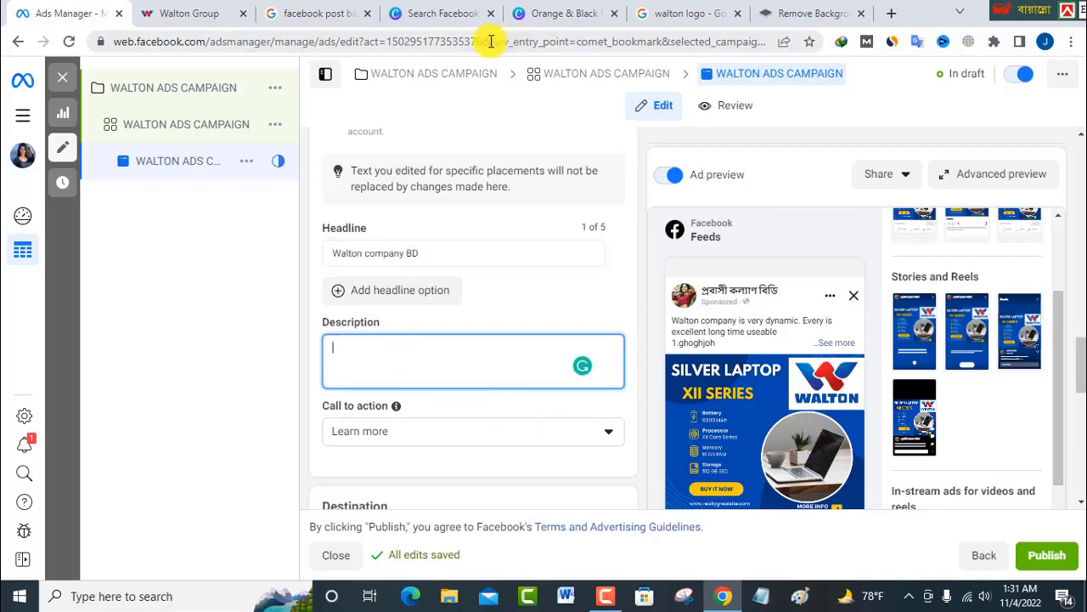
click(197, 13)
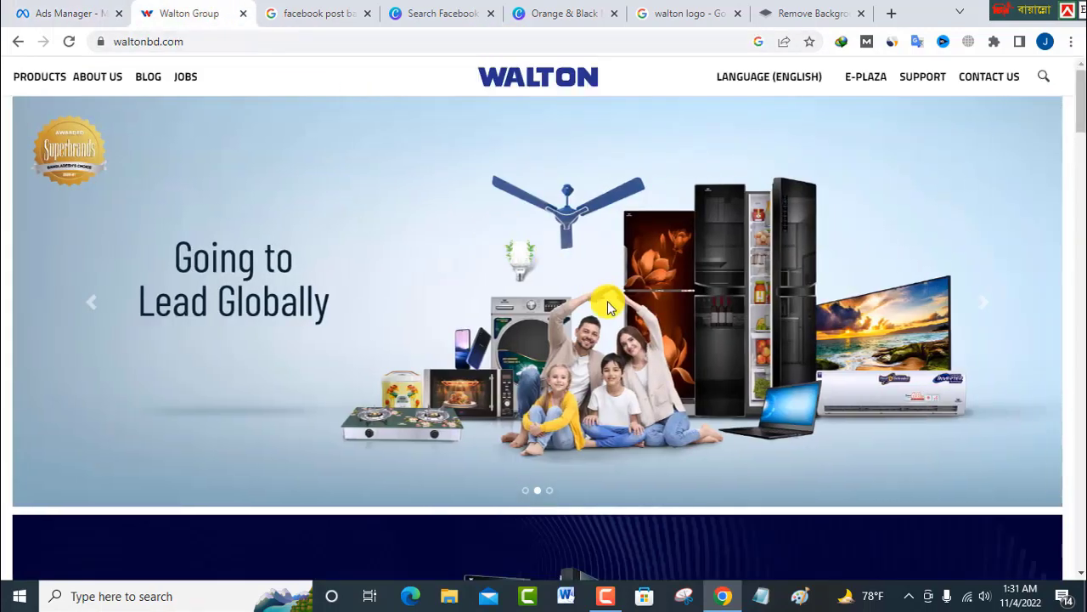
scroll(631, 420, down, 7)
scroll(640, 445, down, 12)
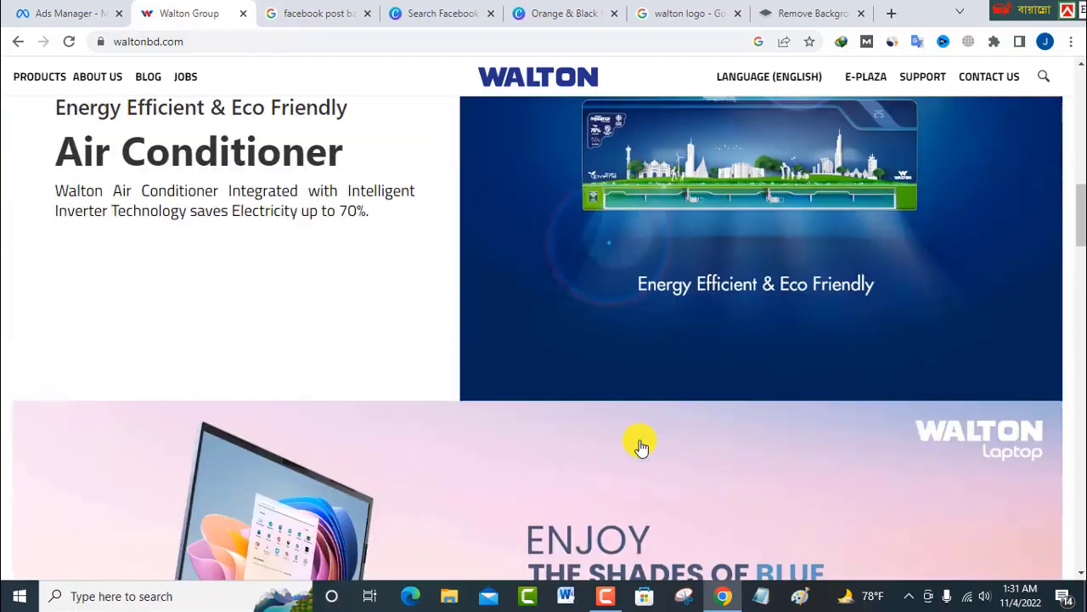
scroll(641, 449, up, 15)
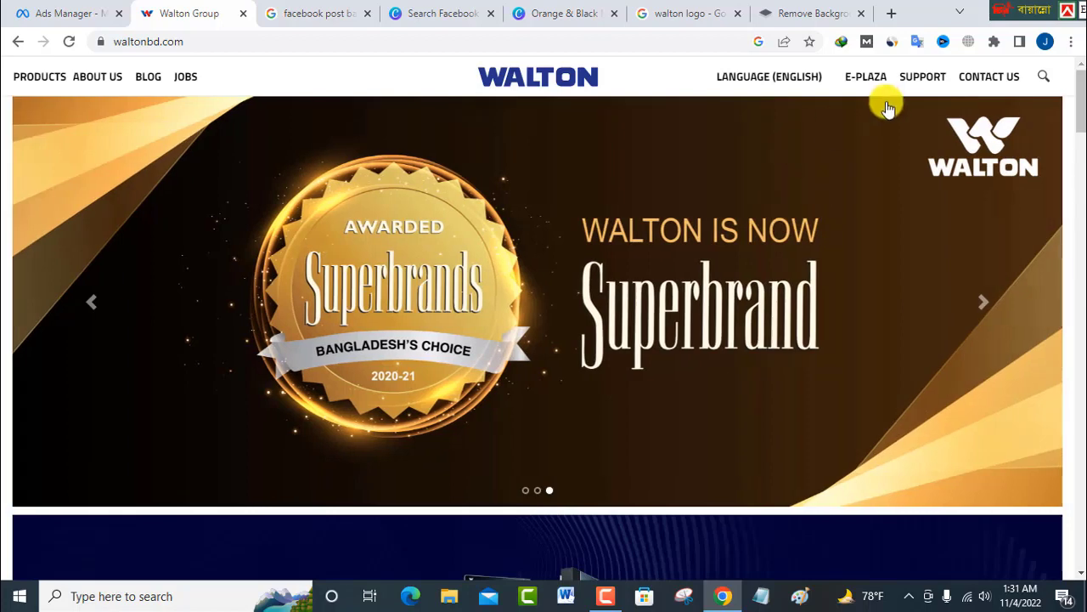
mouse_move(60, 89)
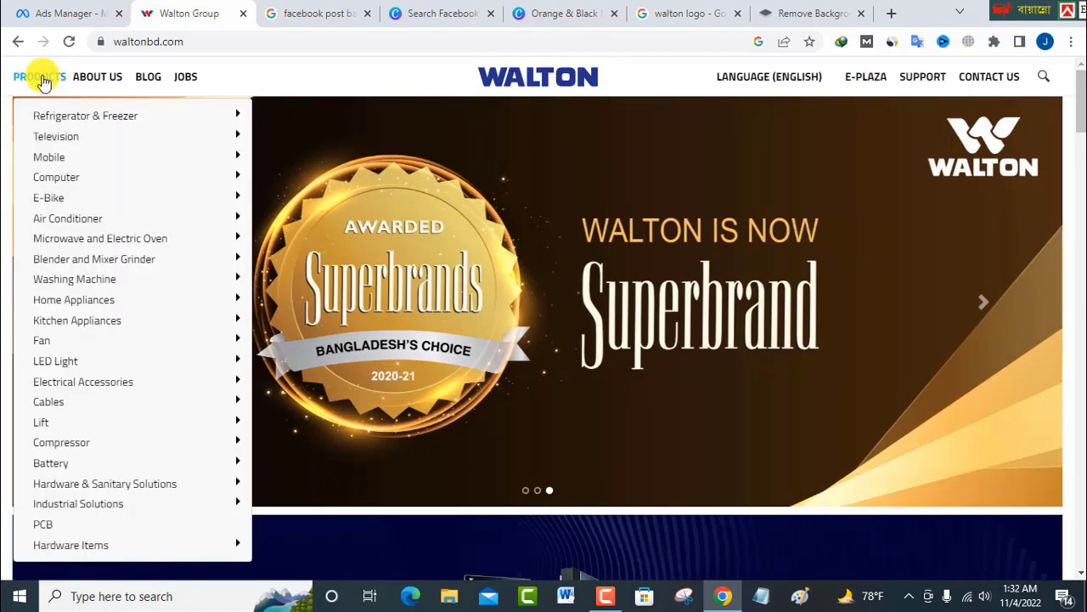
click(141, 345)
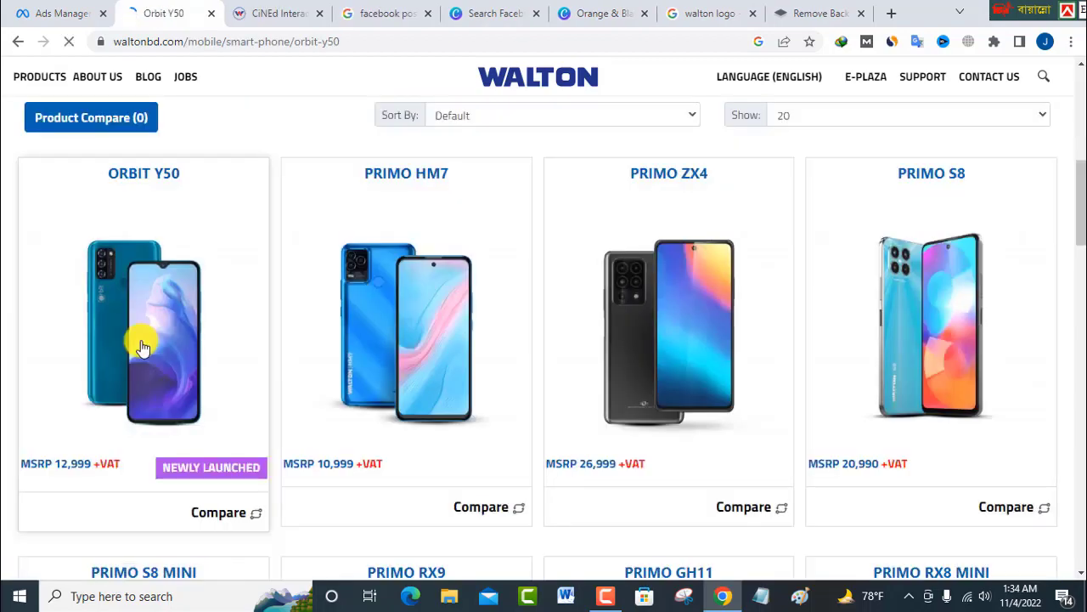
Step: Copy the "PLANETARY PERFORMANCE" heading and paragraph from the Orbit Y50 page into the ad's description
scroll(323, 382, down, 3)
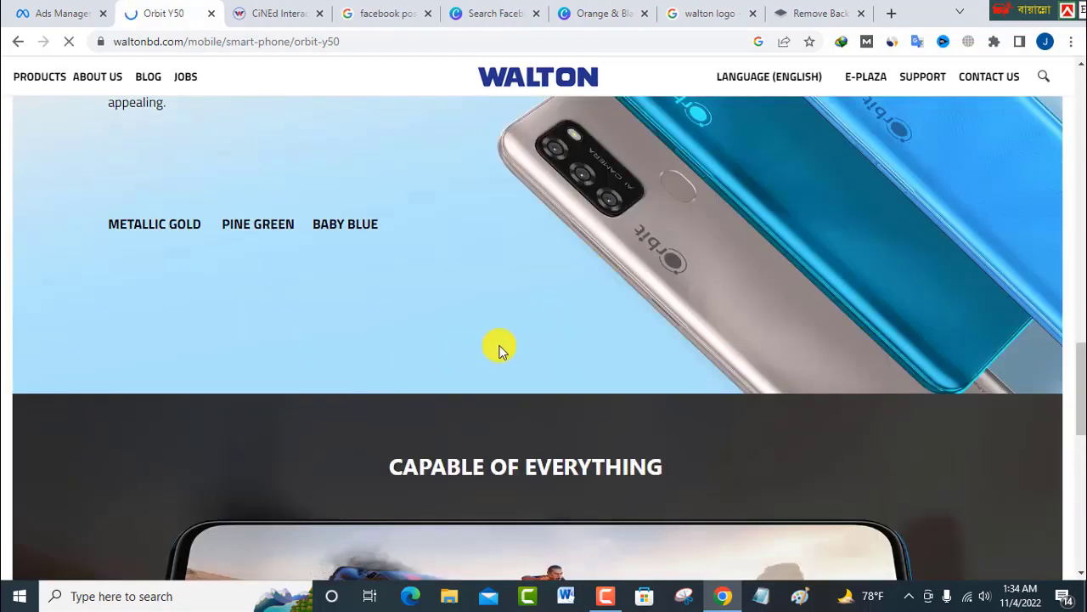
scroll(499, 348, down, 10)
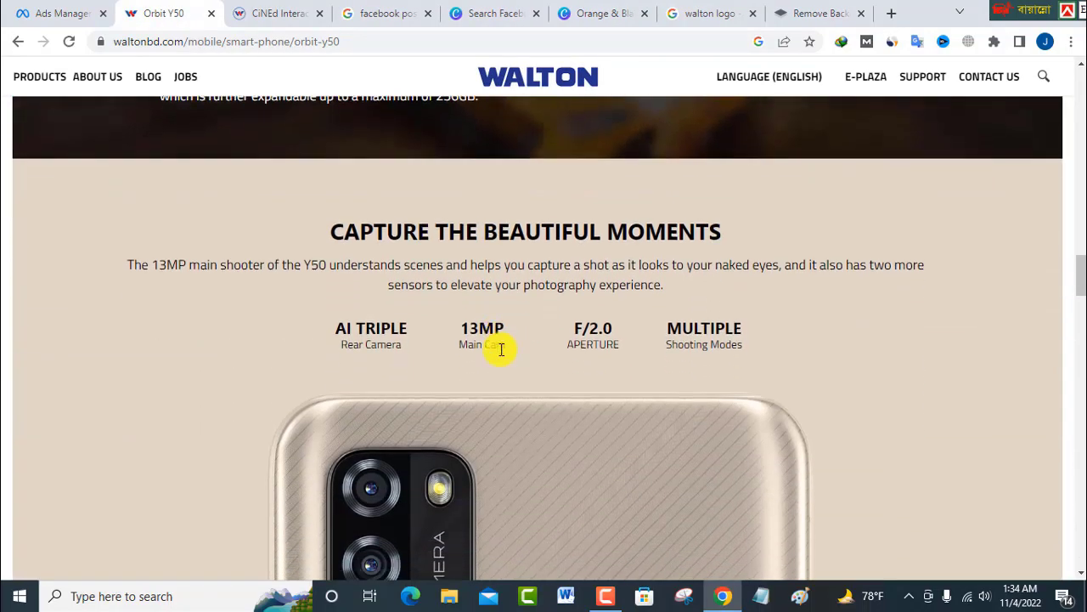
scroll(500, 349, down, 12)
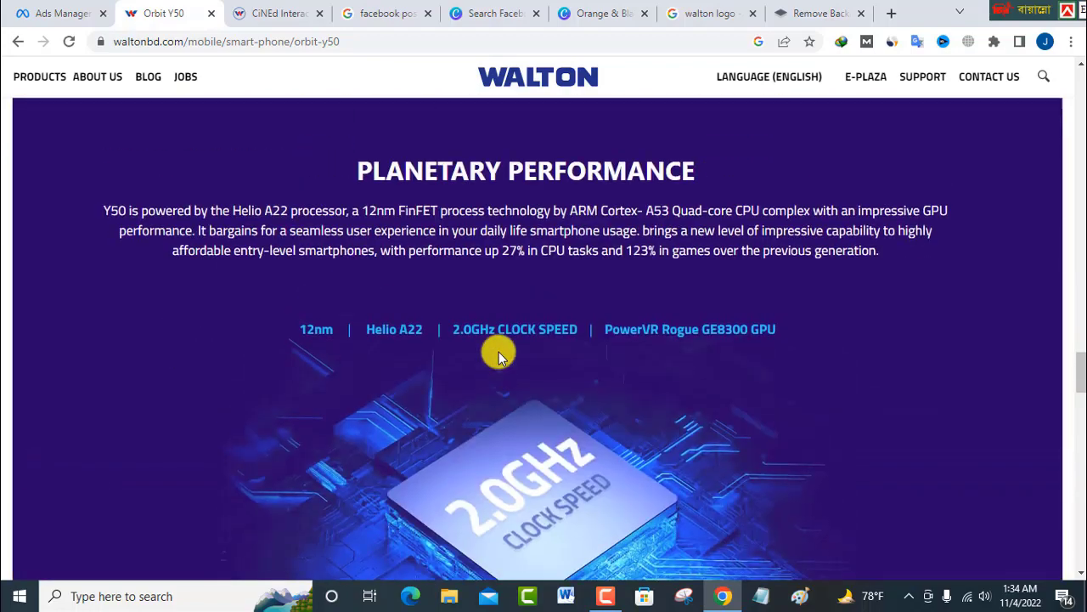
triple_click(95, 210)
click(56, 14)
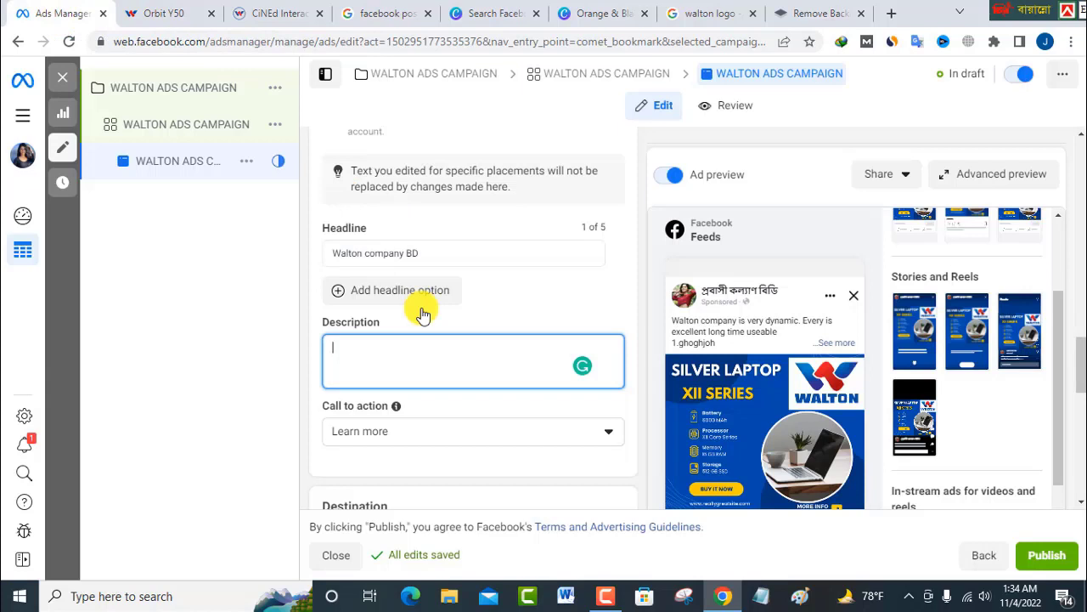
right_click(365, 352)
click(425, 216)
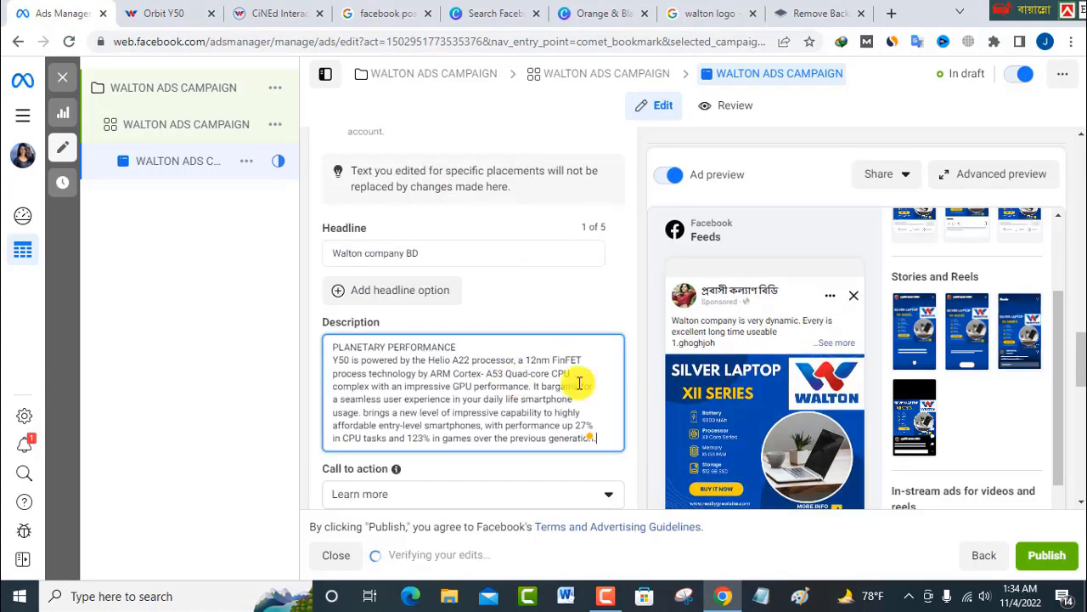
Step: Set the ad's call to action to Shop now
scroll(580, 383, down, 2)
scroll(580, 383, down, 1)
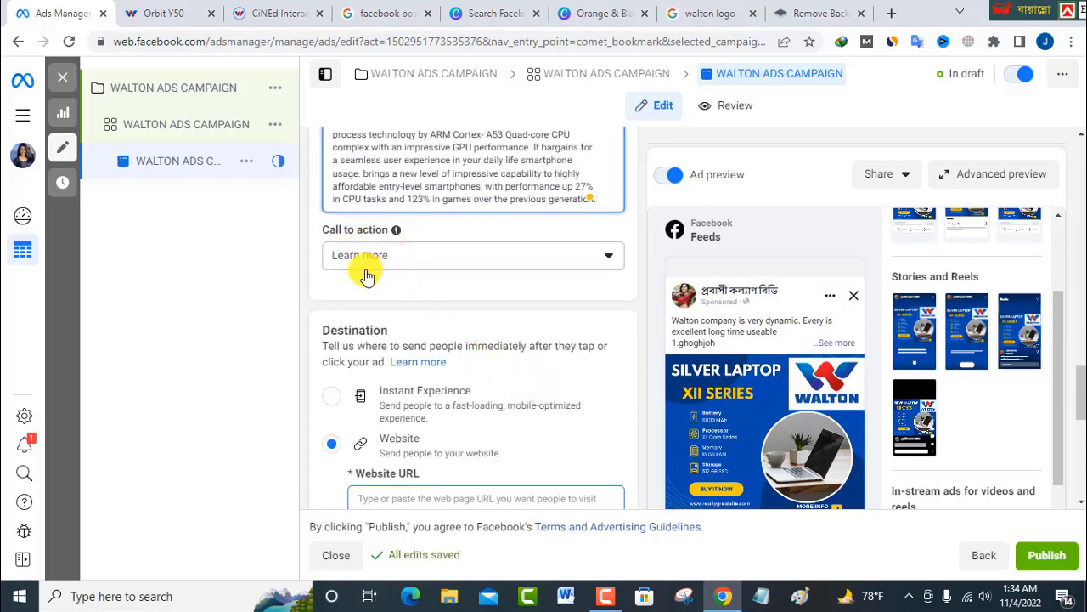
scroll(744, 401, down, 6)
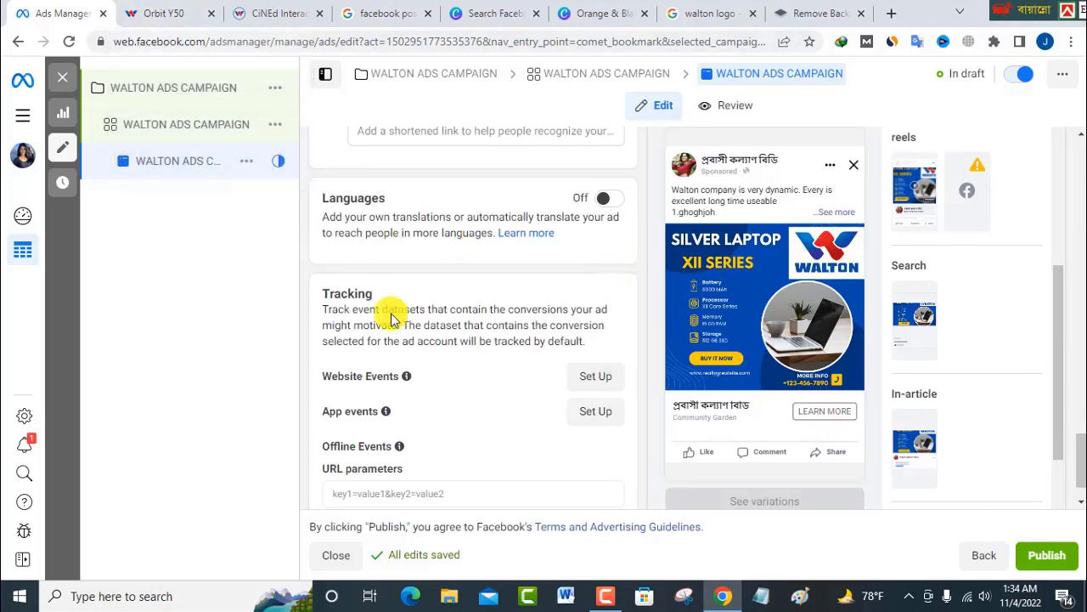
scroll(459, 368, up, 5)
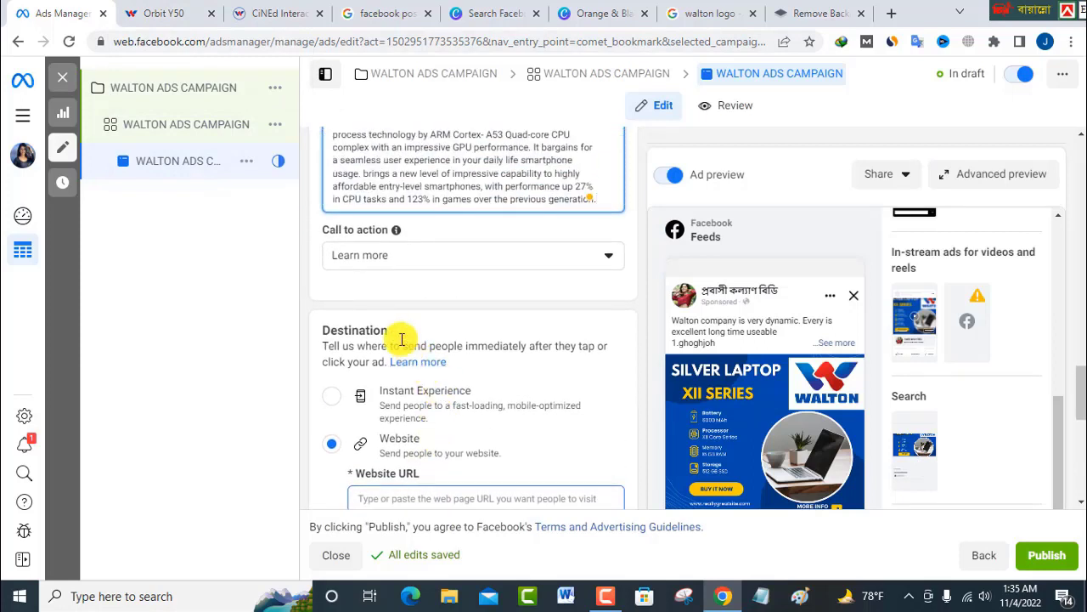
scroll(396, 340, up, 1)
click(611, 338)
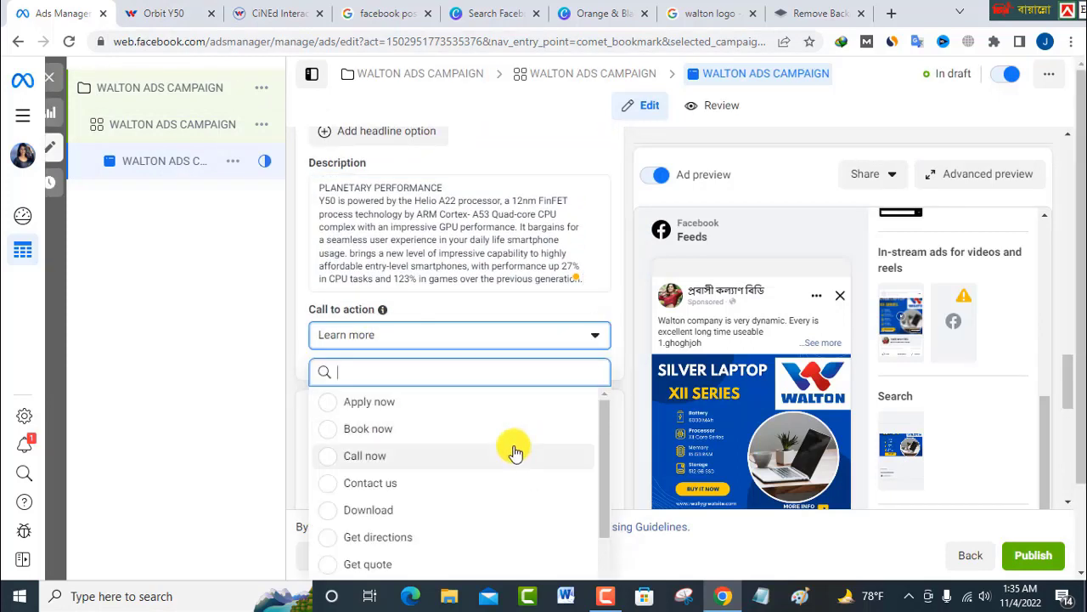
scroll(476, 457, down, 1)
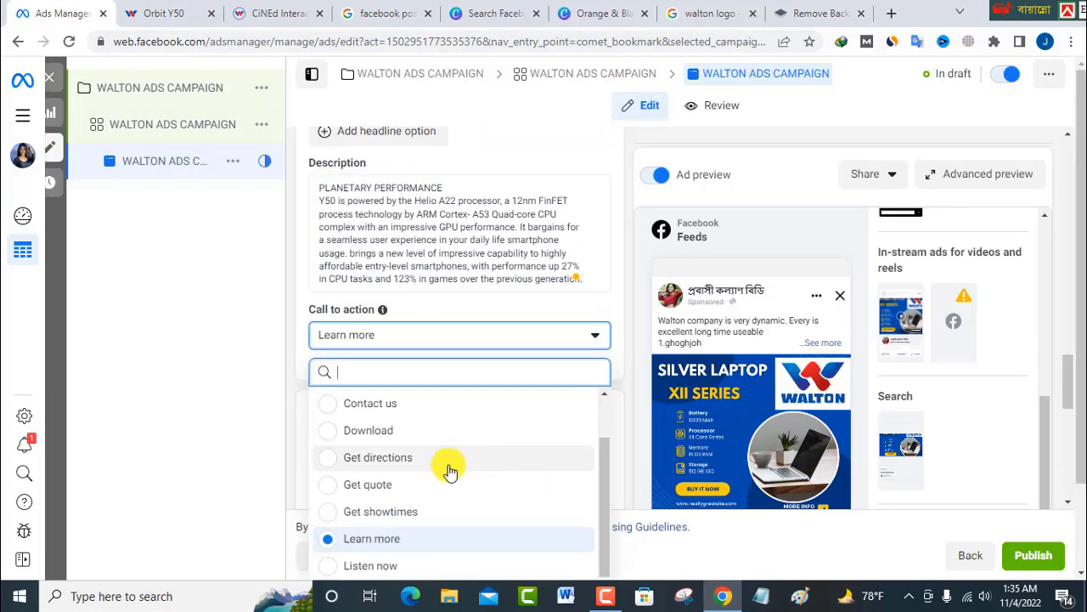
scroll(447, 466, down, 1)
scroll(415, 504, down, 1)
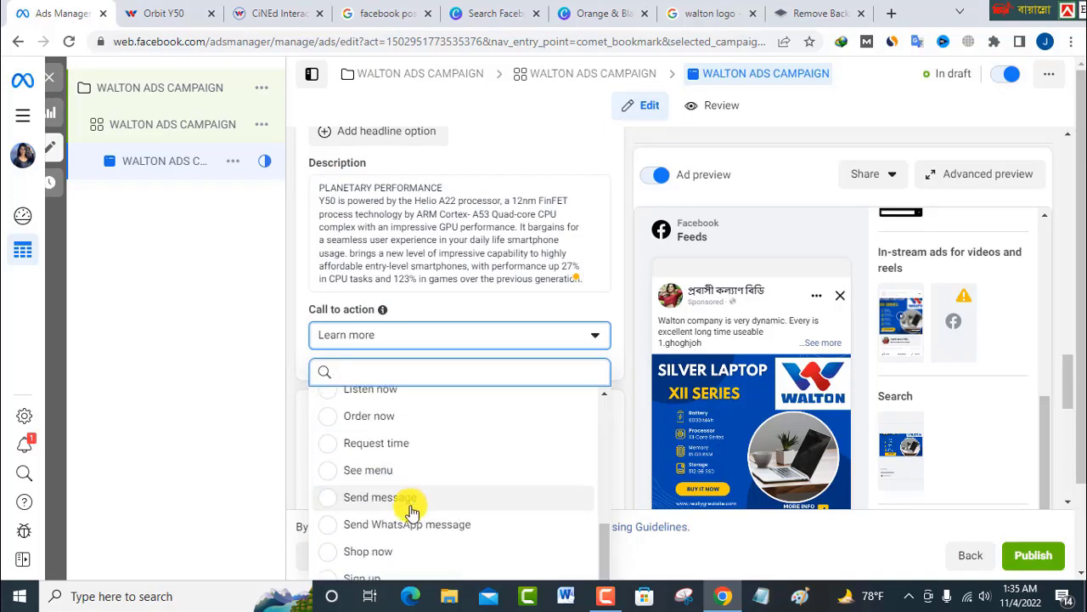
click(368, 551)
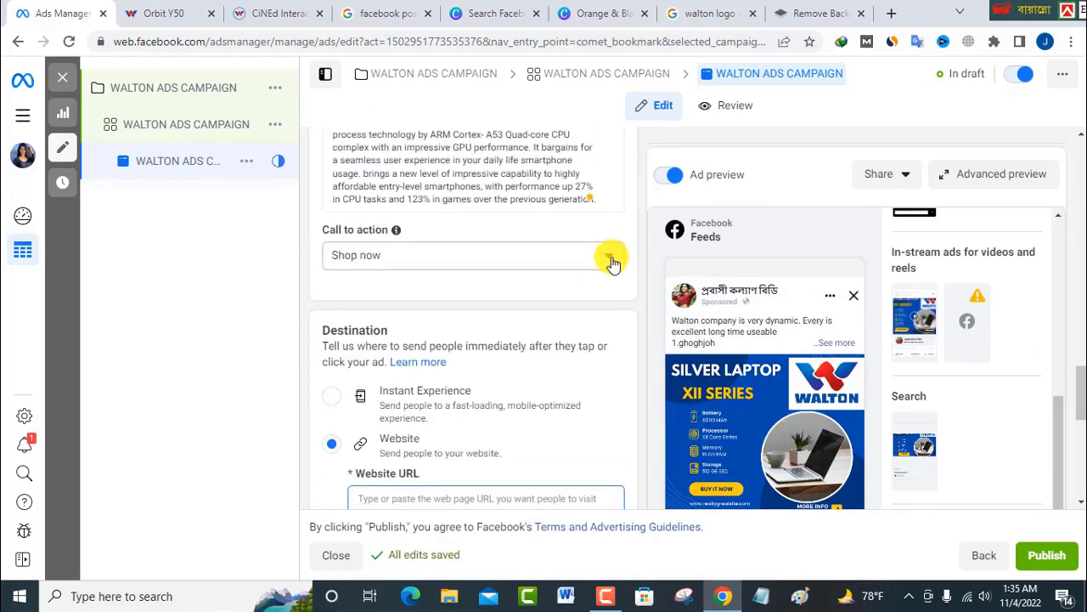
Step: Change the ad's call to action back to Learn more
click(610, 259)
scroll(408, 422, down, 1)
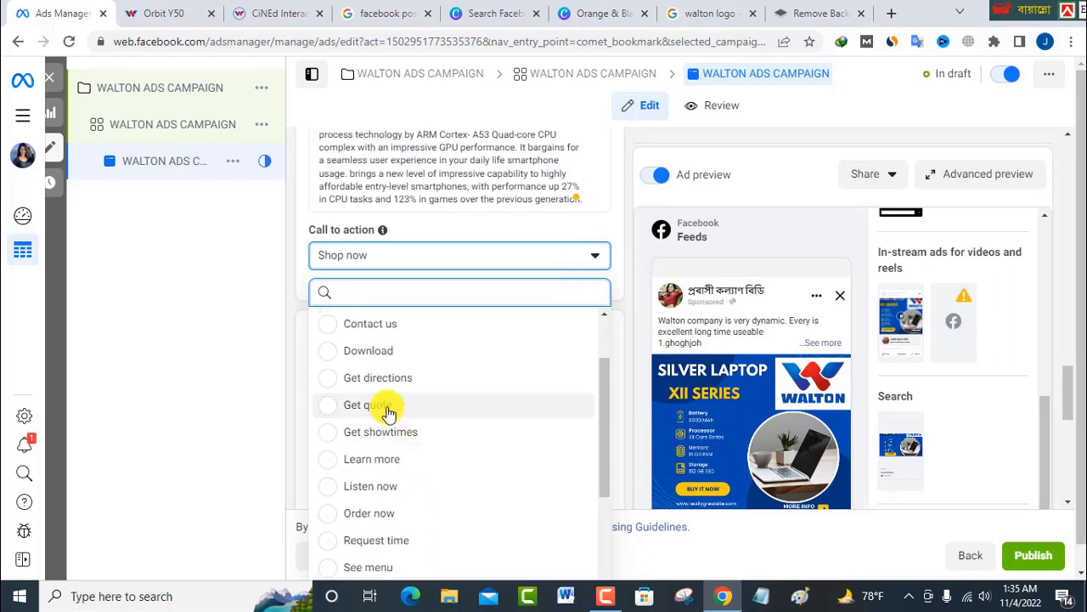
scroll(397, 450, down, 2)
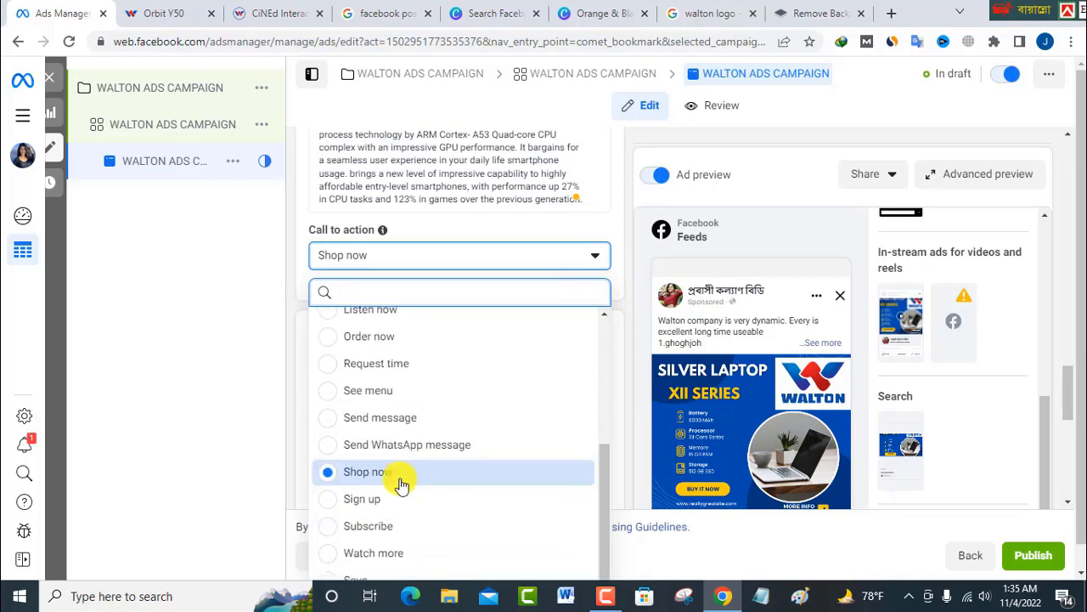
click(388, 507)
Step: Copy the Walton site's web address from the browser page showing the Orbit Y50
scroll(381, 338, down, 3)
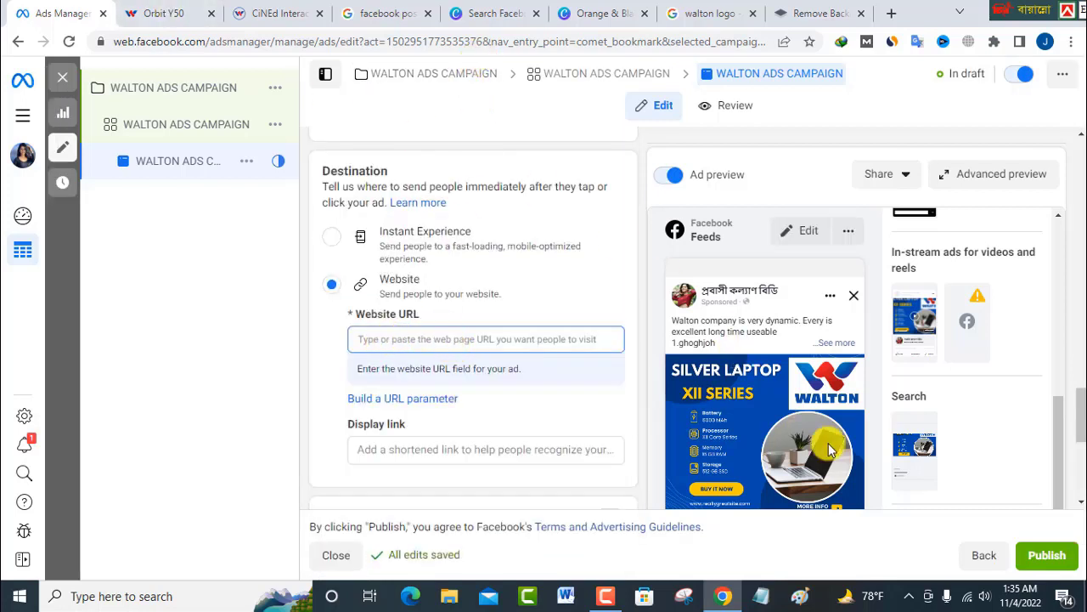
scroll(841, 476, down, 1)
click(177, 11)
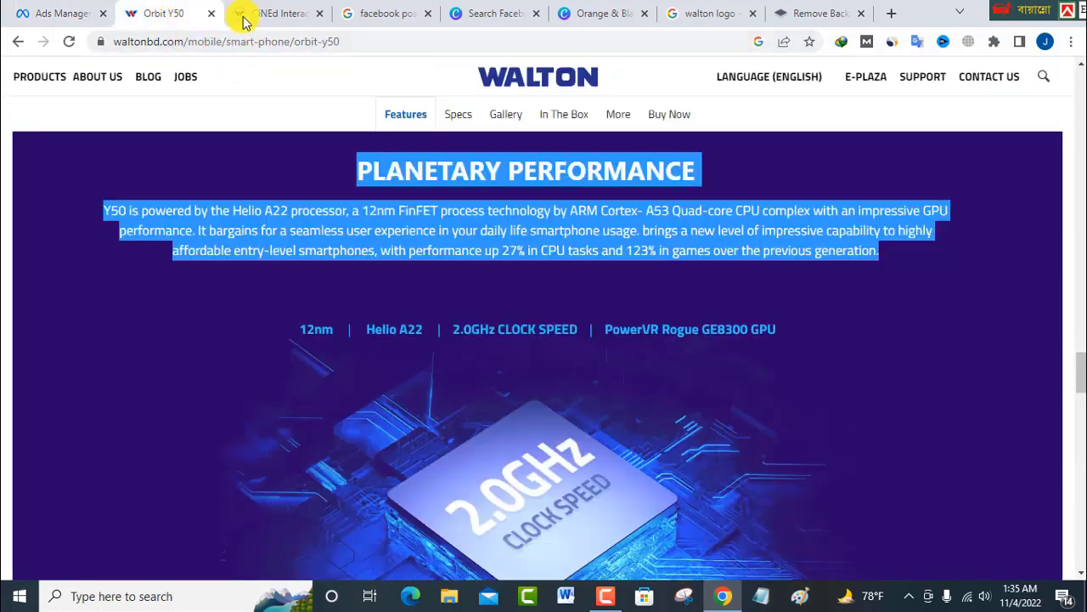
click(270, 13)
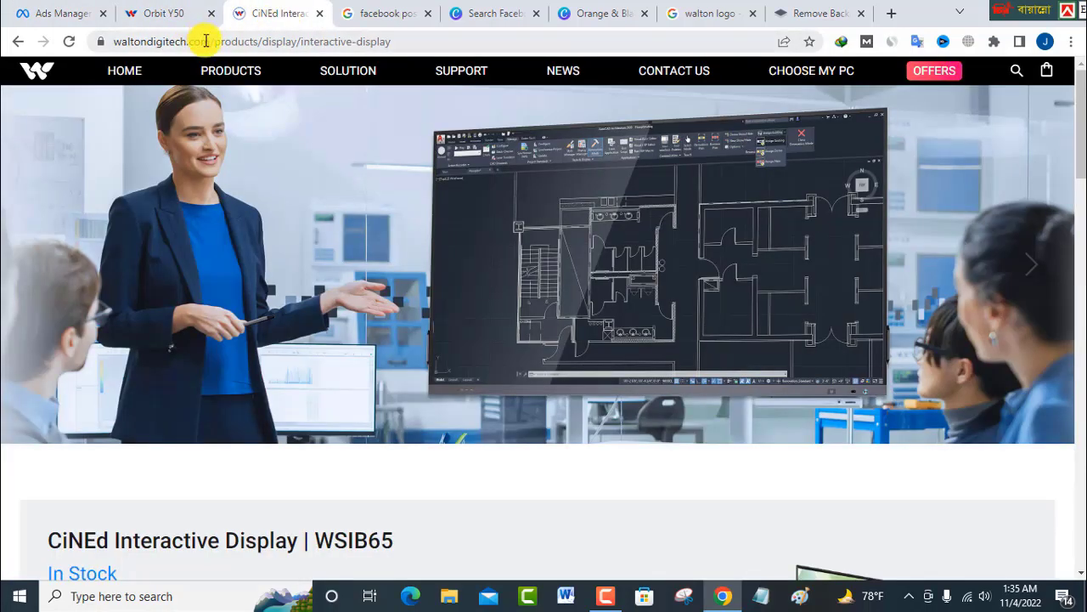
key(ctrl+shift+Tab)
click(178, 43)
right_click(183, 38)
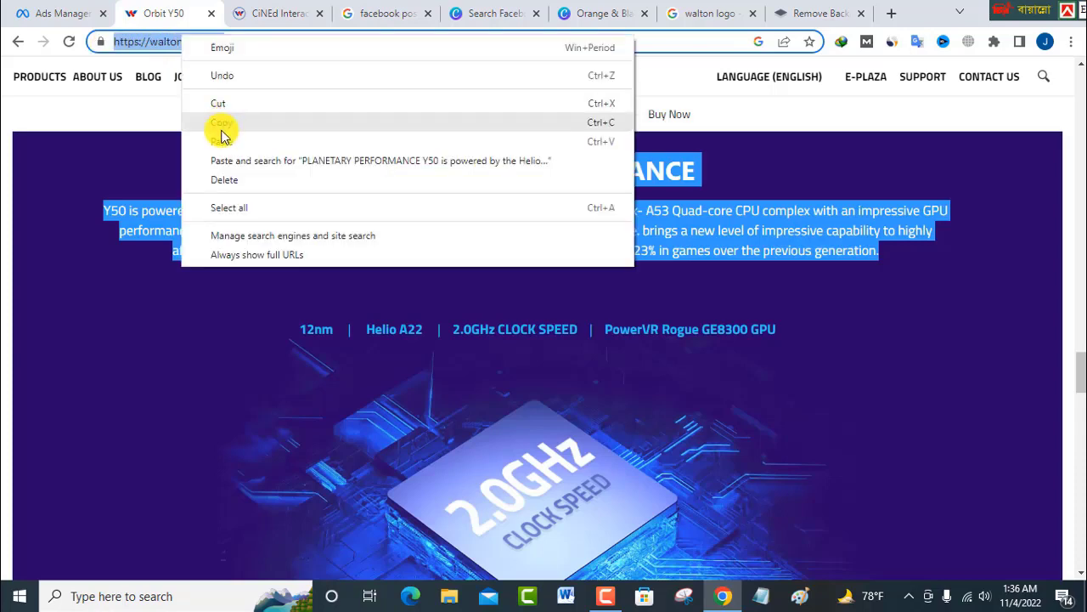
click(225, 123)
click(68, 12)
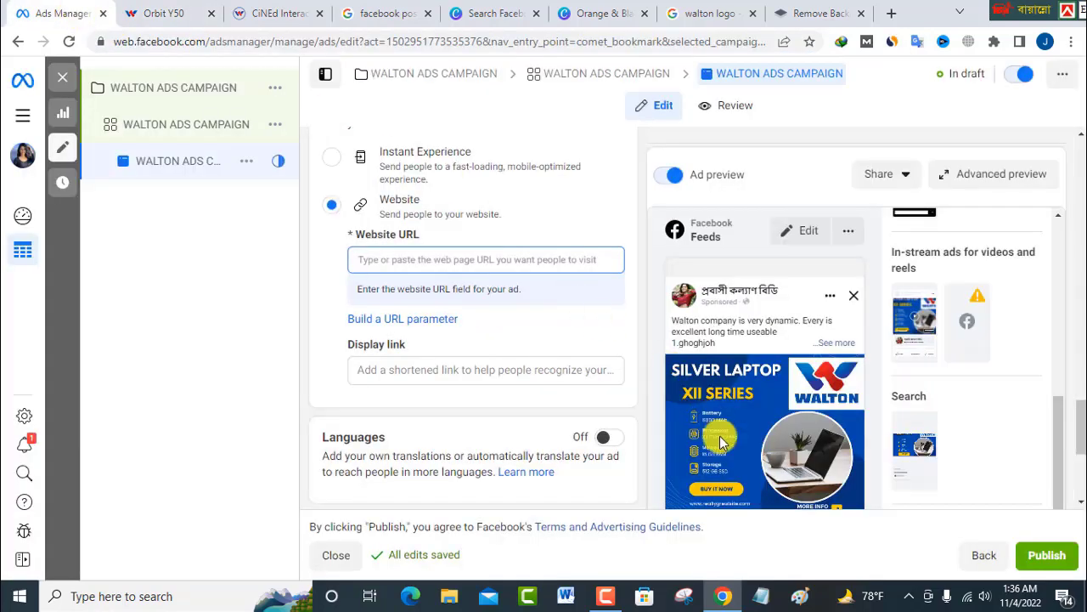
click(371, 259)
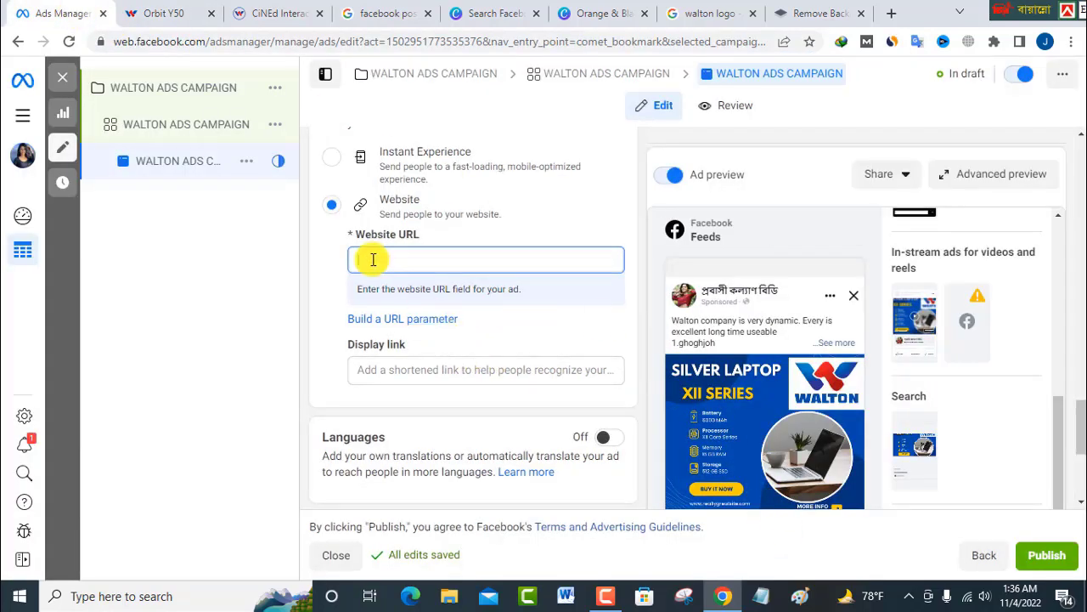
right_click(369, 260)
click(423, 381)
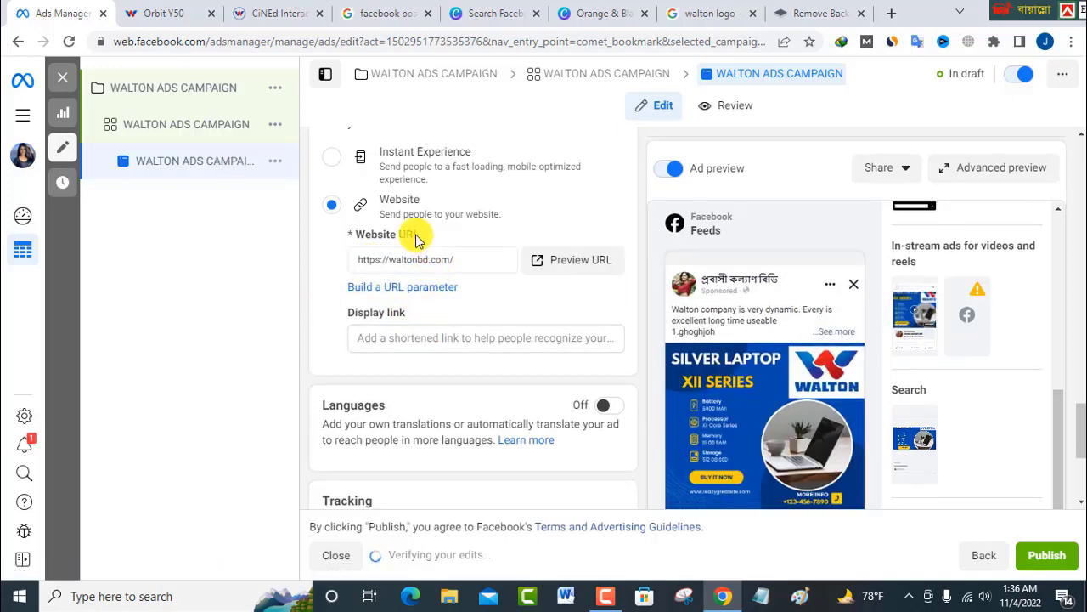
Step: Check the ad preview and the remaining tracking settings, and submit the campaign for publishing
scroll(413, 235, down, 3)
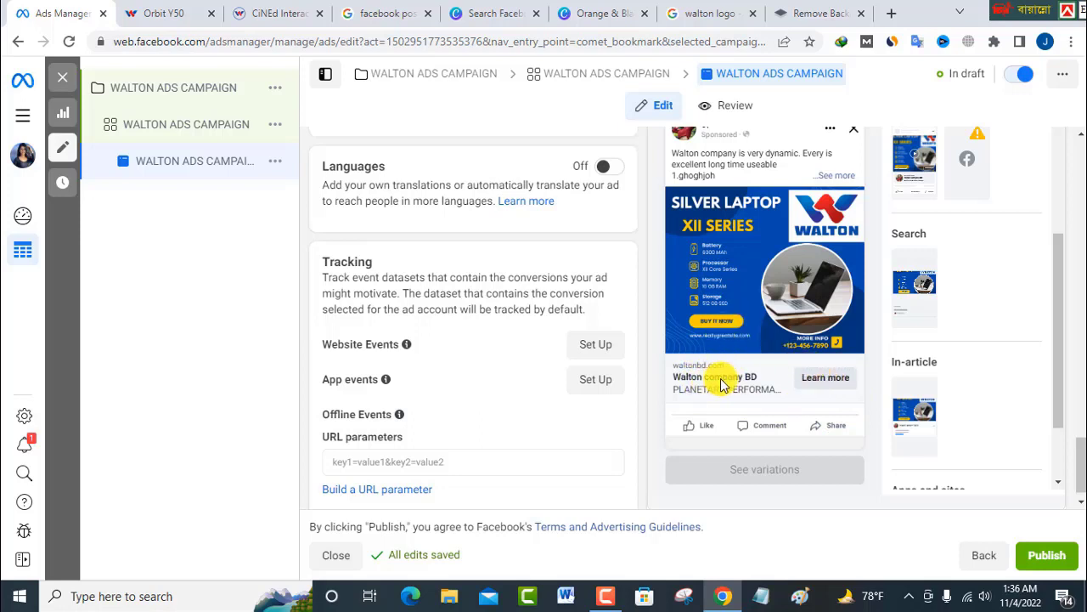
scroll(646, 400, down, 1)
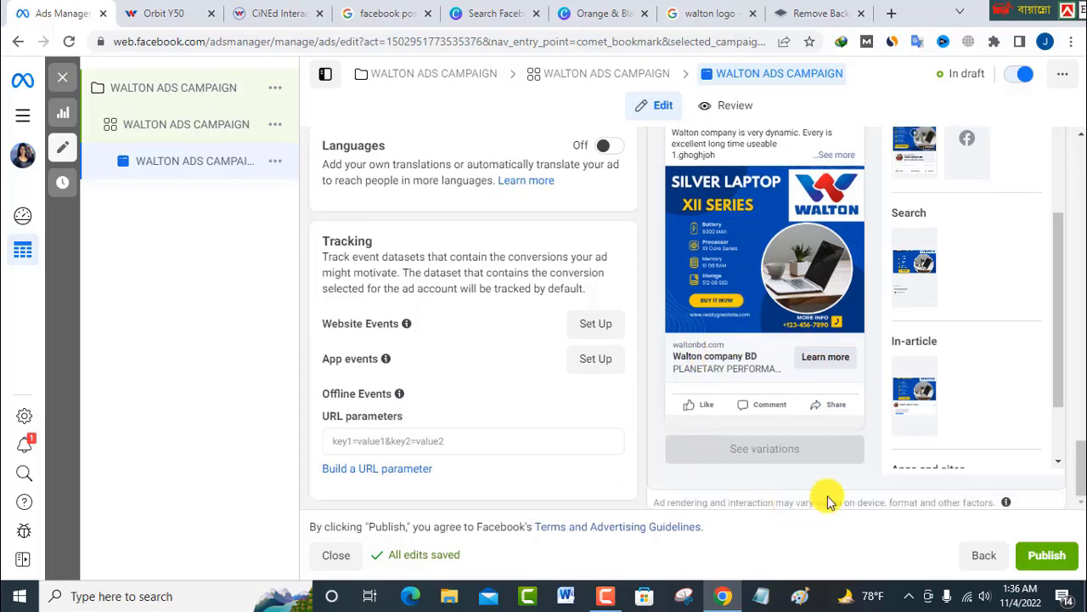
click(1051, 560)
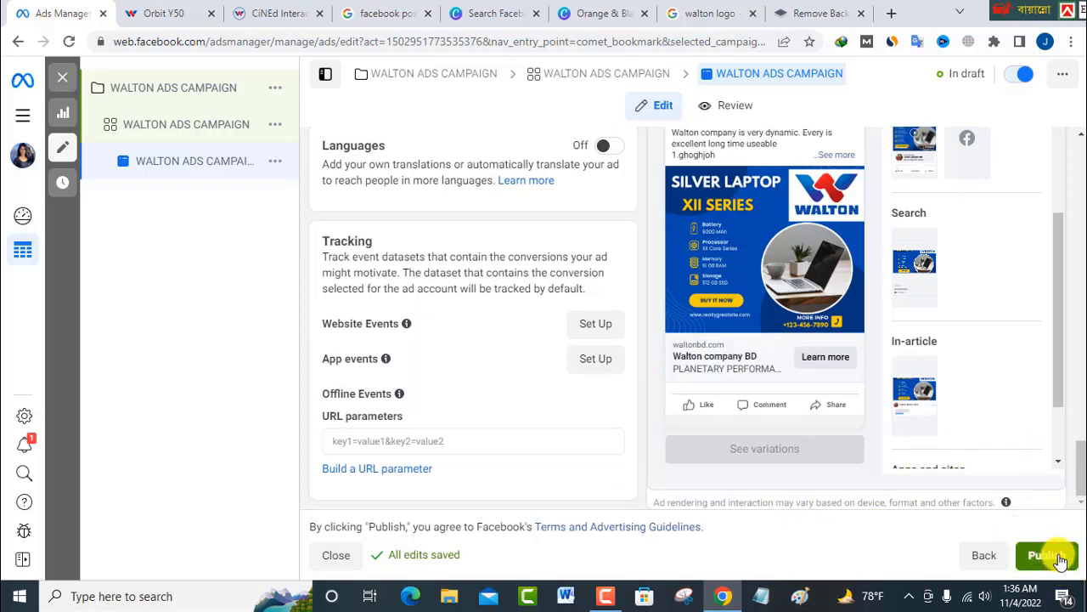
click(1050, 557)
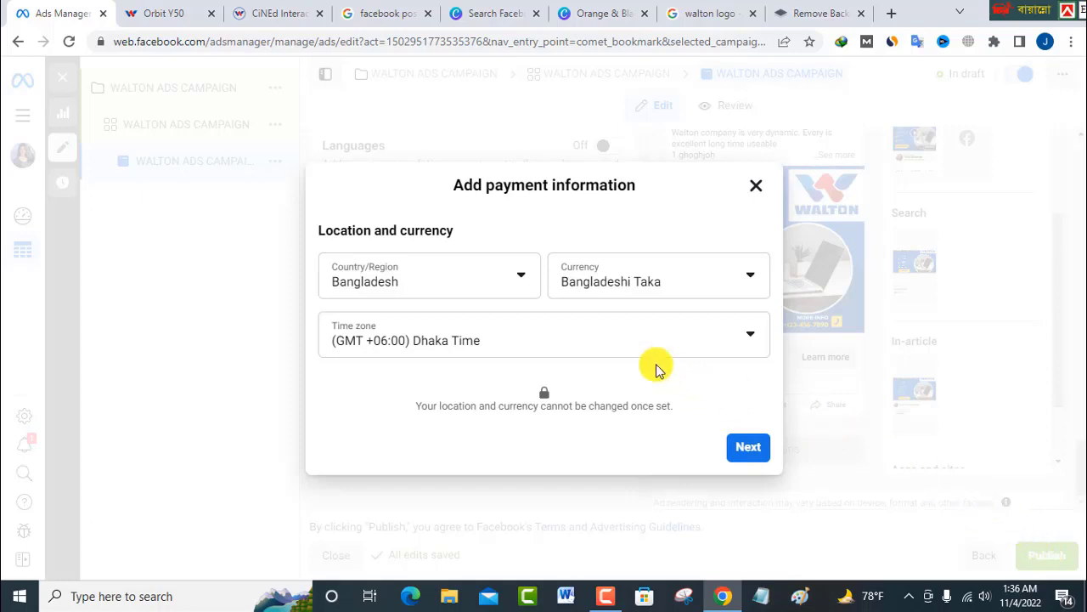
Step: Set the payment currency to US Dollars, keeping Bangladesh and Dhaka Time, and continue to the payment method
click(524, 281)
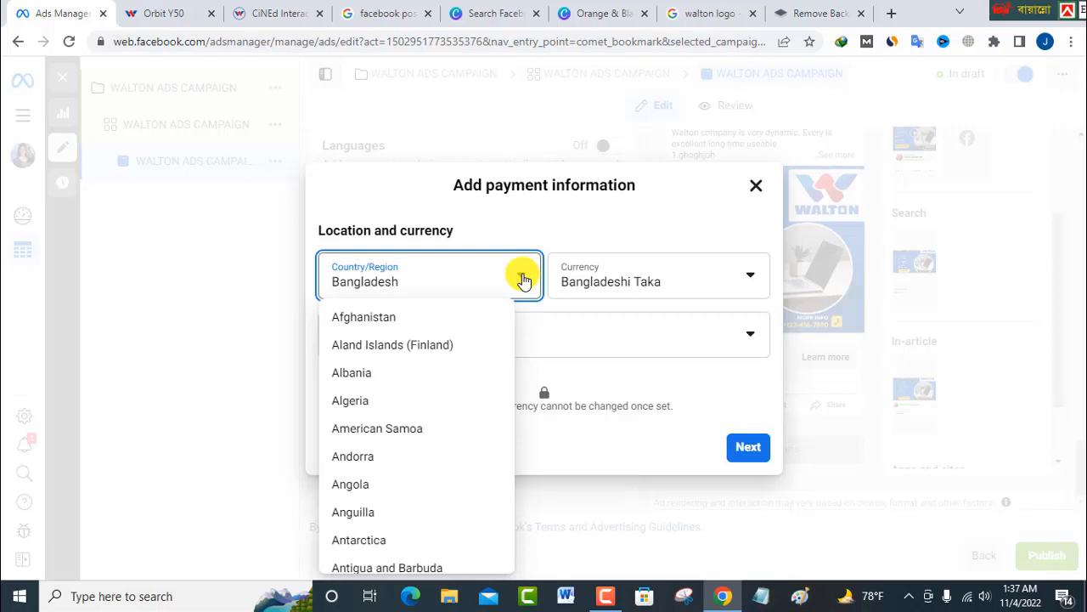
click(365, 190)
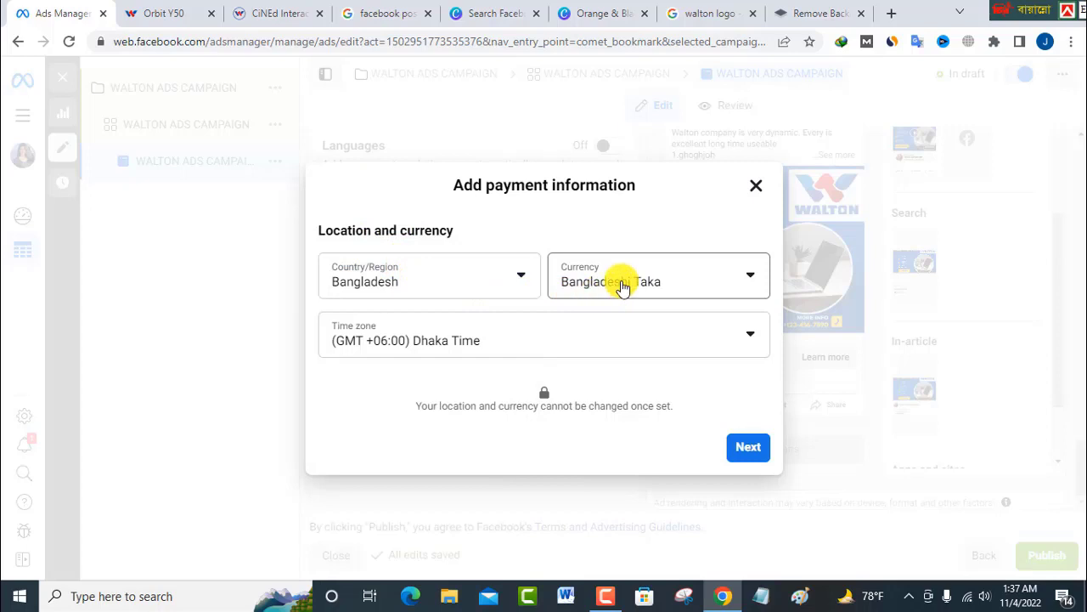
click(750, 281)
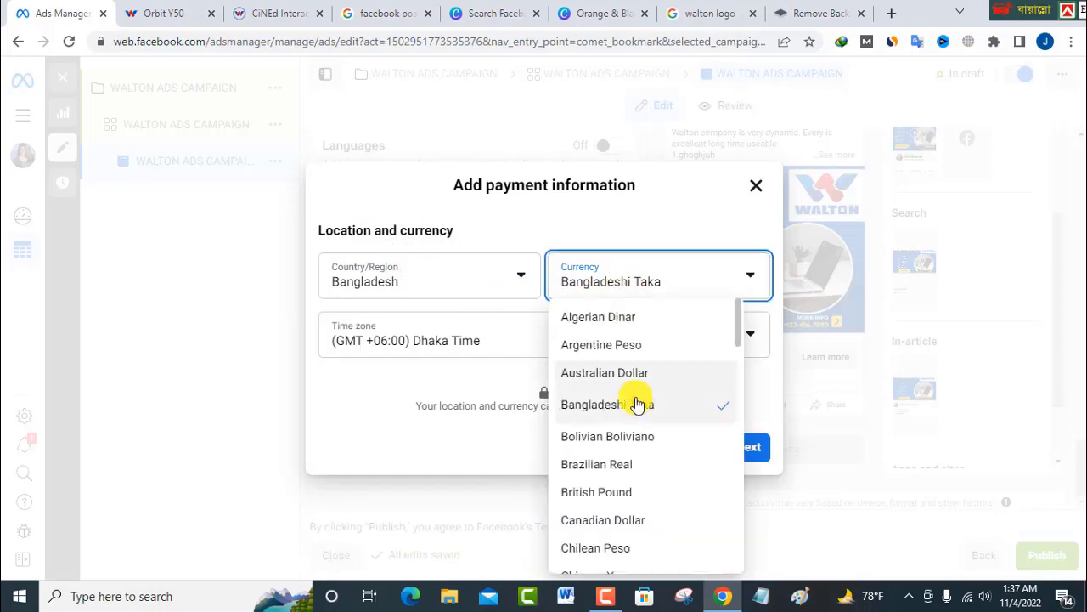
scroll(637, 412, down, 5)
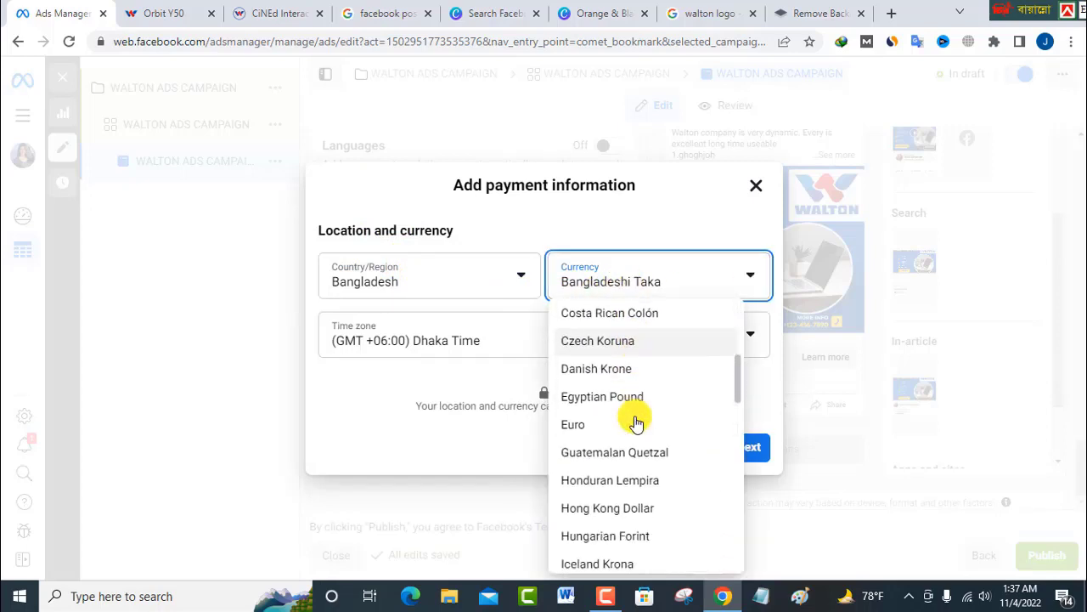
scroll(637, 423, down, 10)
click(607, 522)
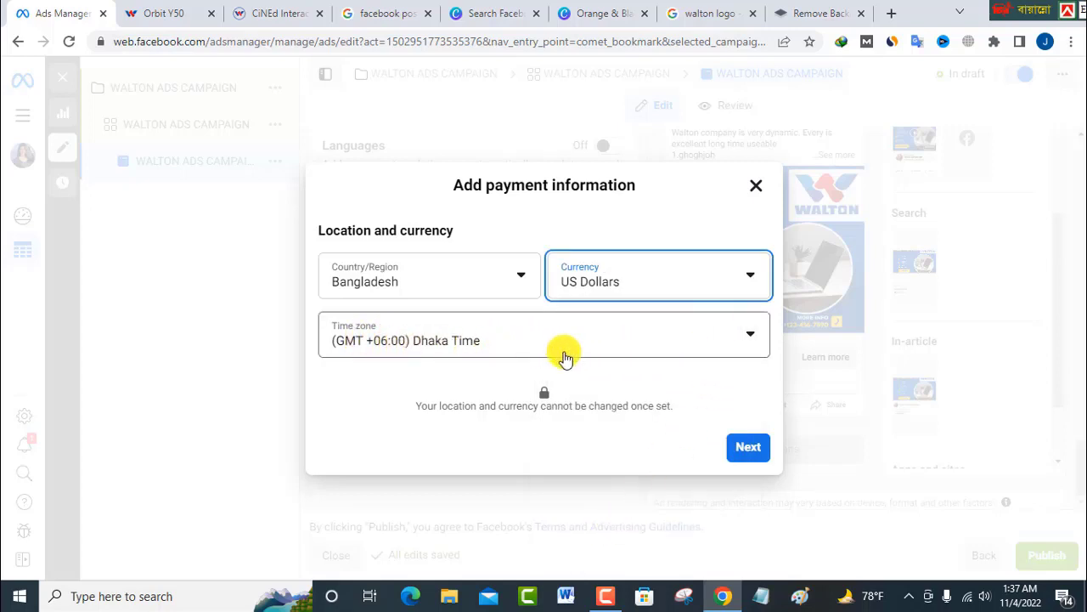
click(747, 450)
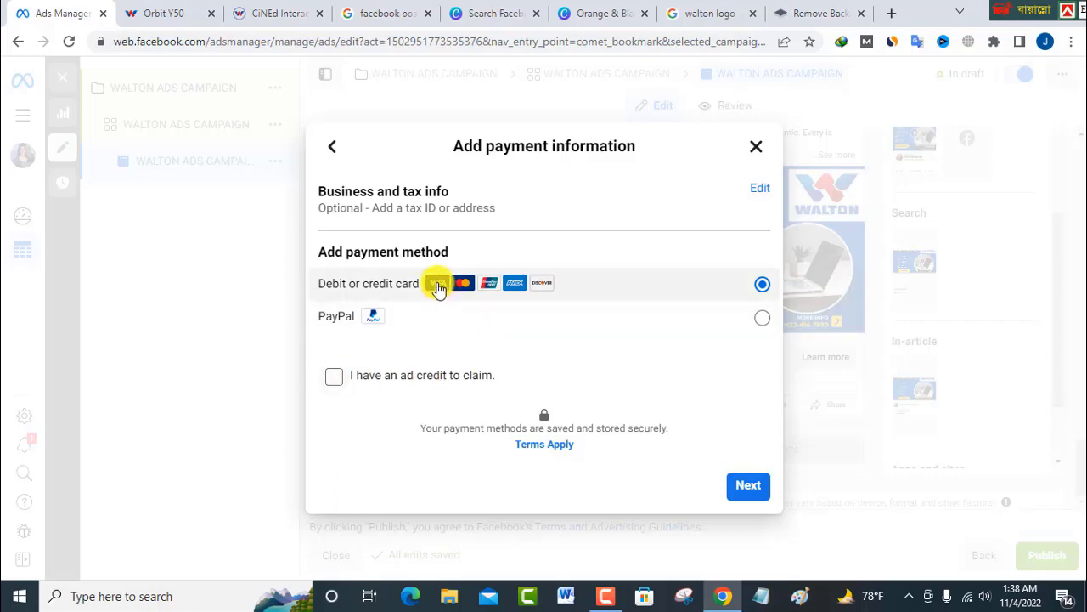
Step: Indicate an ad credit to claim, then fill in and save the debit or credit card's name, number, expiry date and CVV
click(334, 379)
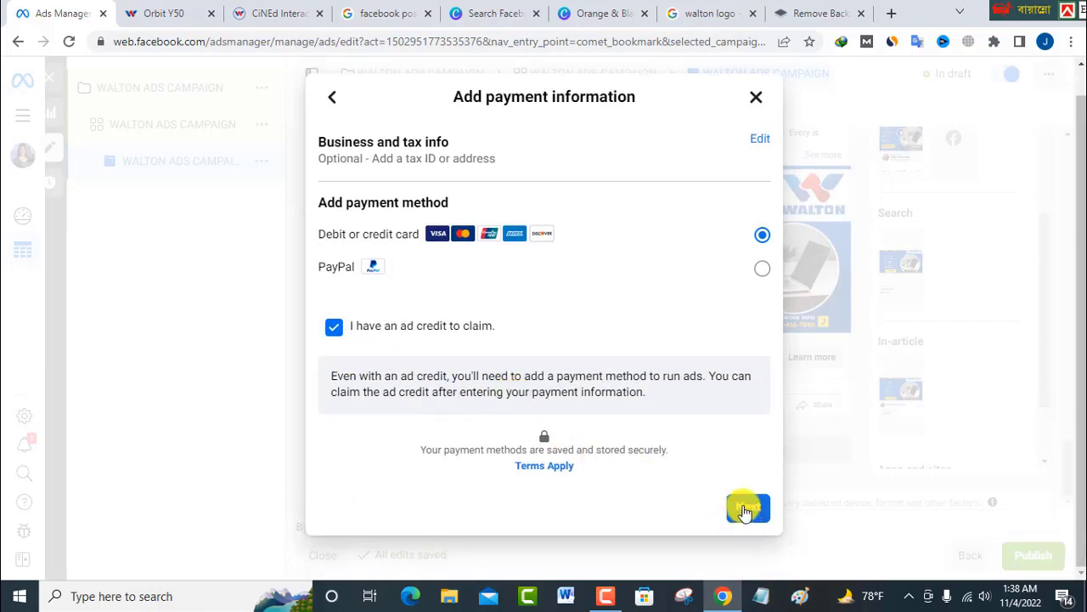
click(745, 510)
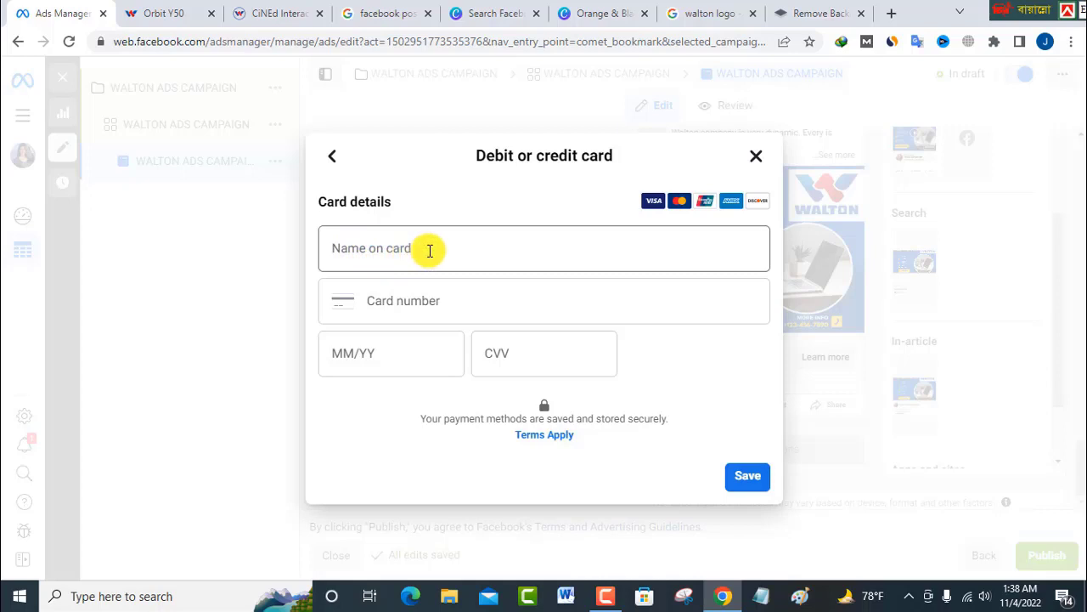
click(401, 306)
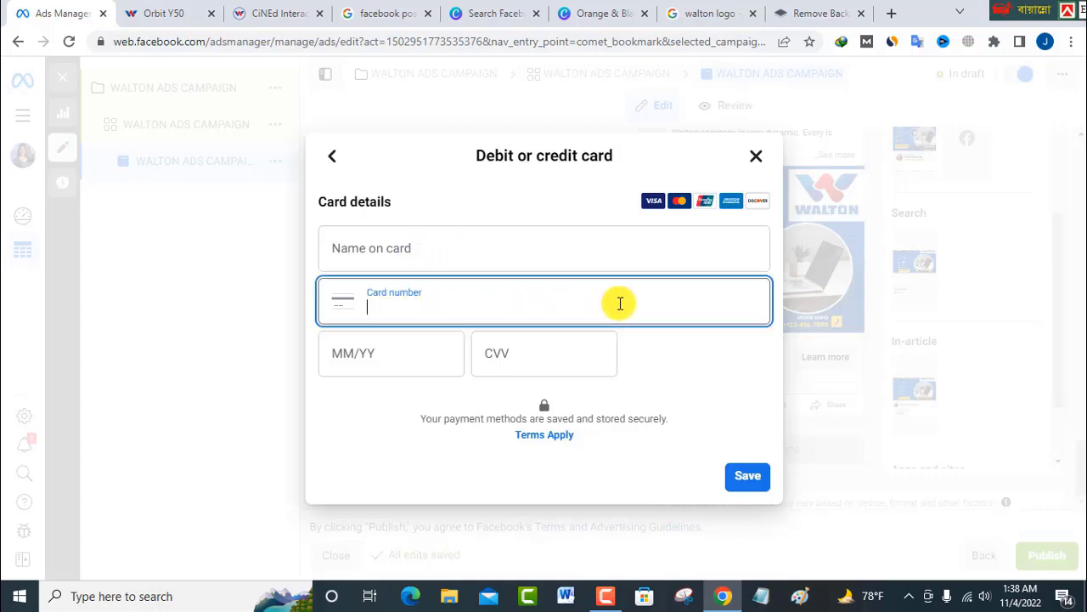
click(368, 358)
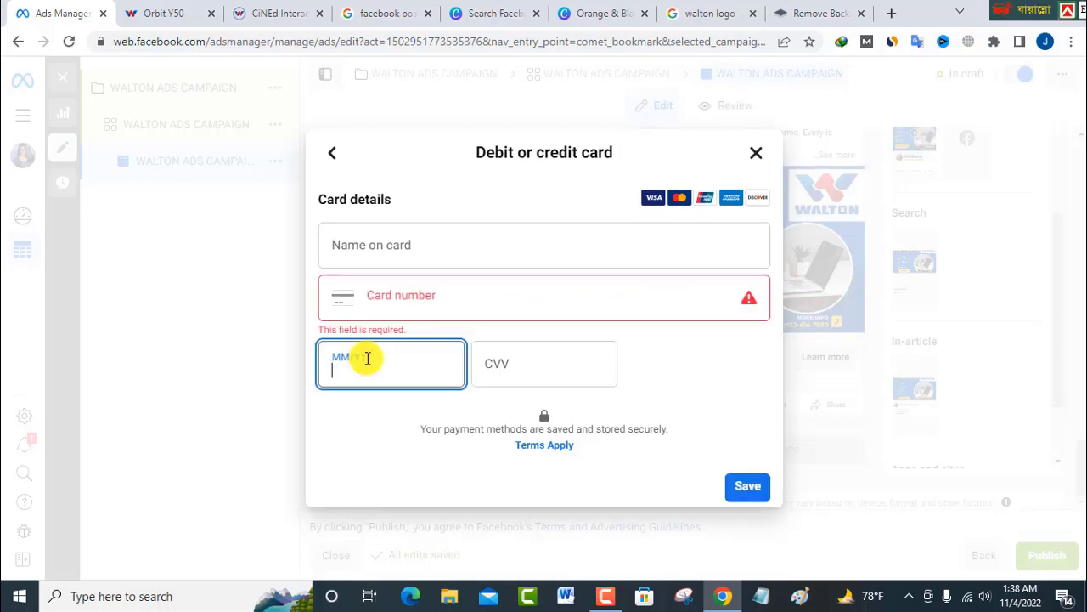
click(509, 362)
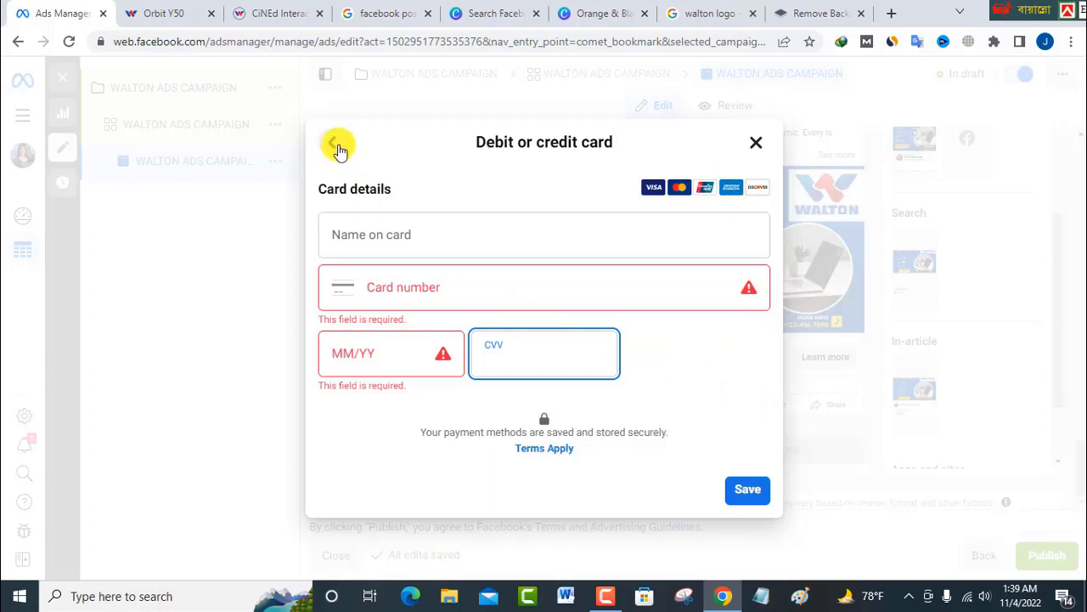
click(747, 484)
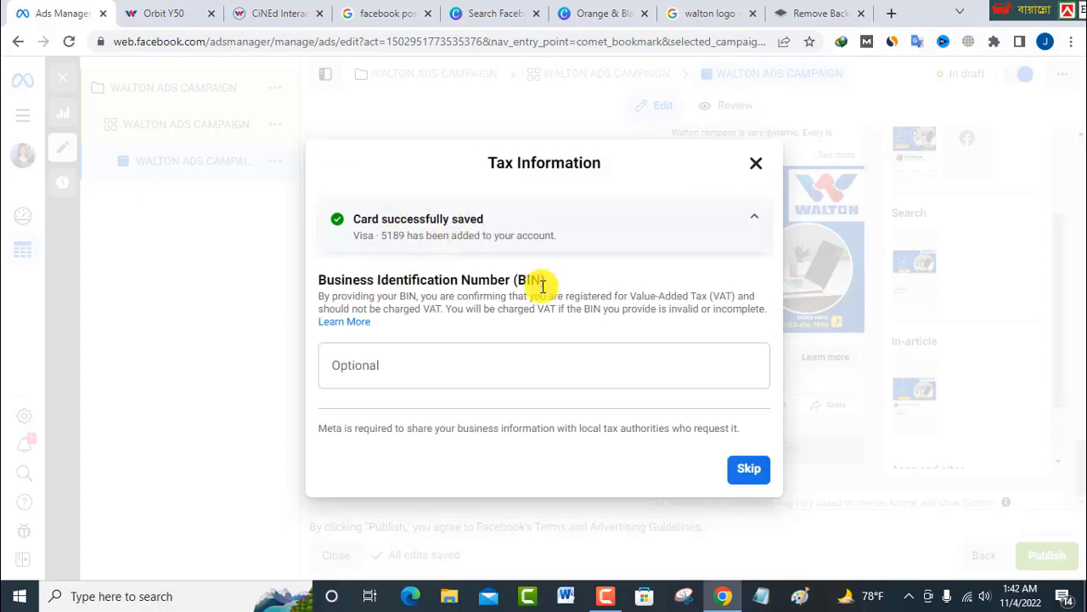
Step: Skip the optional Business Identification Number and publish the WALTON ADS CAMPAIGN
click(754, 478)
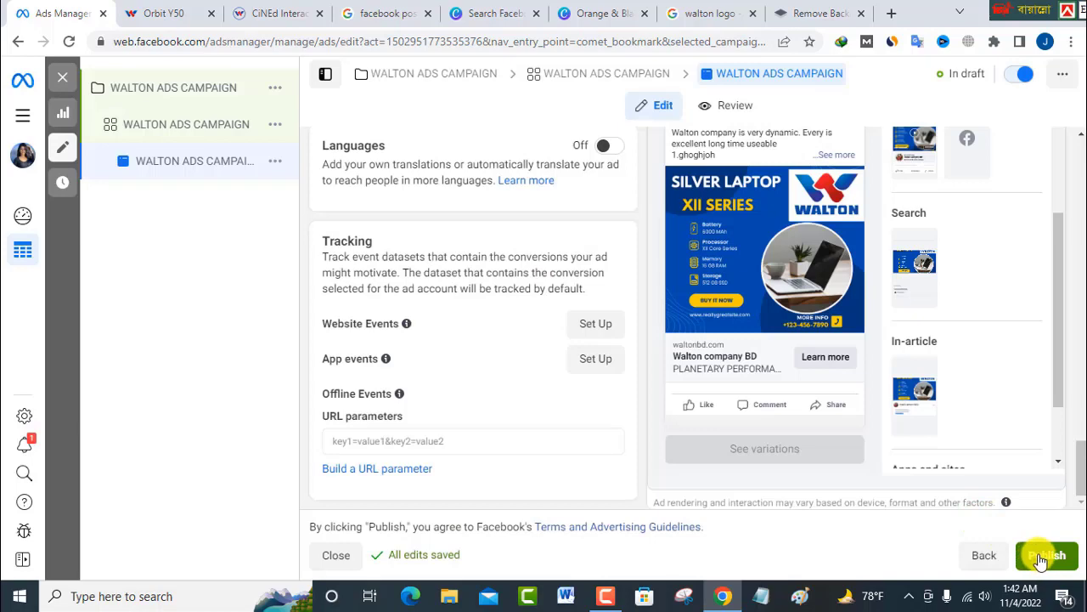
click(1043, 556)
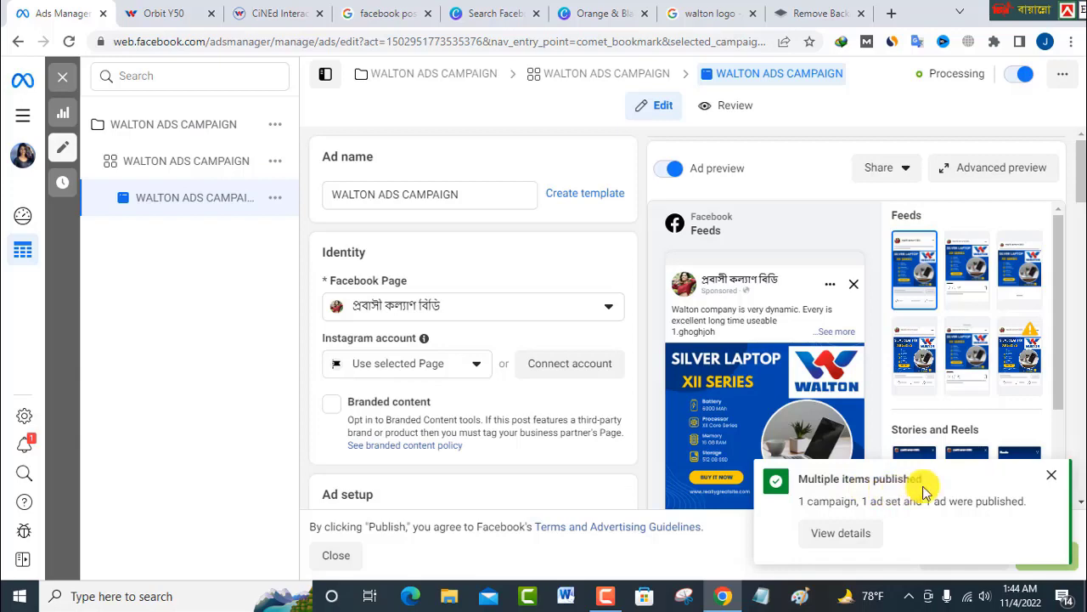
Step: Check the publishing details of the campaign and close the confirmation
click(837, 533)
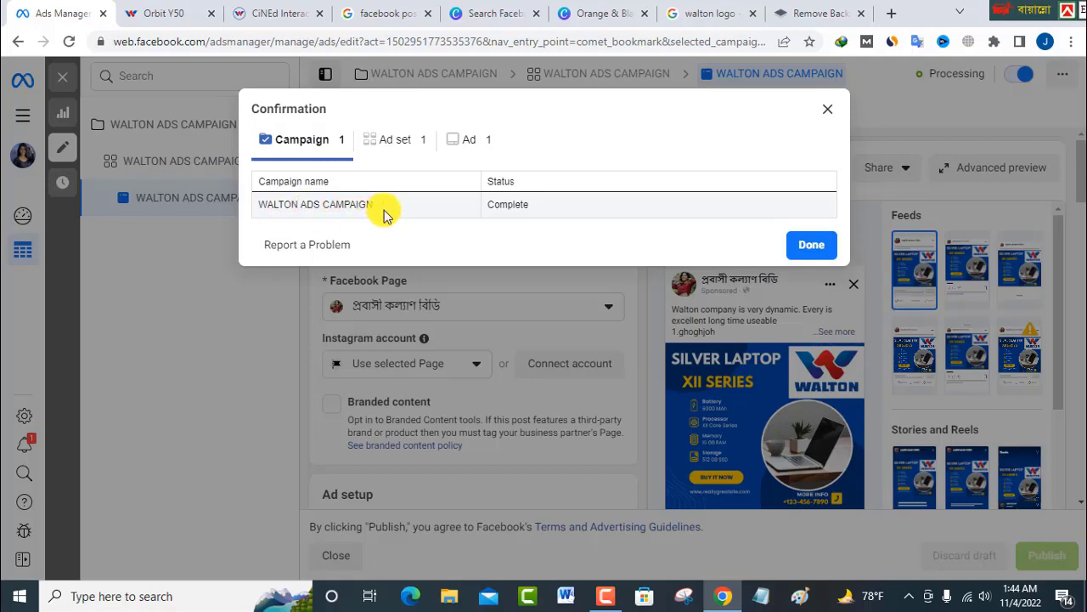
drag(362, 209, 284, 209)
click(265, 210)
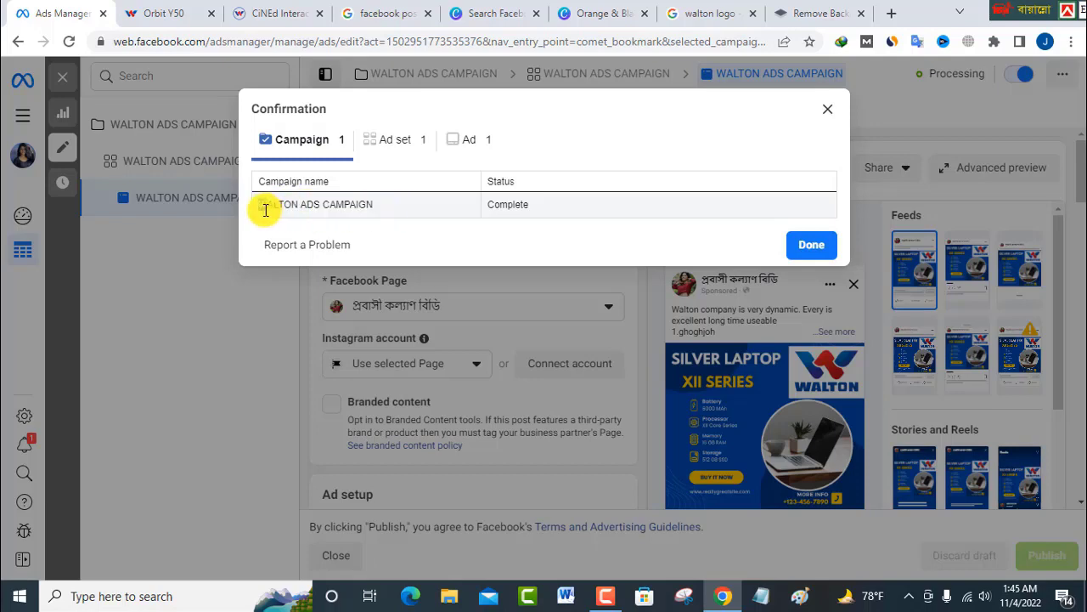
click(807, 245)
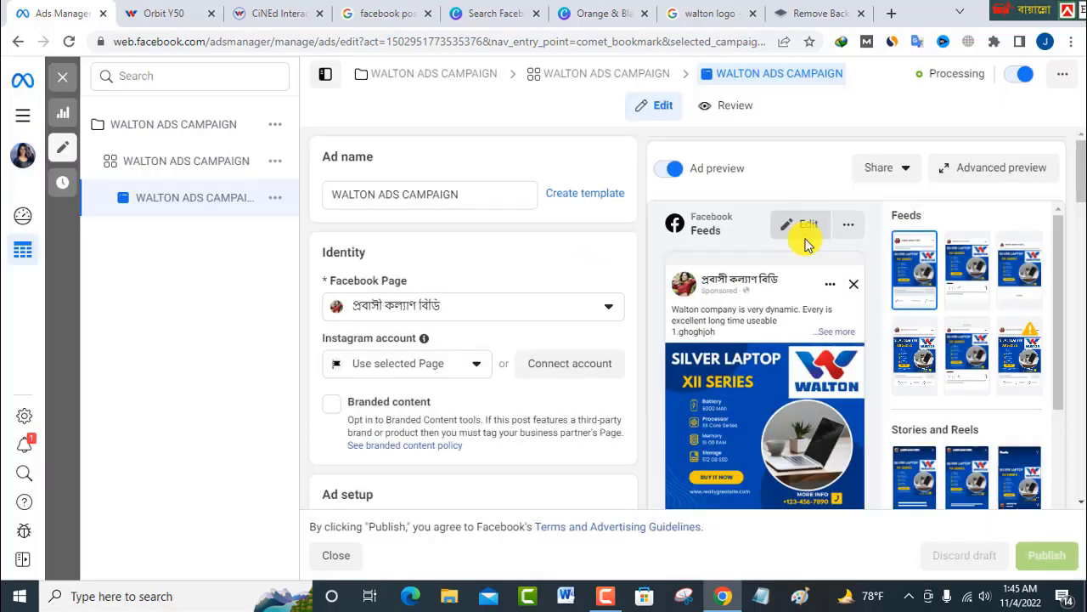
Step: Close the ad editor and the reference browser tabs, and return to the Ads Manager campaigns list
click(102, 14)
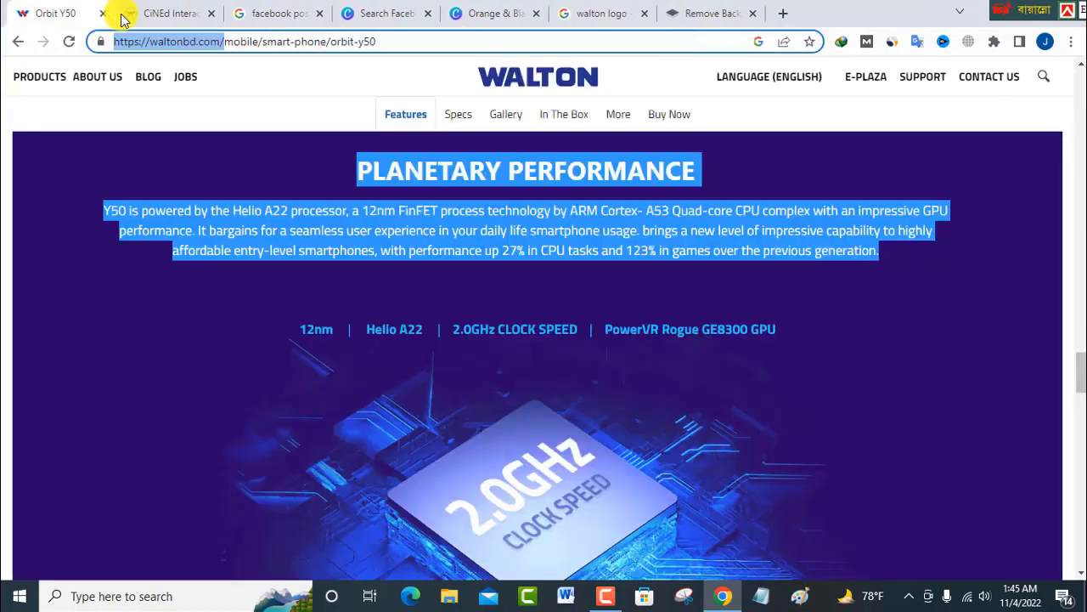
click(752, 14)
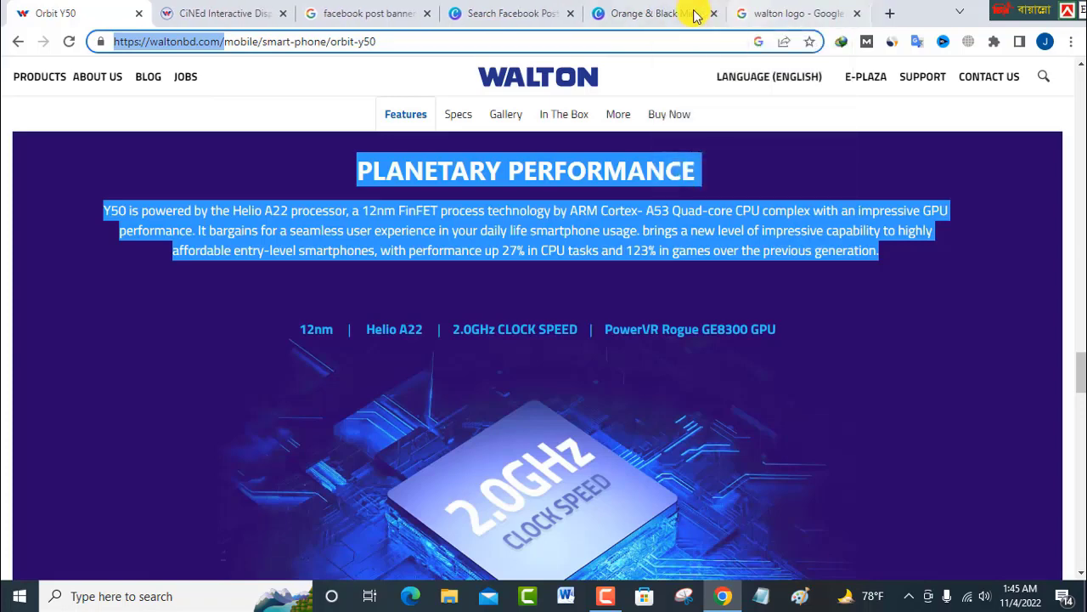
click(857, 14)
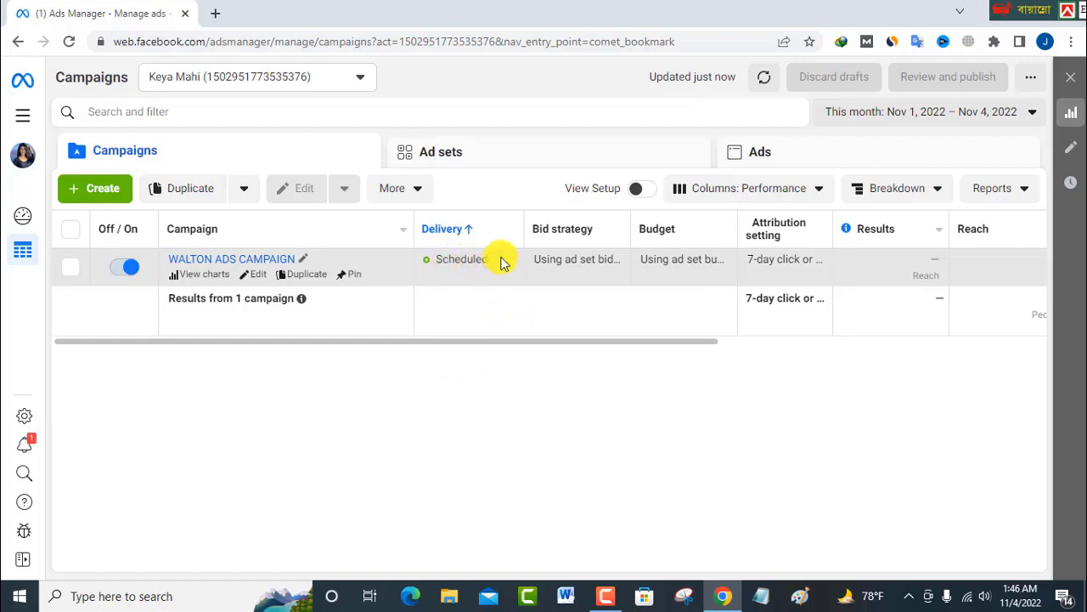
Step: Check the WALTON ADS CAMPAIGN's delivery status and performance columns, and switch the campaign off
double_click(468, 257)
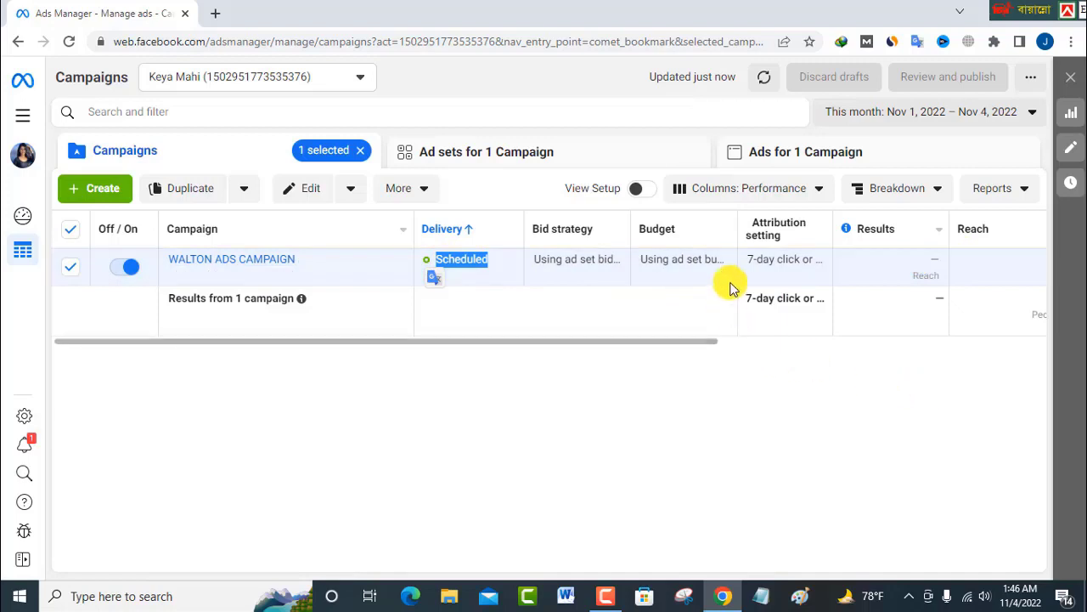
drag(706, 346, 795, 361)
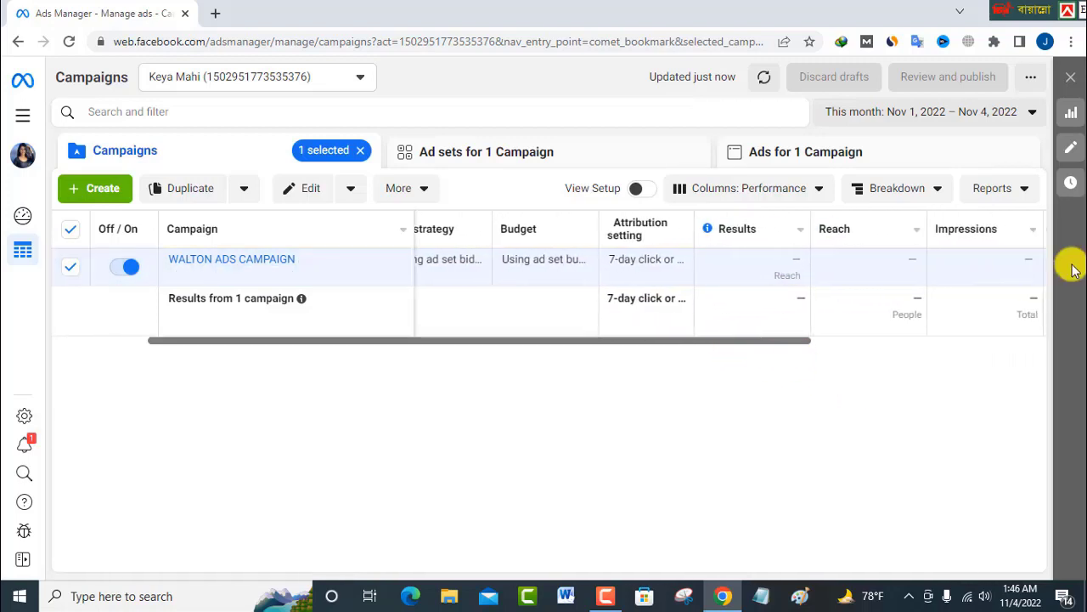
drag(705, 344, 487, 350)
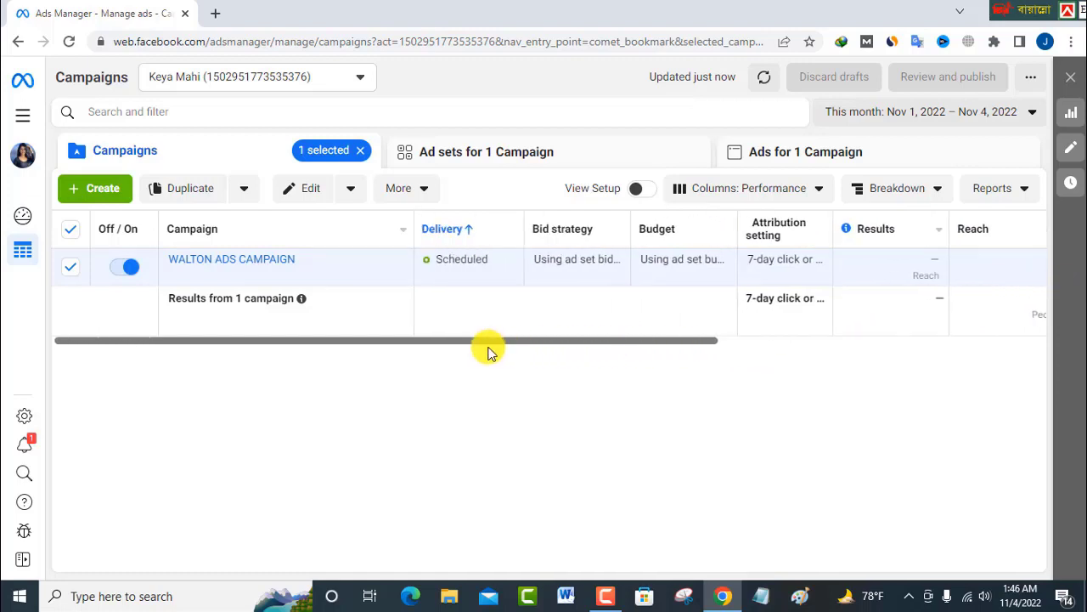
click(120, 270)
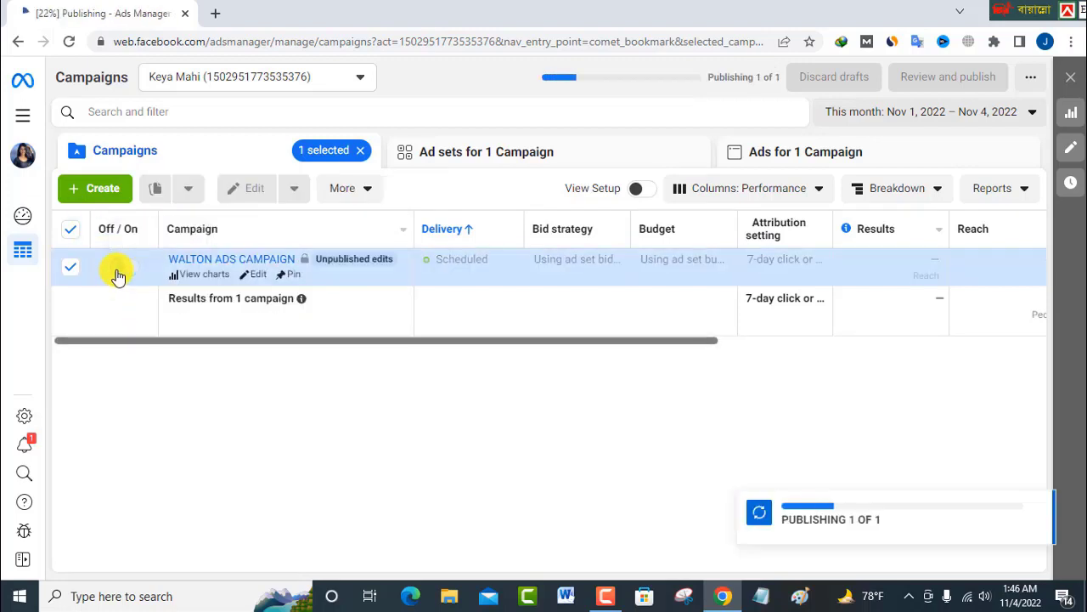